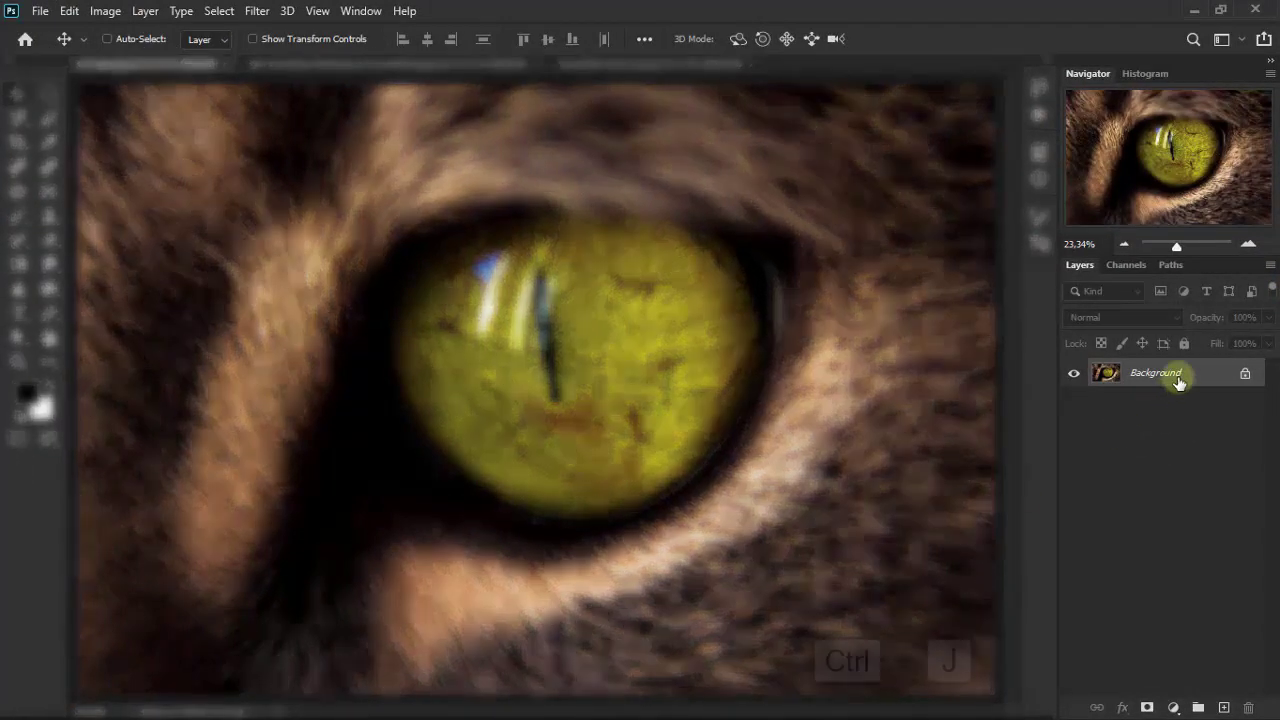
# Duplicate the cat eye photo and apply Surface Blur with radius 5 and threshold 40
pyautogui.hotkey('ctrl', 'j')
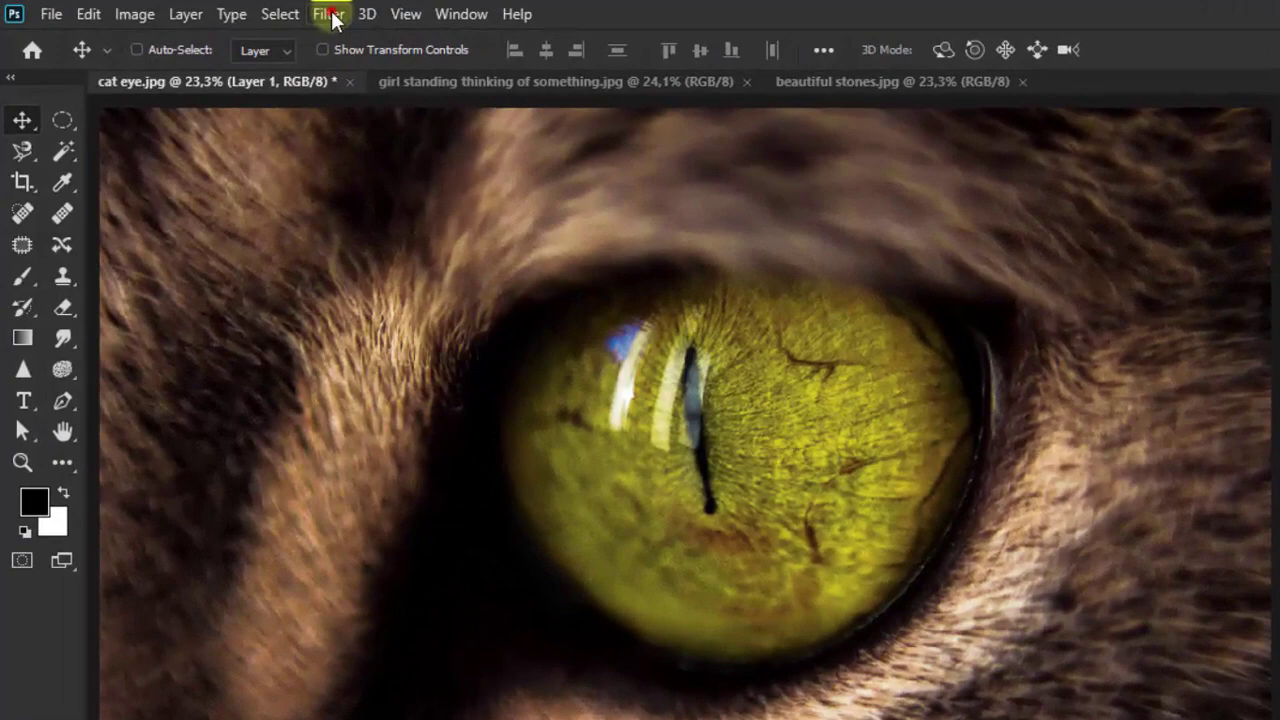
pyautogui.click(300, 14)
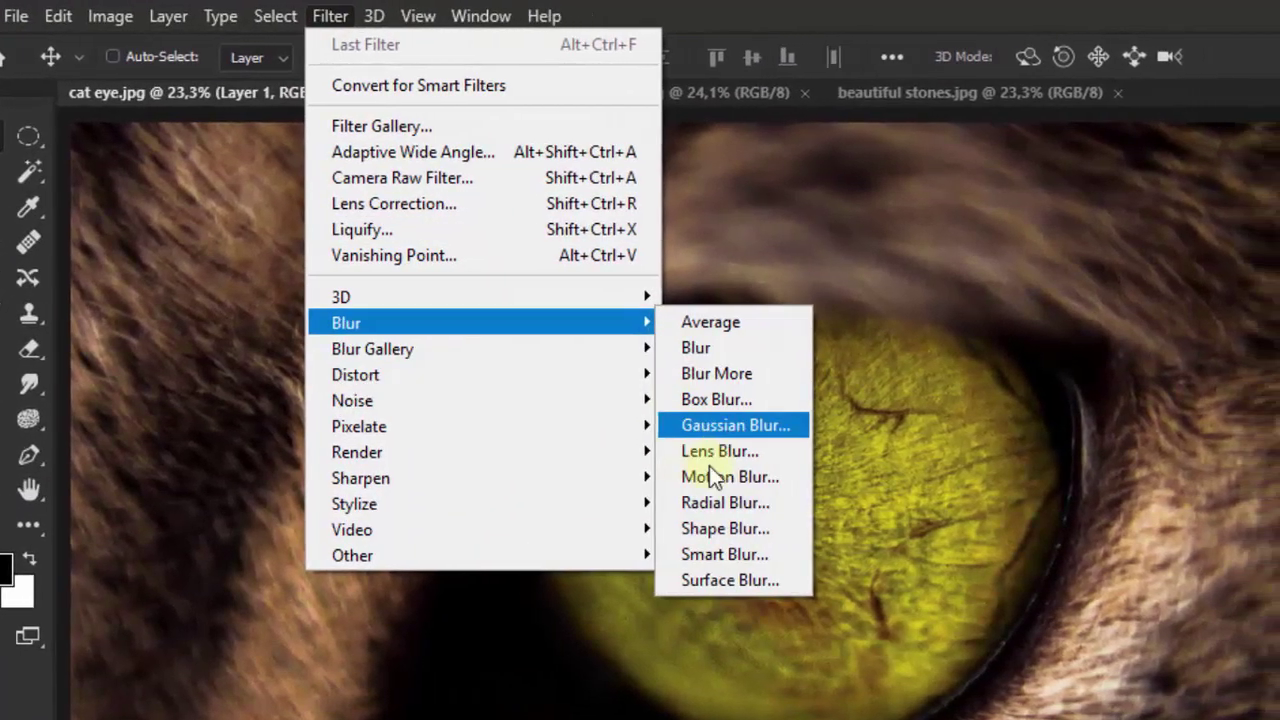
pyautogui.moveTo(282, 323)
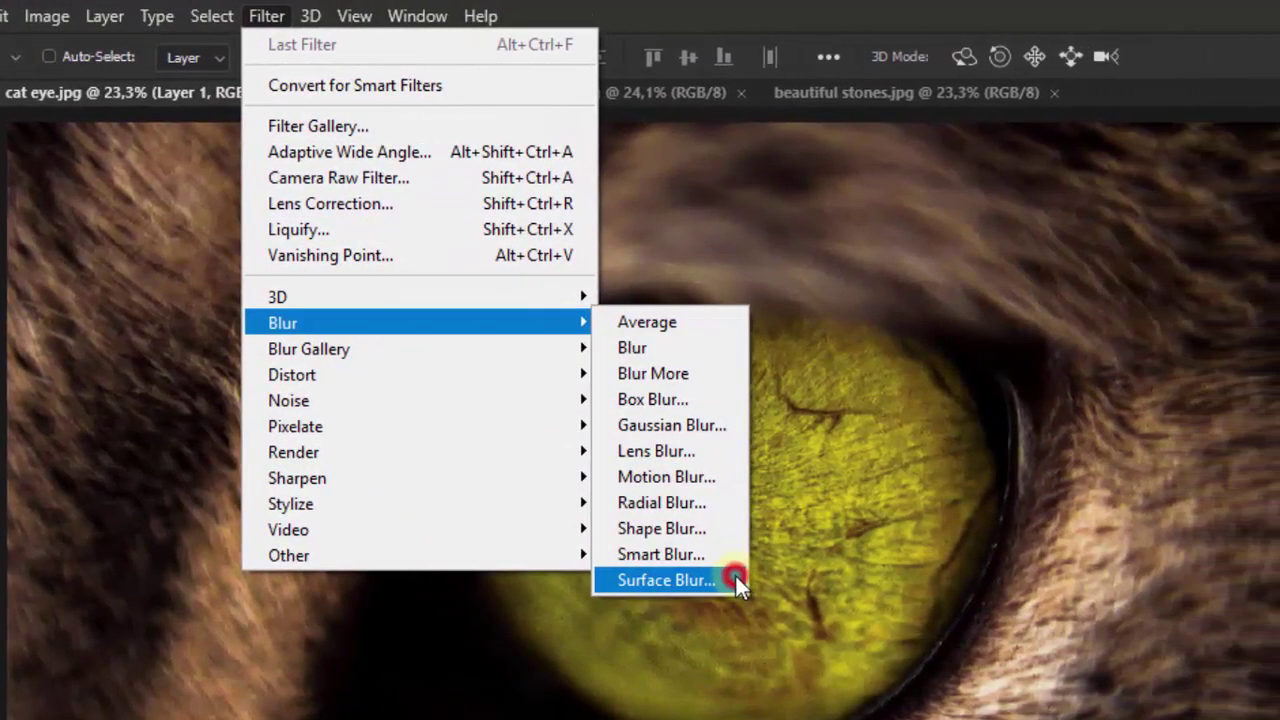
pyautogui.click(737, 578)
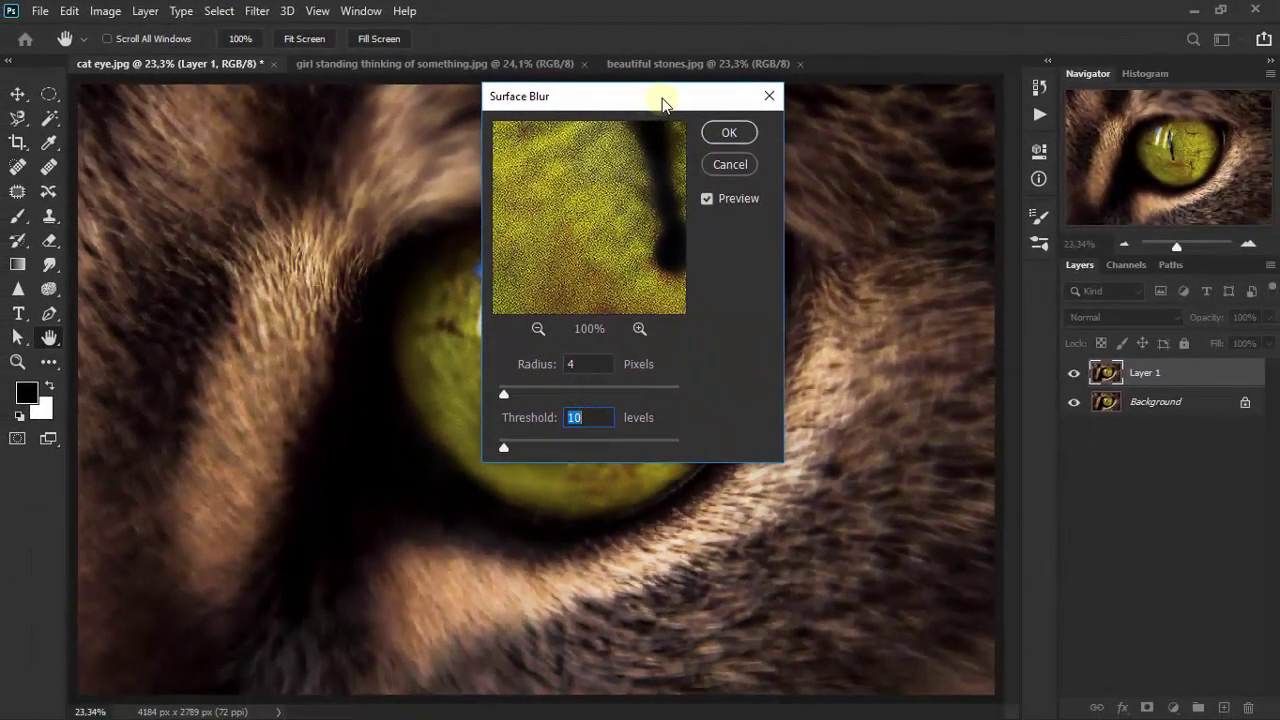
pyautogui.moveTo(662, 98); pyautogui.dragTo(837, 132)
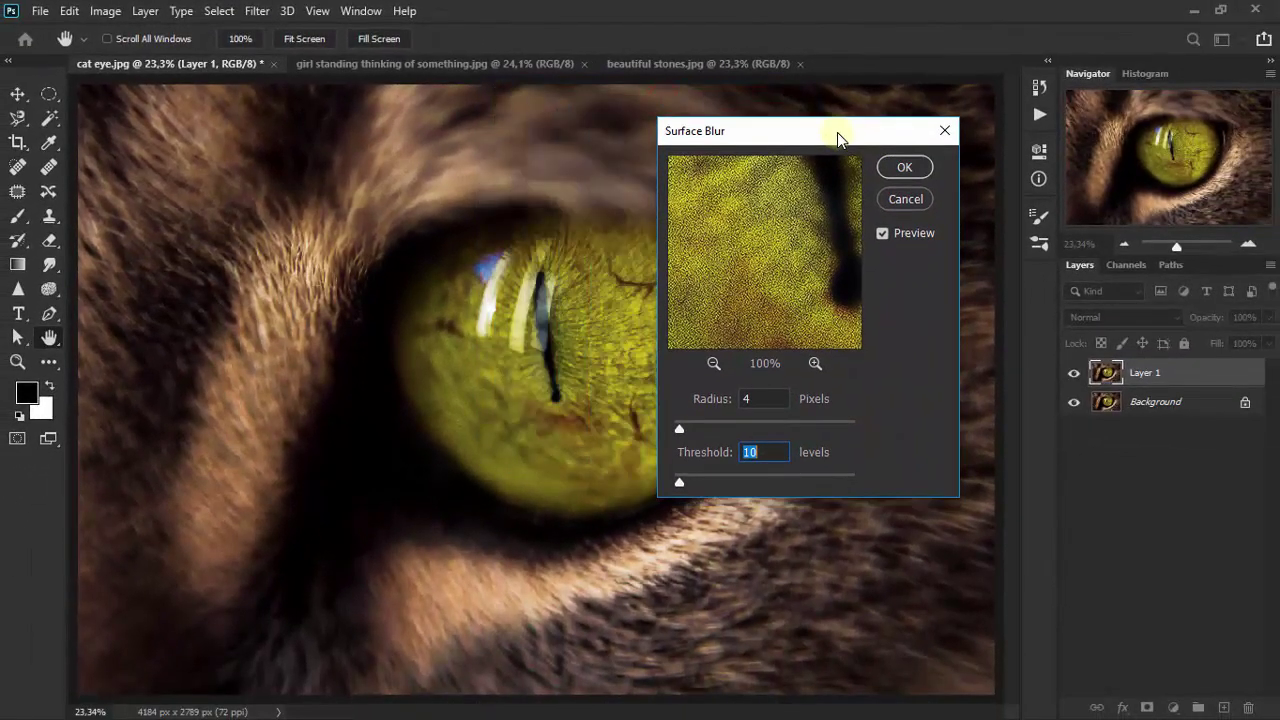
pyautogui.click(687, 430)
pyautogui.moveTo(684, 484); pyautogui.dragTo(693, 484)
pyautogui.moveTo(765, 452); pyautogui.dragTo(735, 452)
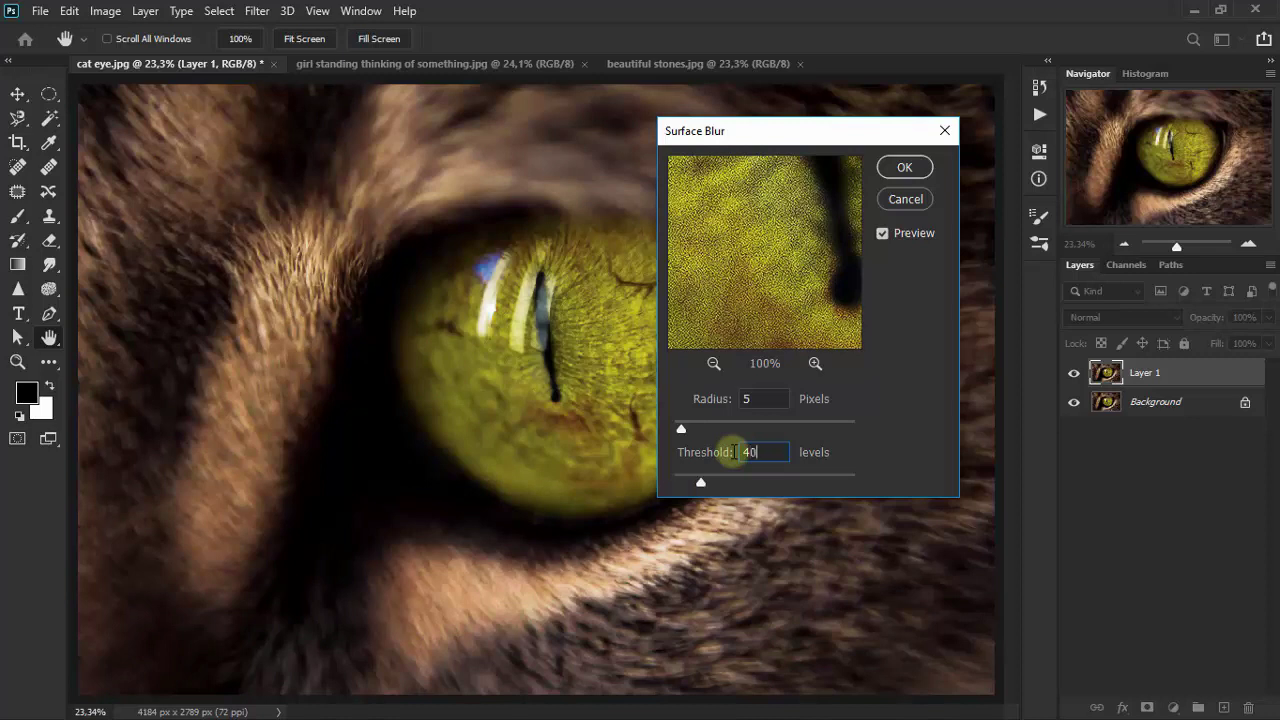
pyautogui.moveTo(798, 283); pyautogui.dragTo(803, 268)
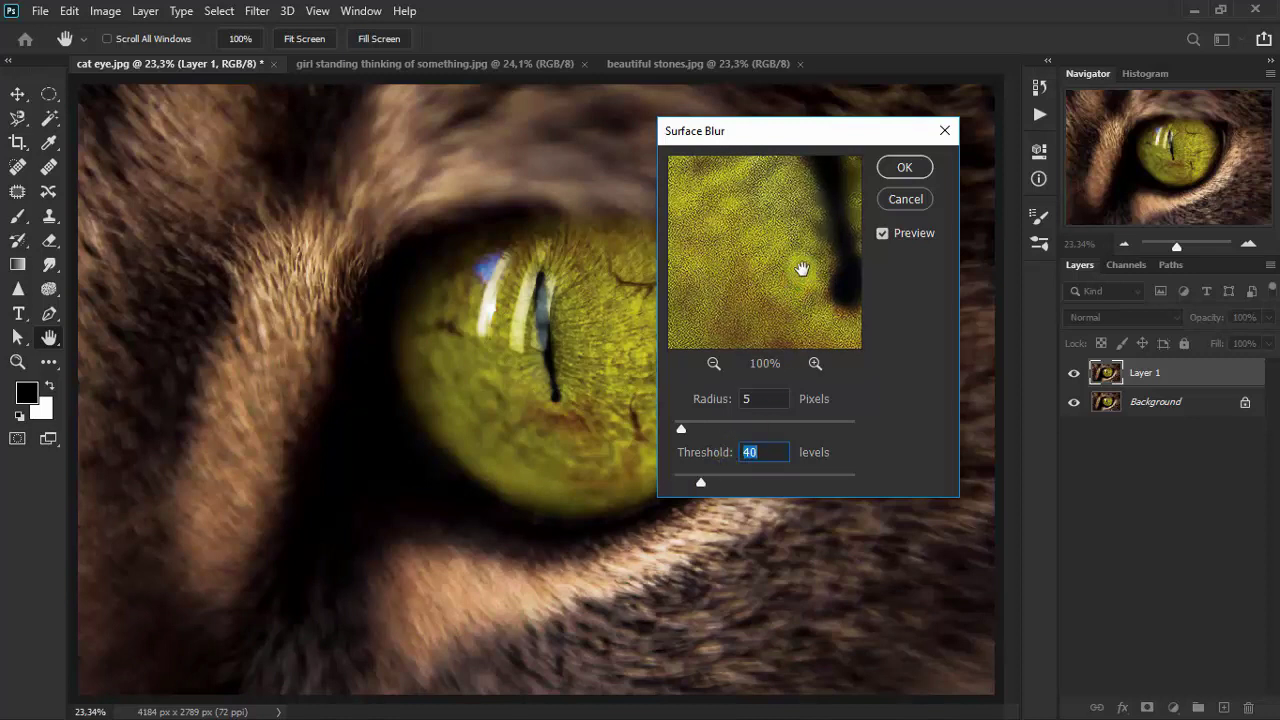
pyautogui.click(713, 364)
pyautogui.click(713, 364)
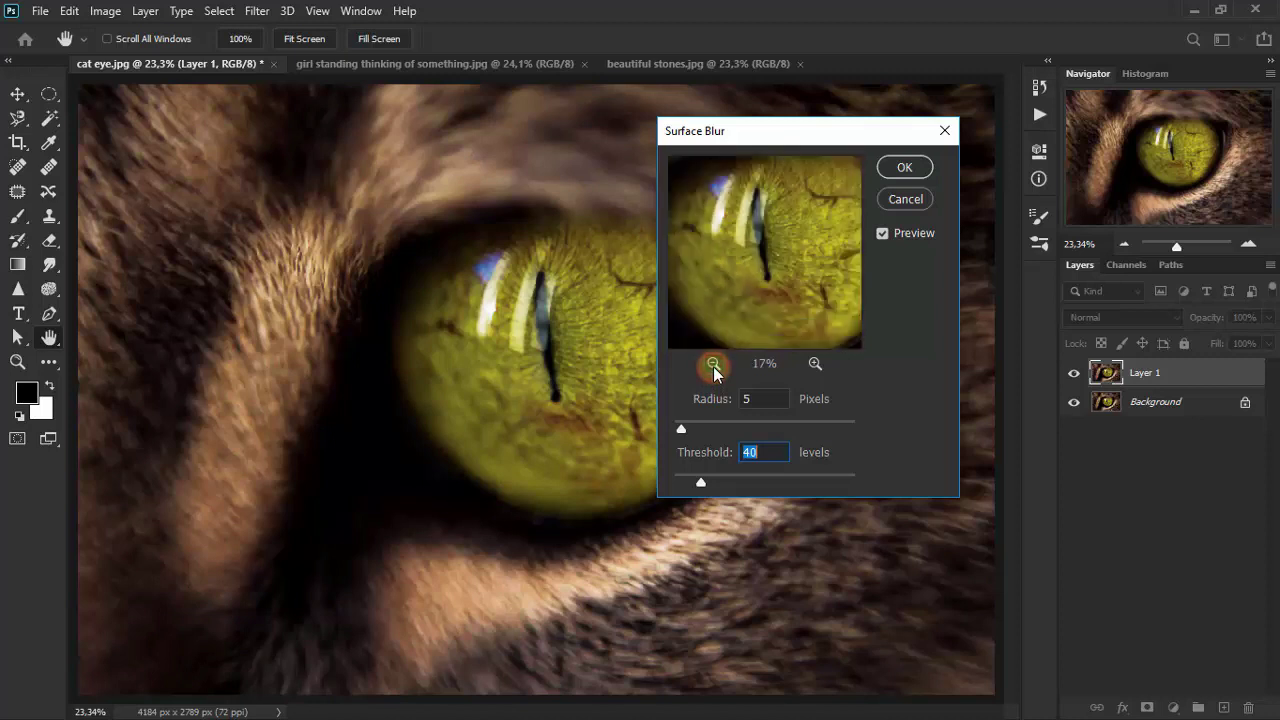
pyautogui.click(713, 364)
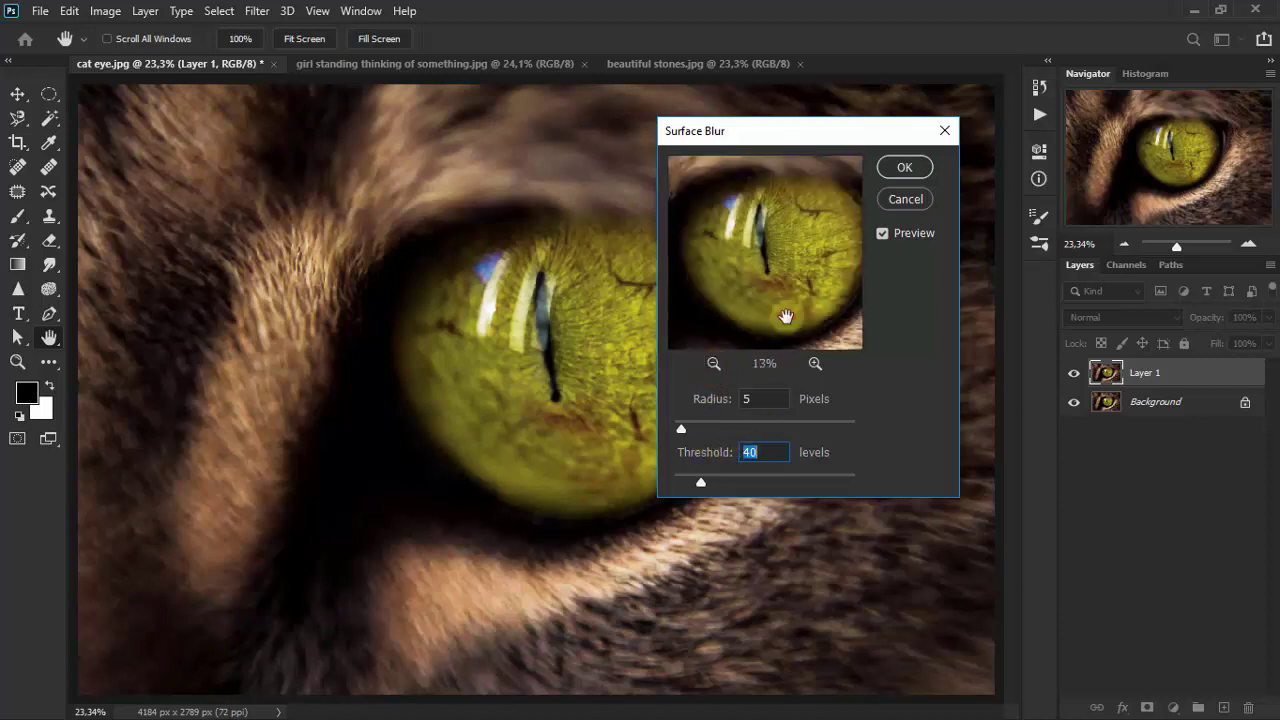
pyautogui.click(922, 163)
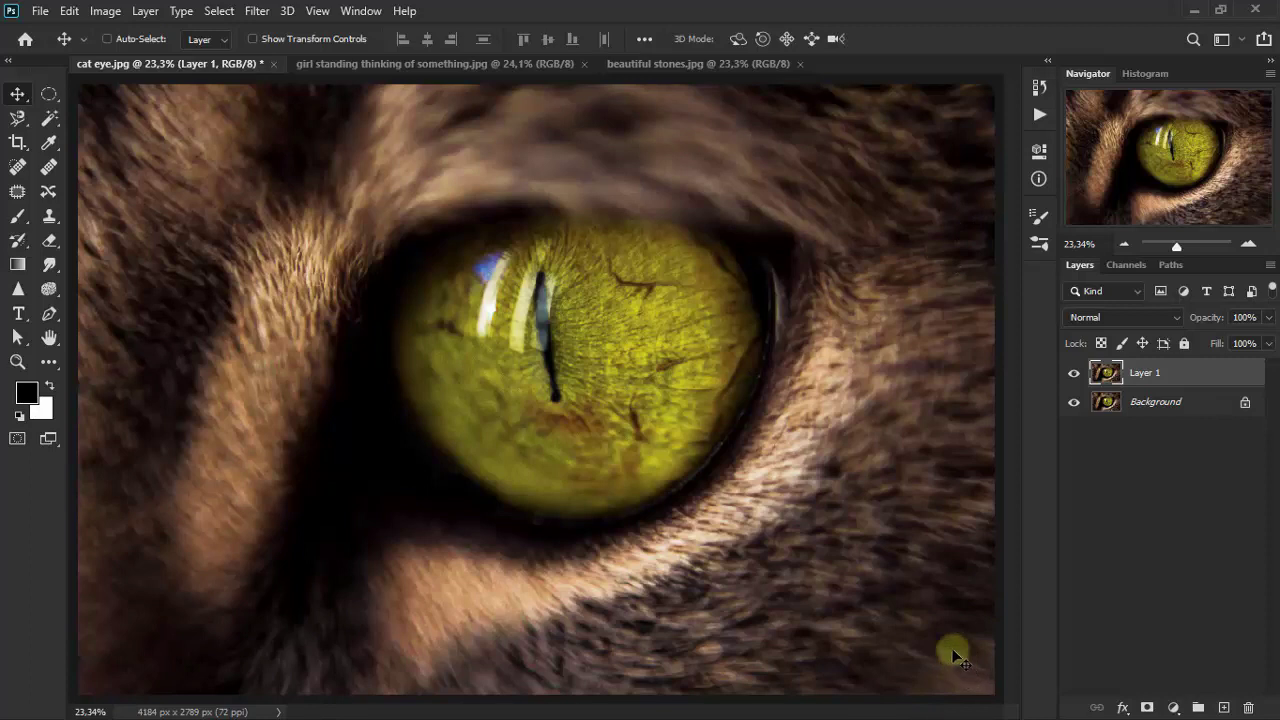
# Add a Color Lookup adjustment layer using the Bleach Bypass look
pyautogui.click(1174, 708)
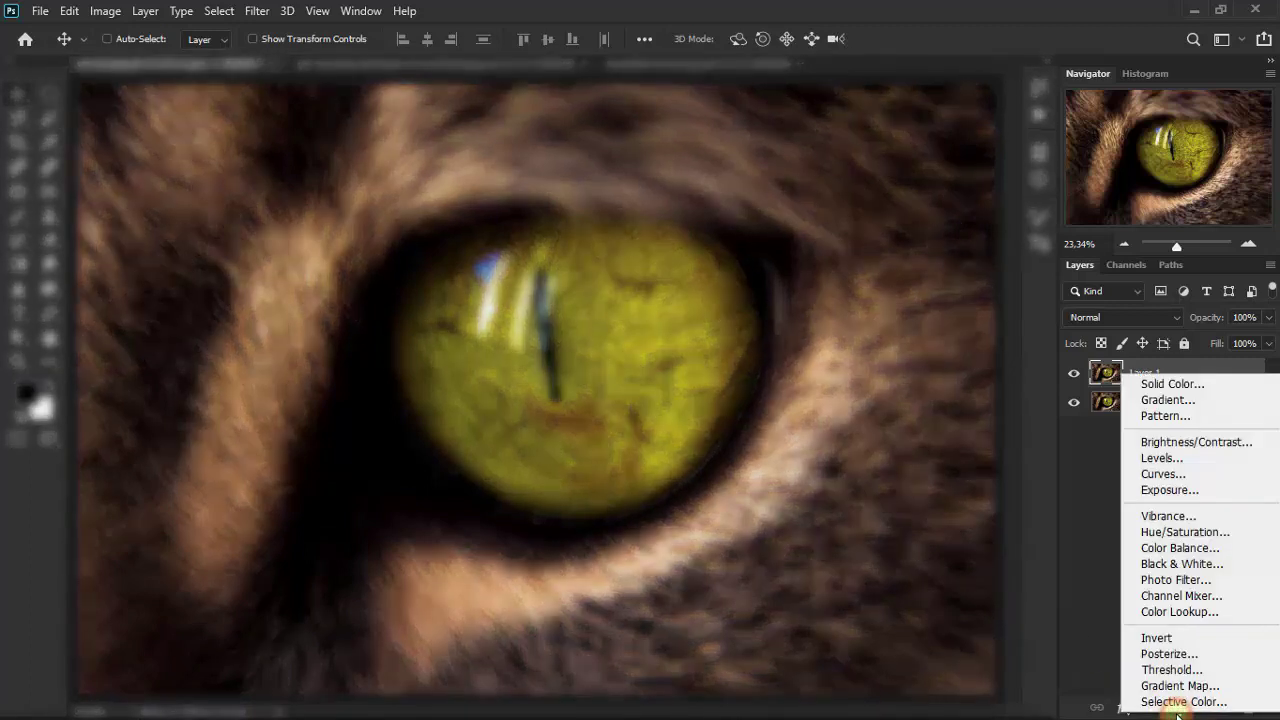
pyautogui.click(1231, 613)
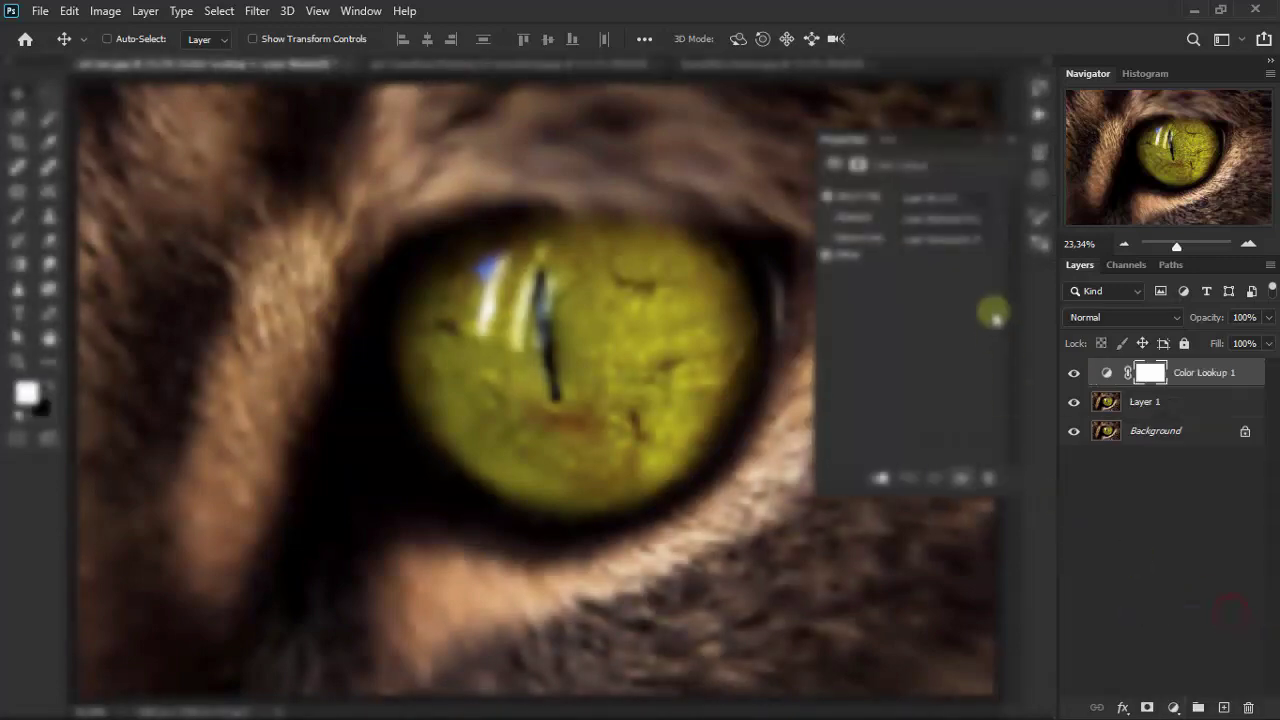
pyautogui.click(966, 198)
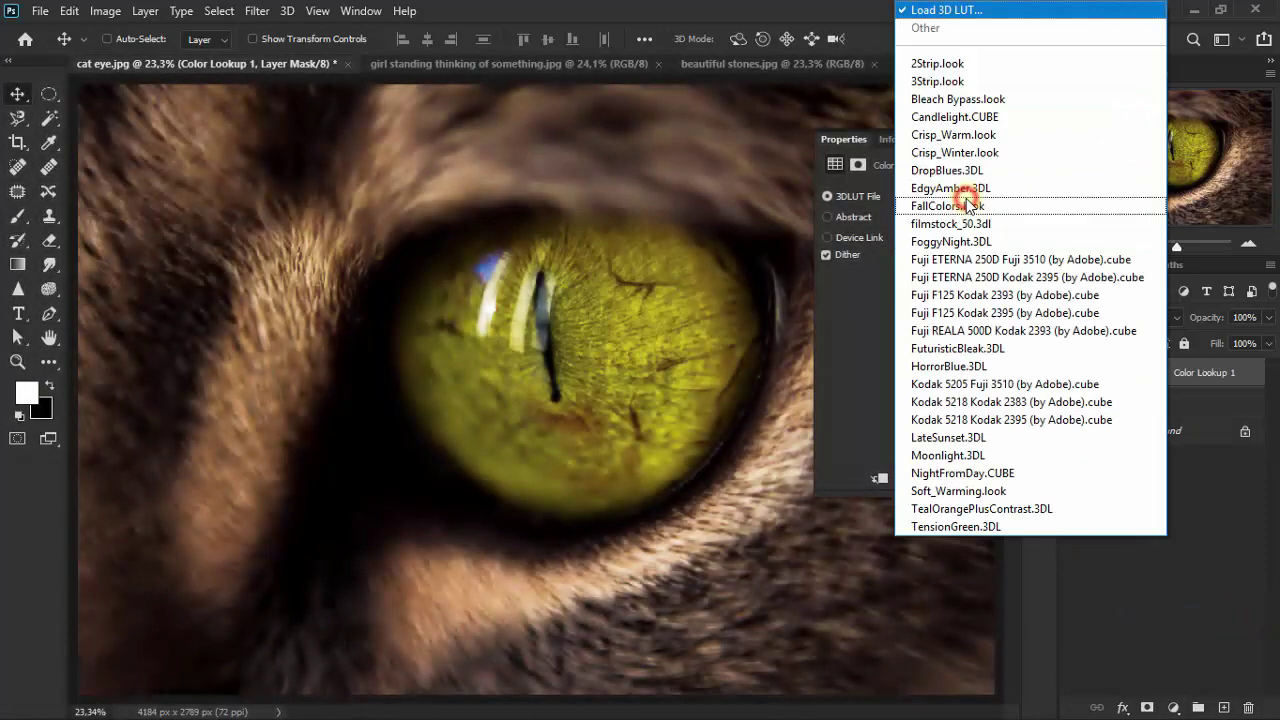
pyautogui.click(1052, 99)
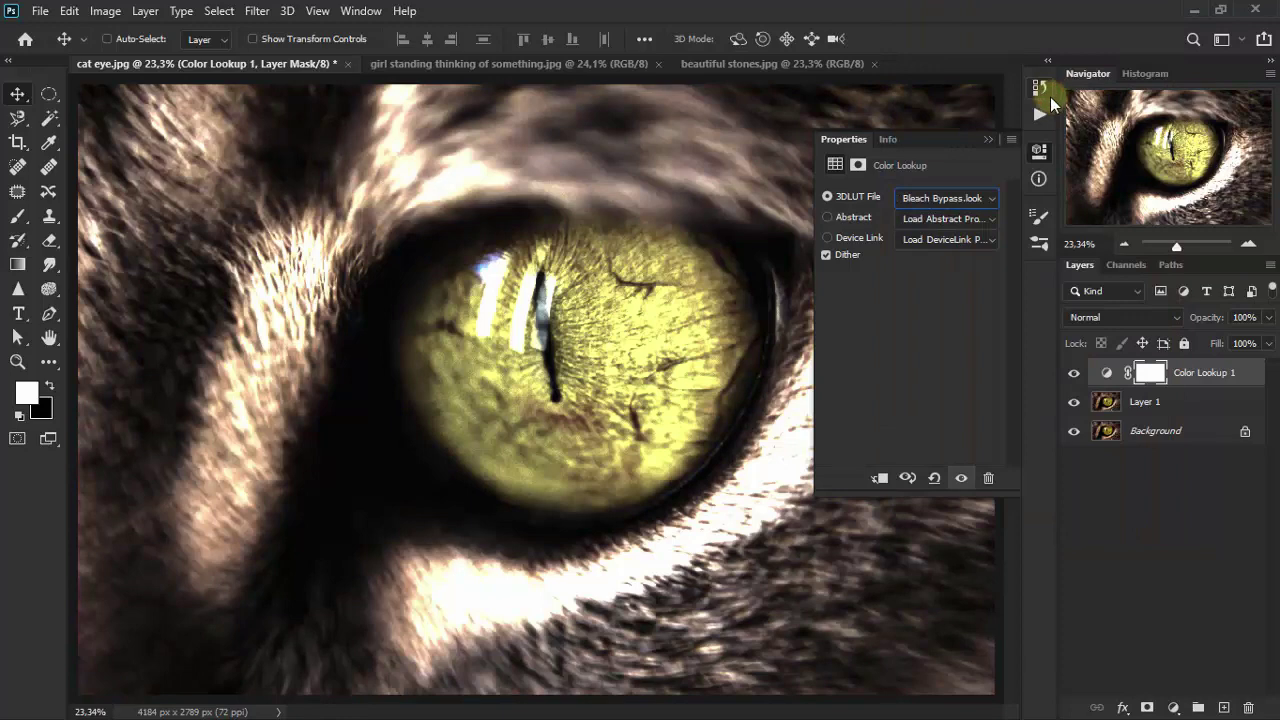
pyautogui.click(987, 139)
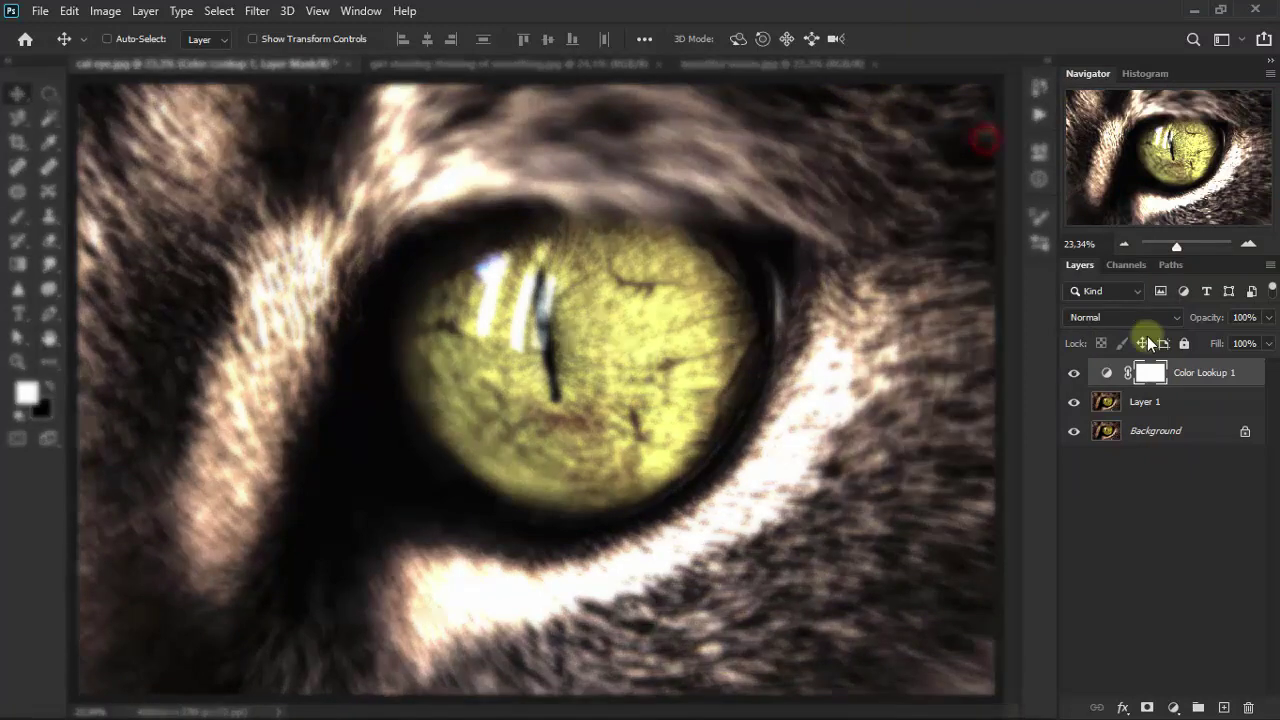
# Lower the Color Lookup layer's opacity to 48%
pyautogui.moveTo(1265, 325); pyautogui.dragTo(1237, 330)
pyautogui.click(1241, 317)
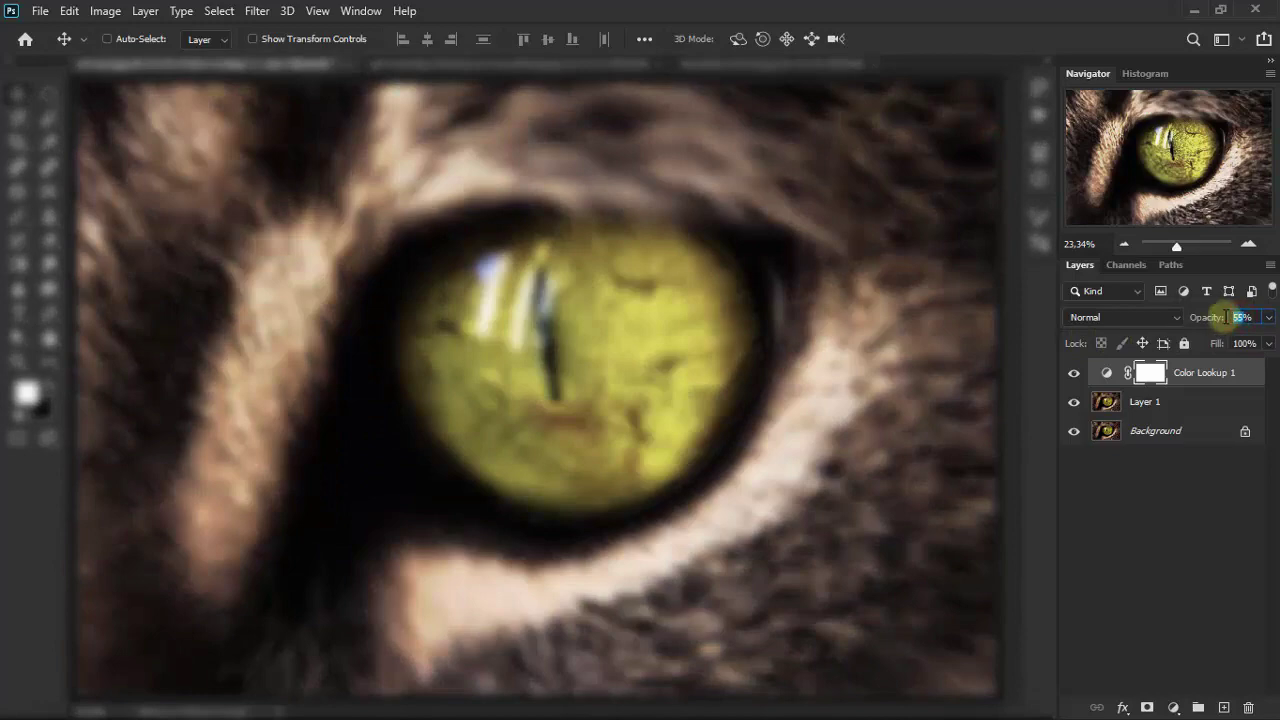
pyautogui.write('48')
pyautogui.press('Return')
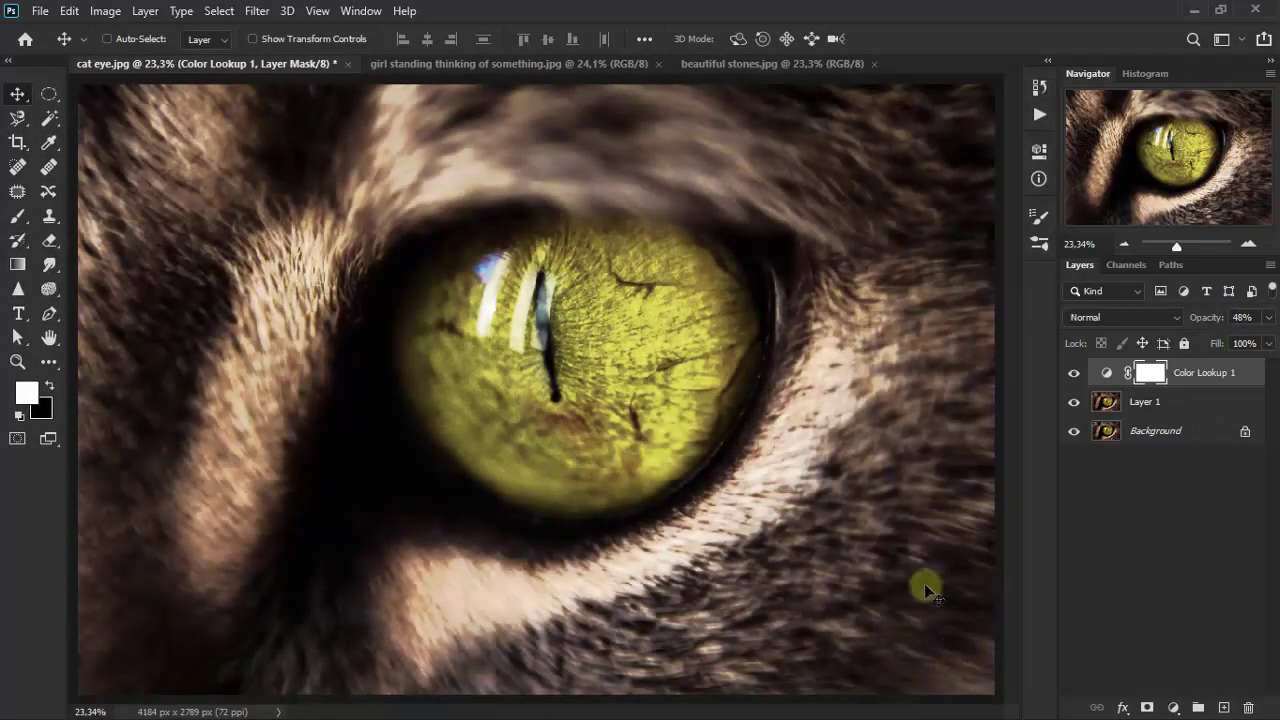
# Add a Brightness/Contrast layer with brightness 27 and contrast 26
pyautogui.click(1174, 707)
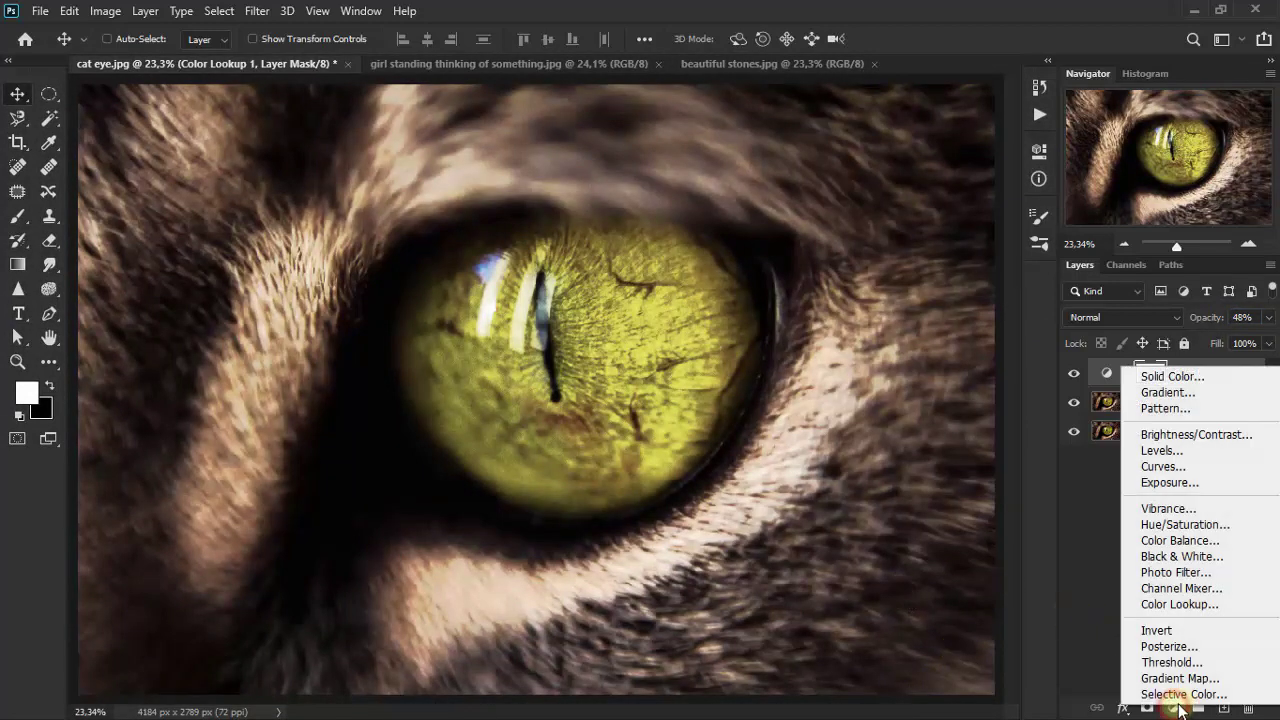
pyautogui.click(1257, 436)
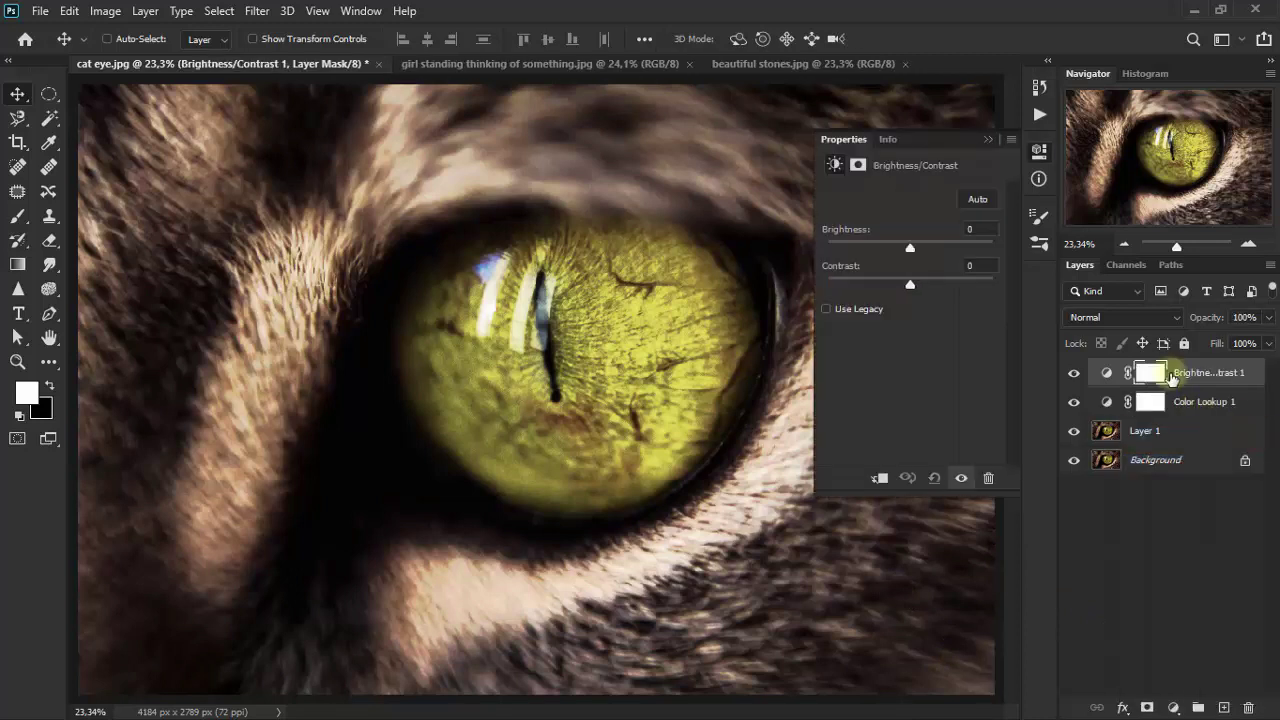
pyautogui.moveTo(912, 250); pyautogui.dragTo(925, 248)
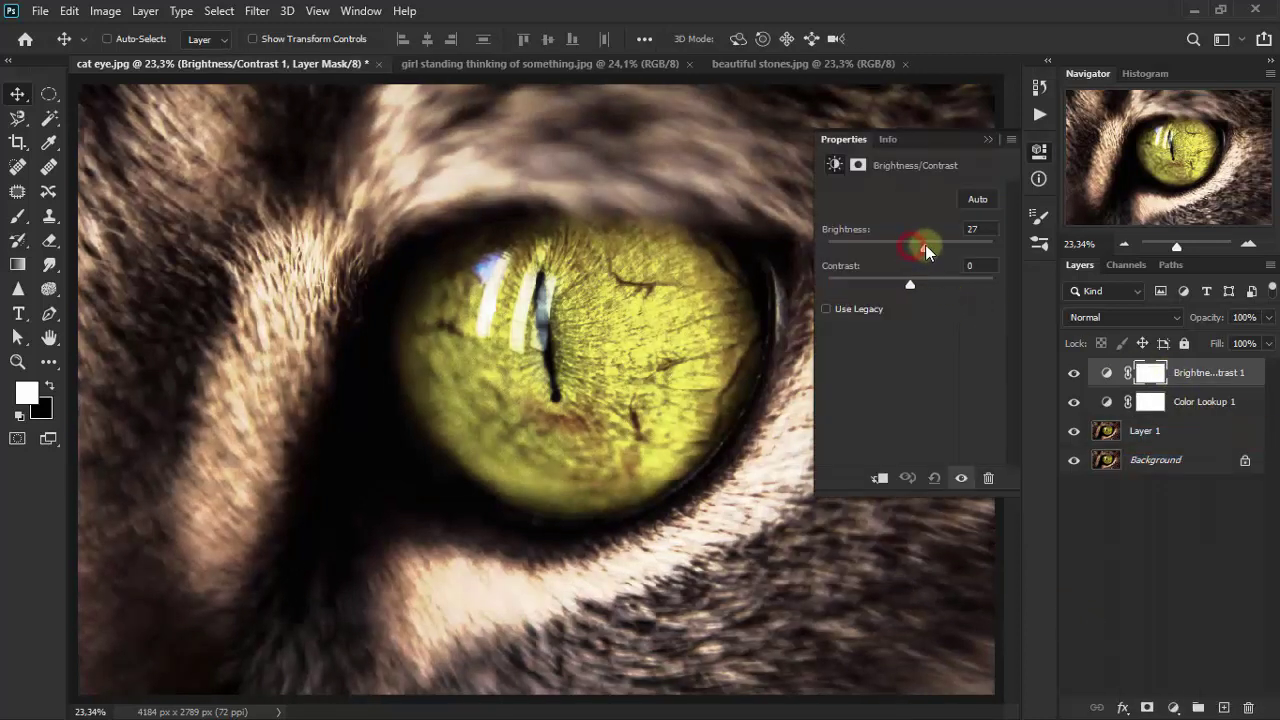
pyautogui.moveTo(912, 292); pyautogui.dragTo(923, 285)
pyautogui.click(970, 266)
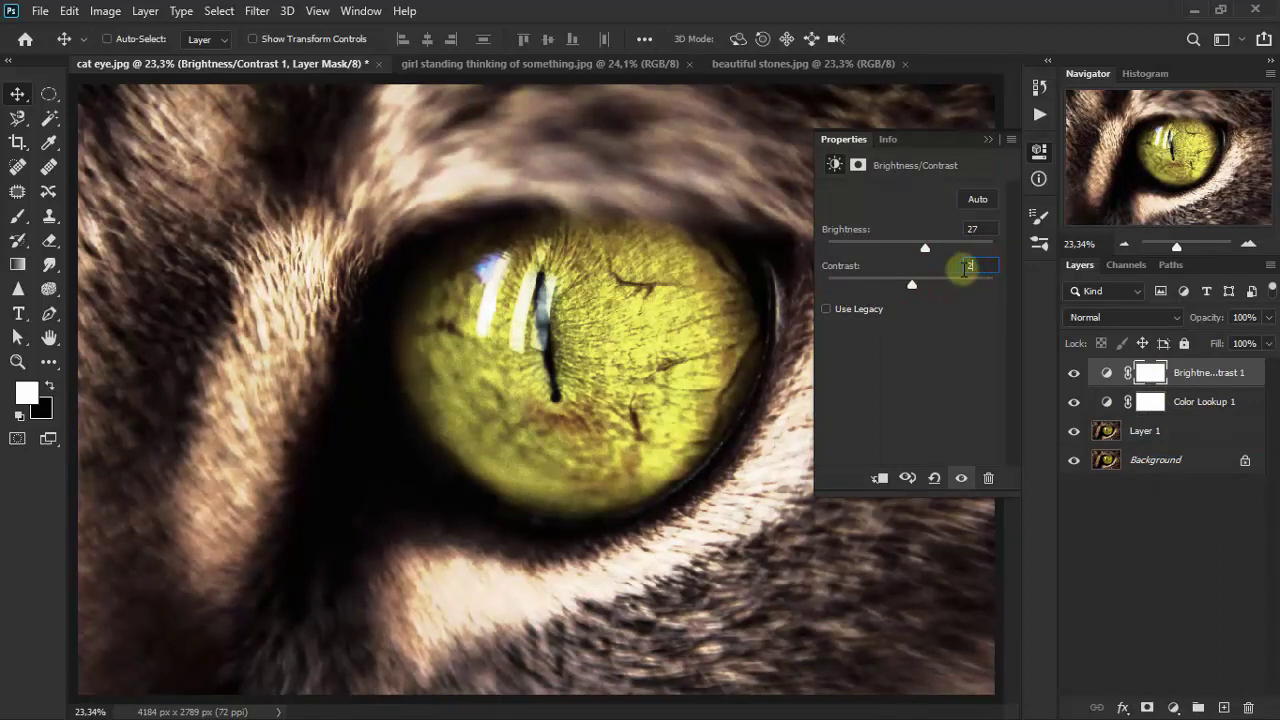
pyautogui.write('6')
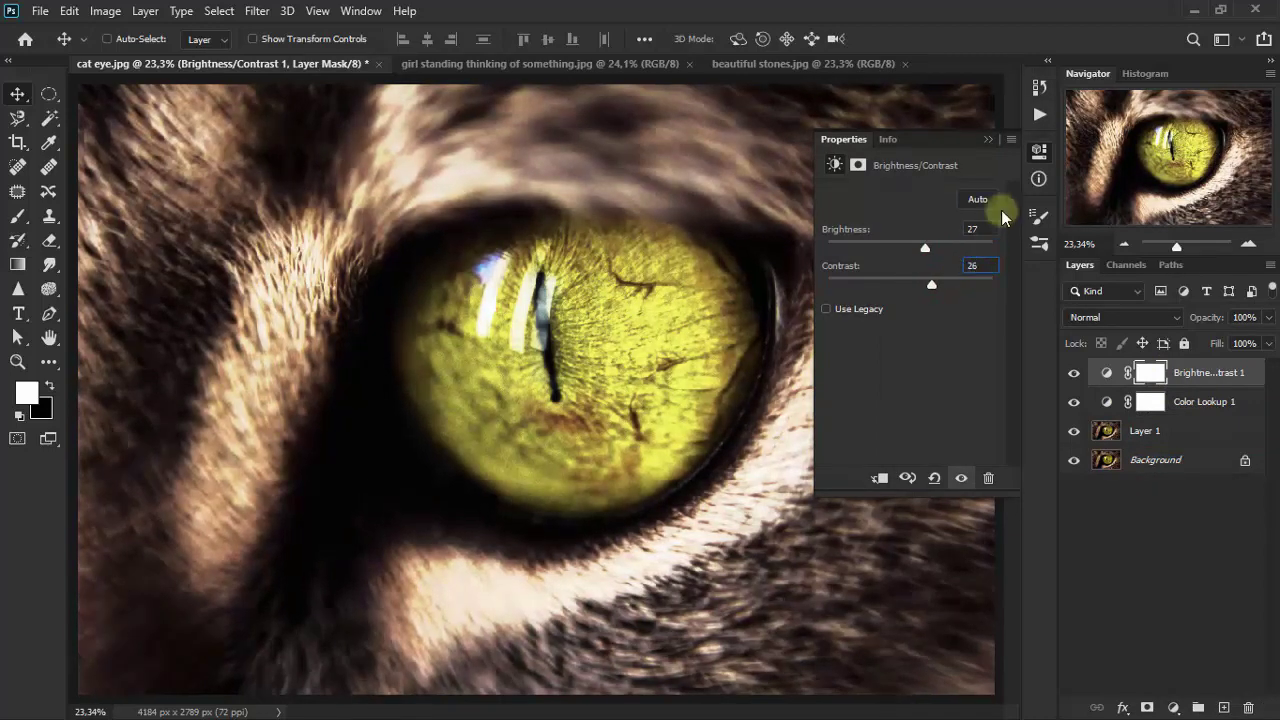
pyautogui.click(991, 138)
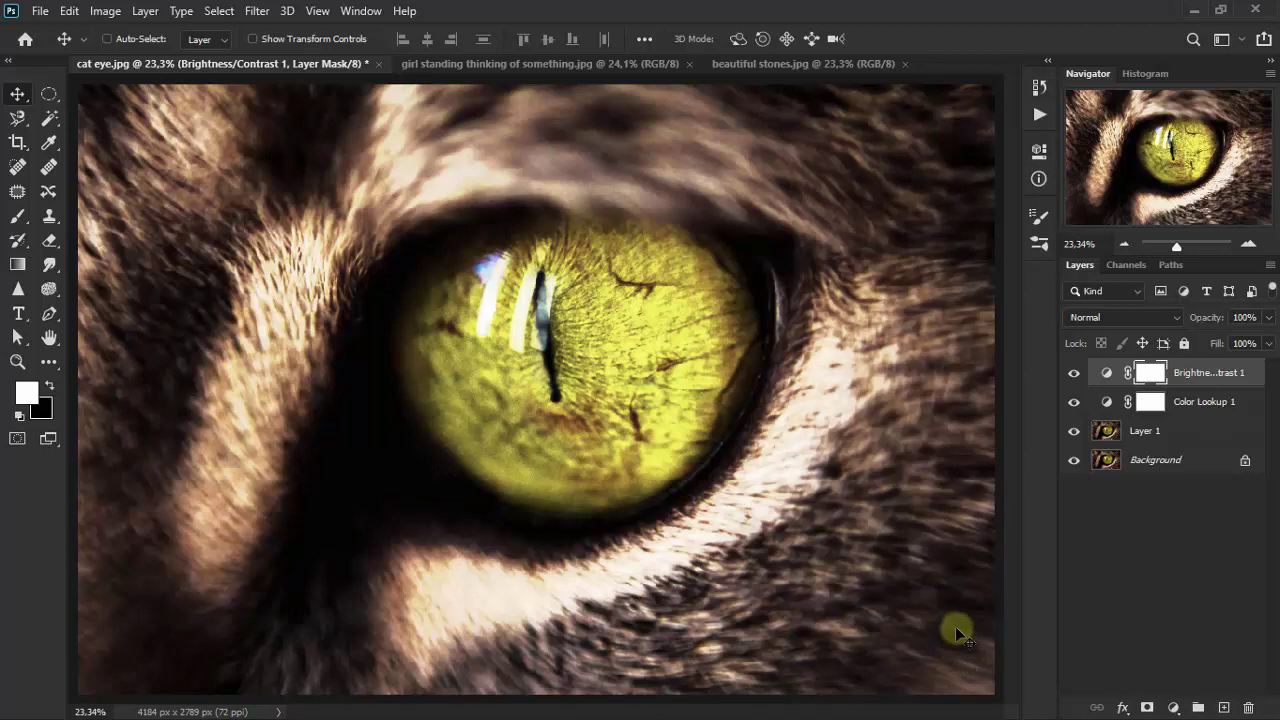
pyautogui.click(1175, 707)
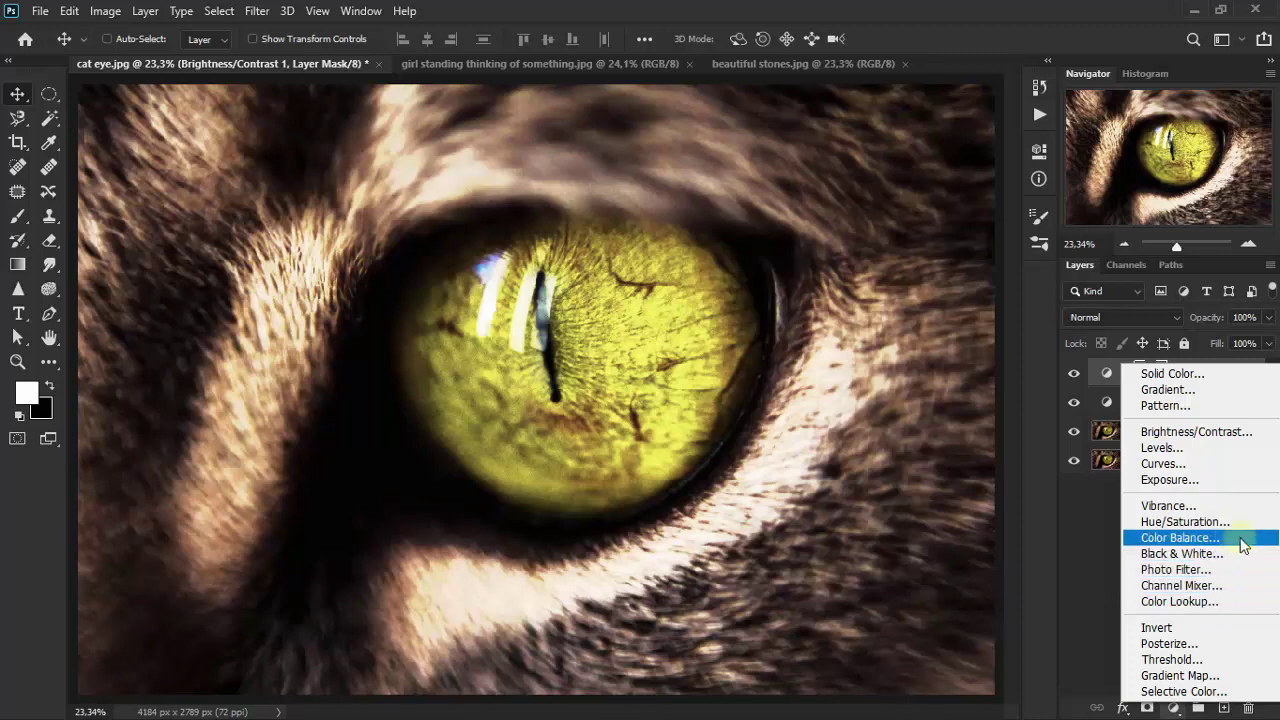
# Add a Color Balance layer with midtones red +11, green +4, yellow -20
pyautogui.click(1243, 545)
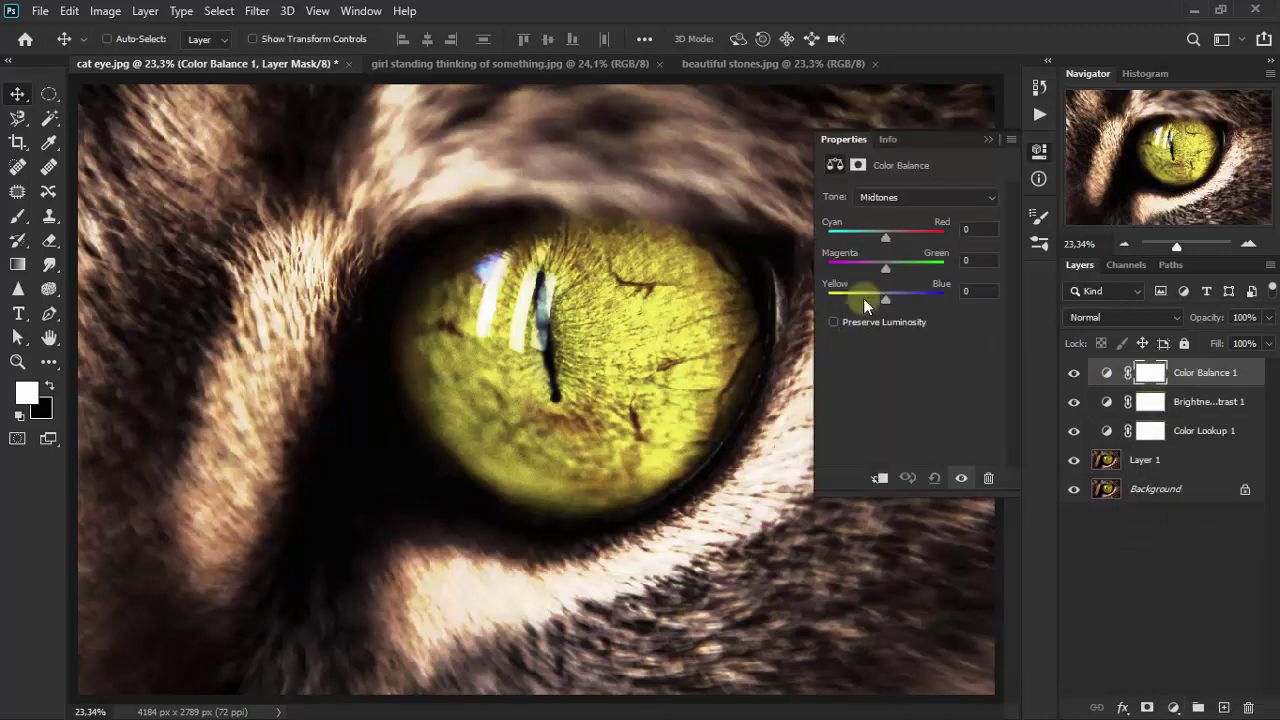
pyautogui.moveTo(889, 242); pyautogui.dragTo(894, 242)
pyautogui.moveTo(884, 266); pyautogui.dragTo(888, 267)
pyautogui.moveTo(886, 302); pyautogui.dragTo(874, 298)
pyautogui.click(989, 142)
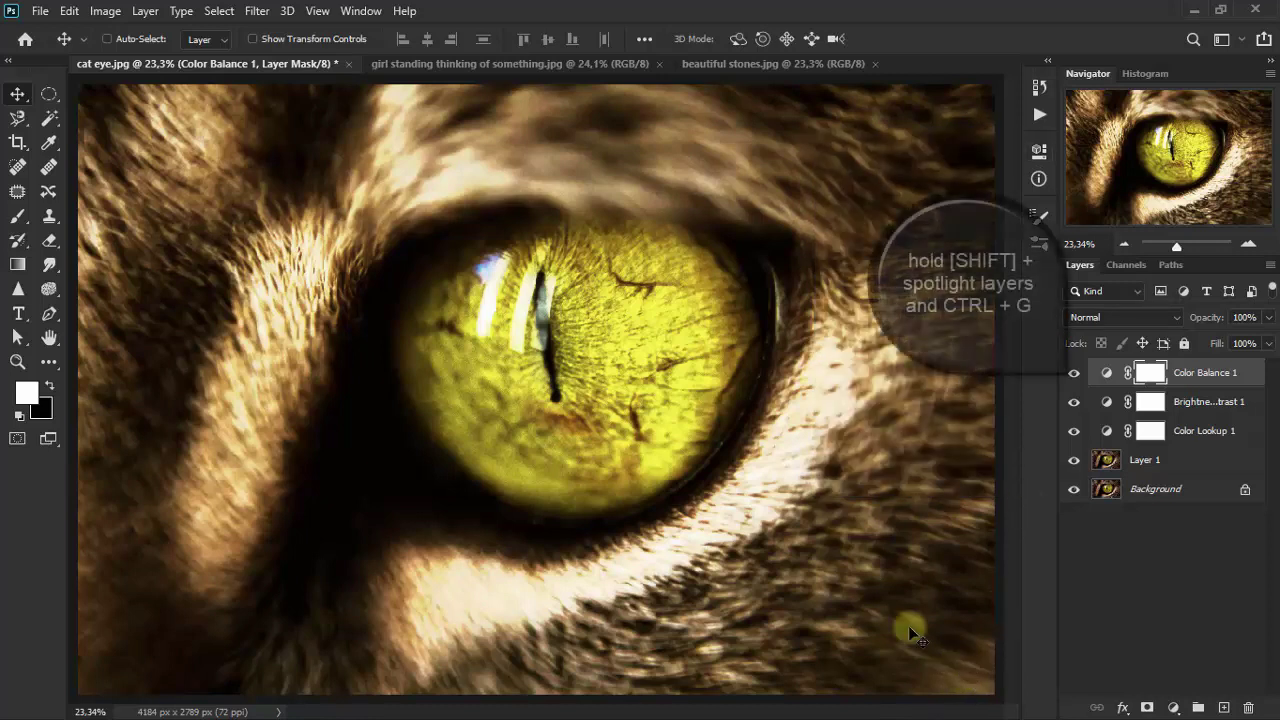
# Group Layer 1 and the adjustments as 'the eye' and save as giant eye.psd
pyautogui.click(1196, 459)
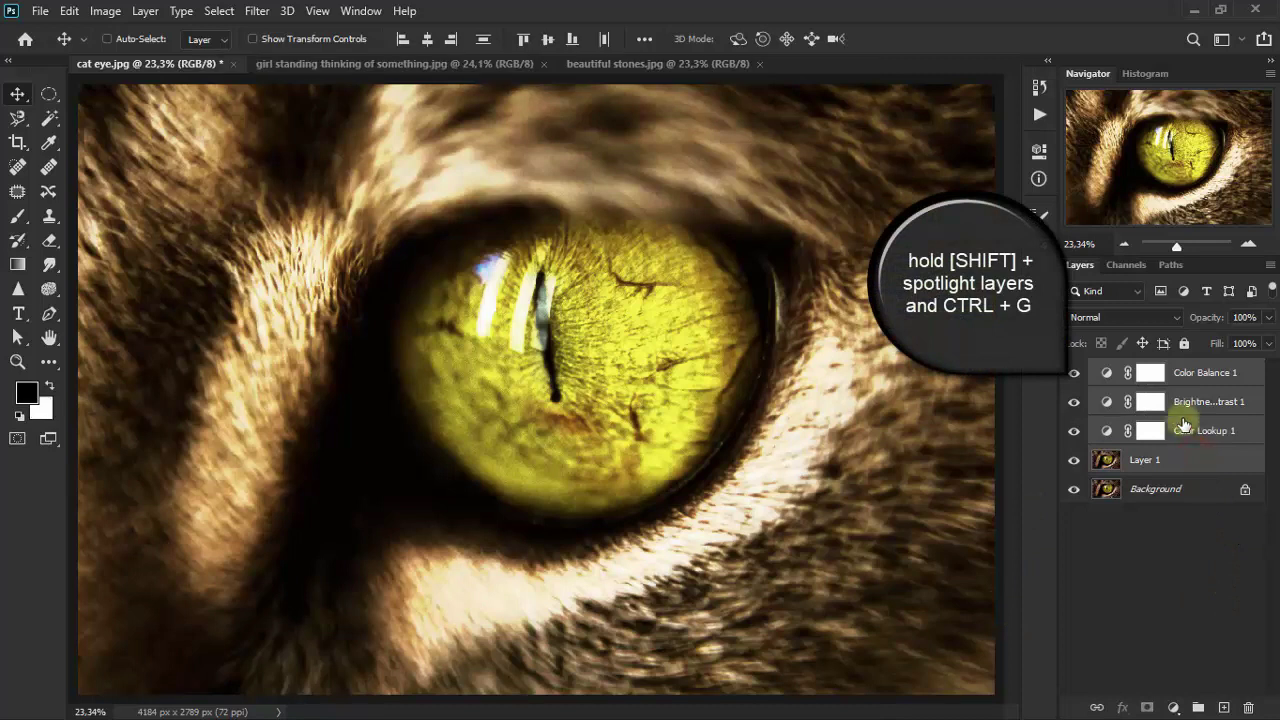
pyautogui.hotkey('ctrl', 'g')
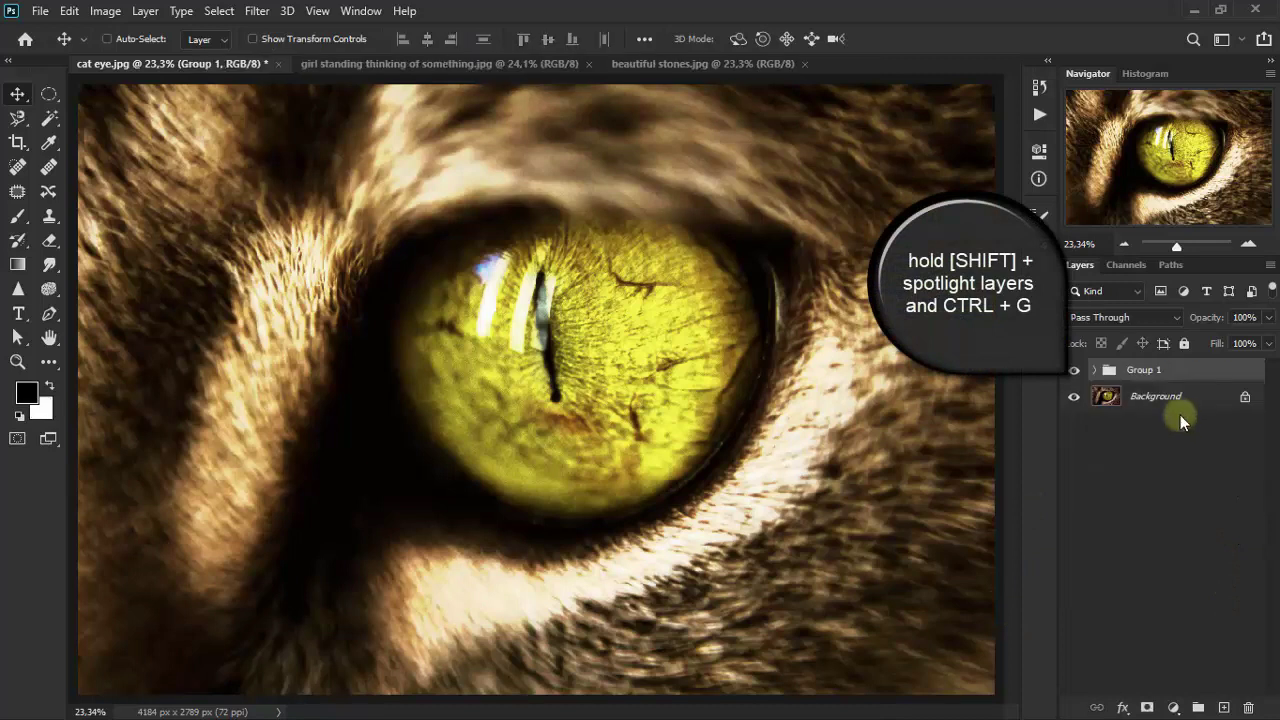
pyautogui.doubleClick(1144, 370)
pyautogui.write('th')
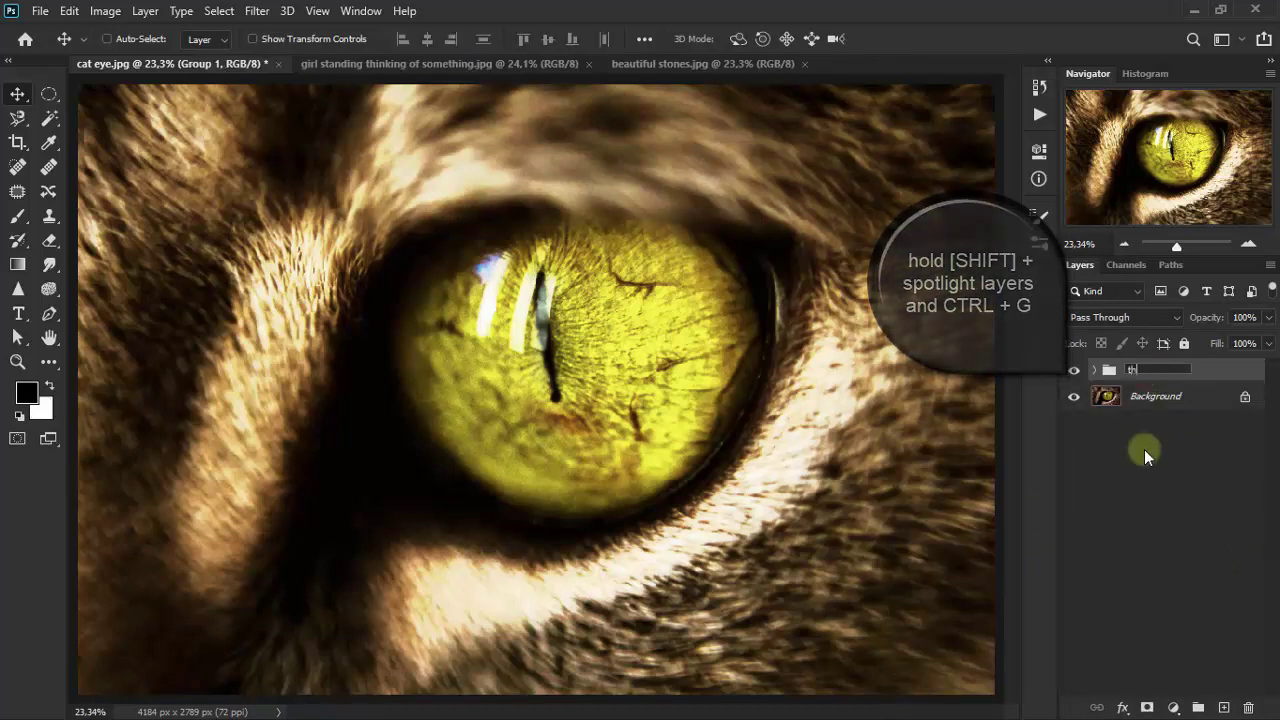
pyautogui.write('e eye')
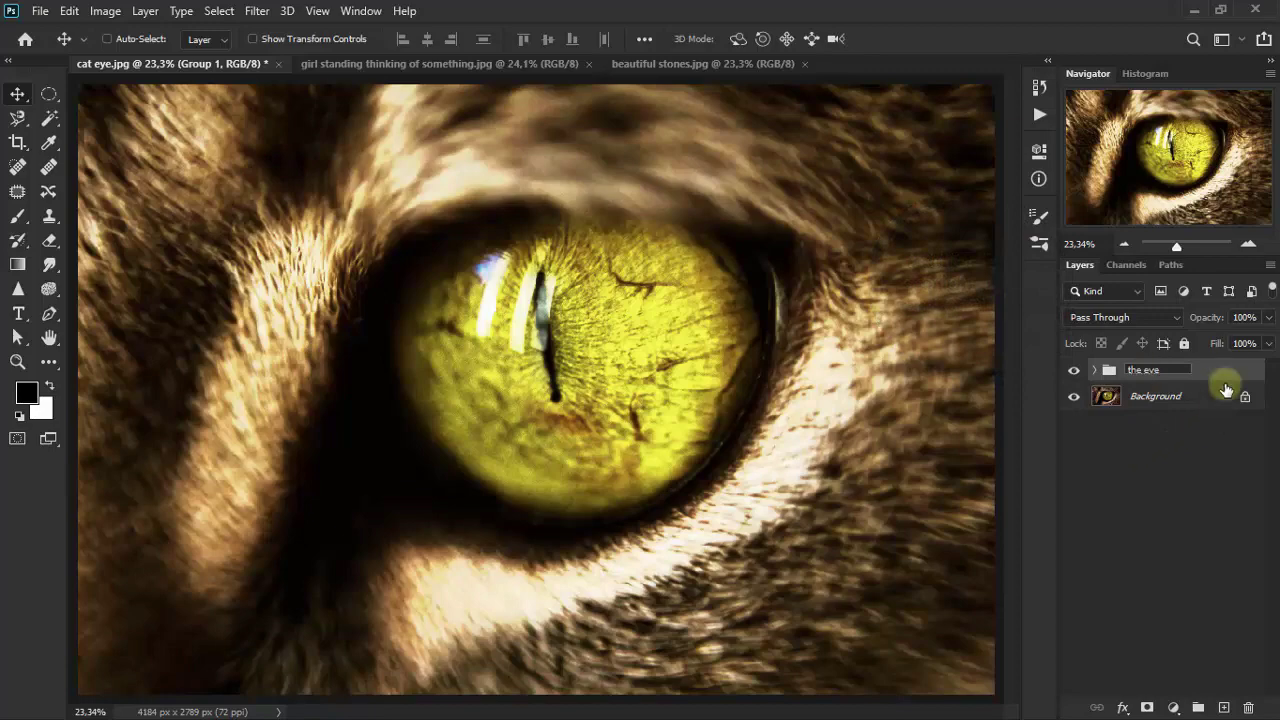
pyautogui.click(1225, 366)
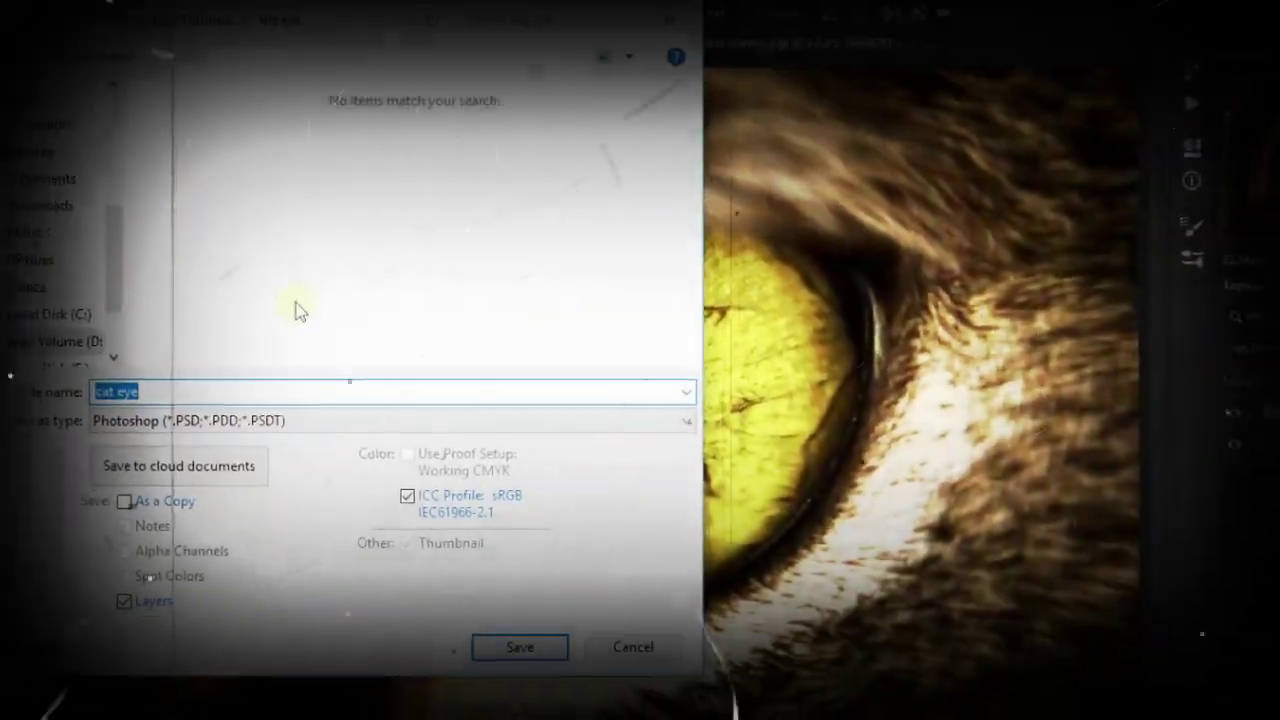
pyautogui.write('giant eye')
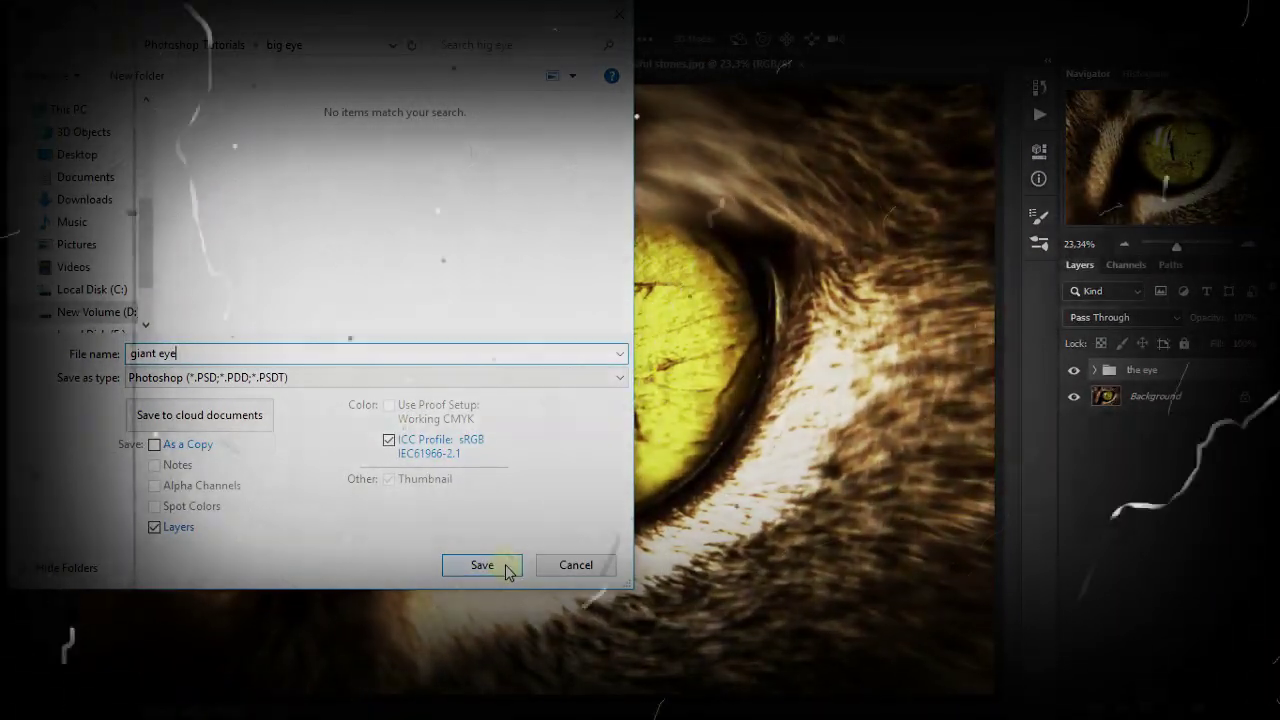
pyautogui.click(478, 568)
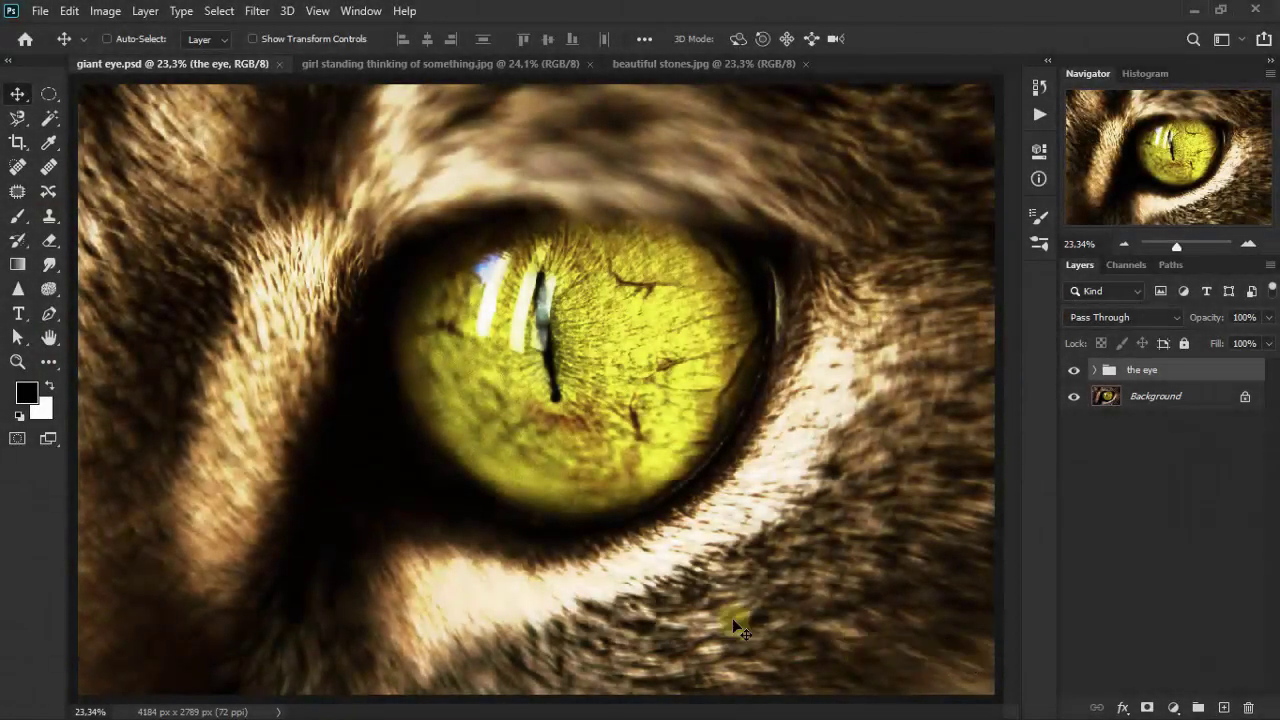
# In beautiful stones.jpg, quick-select the lower-left rocks, ridge and right-hand rock strip
pyautogui.click(703, 67)
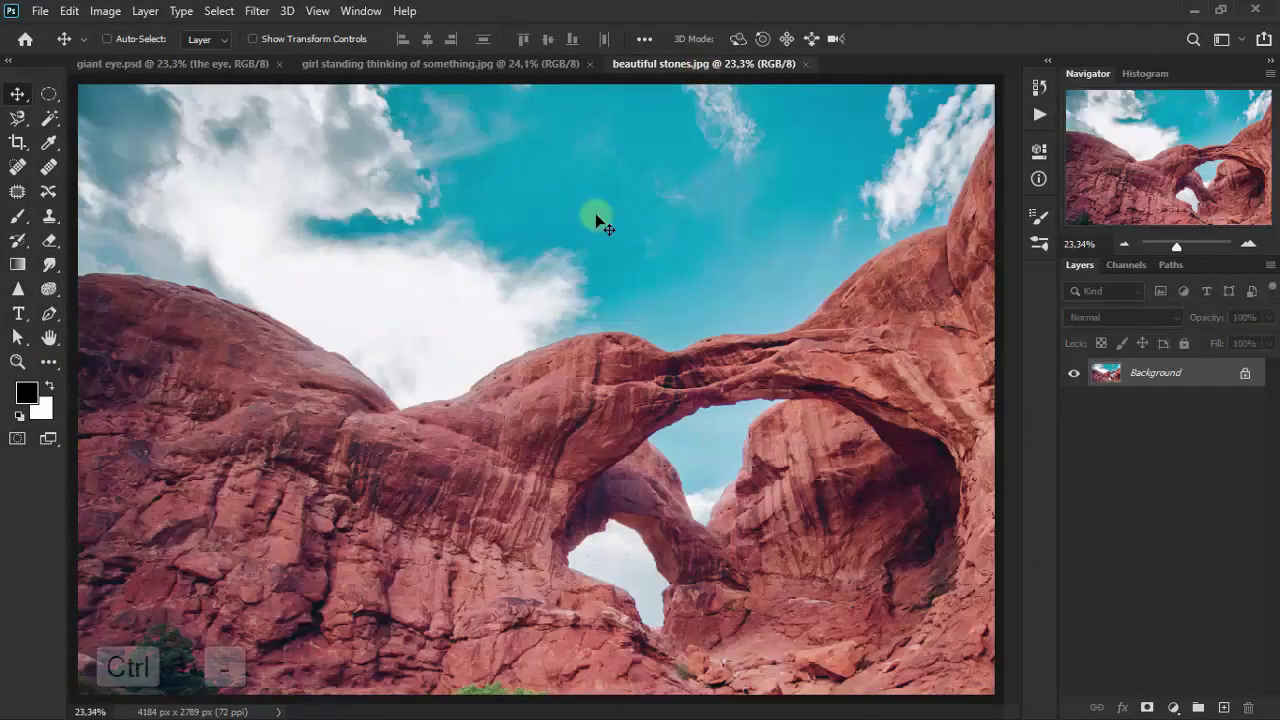
pyautogui.hotkey('ctrl', '-')
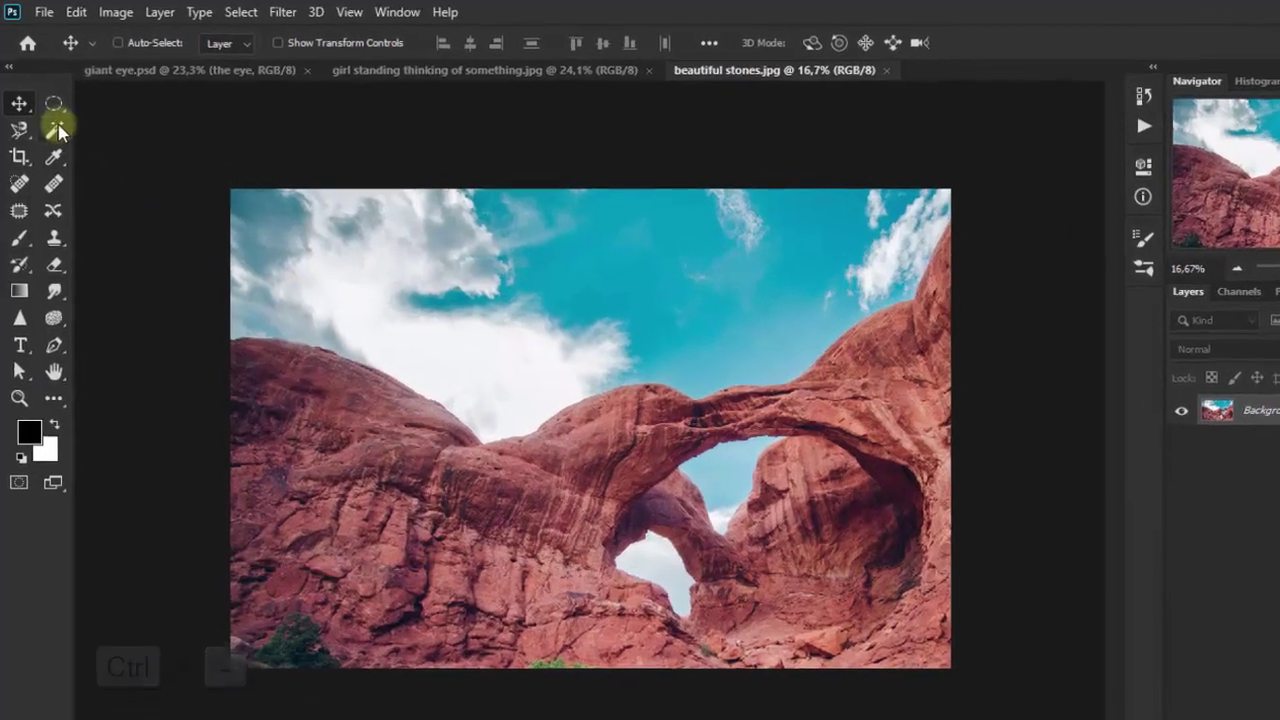
pyautogui.click(58, 130)
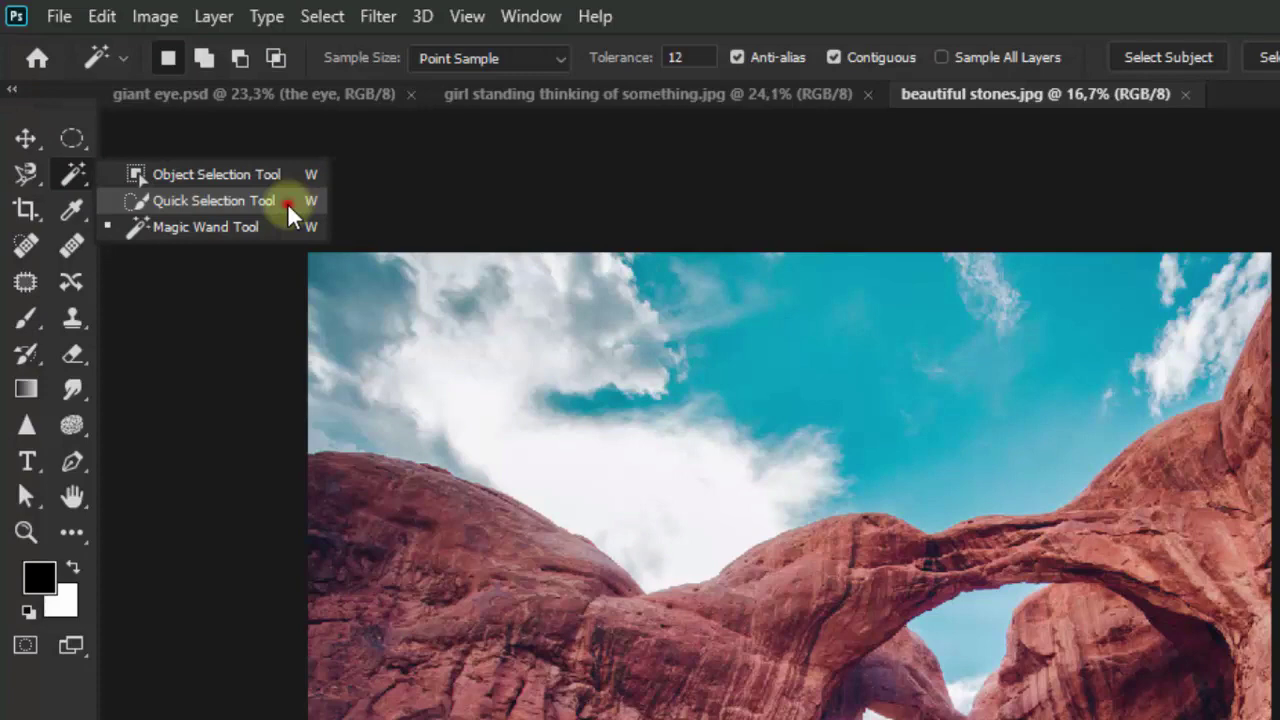
pyautogui.click(287, 202)
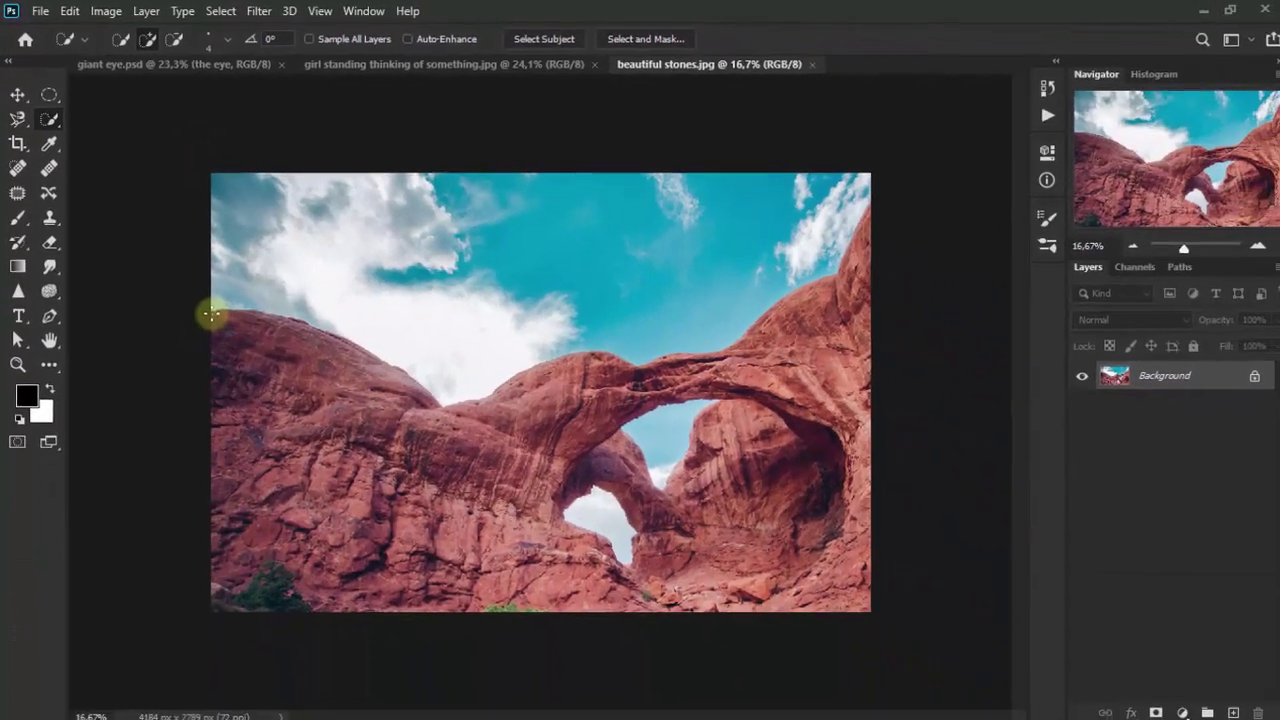
pyautogui.moveTo(211, 312)
pyautogui.mouseDown()
pyautogui.moveTo(684, 600)
pyautogui.moveTo(529, 580)
pyautogui.moveTo(423, 409)
pyautogui.moveTo(529, 386)
pyautogui.moveTo(497, 393)
pyautogui.mouseUp()
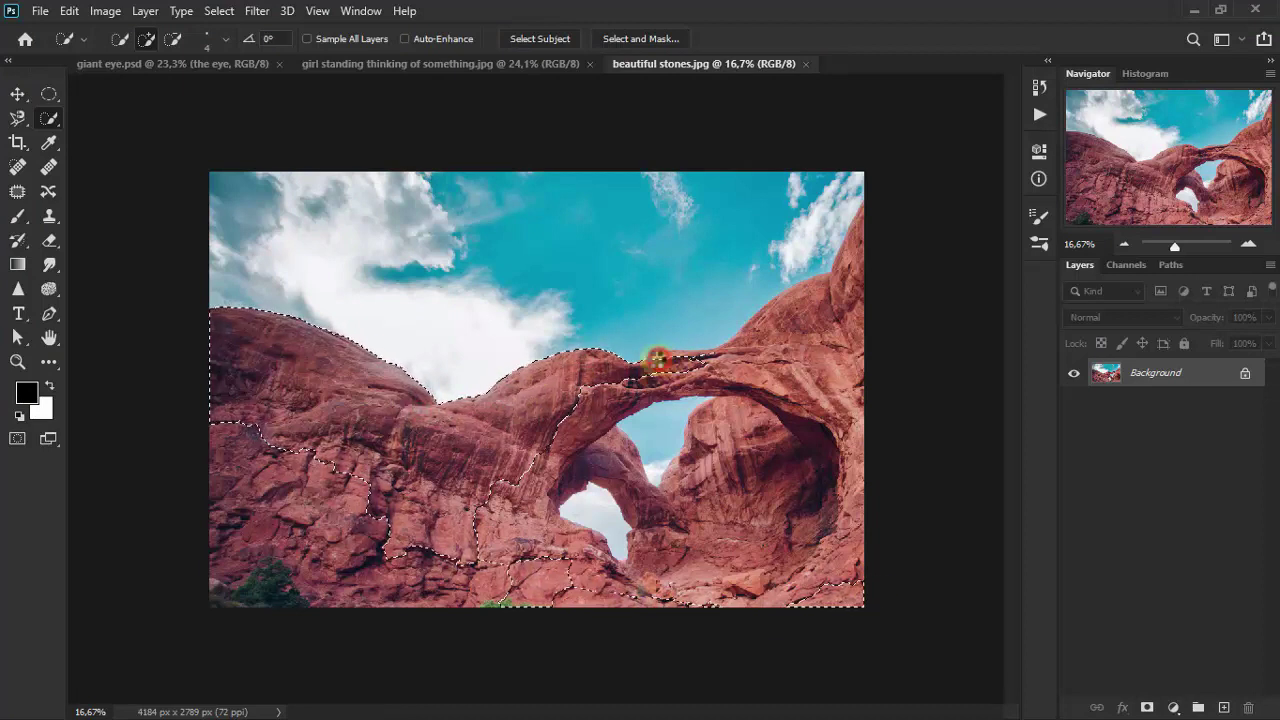
pyautogui.moveTo(757, 325); pyautogui.dragTo(819, 286)
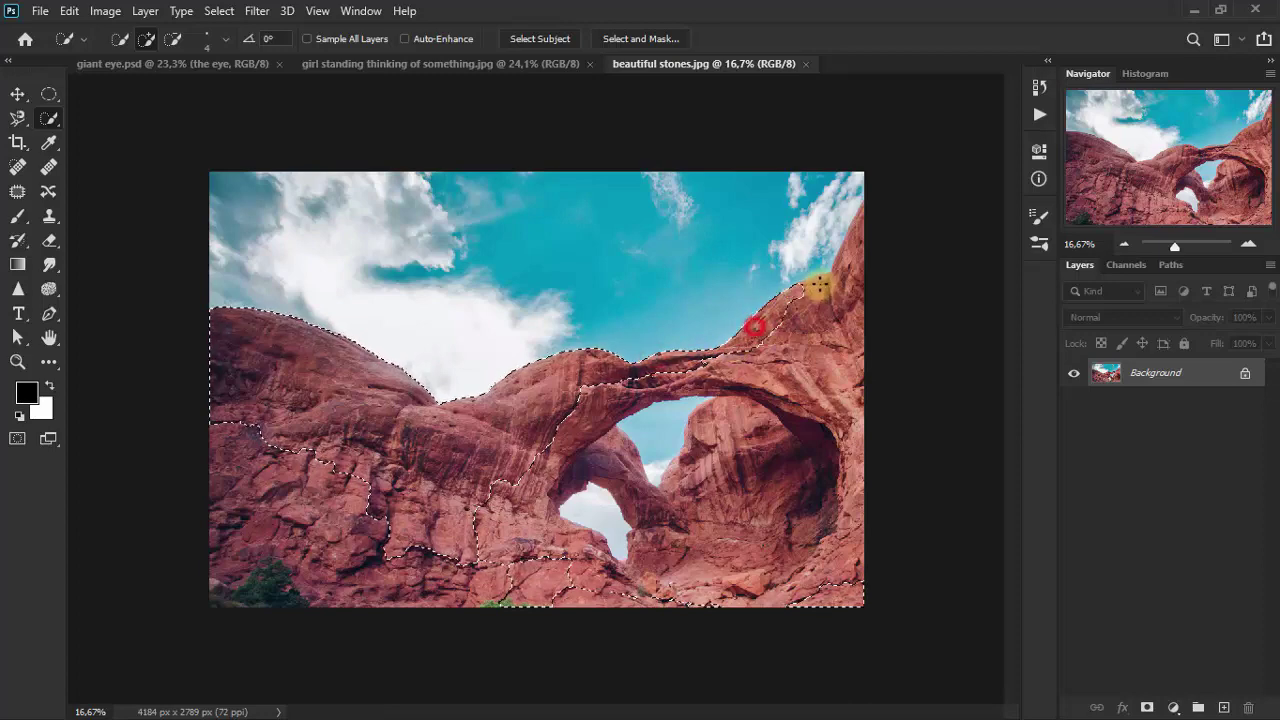
pyautogui.moveTo(840, 343); pyautogui.dragTo(837, 509)
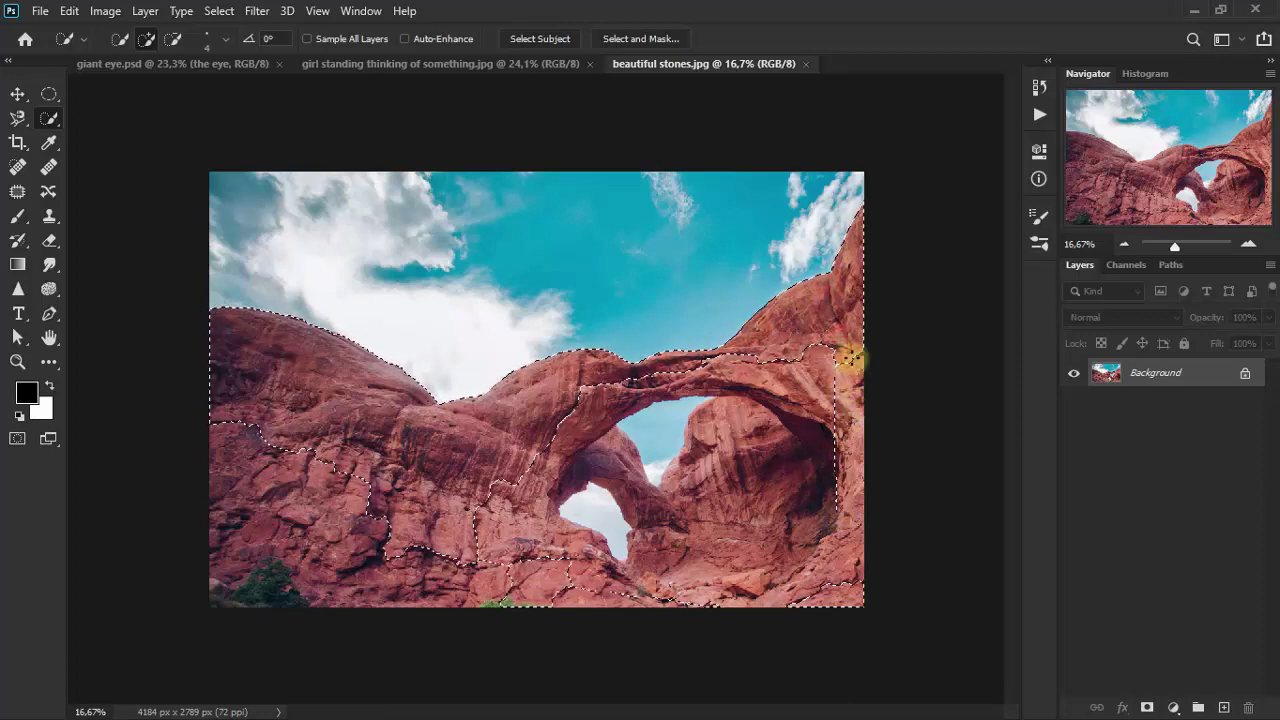
pyautogui.moveTo(853, 352); pyautogui.dragTo(866, 582)
pyautogui.moveTo(843, 384); pyautogui.dragTo(845, 512)
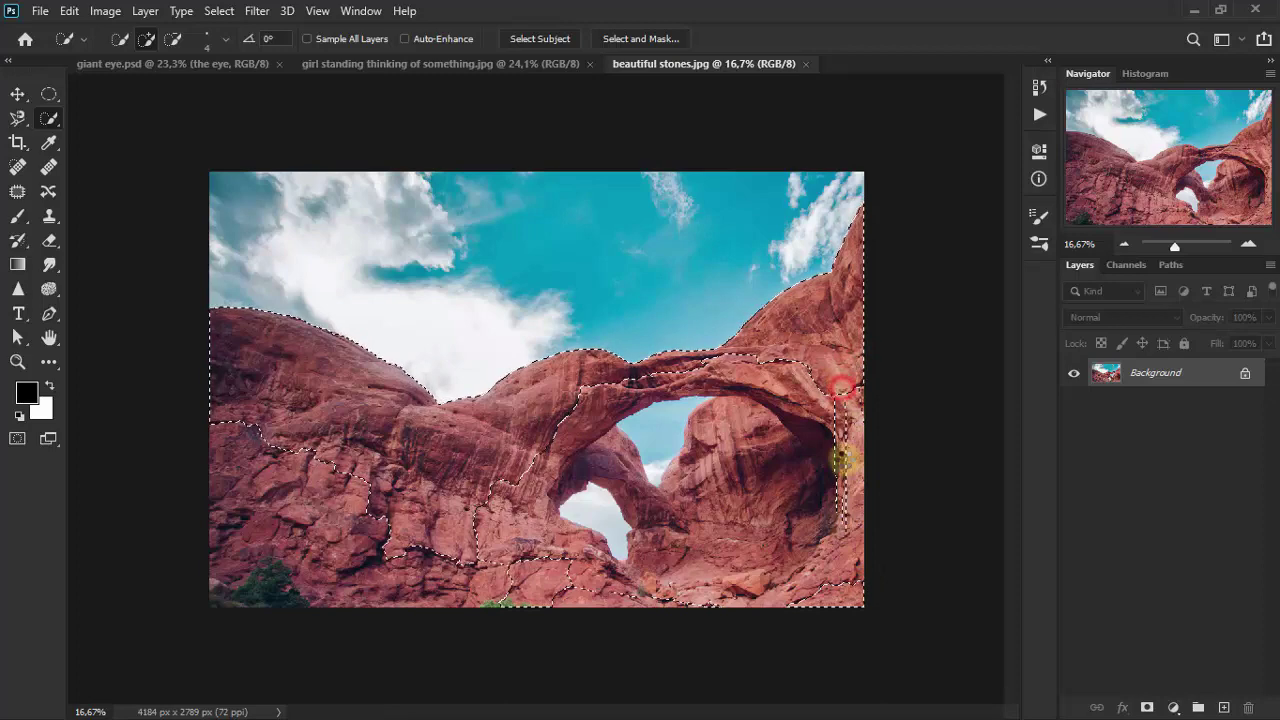
# Set the selection brush to 10 px and add the right arch and lower rocks
pyautogui.click(212, 40)
pyautogui.moveTo(121, 90); pyautogui.dragTo(128, 90)
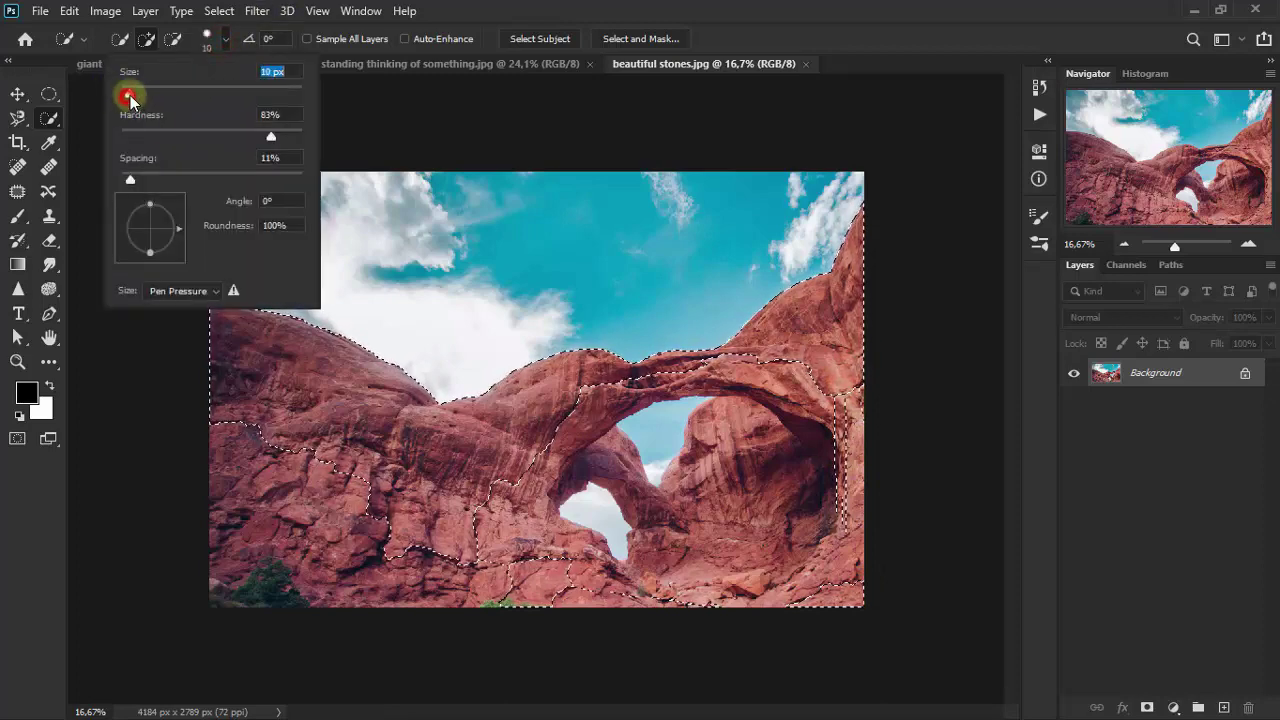
pyautogui.press('Return')
pyautogui.moveTo(786, 355); pyautogui.dragTo(722, 522)
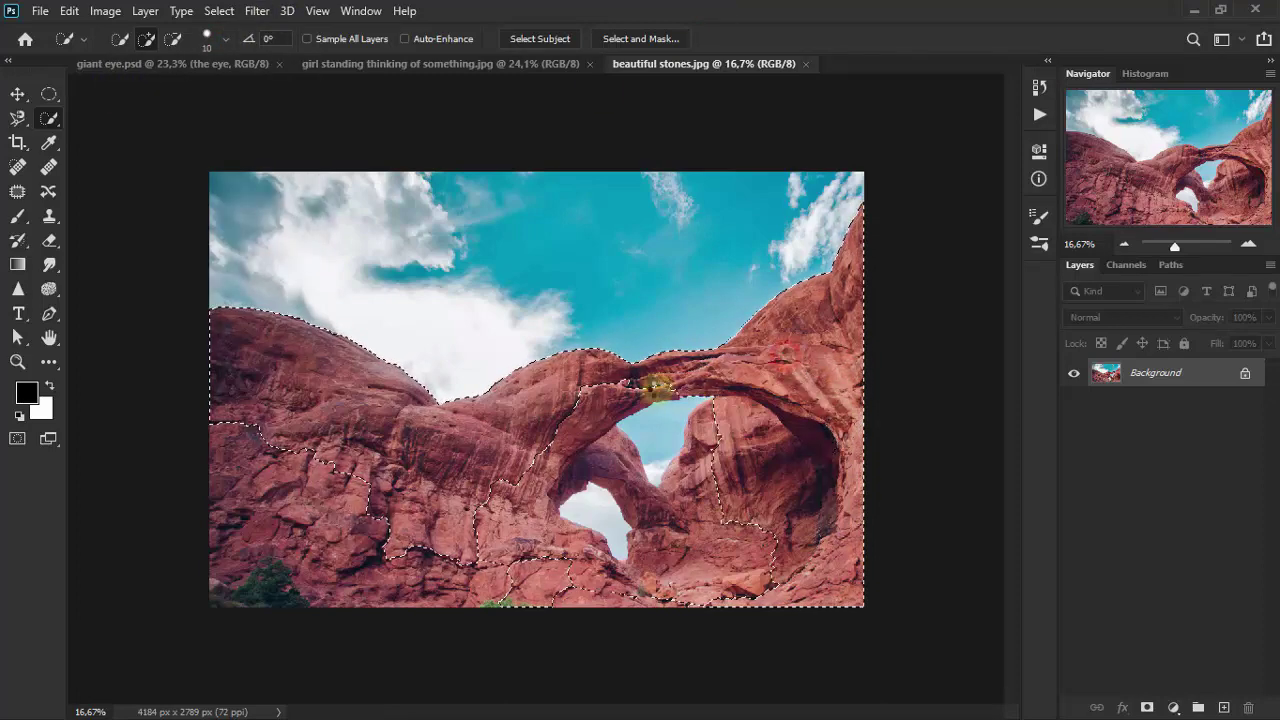
pyautogui.click(452, 555)
pyautogui.click(390, 527)
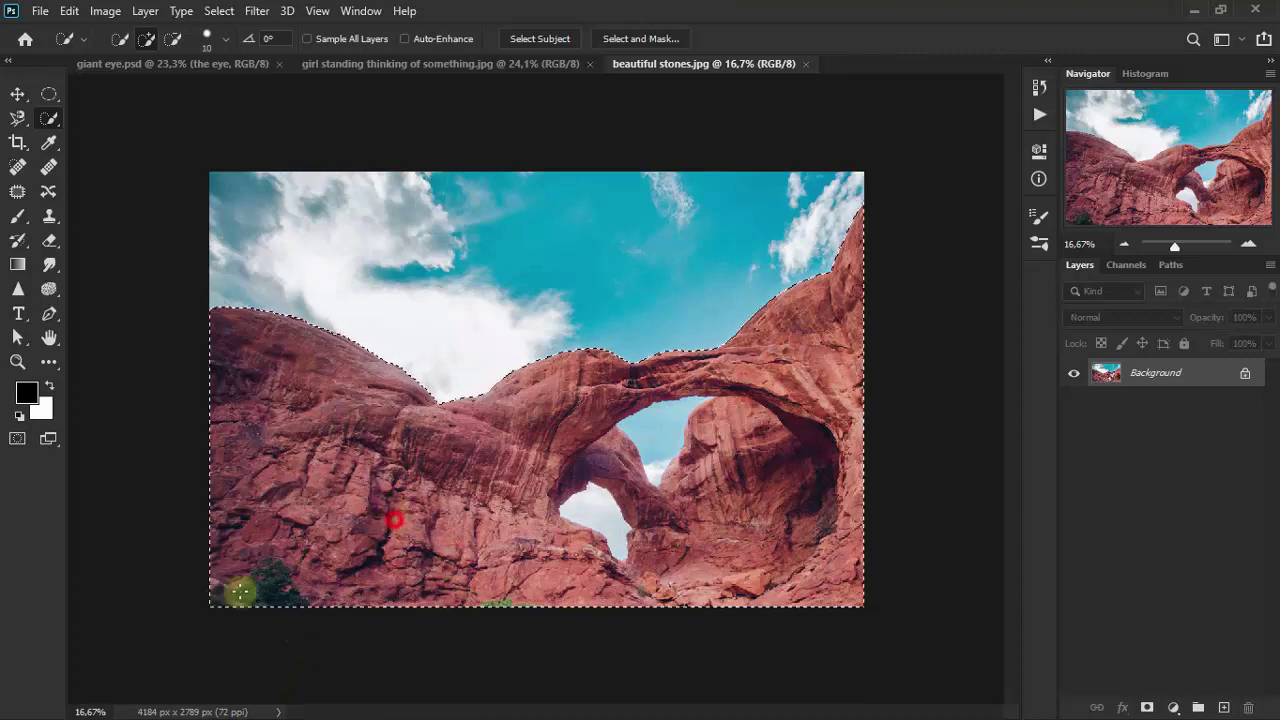
# Subtract the sky inside the upper arch opening from the selection
pyautogui.click(174, 38)
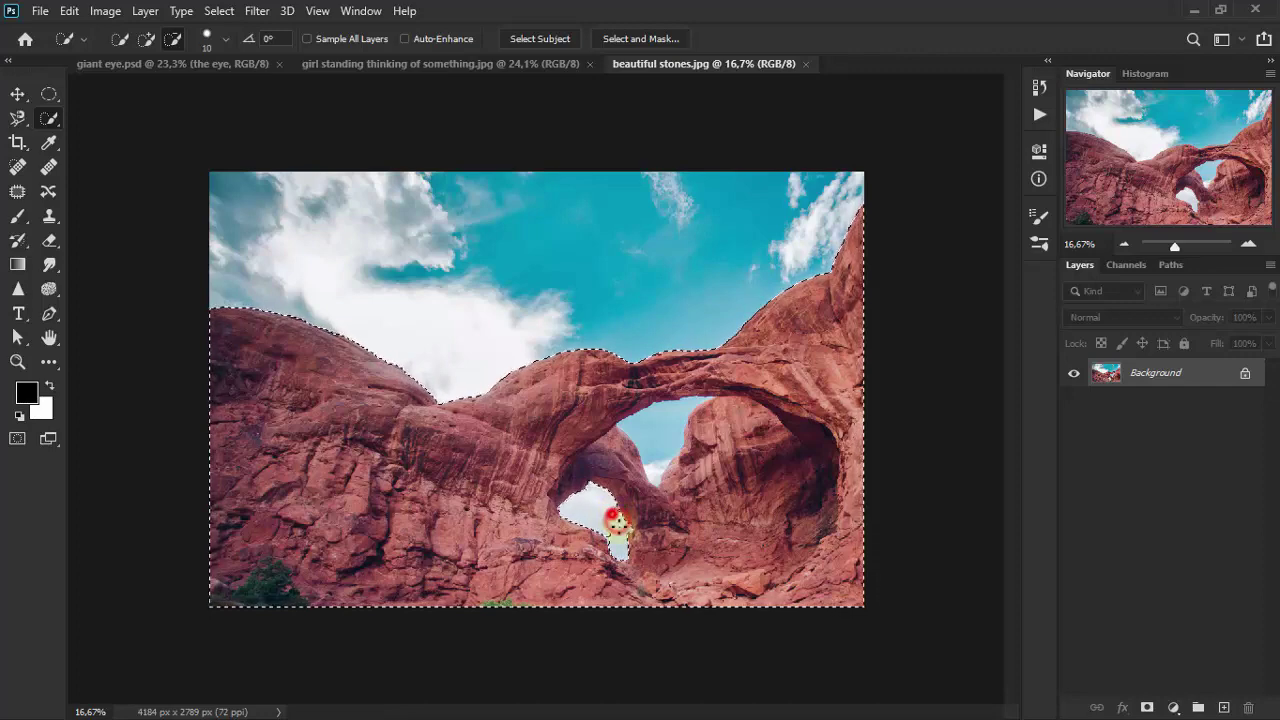
pyautogui.click(641, 430)
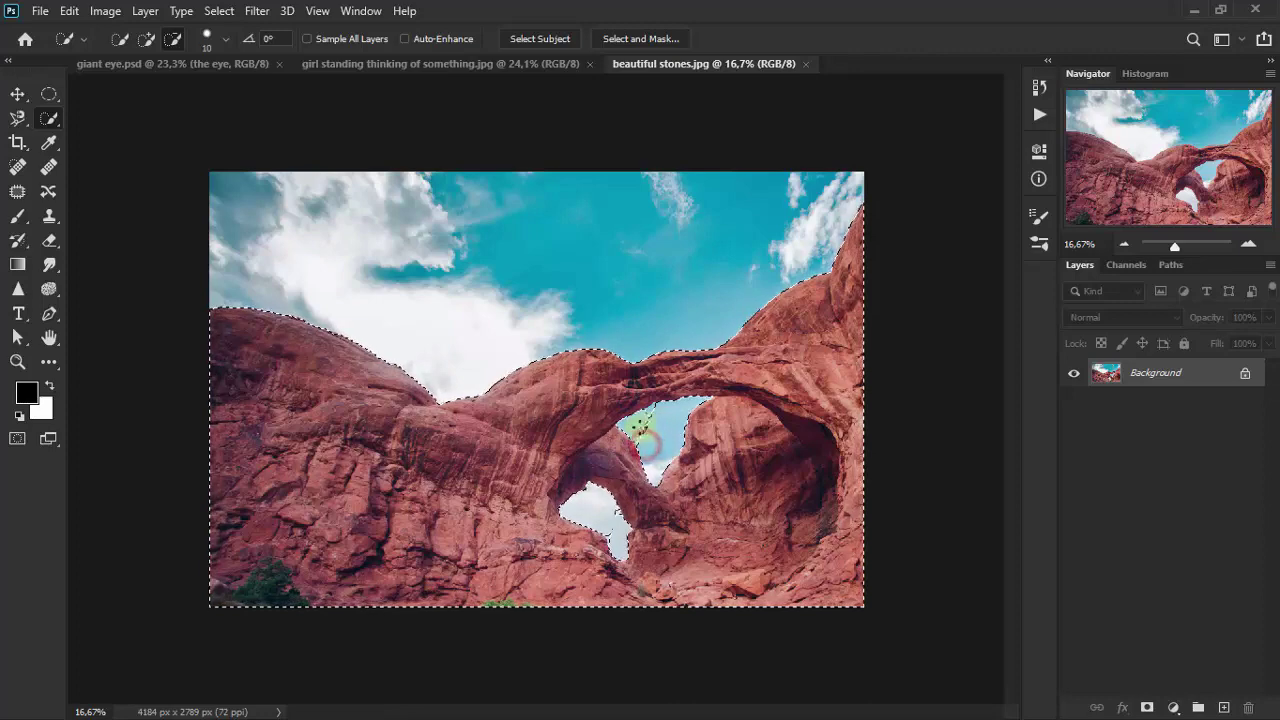
pyautogui.click(648, 436)
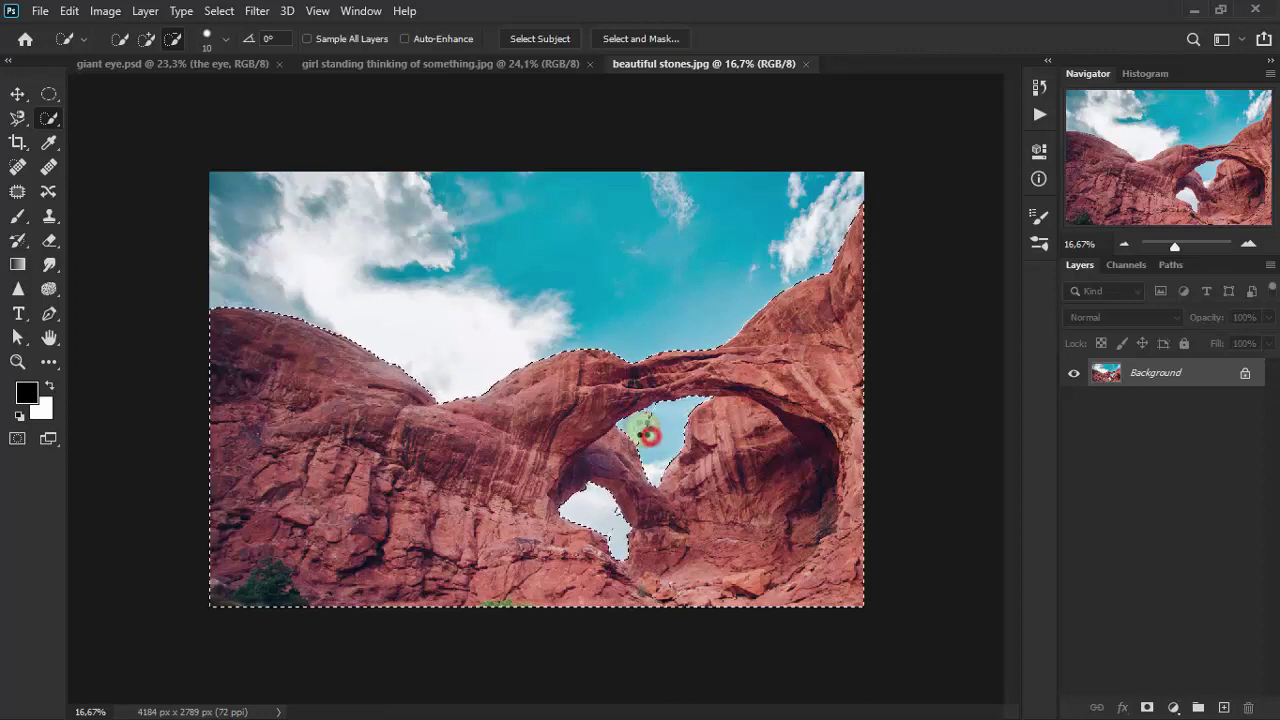
pyautogui.click(643, 414)
pyautogui.click(638, 443)
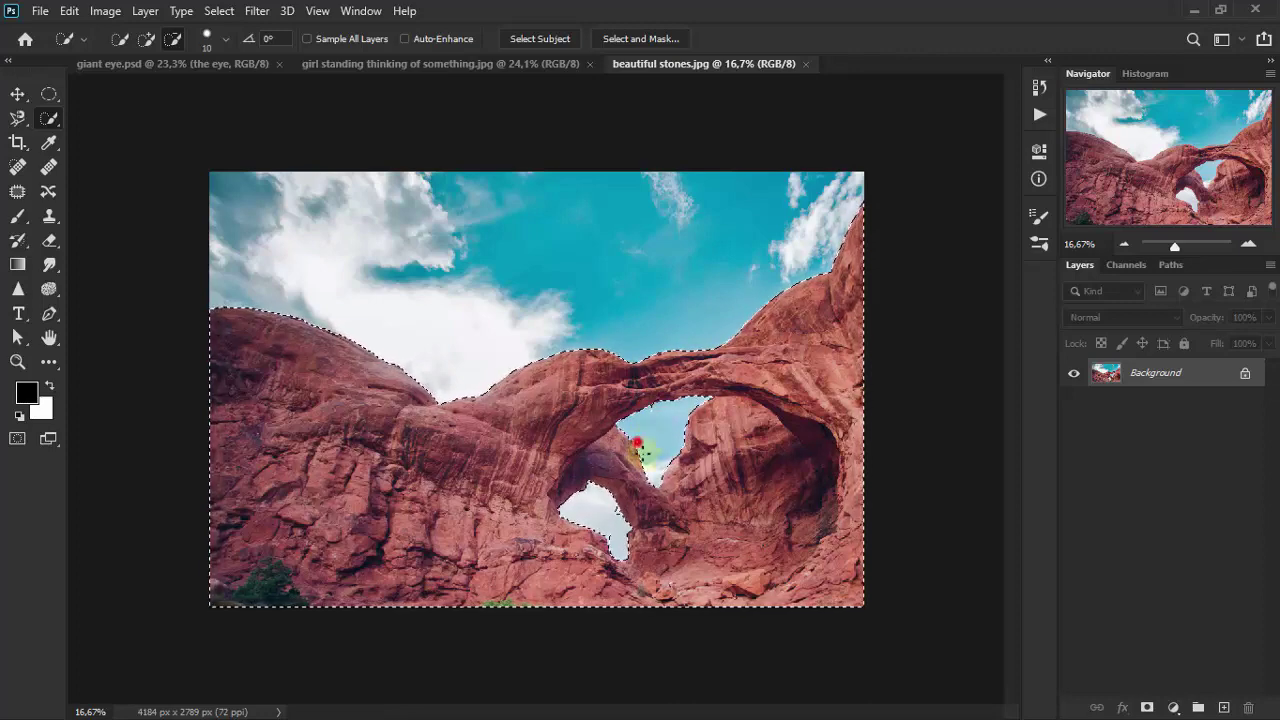
pyautogui.click(648, 410)
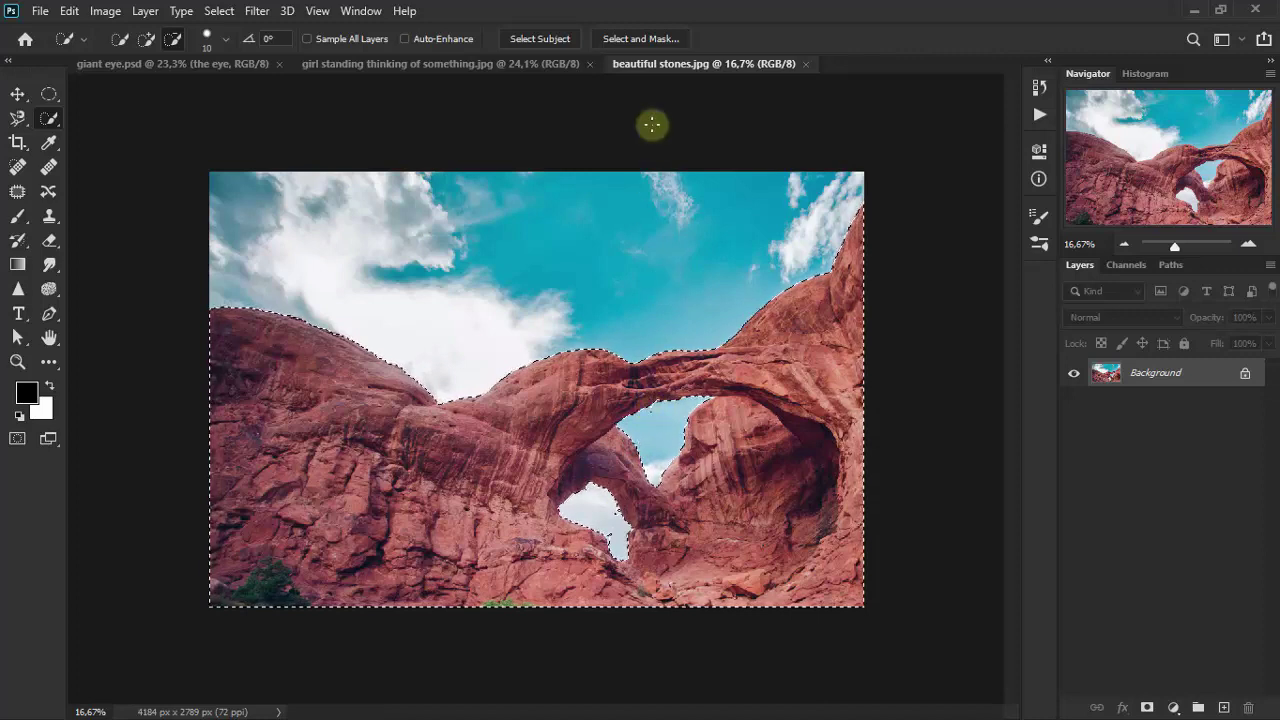
pyautogui.click(666, 40)
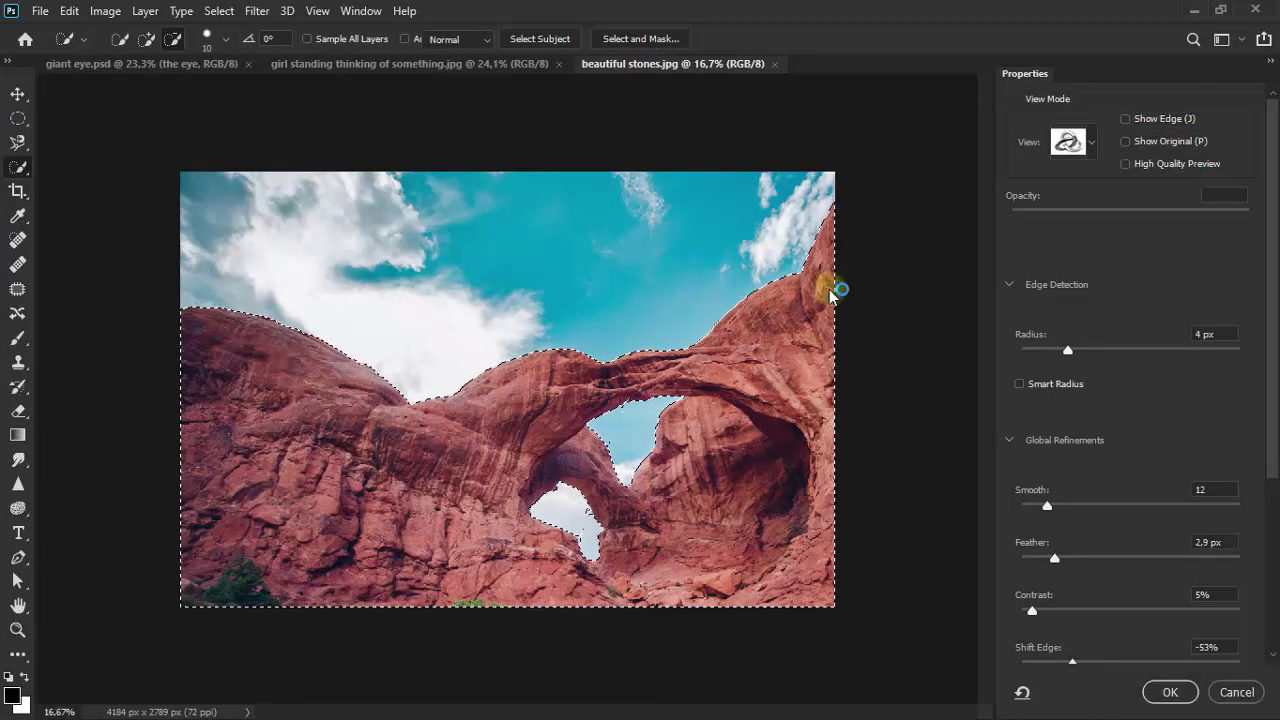
# Refine edges (radius 2 px, smooth 6, feather 4.7 px, contrast 0%, shift -68%) and output a new layer
pyautogui.moveTo(1055, 558); pyautogui.dragTo(1066, 561)
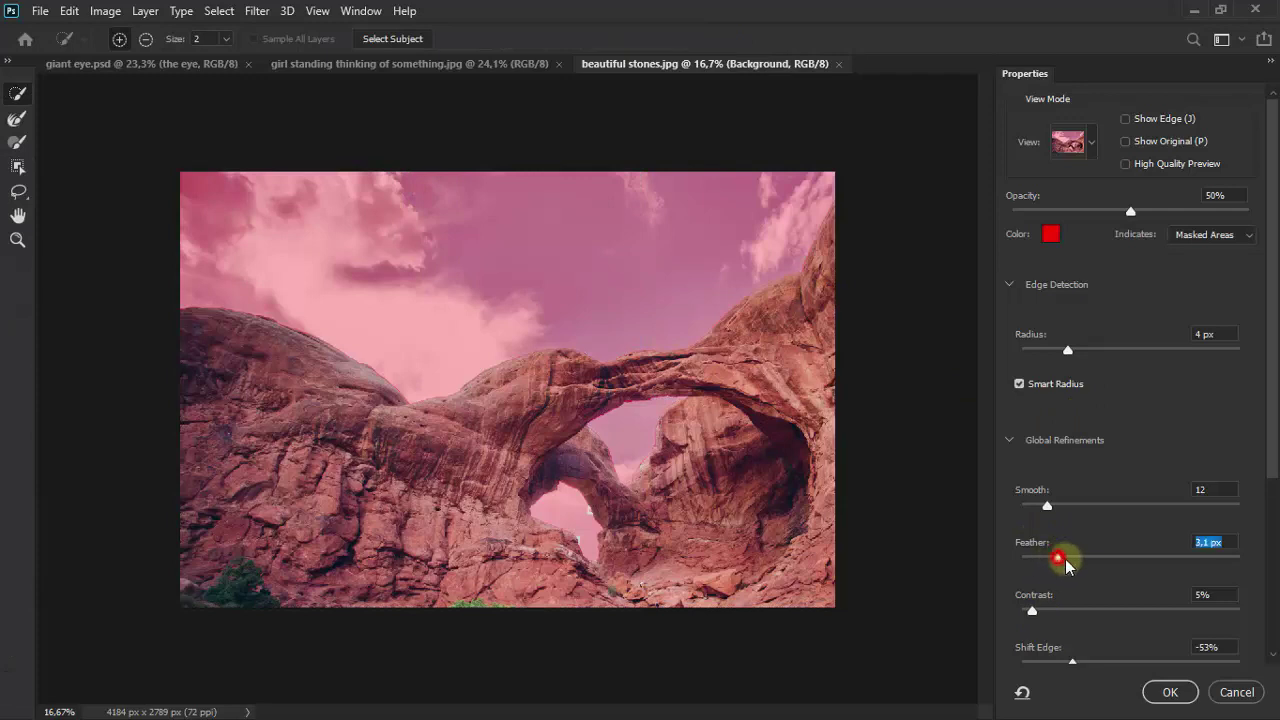
pyautogui.moveTo(1032, 610); pyautogui.dragTo(1020, 610)
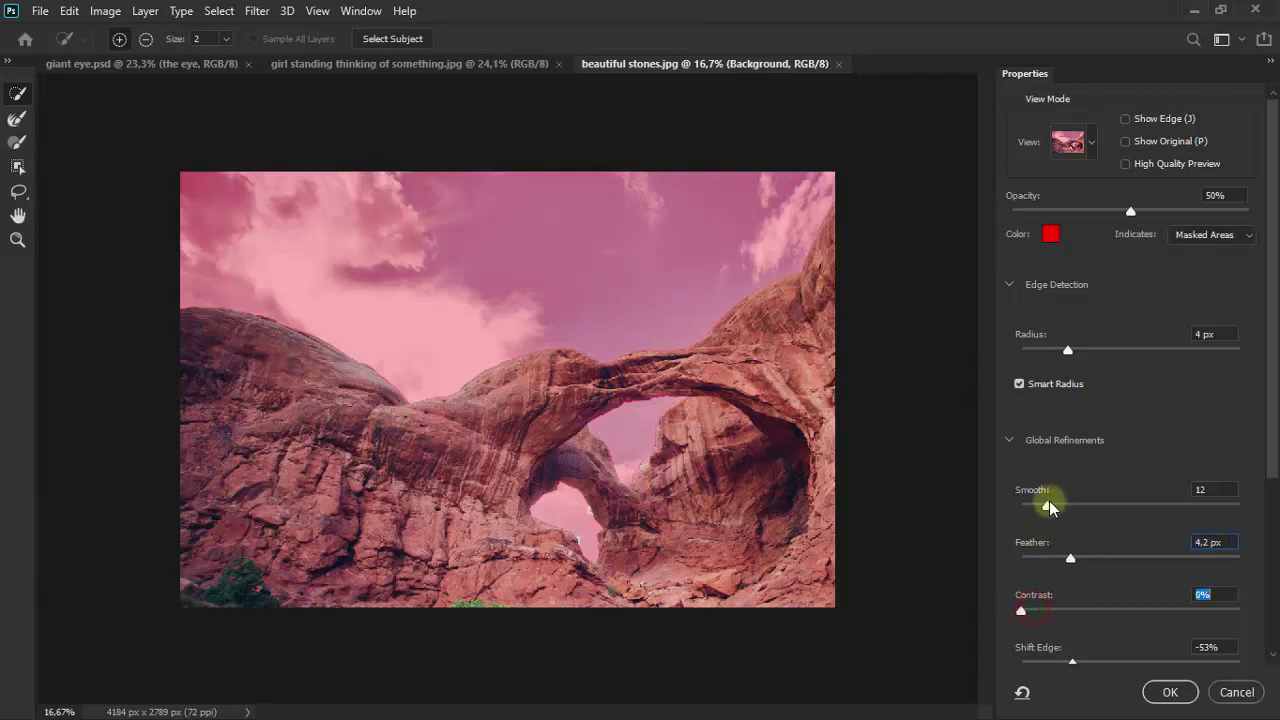
pyautogui.moveTo(1047, 505); pyautogui.dragTo(1033, 505)
pyautogui.moveTo(1067, 350); pyautogui.dragTo(1106, 350)
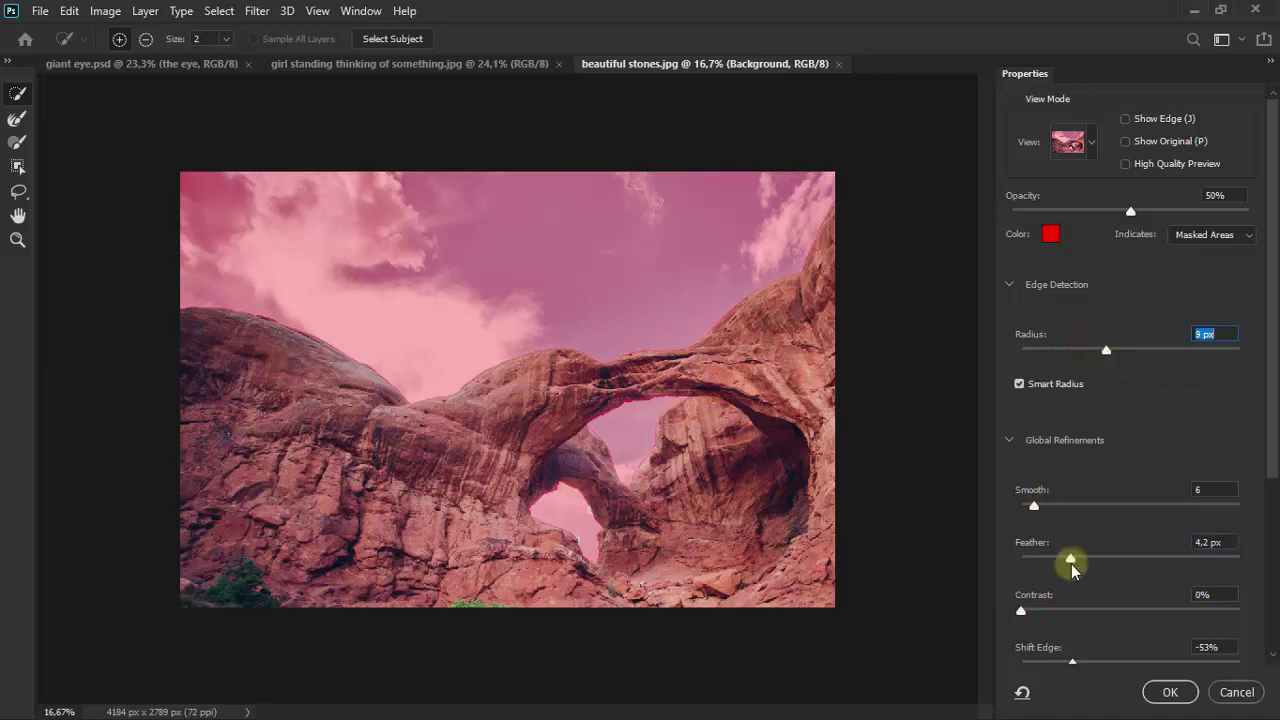
pyautogui.moveTo(1071, 560)
pyautogui.mouseDown()
pyautogui.moveTo(1107, 560)
pyautogui.moveTo(1076, 557)
pyautogui.mouseUp()
pyautogui.moveTo(1106, 350); pyautogui.dragTo(1048, 351)
pyautogui.scroll(-1, 1080, 660)
pyautogui.moveTo(1072, 632)
pyautogui.mouseDown()
pyautogui.moveTo(1150, 641)
pyautogui.moveTo(1068, 634)
pyautogui.mouseUp()
pyautogui.scroll(-1, 1100, 610)
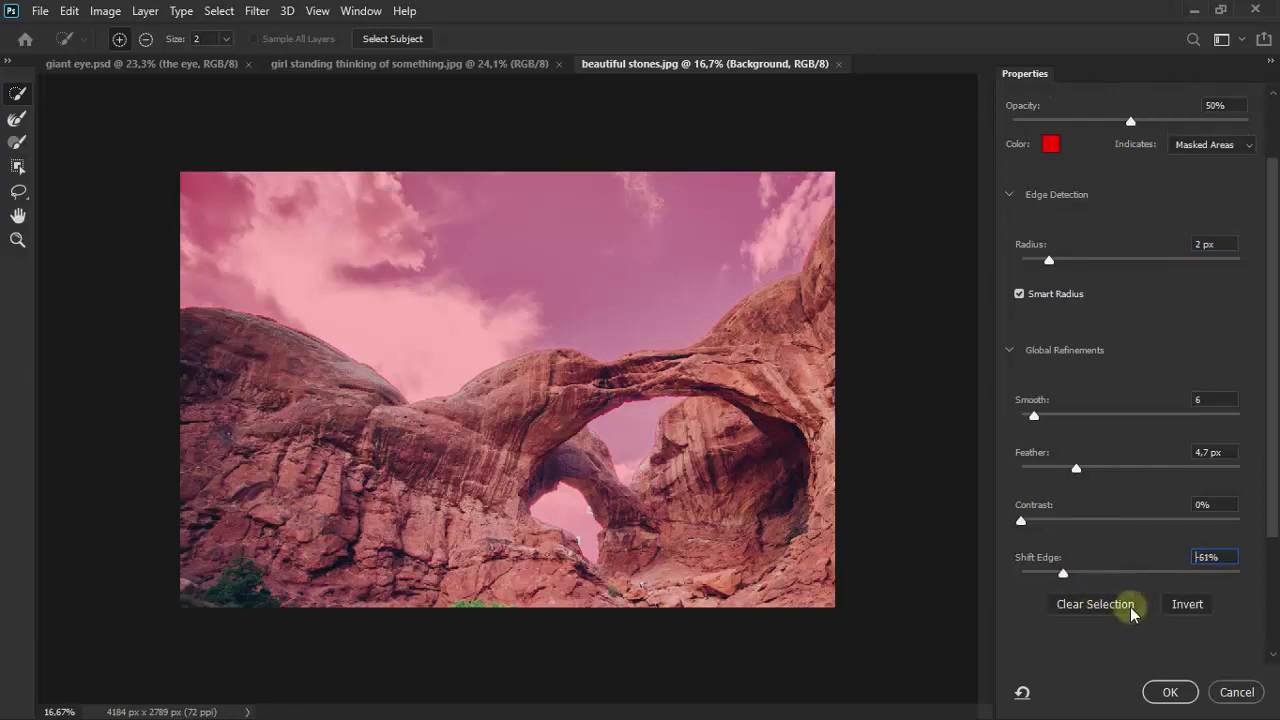
pyautogui.press('Down')
pyautogui.press('Down')
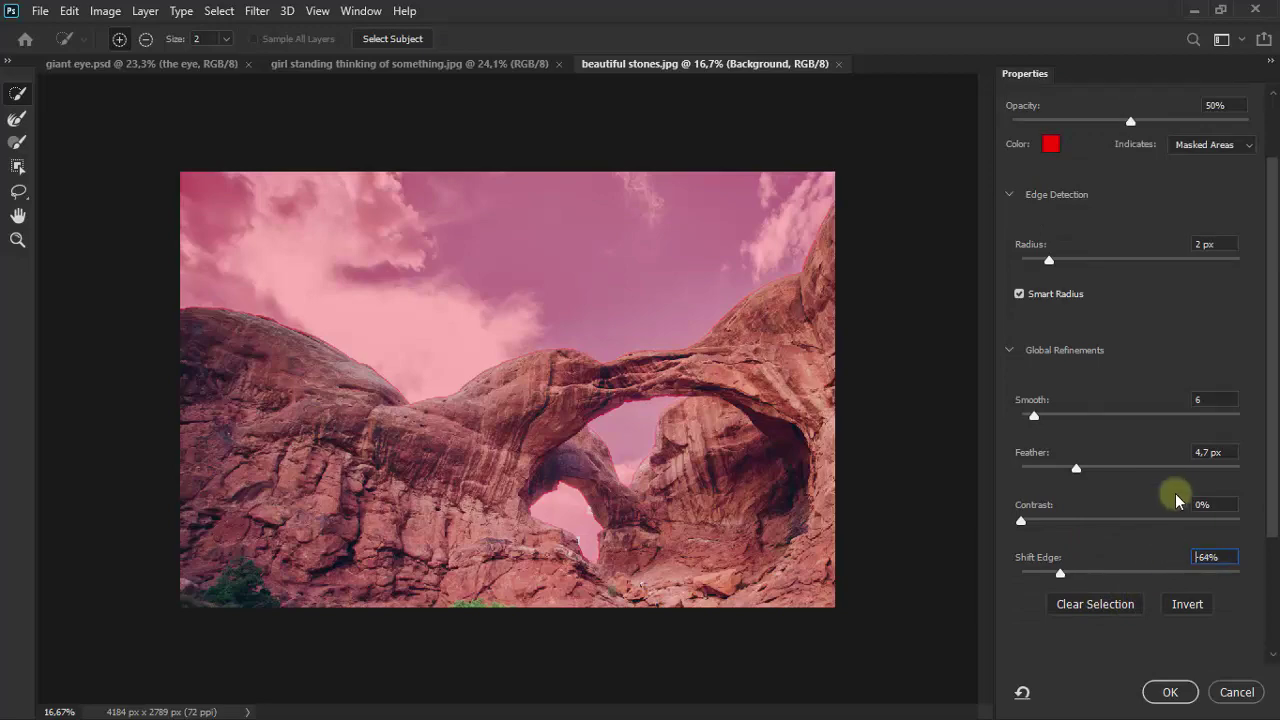
pyautogui.press('Down')
pyautogui.press('Down')
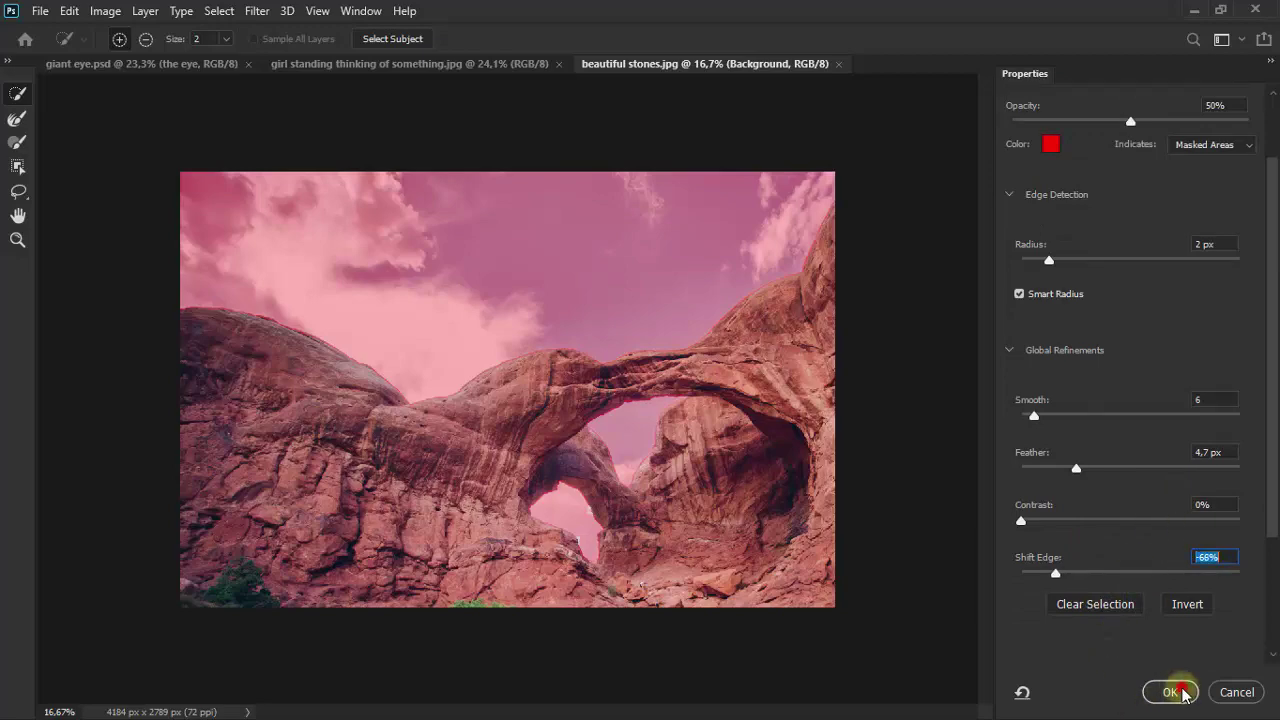
pyautogui.click(1180, 692)
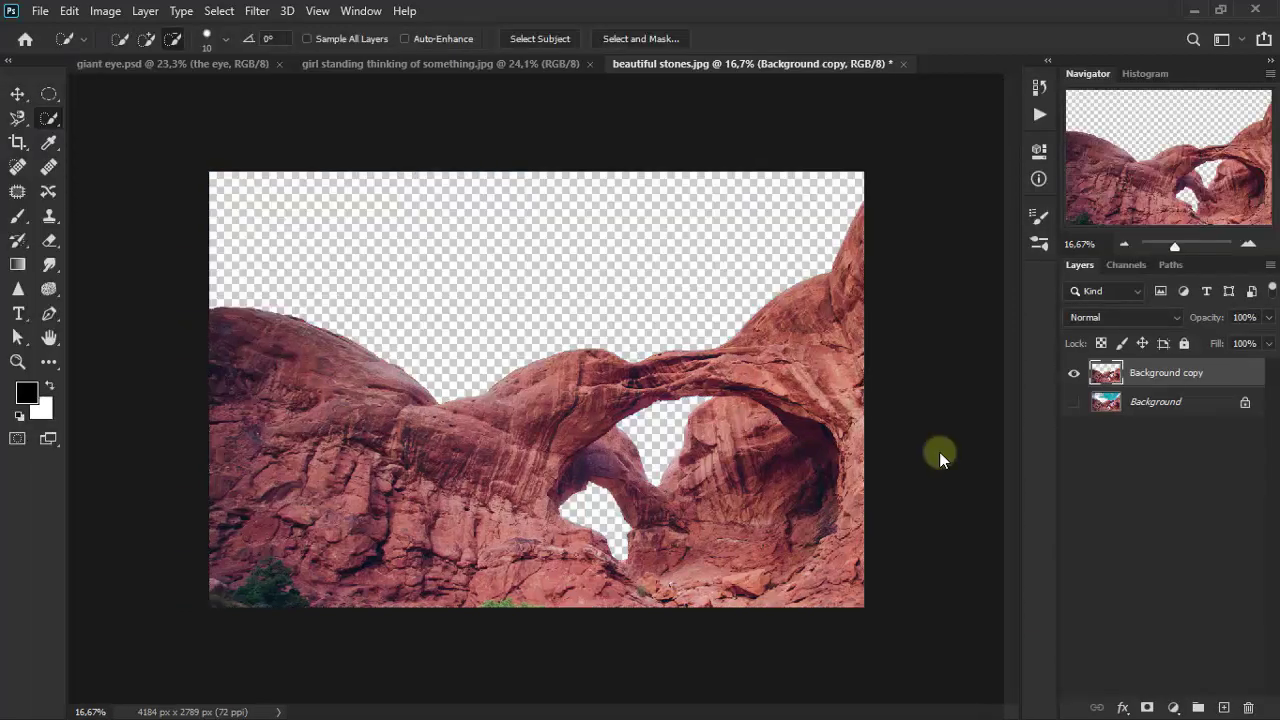
# Move the rock layer into giant eye.psd, close the stones photo unsaved, and position the arches higher
pyautogui.click(18, 94)
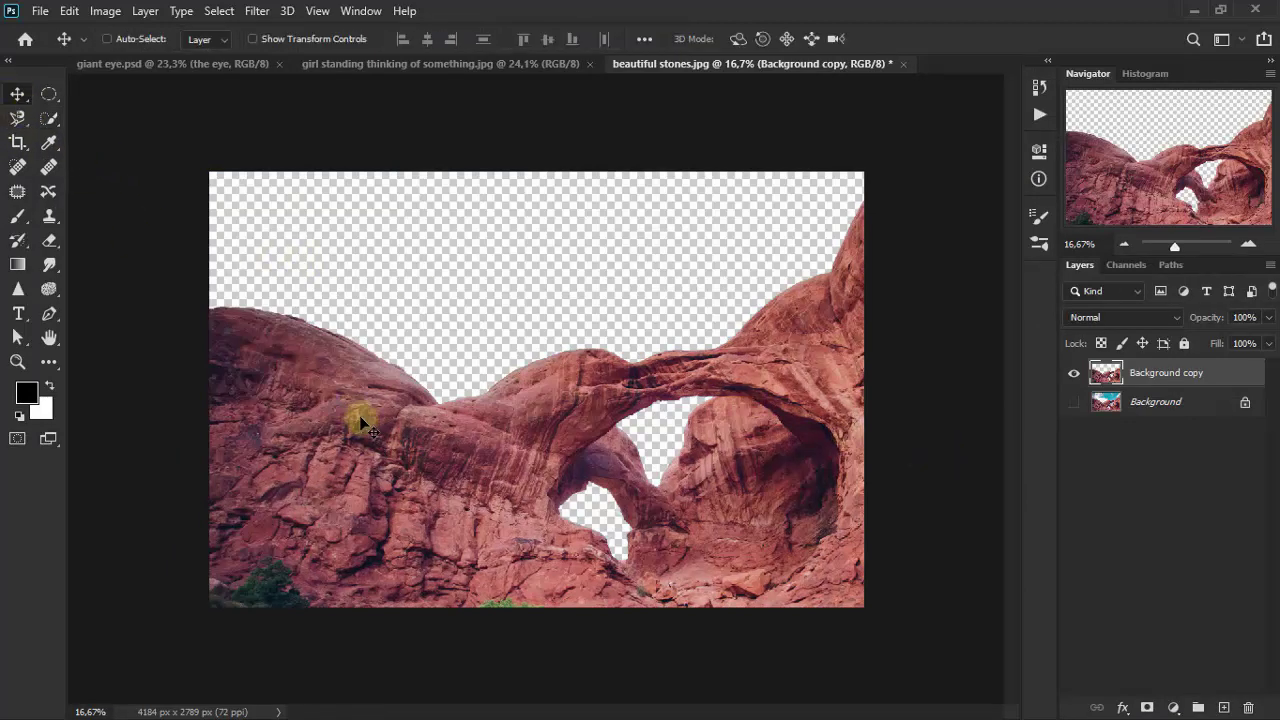
pyautogui.moveTo(362, 420)
pyautogui.mouseDown()
pyautogui.moveTo(228, 70)
pyautogui.moveTo(383, 460)
pyautogui.moveTo(516, 527)
pyautogui.moveTo(549, 561)
pyautogui.moveTo(538, 625)
pyautogui.mouseUp()
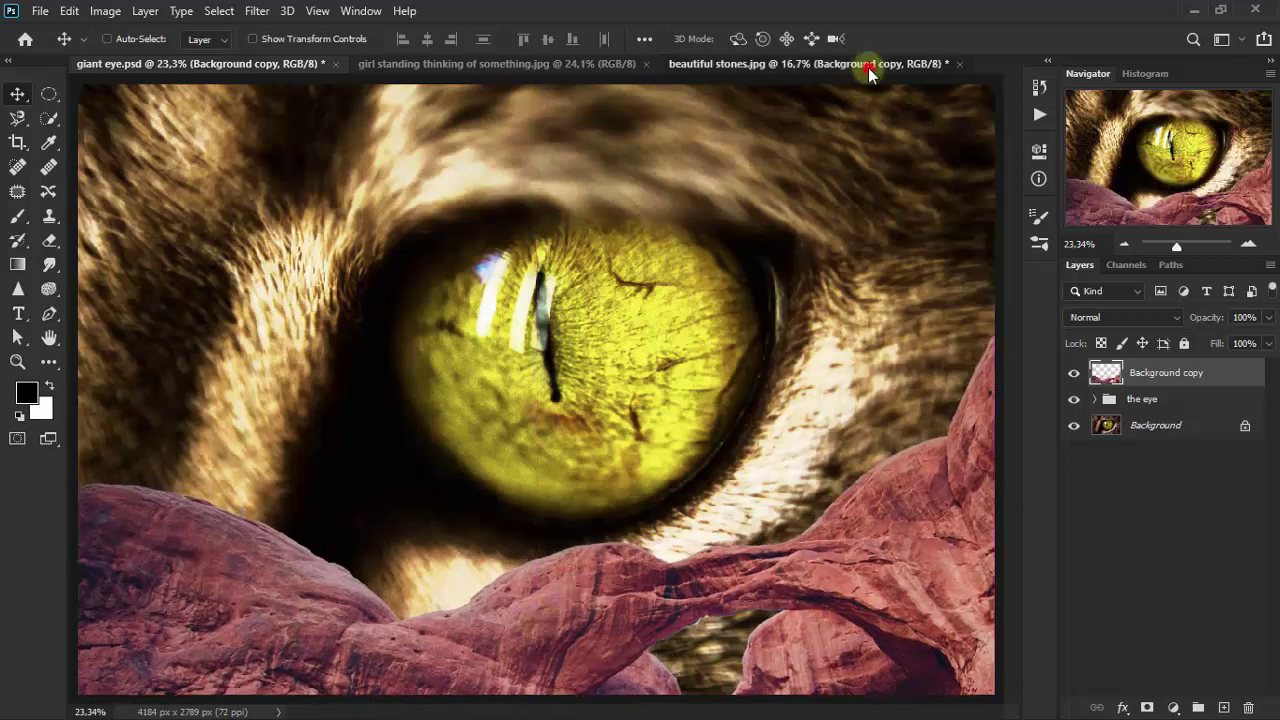
pyautogui.click(869, 68)
pyautogui.click(959, 63)
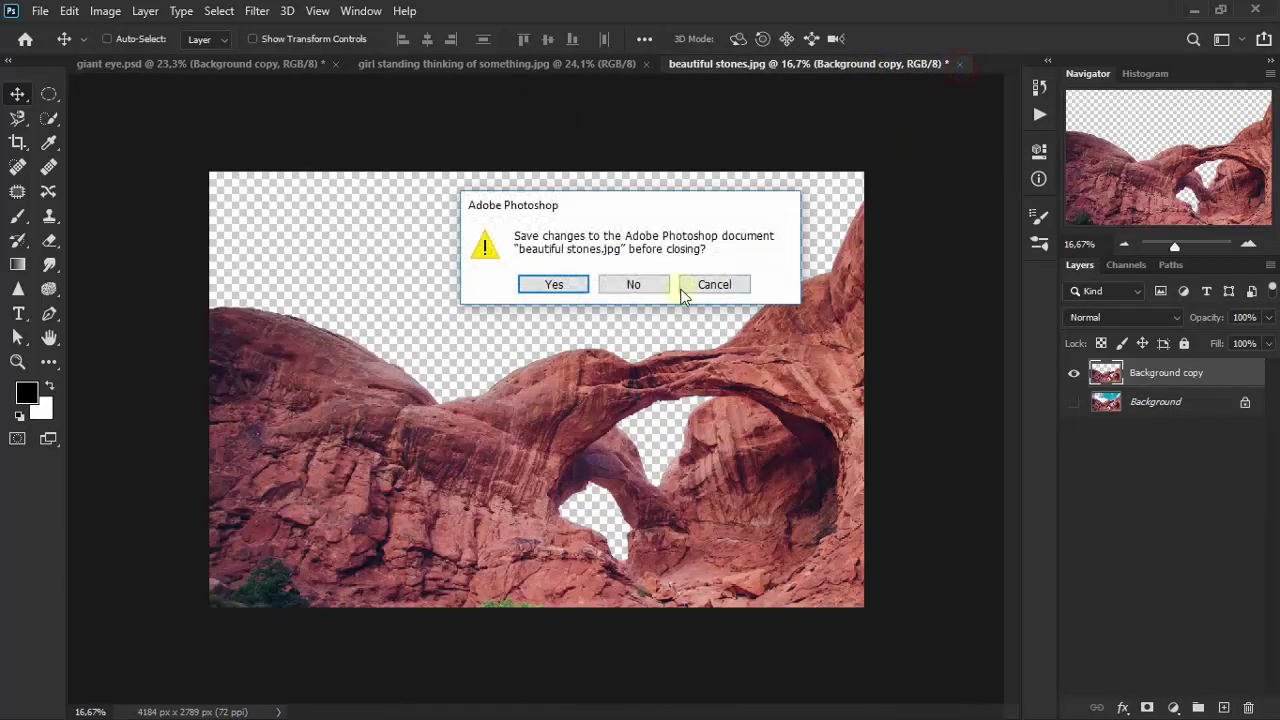
pyautogui.click(658, 288)
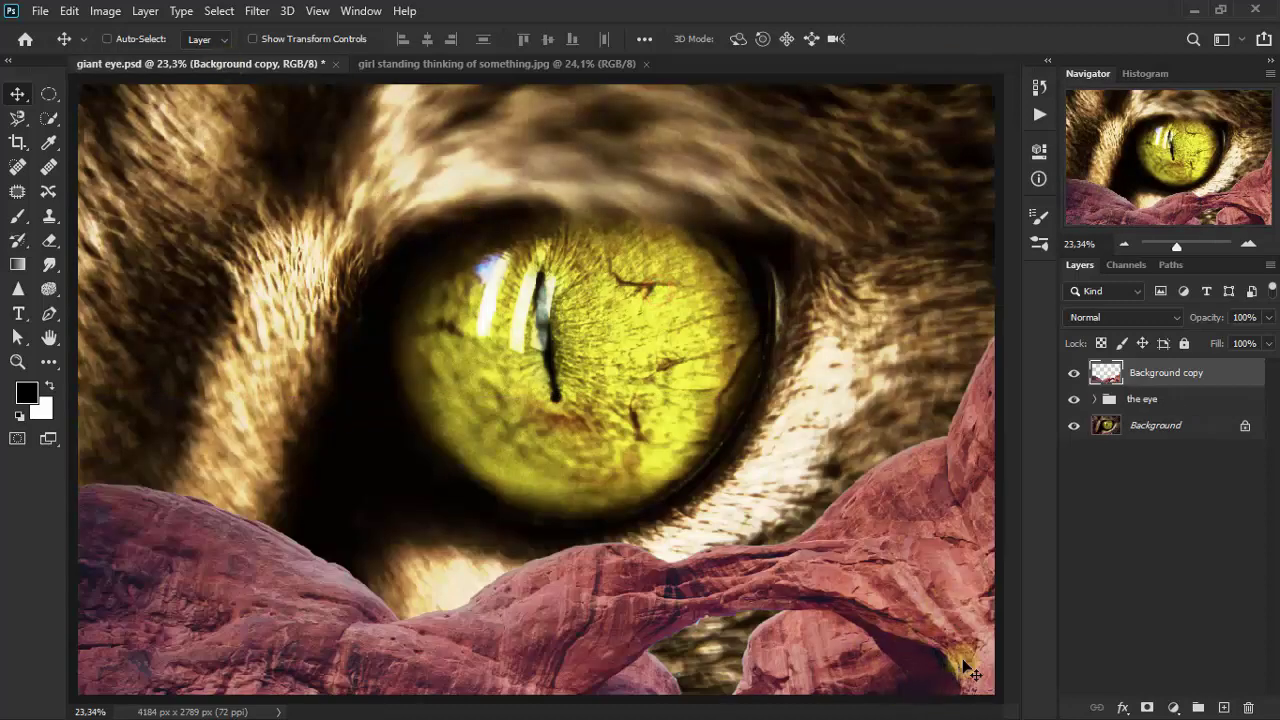
pyautogui.moveTo(745, 580); pyautogui.dragTo(744, 549)
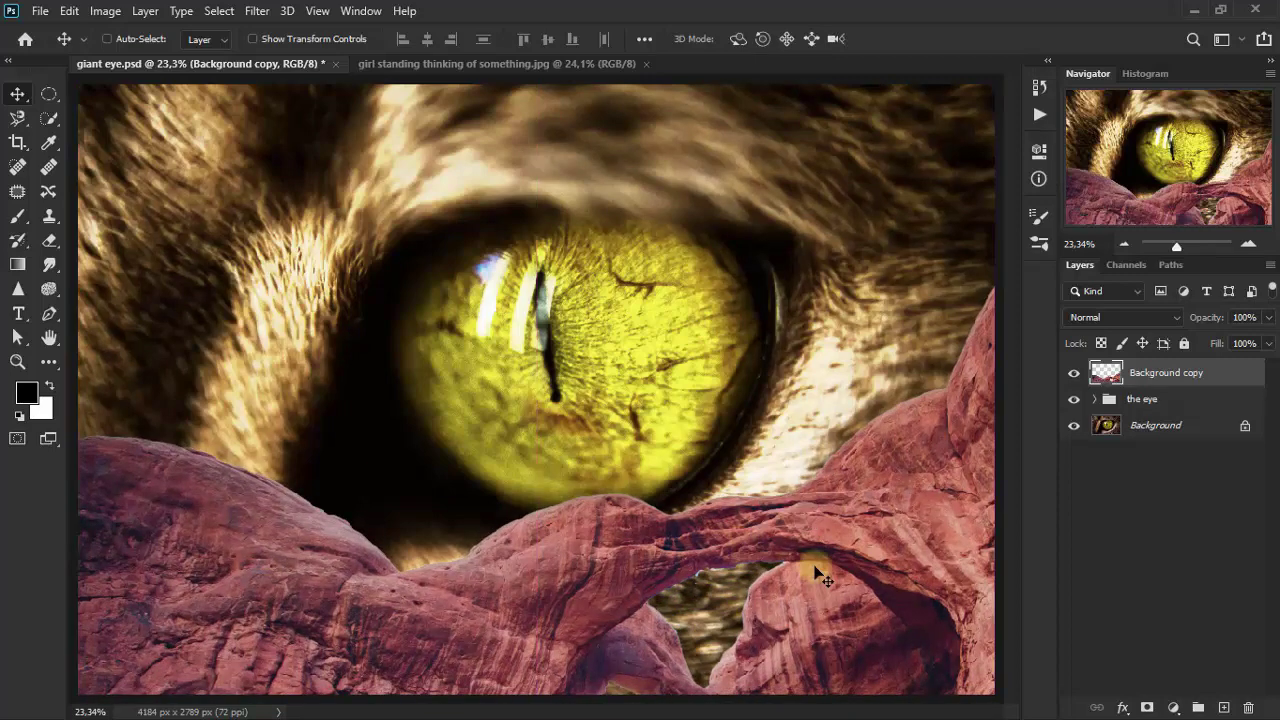
pyautogui.press('Down')
pyautogui.press('Down')
pyautogui.press('Down')
pyautogui.press('Down')
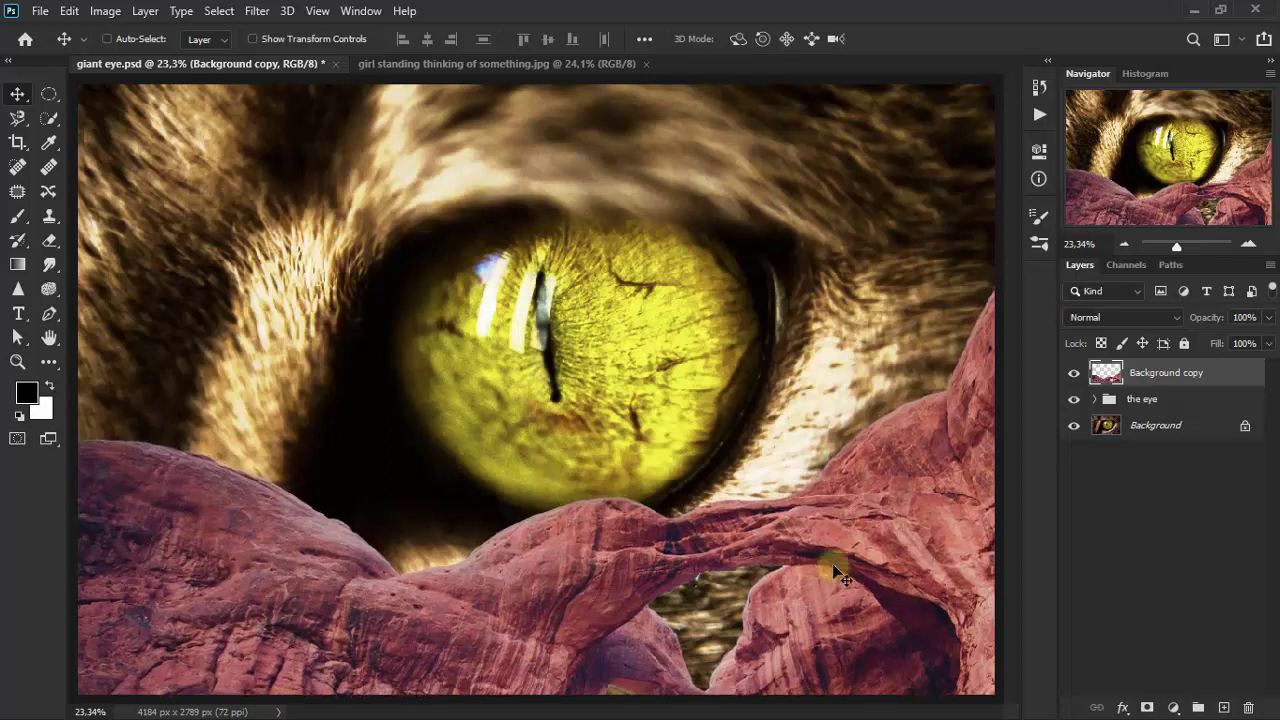
# Clip a Deep Yellow Photo Filter at 100% density to the rock arches layer
pyautogui.click(1172, 707)
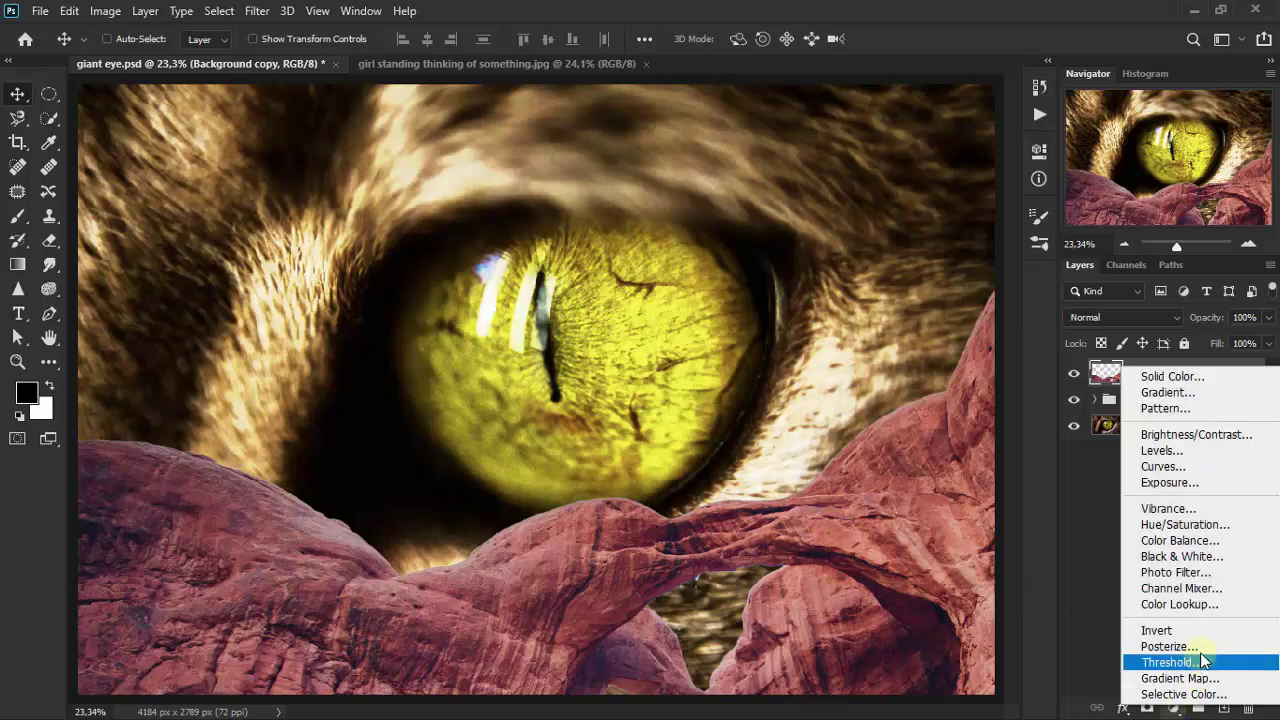
pyautogui.click(1216, 572)
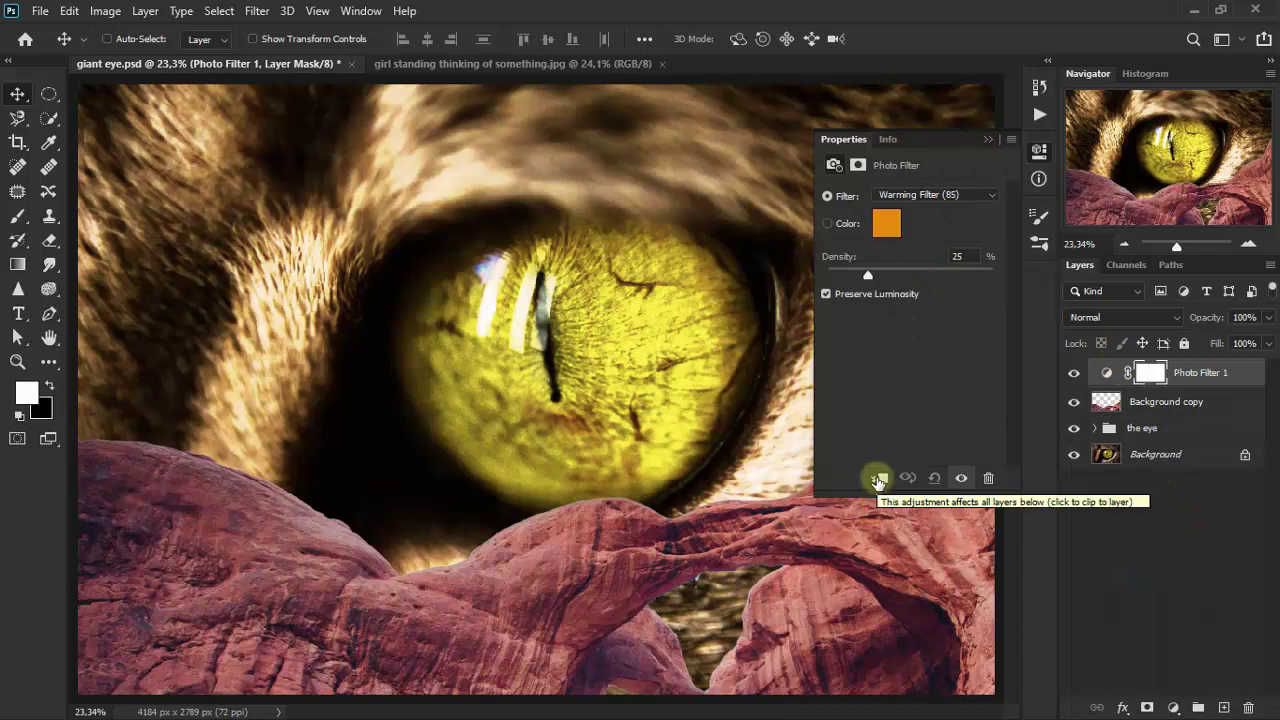
pyautogui.click(879, 479)
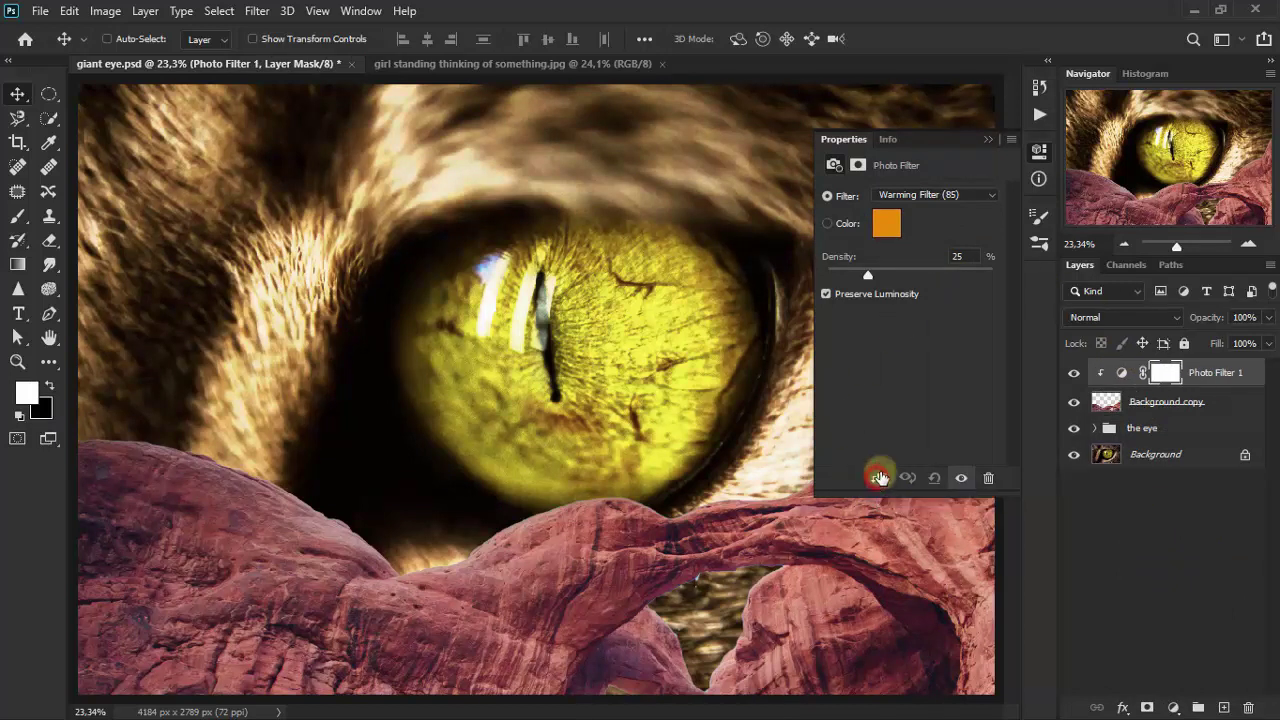
pyautogui.click(954, 200)
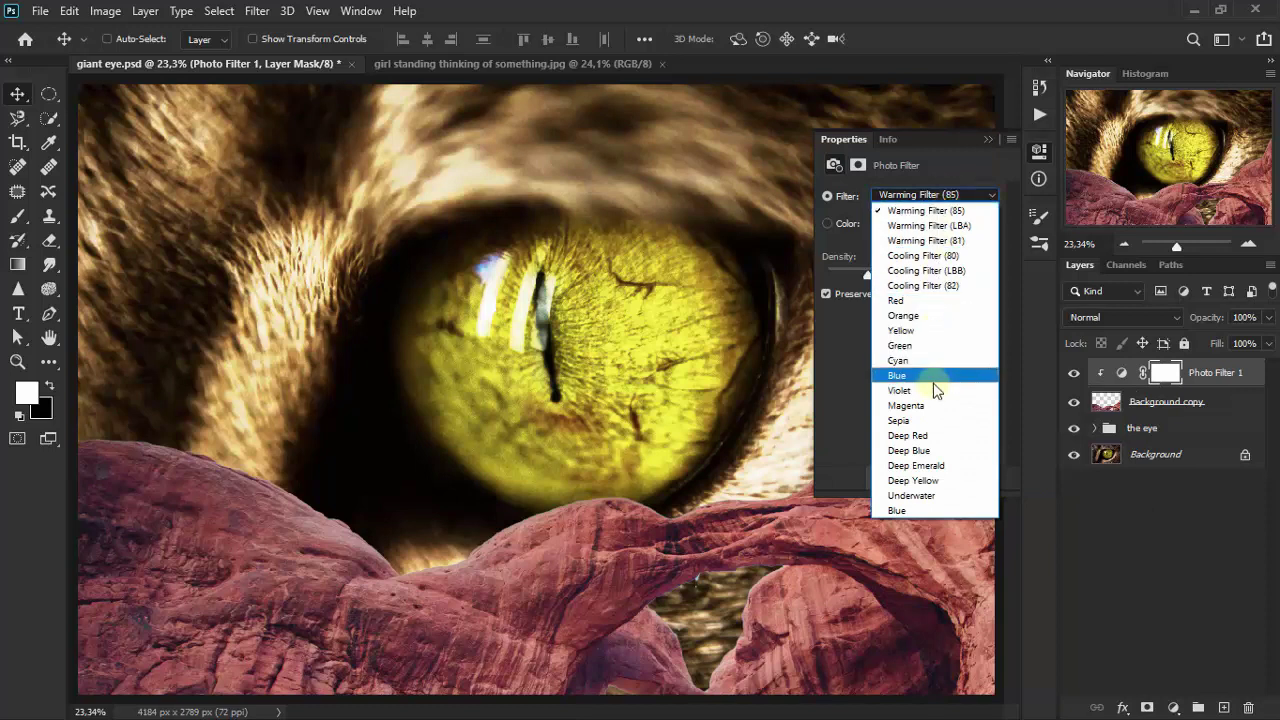
pyautogui.click(949, 479)
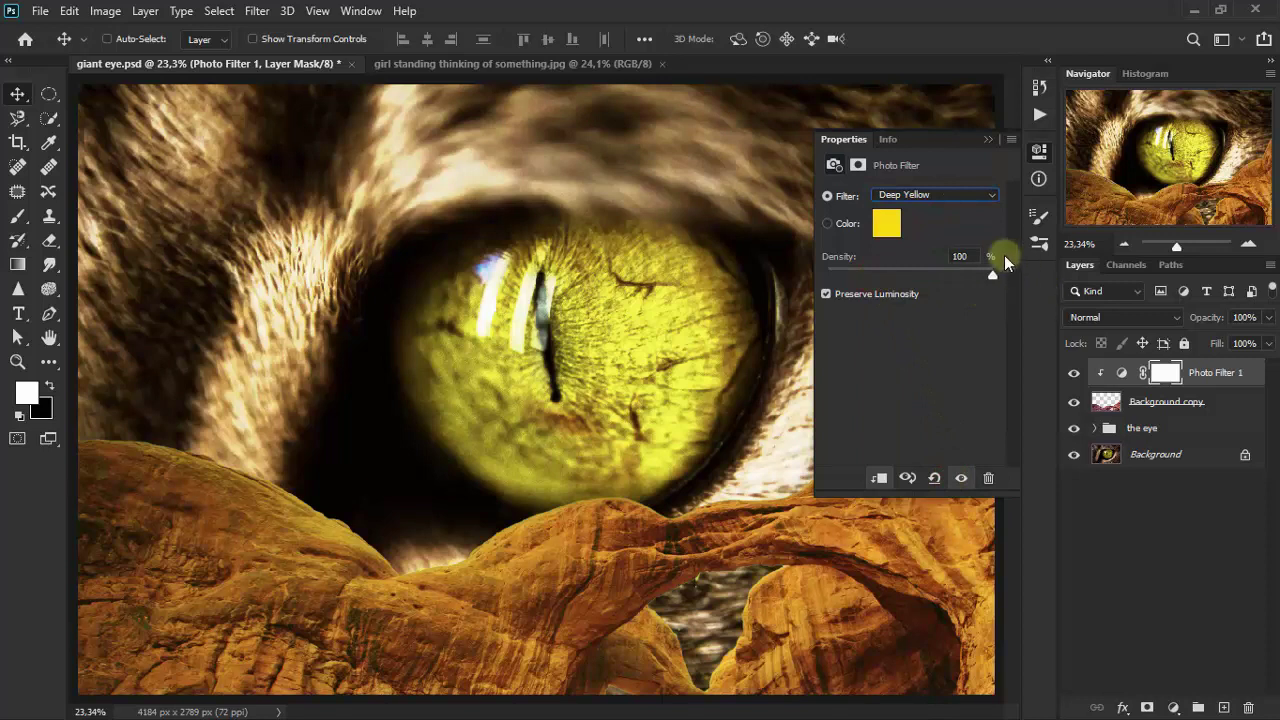
pyautogui.click(985, 140)
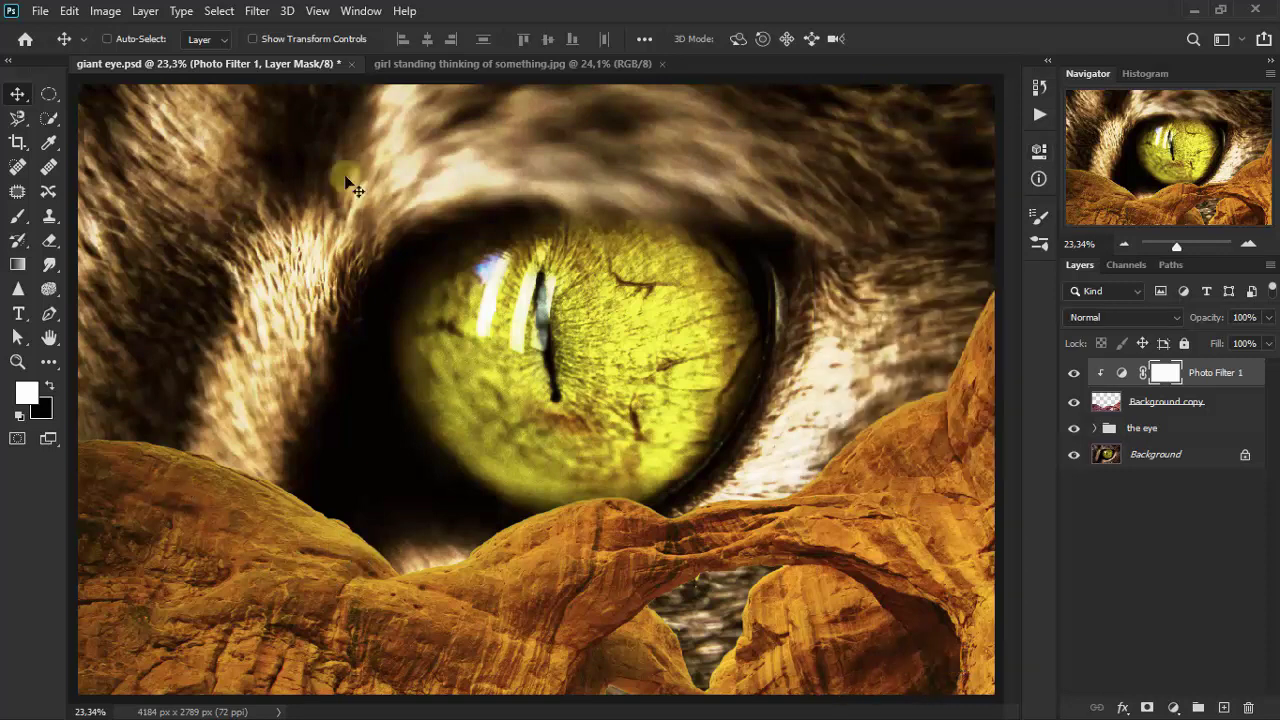
pyautogui.click(537, 63)
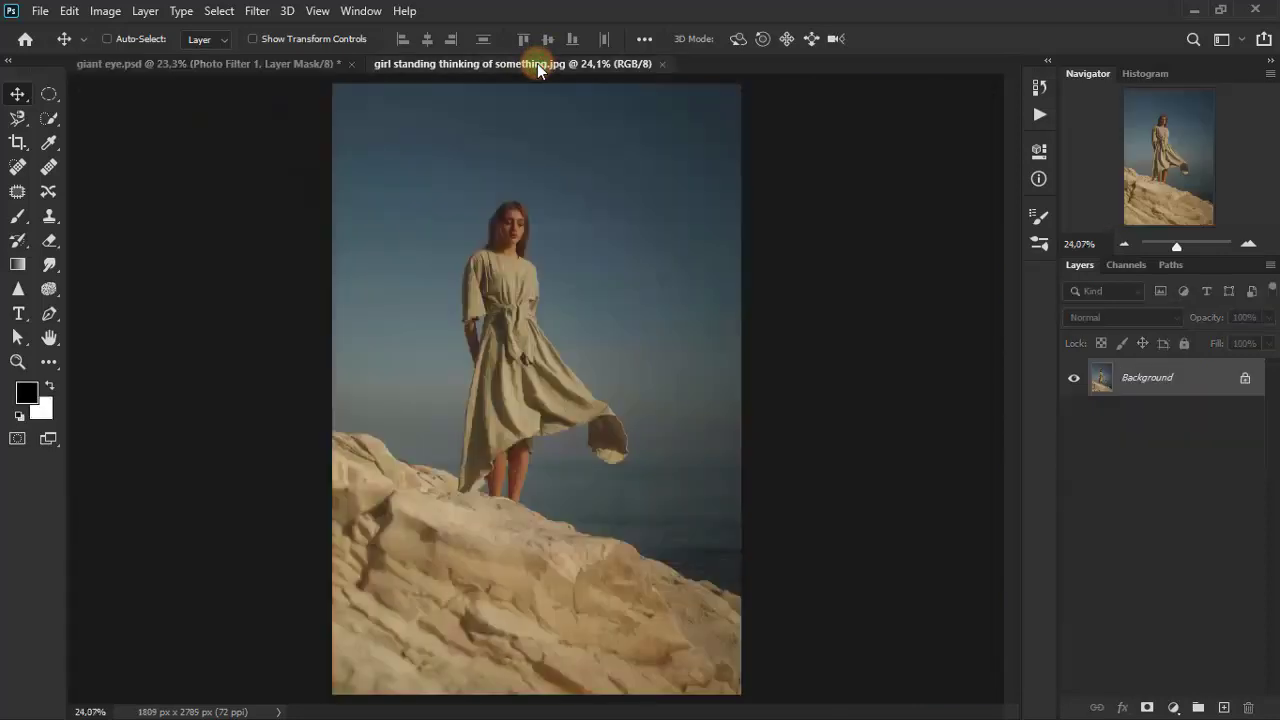
# Quick-select the girl from head to legs, plus the rocks beneath her
pyautogui.hotkey('ctrl', '-')
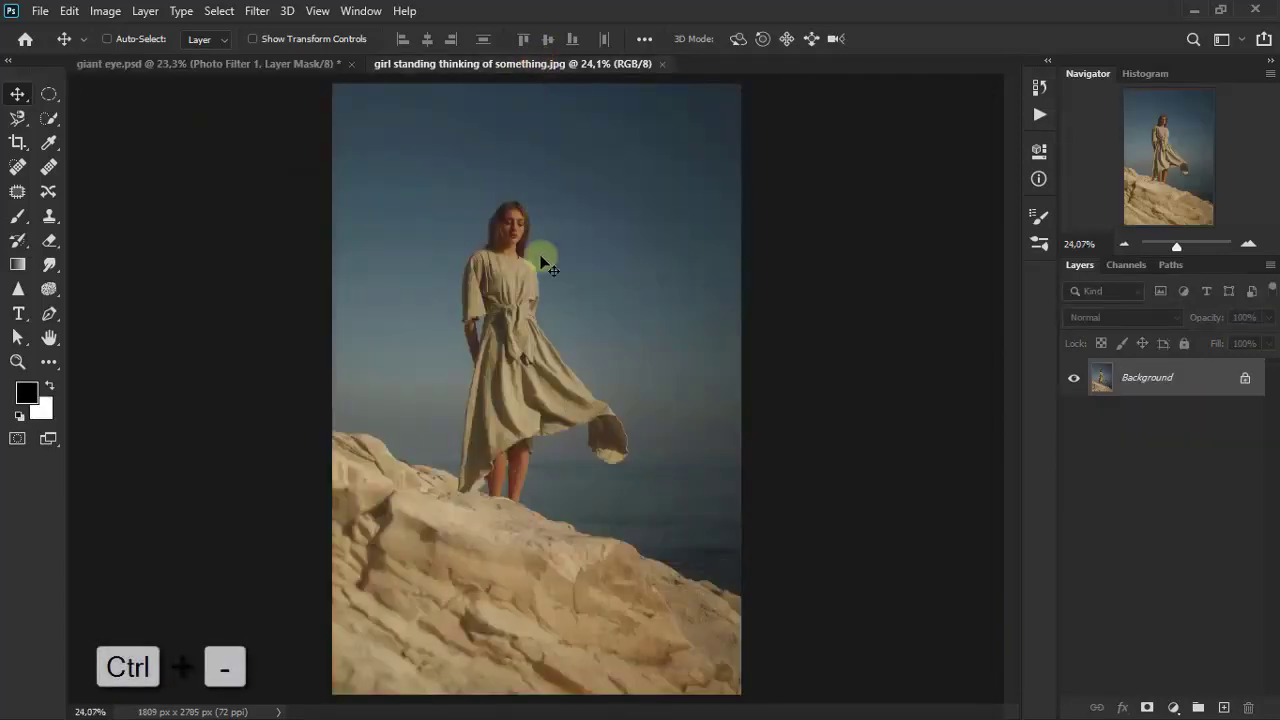
pyautogui.hotkey('ctrl', '-')
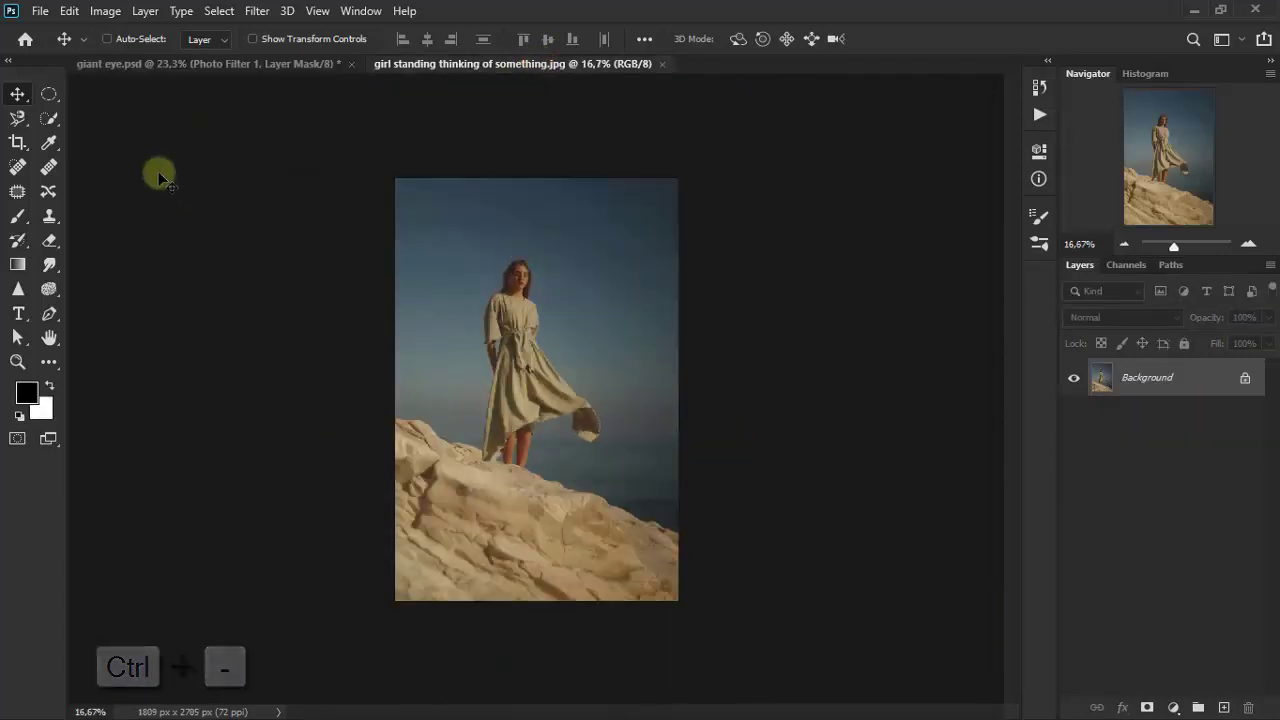
pyautogui.click(52, 122)
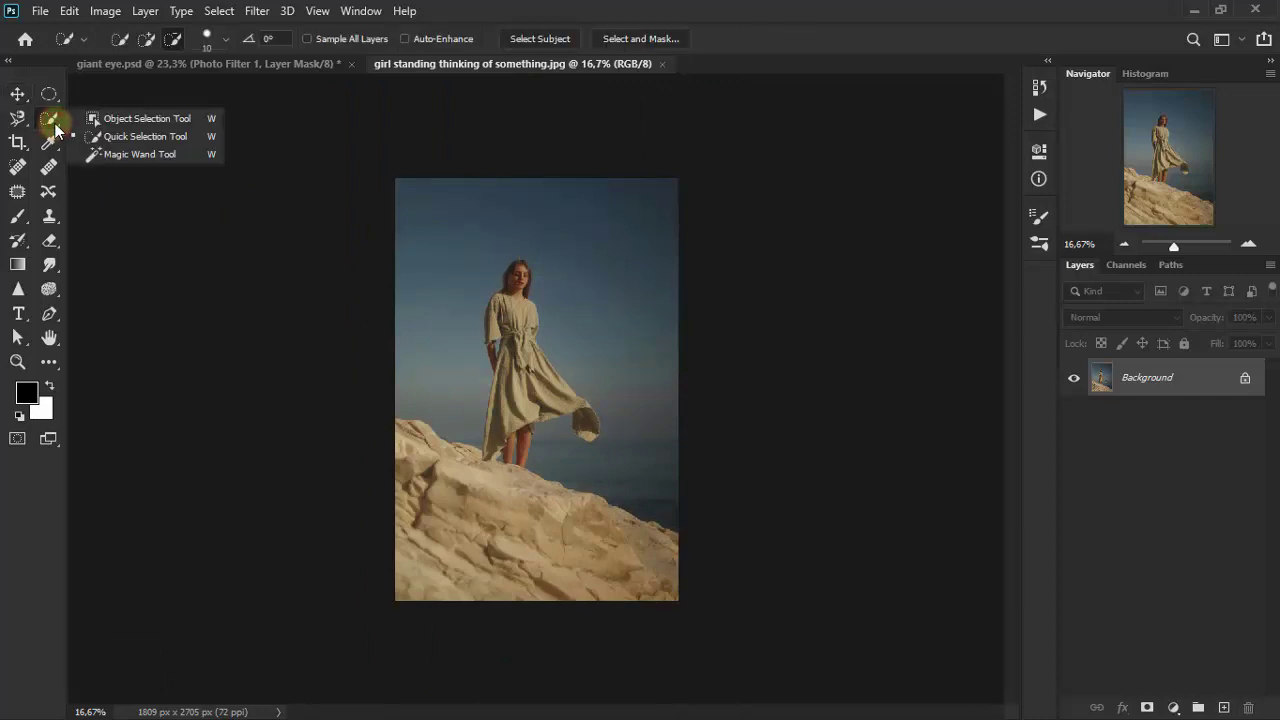
pyautogui.click(137, 136)
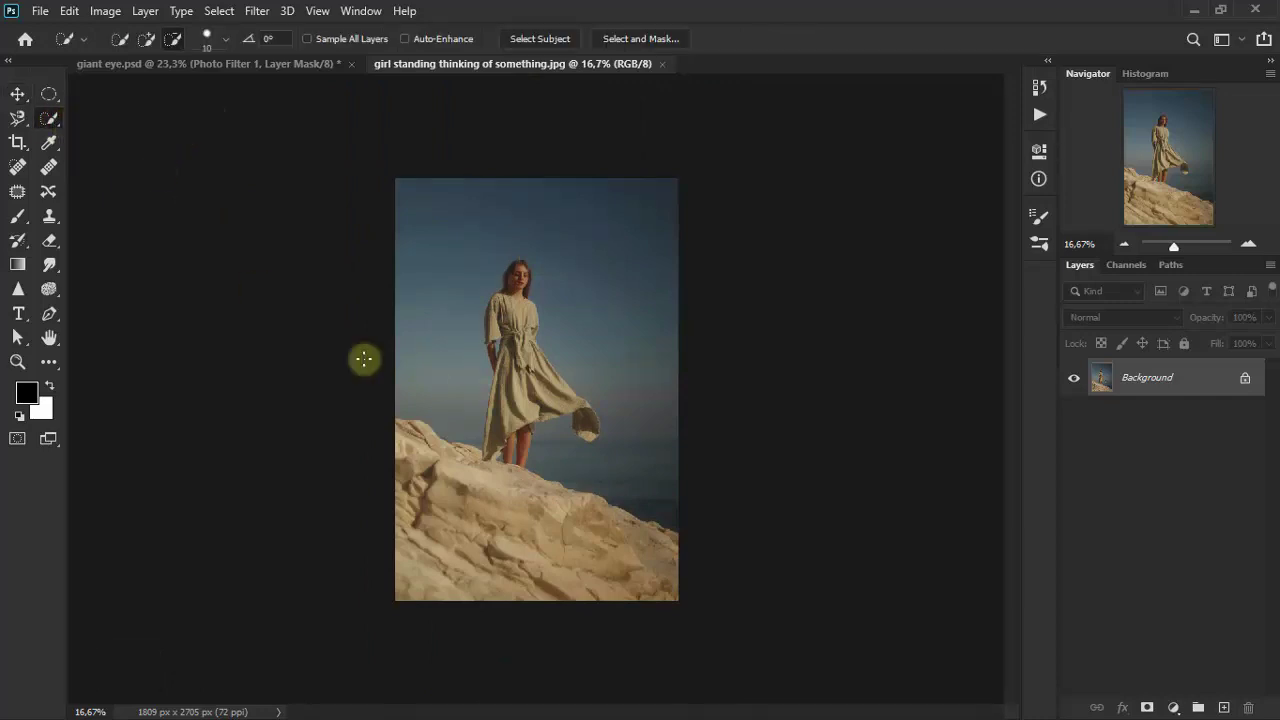
pyautogui.moveTo(500, 280)
pyautogui.mouseDown()
pyautogui.moveTo(520, 268)
pyautogui.moveTo(513, 380)
pyautogui.mouseUp()
pyautogui.click(146, 38)
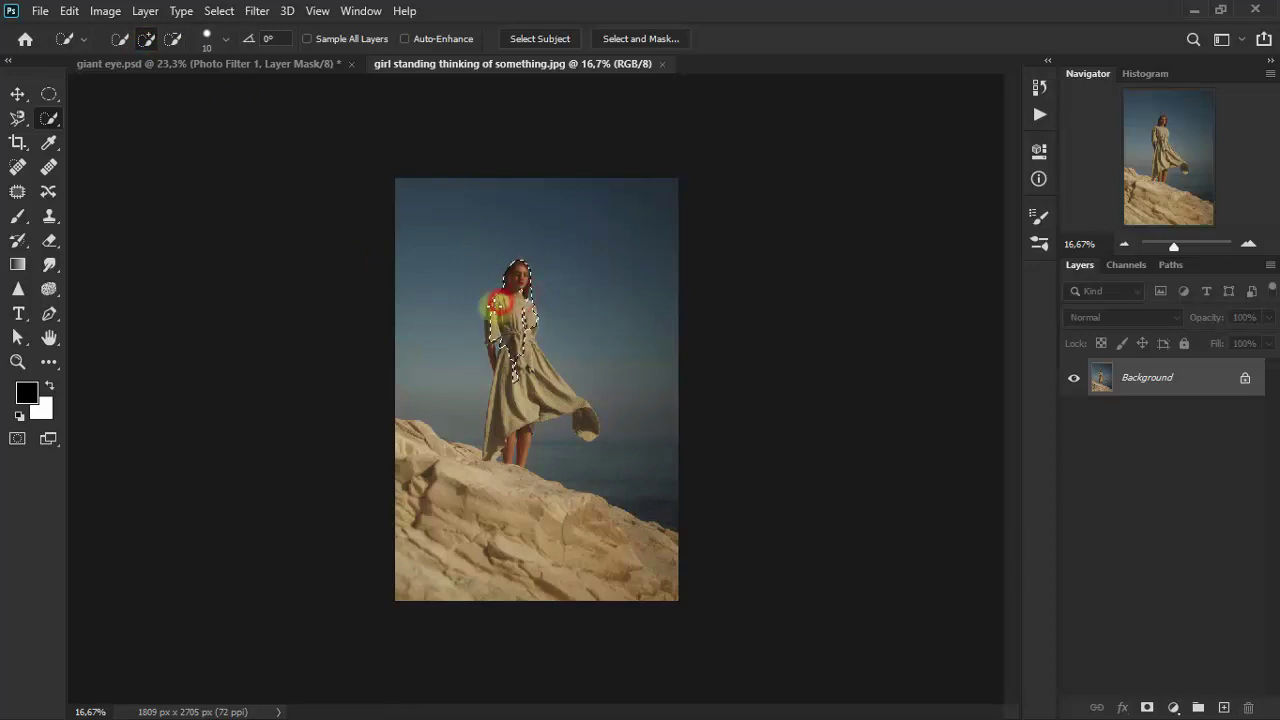
pyautogui.moveTo(505, 400)
pyautogui.mouseDown()
pyautogui.moveTo(591, 443)
pyautogui.moveTo(494, 428)
pyautogui.moveTo(519, 474)
pyautogui.moveTo(471, 449)
pyautogui.moveTo(629, 537)
pyautogui.mouseUp()
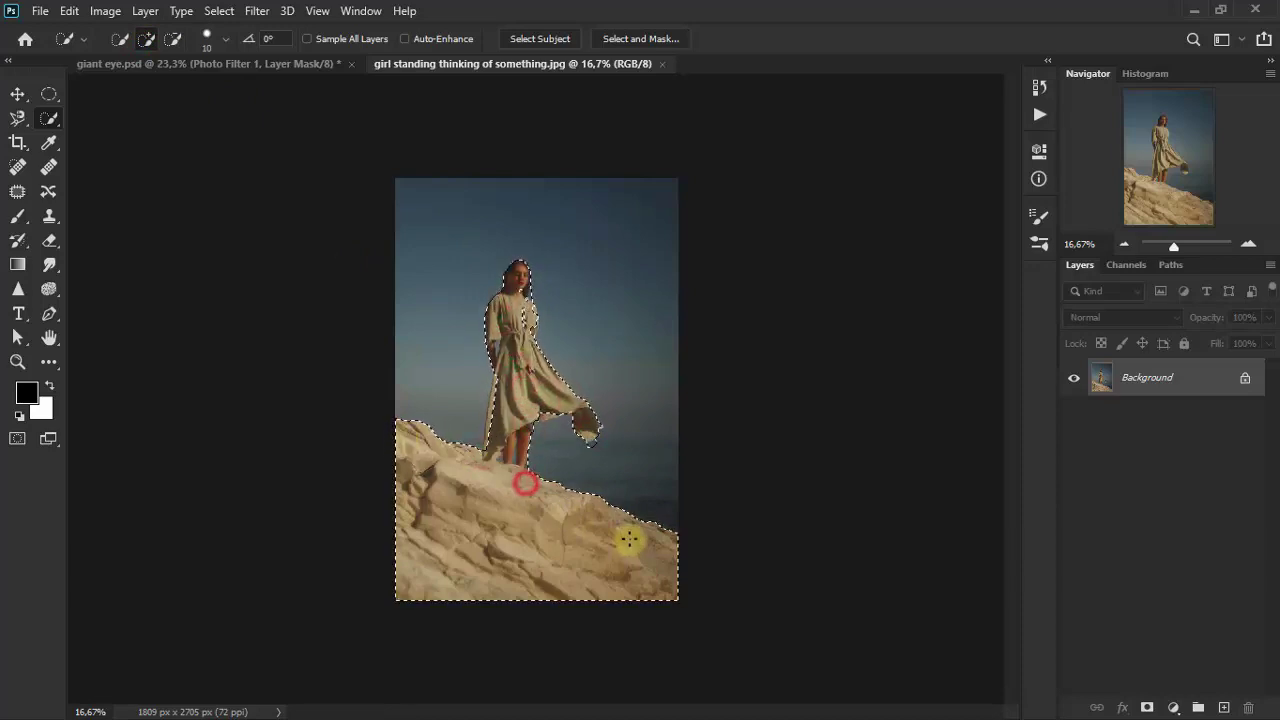
pyautogui.click(318, 11)
# At 100% zoom, tidy the girl's selection edge around her chest and neck
pyautogui.click(391, 237)
pyautogui.moveTo(1171, 186); pyautogui.dragTo(1168, 134)
pyautogui.click(449, 334)
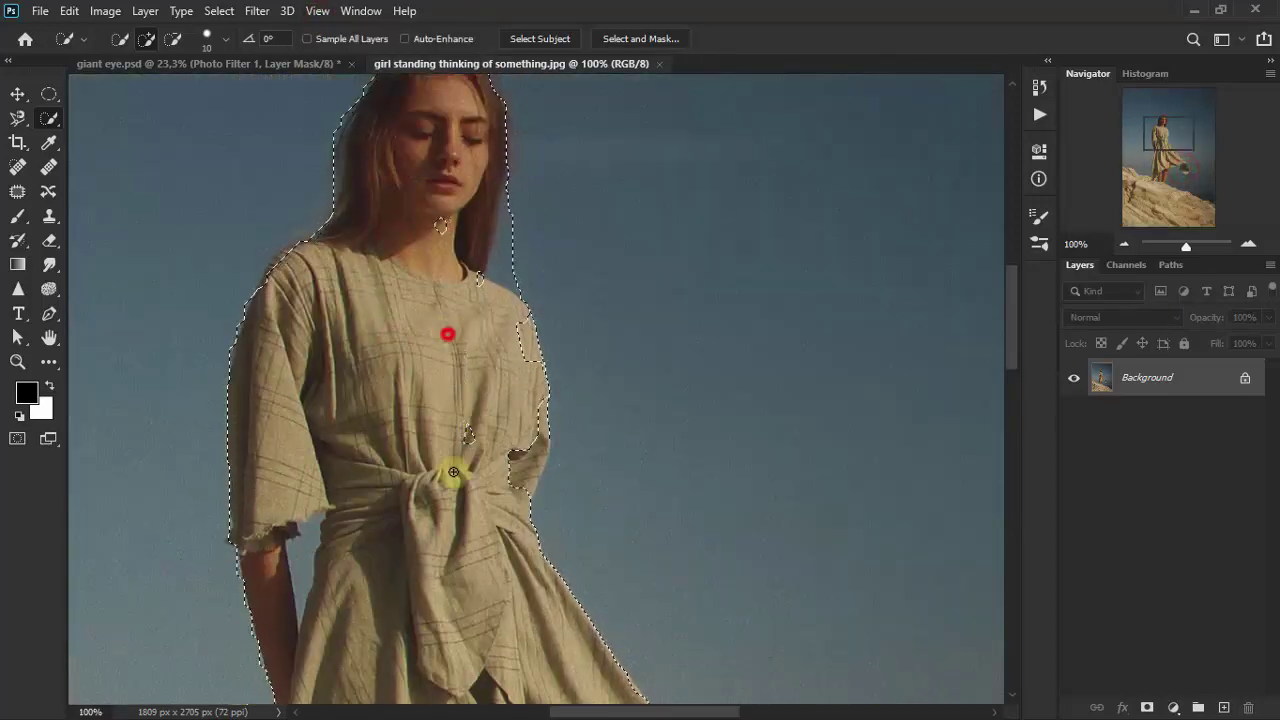
pyautogui.click(477, 405)
pyautogui.moveTo(526, 376); pyautogui.dragTo(543, 440)
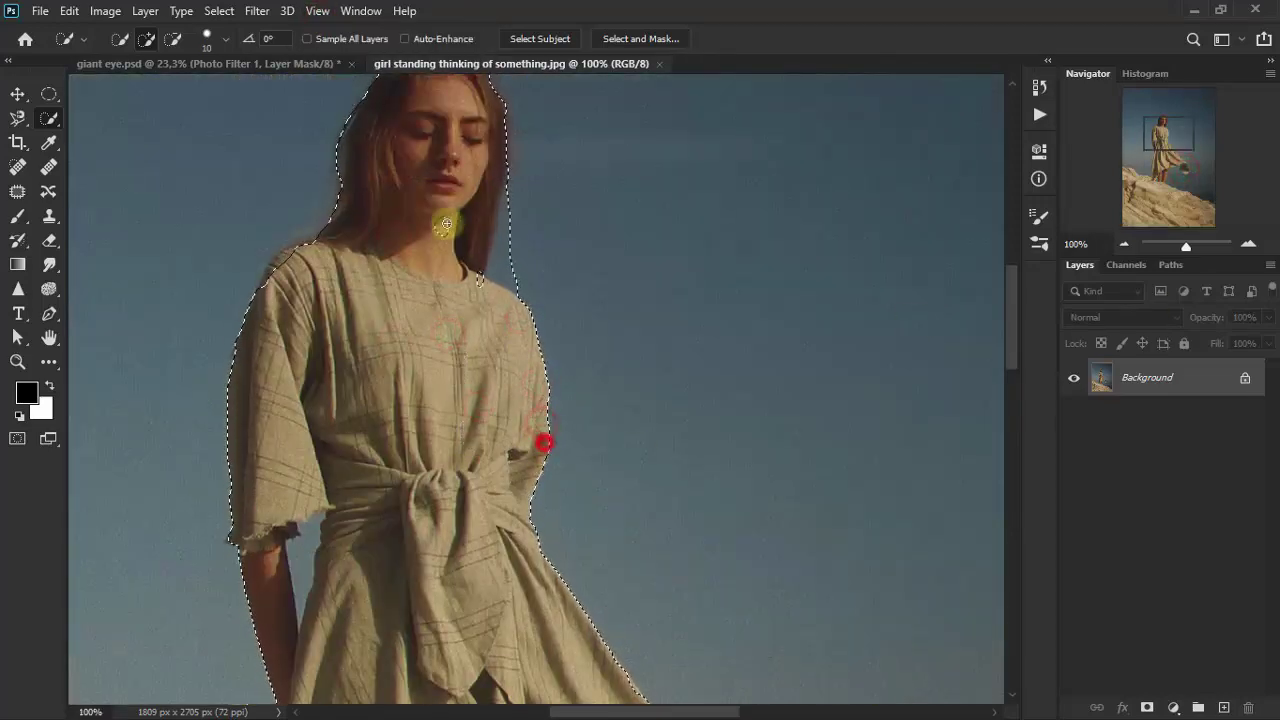
pyautogui.click(438, 226)
pyautogui.moveTo(469, 281); pyautogui.dragTo(294, 251)
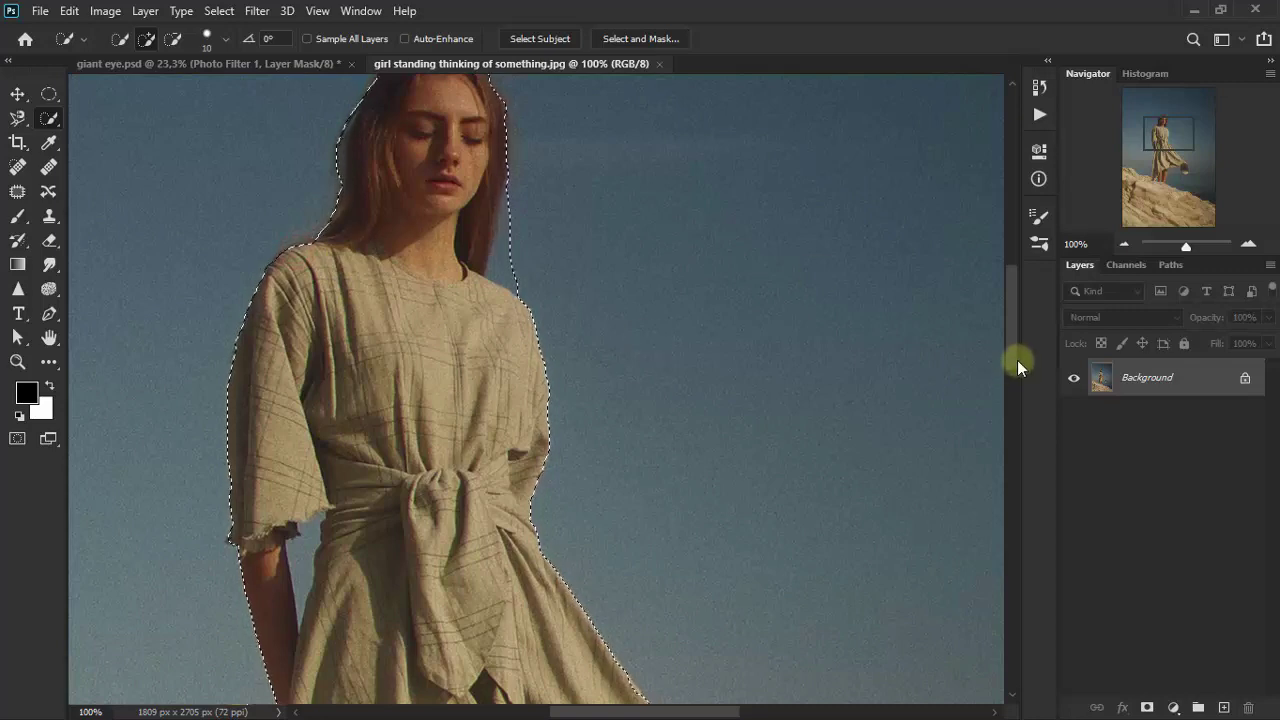
pyautogui.moveTo(1015, 360); pyautogui.dragTo(1015, 337)
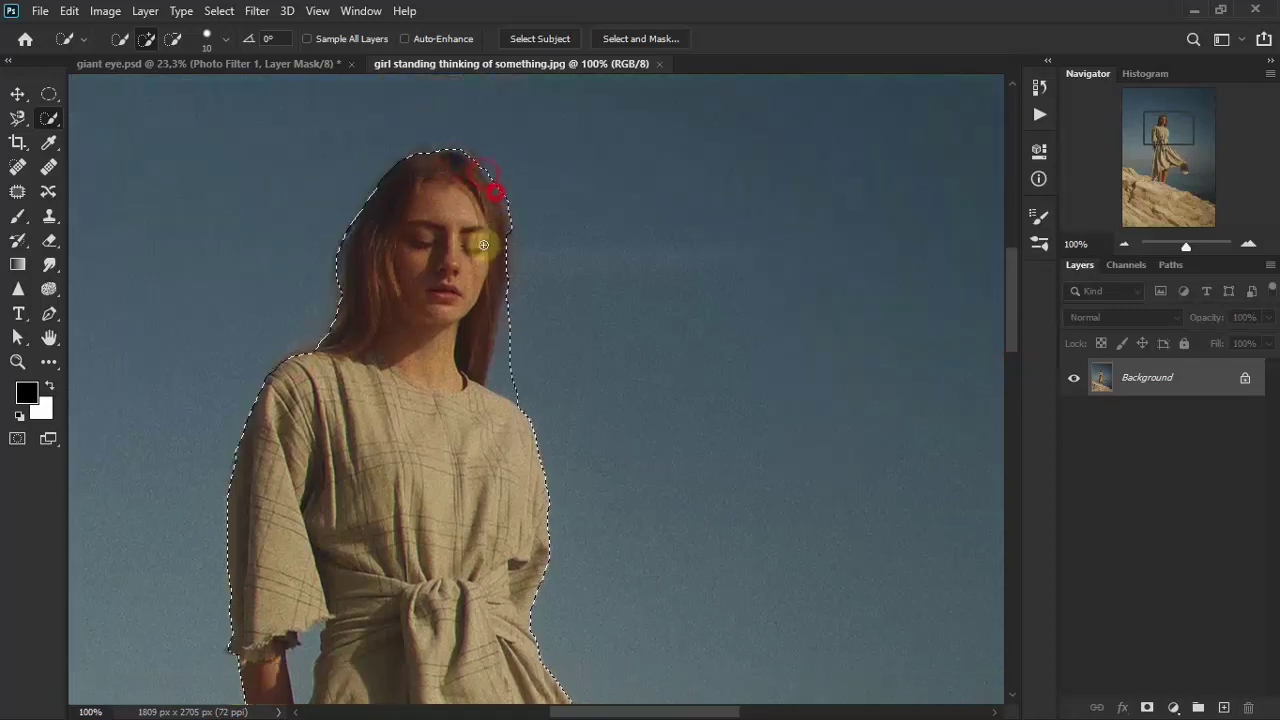
# Shrink the Quick Selection brush to 4 px and trim stray sky from the hair edge
pyautogui.click(210, 40)
pyautogui.moveTo(223, 88); pyautogui.dragTo(125, 88)
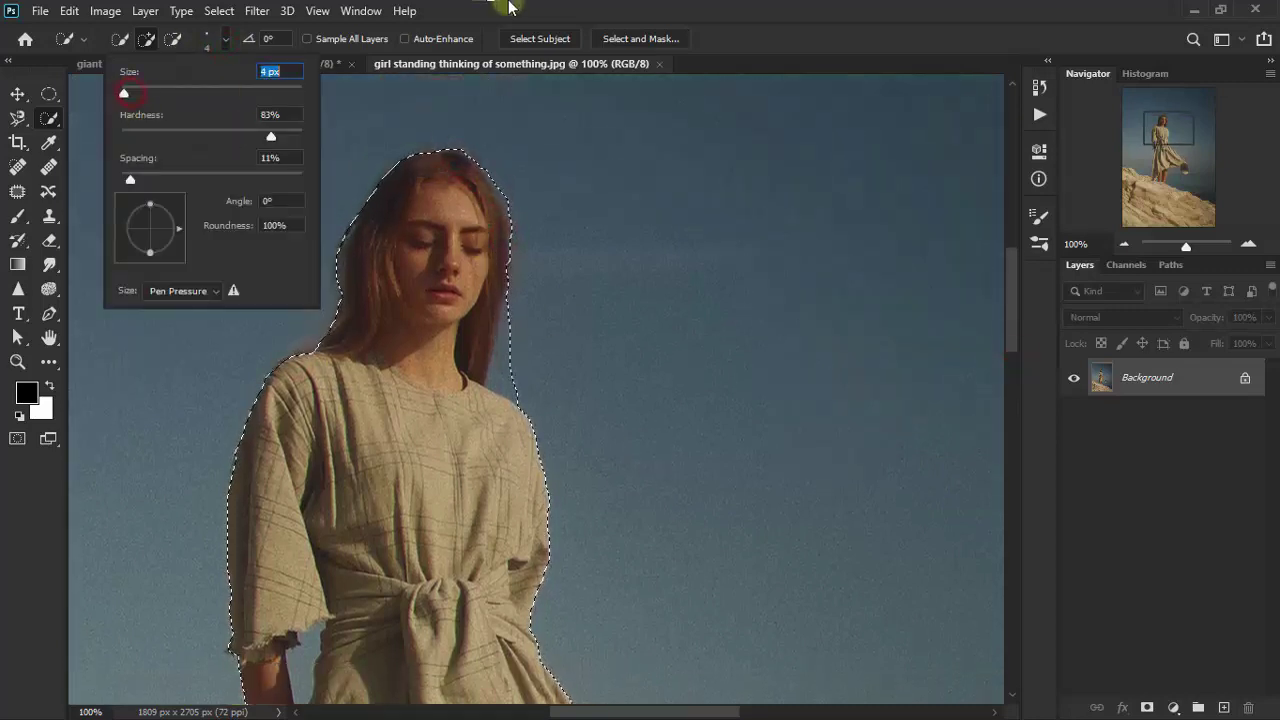
pyautogui.click(508, 8)
pyautogui.click(170, 40)
pyautogui.click(507, 203)
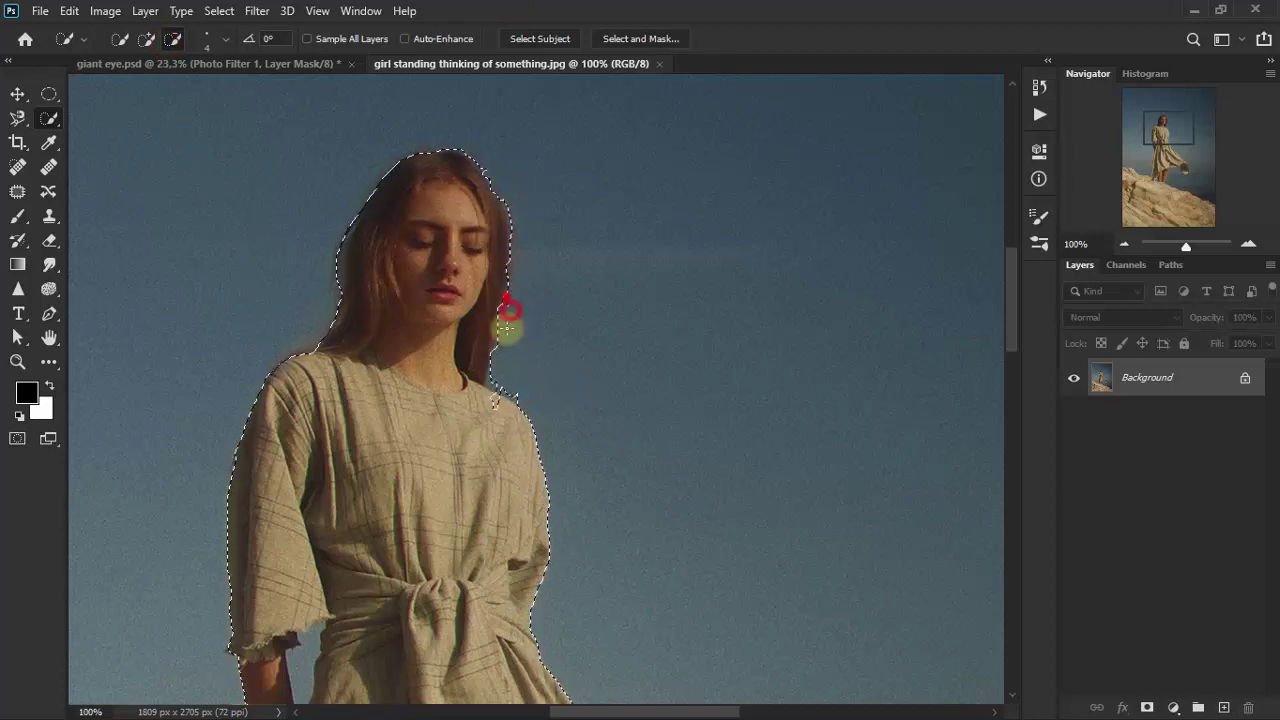
pyautogui.click(147, 36)
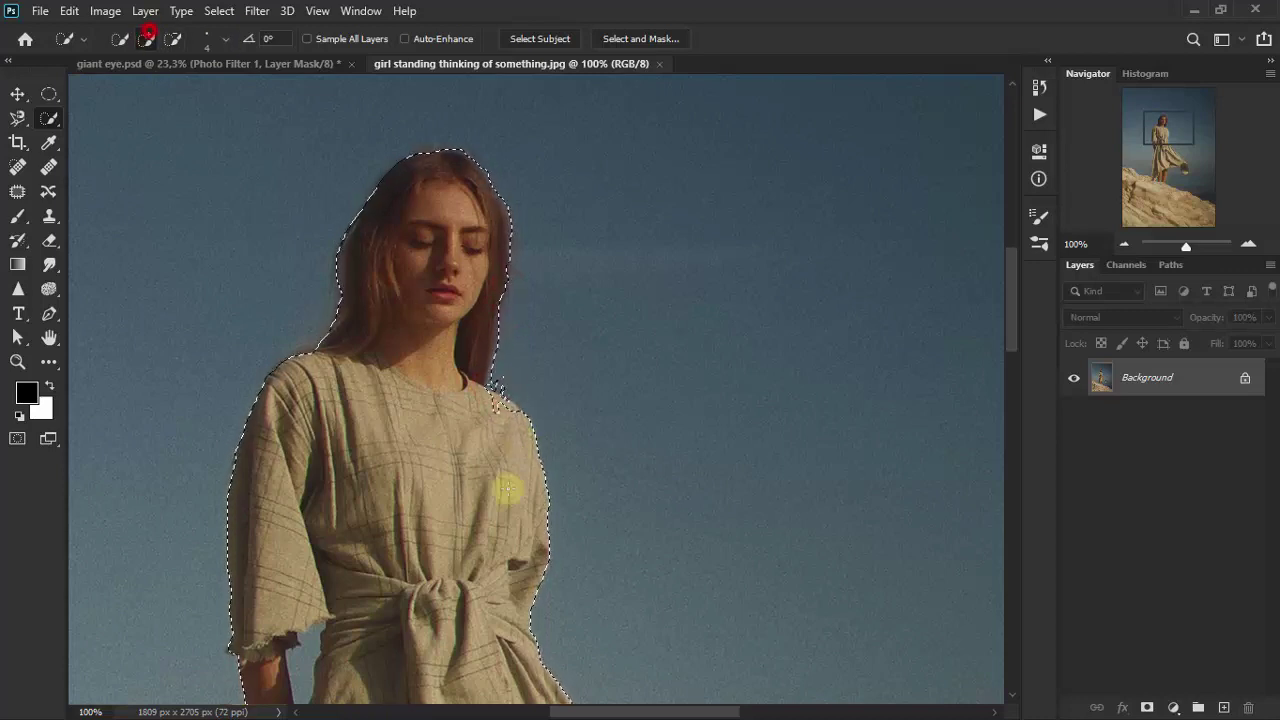
pyautogui.click(174, 38)
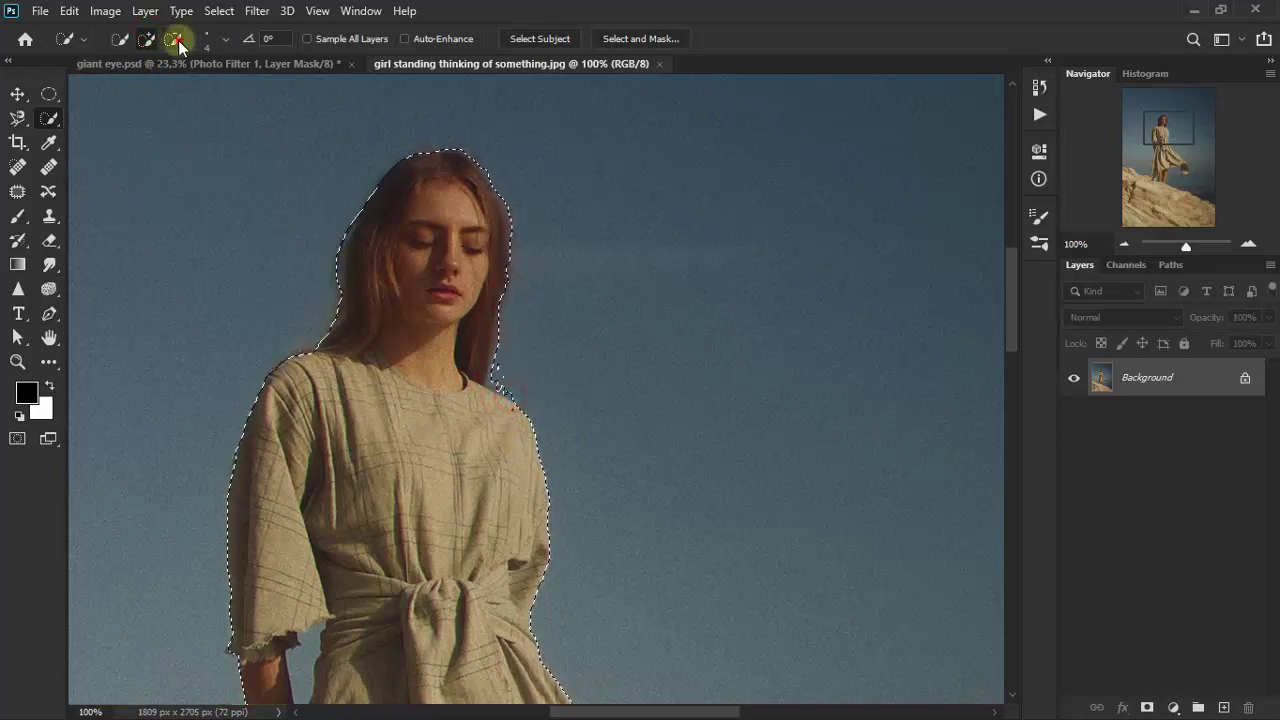
pyautogui.click(145, 39)
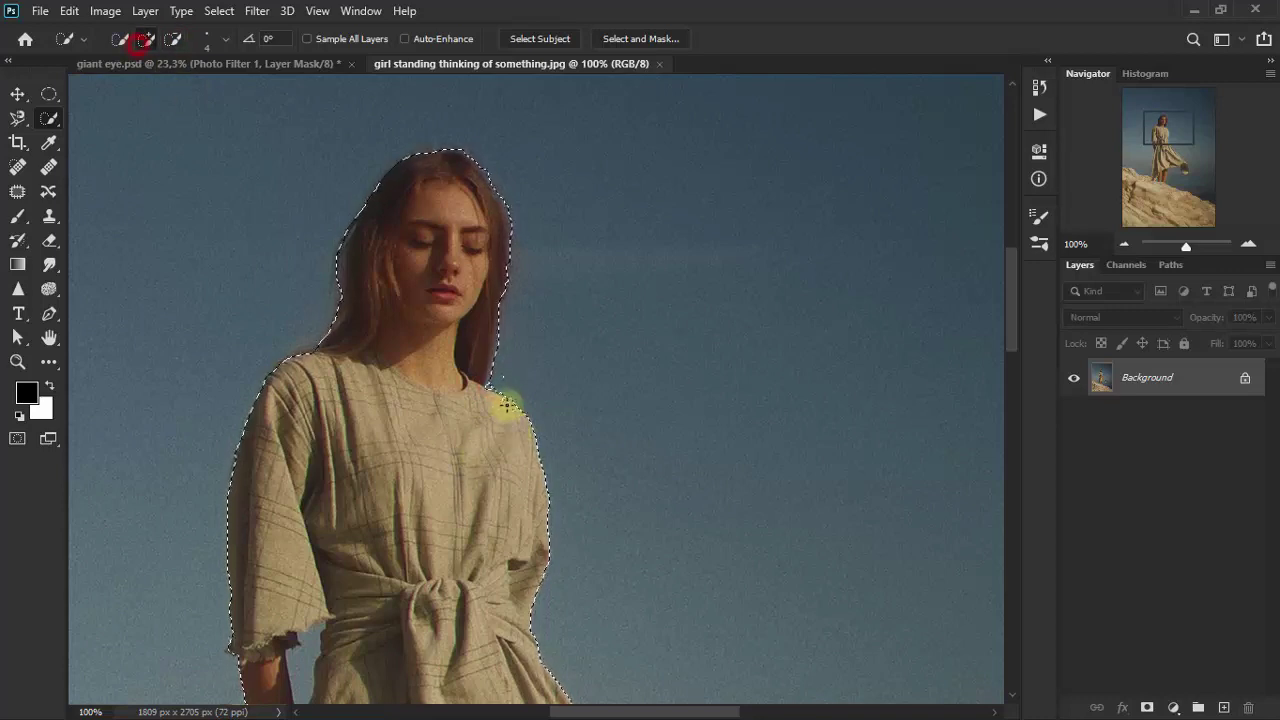
pyautogui.click(174, 38)
# Subtract the sky gap between the legs and beside the left leg from the selection
pyautogui.moveTo(1011, 331); pyautogui.dragTo(1011, 385)
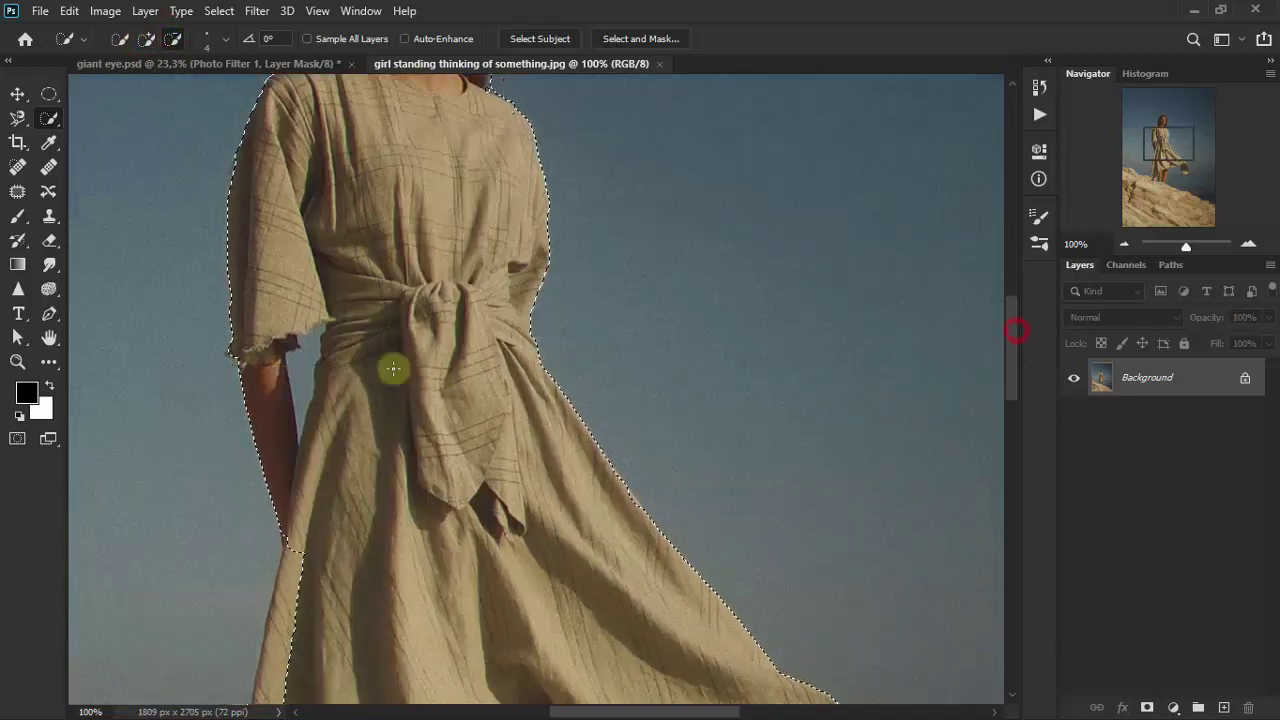
pyautogui.moveTo(301, 428); pyautogui.dragTo(302, 395)
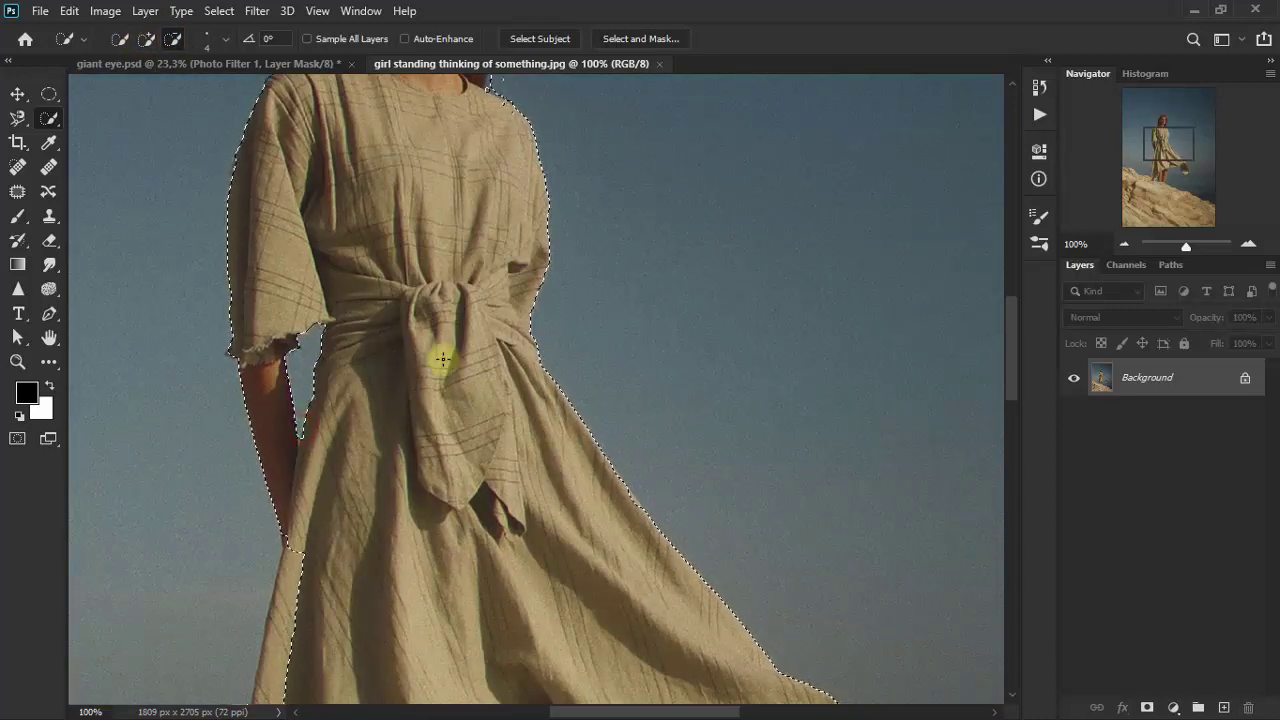
pyautogui.moveTo(1014, 380); pyautogui.dragTo(1014, 475)
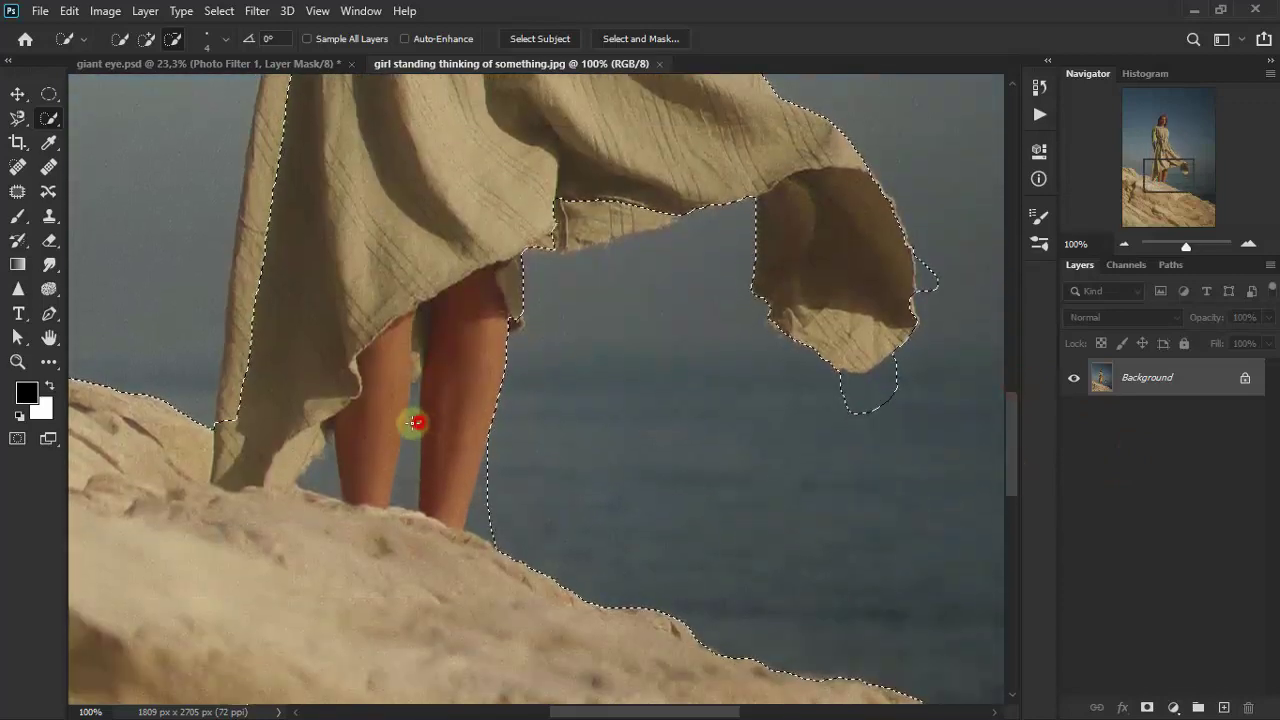
pyautogui.moveTo(414, 423); pyautogui.dragTo(414, 380)
pyautogui.moveTo(330, 445); pyautogui.dragTo(325, 485)
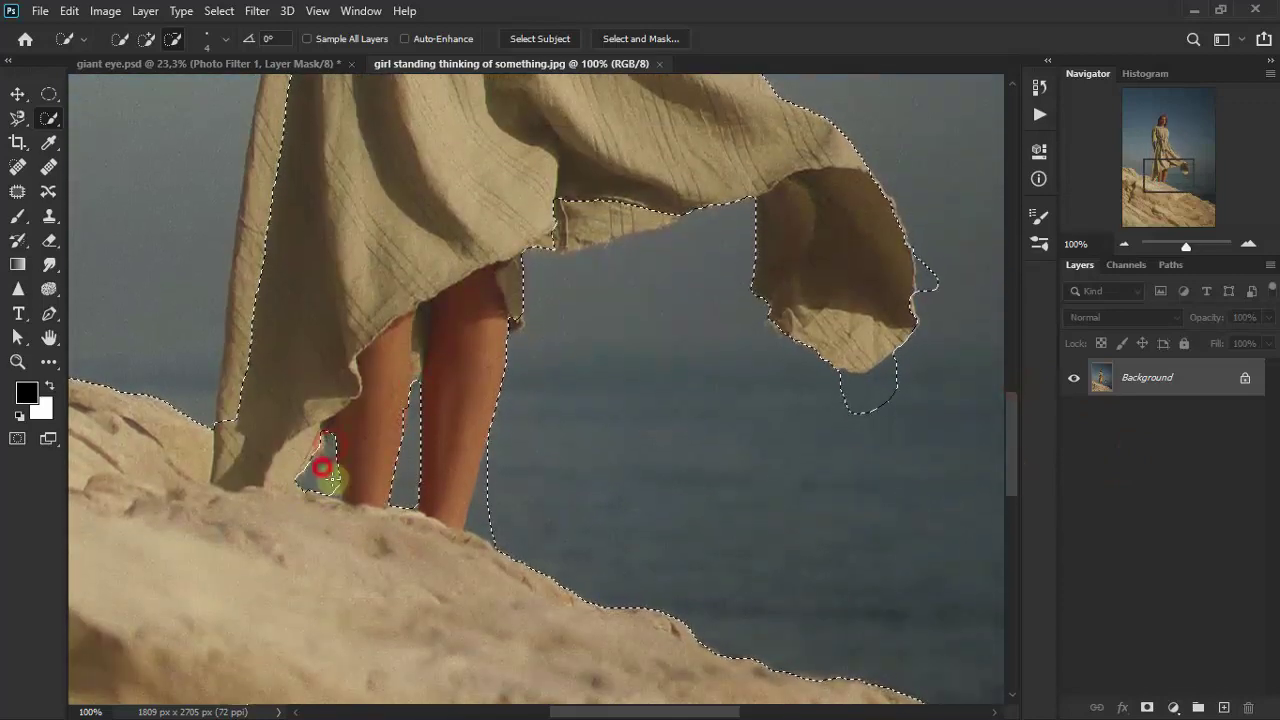
# Refine the selection beside the right leg, around the cloth tip and fold, and along the dress edge
pyautogui.click(147, 38)
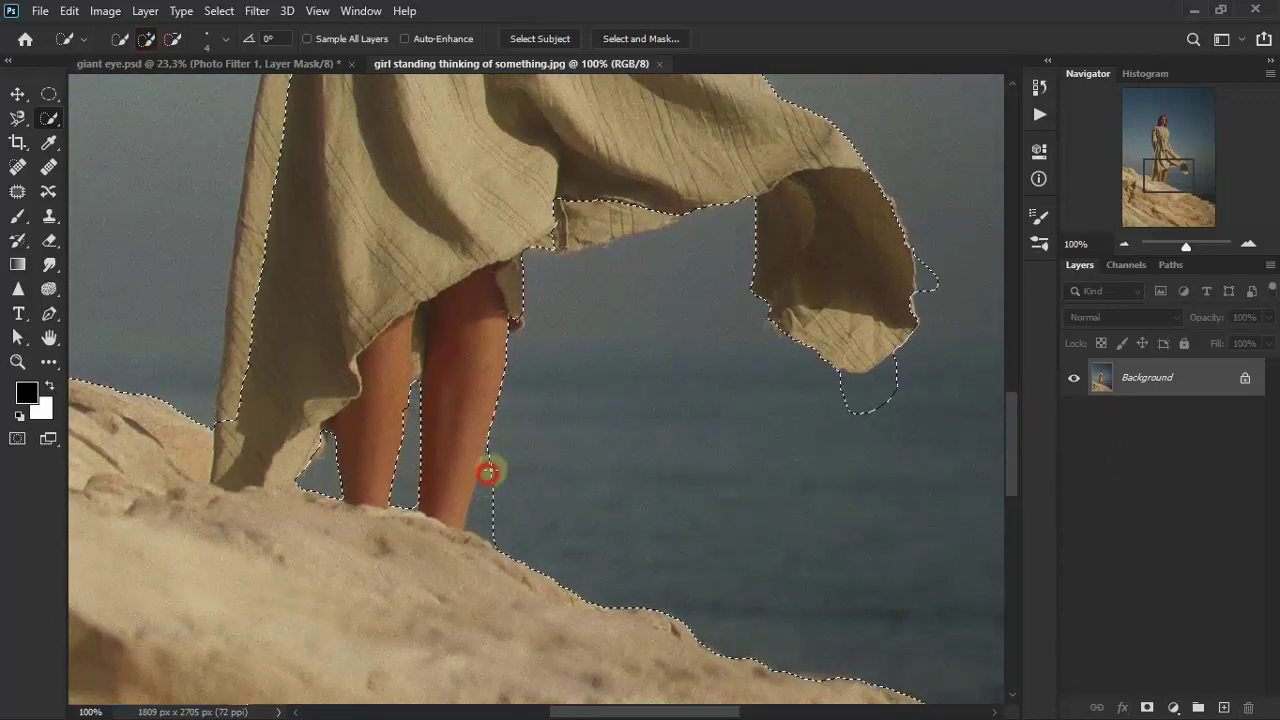
pyautogui.moveTo(487, 462)
pyautogui.mouseDown()
pyautogui.moveTo(490, 500)
pyautogui.moveTo(472, 527)
pyautogui.mouseUp()
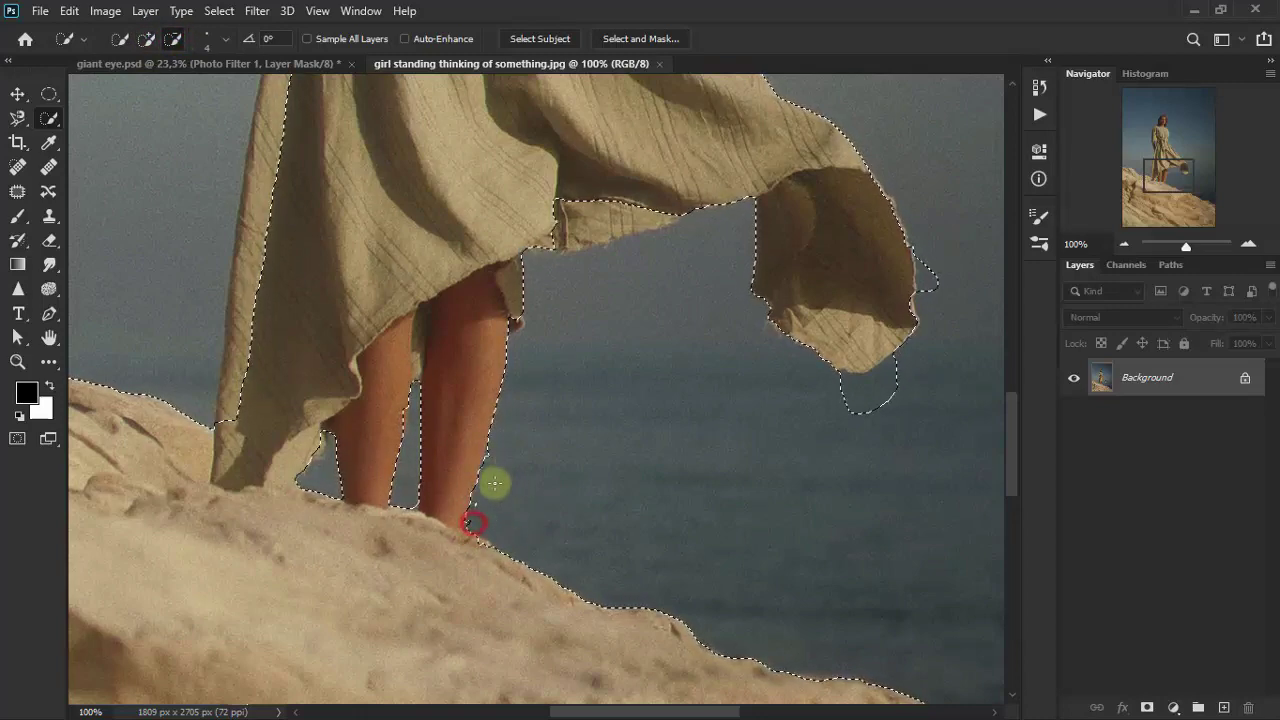
pyautogui.moveTo(846, 397)
pyautogui.mouseDown()
pyautogui.moveTo(841, 371)
pyautogui.moveTo(862, 392)
pyautogui.mouseUp()
pyautogui.moveTo(1014, 457); pyautogui.dragTo(1014, 432)
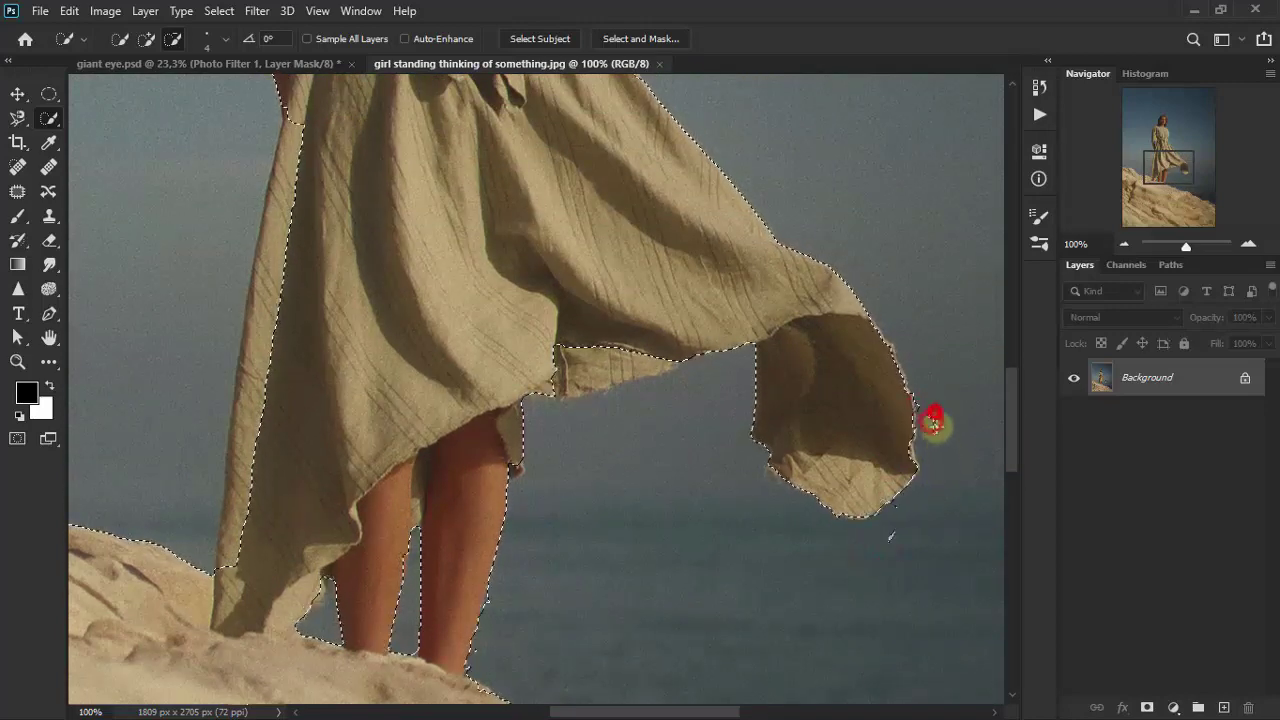
pyautogui.moveTo(646, 349)
pyautogui.mouseDown()
pyautogui.moveTo(580, 366)
pyautogui.moveTo(592, 390)
pyautogui.moveTo(606, 371)
pyautogui.moveTo(686, 354)
pyautogui.mouseUp()
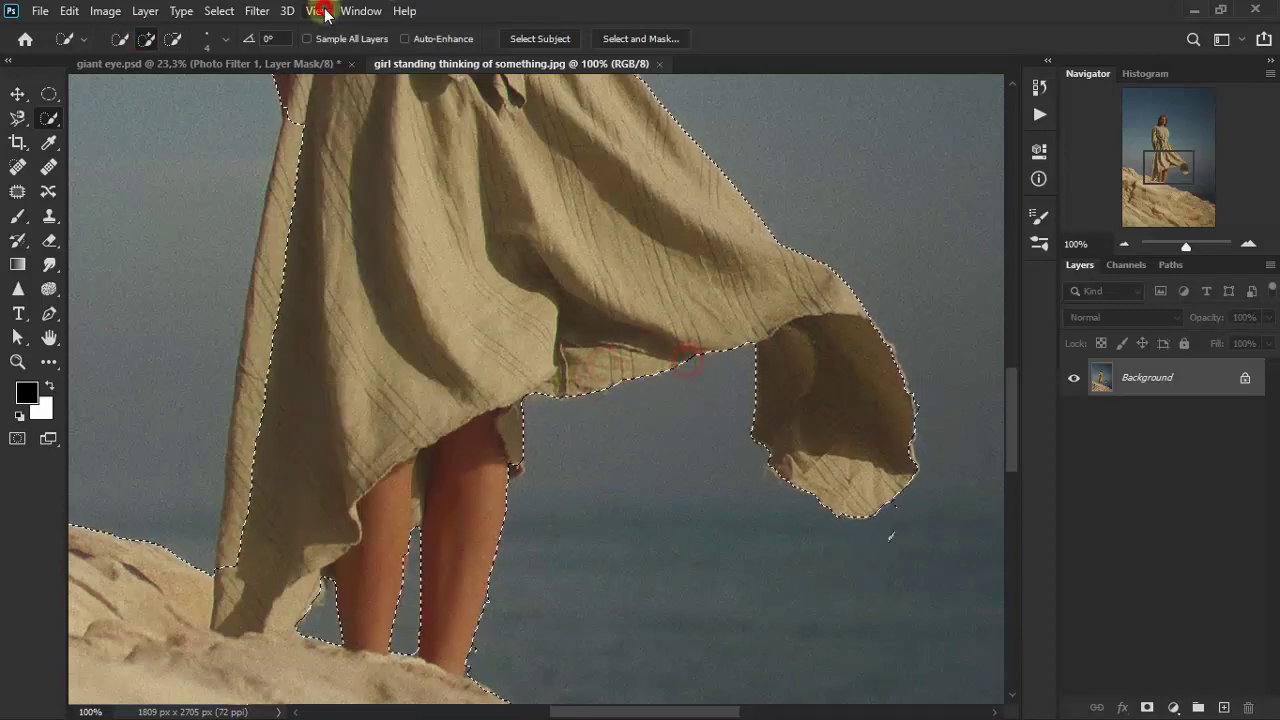
pyautogui.moveTo(299, 117); pyautogui.dragTo(285, 200)
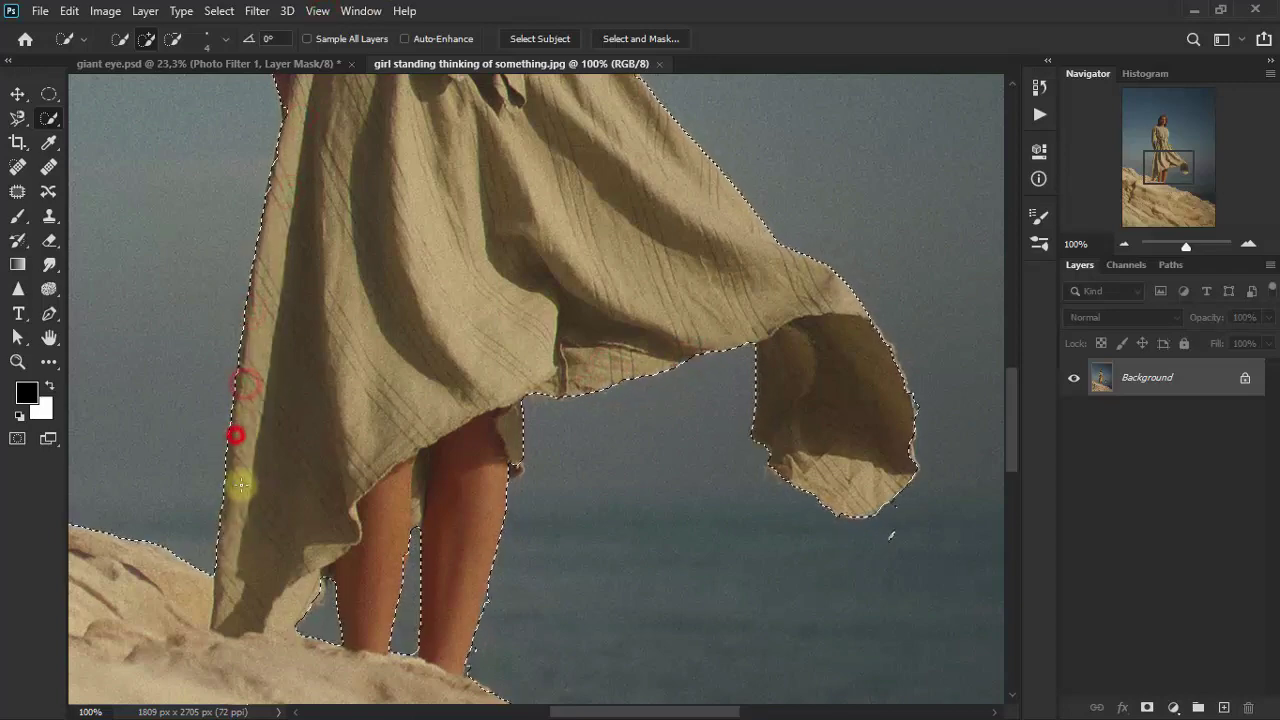
pyautogui.click(317, 10)
# In Select and Mask, set Radius 4 px and Shift Edge -70%, outputting to New Layer with Layer Mask
pyautogui.click(355, 180)
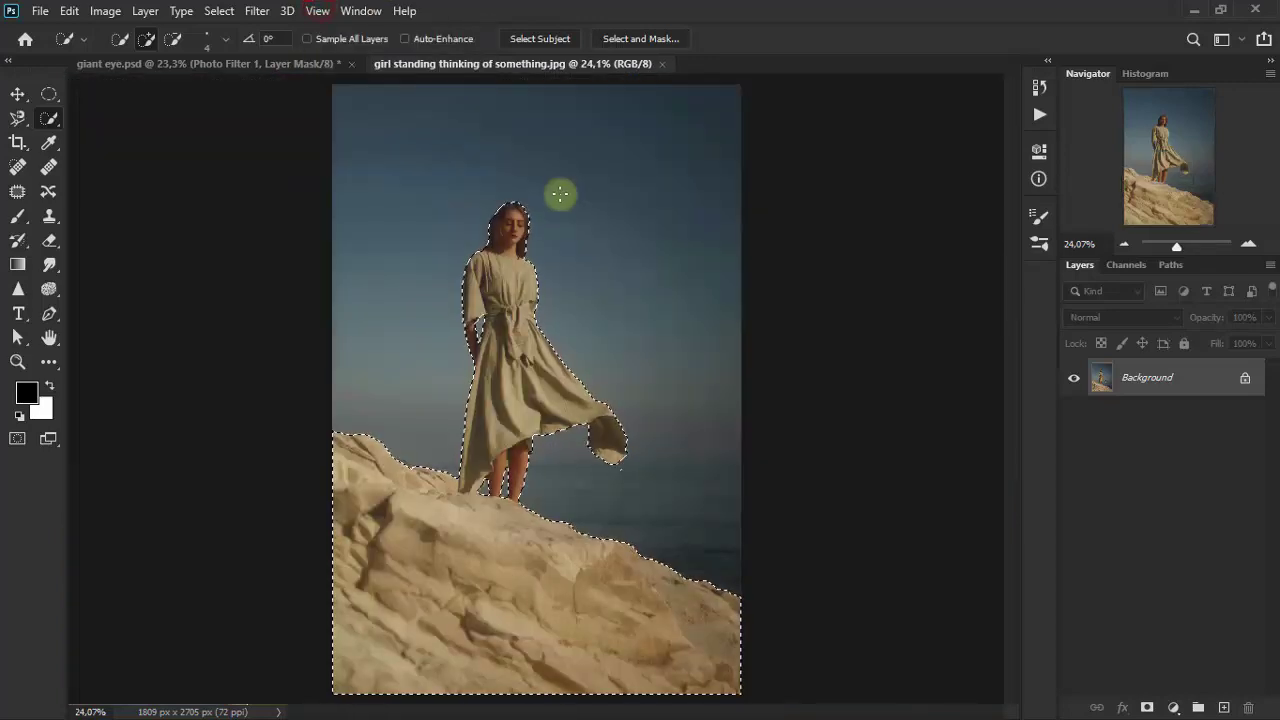
pyautogui.click(641, 38)
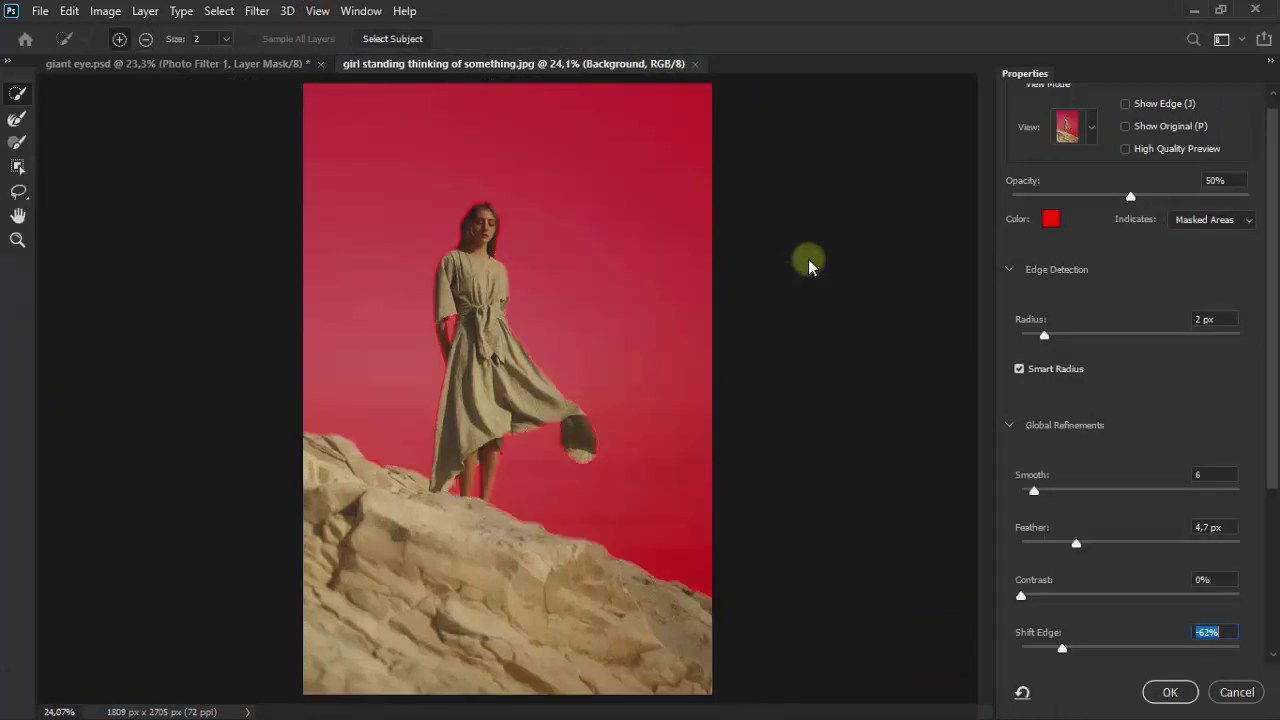
pyautogui.moveTo(1043, 335); pyautogui.dragTo(1071, 336)
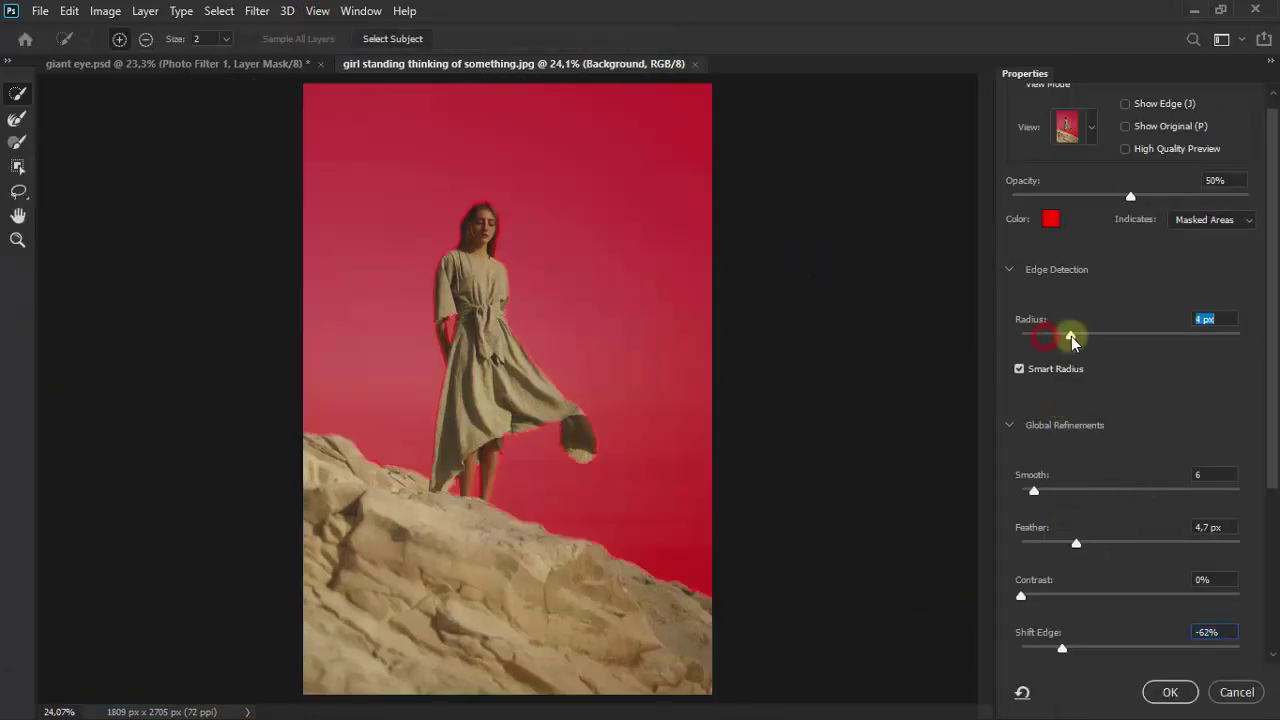
pyautogui.scroll(-3, 1105, 462)
pyautogui.click(1061, 483)
pyautogui.moveTo(1057, 483)
pyautogui.mouseDown()
pyautogui.moveTo(1045, 483)
pyautogui.moveTo(1061, 484)
pyautogui.mouseUp()
pyautogui.scroll(-3, 1150, 530)
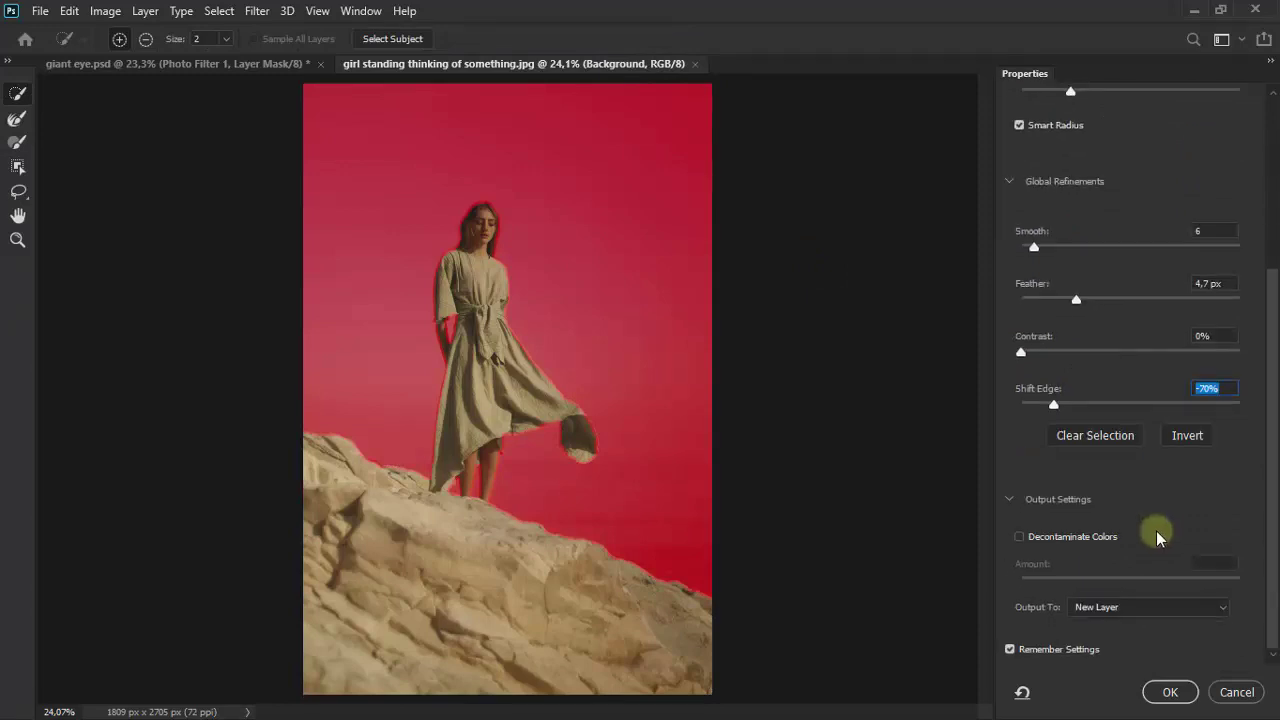
pyautogui.click(1147, 618)
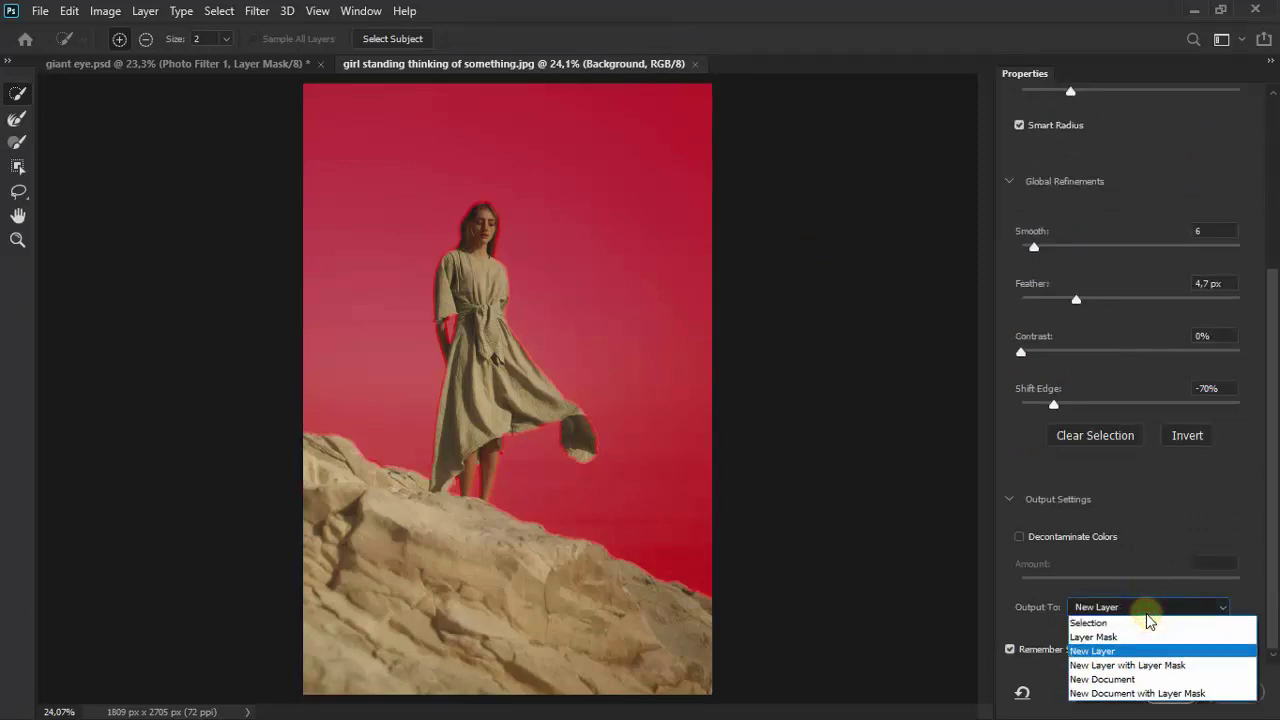
pyautogui.click(1147, 665)
pyautogui.click(1160, 692)
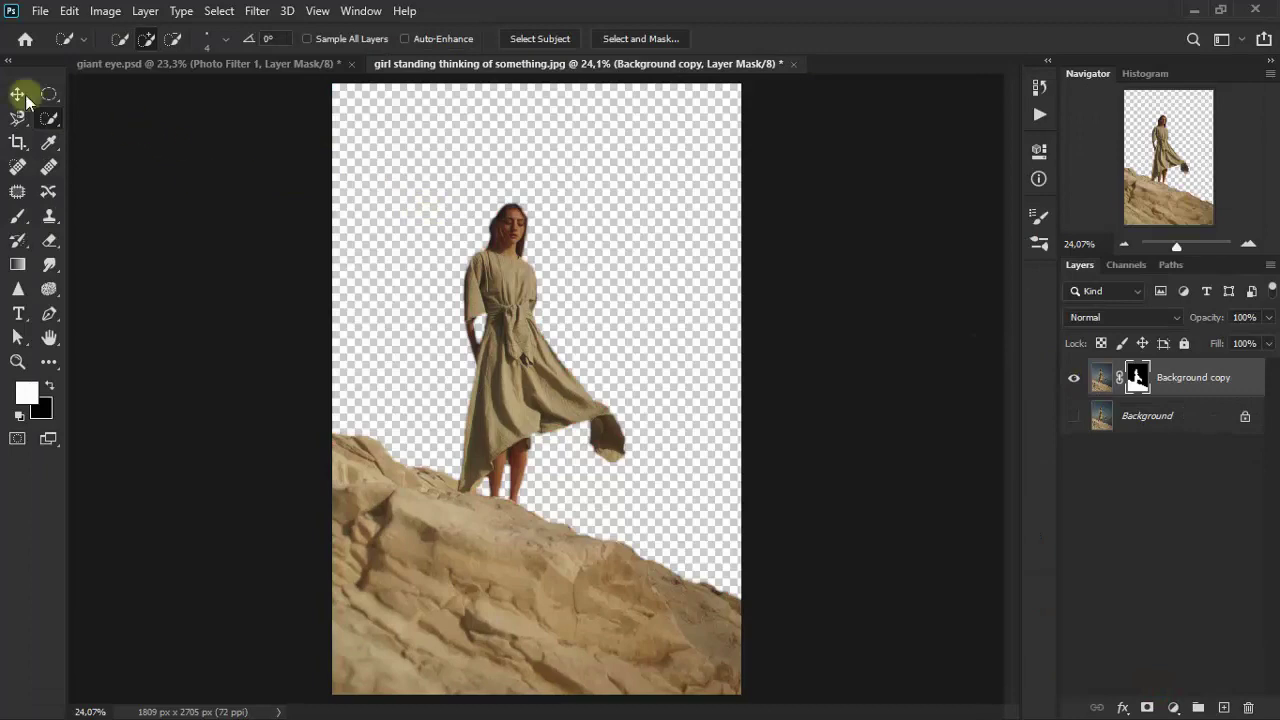
# Drag the masked girl layer into giant eye.psd onto the rocks left of the eye
pyautogui.click(17, 93)
pyautogui.moveTo(513, 350); pyautogui.dragTo(393, 341)
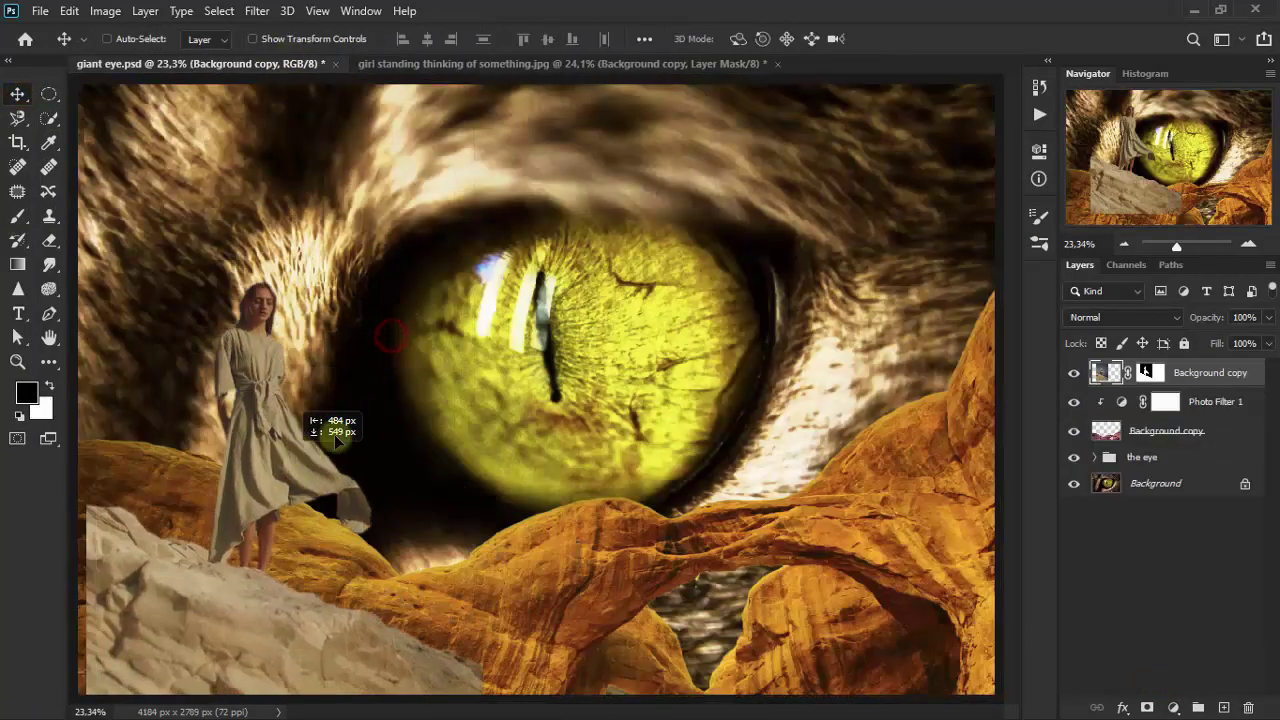
pyautogui.moveTo(393, 341); pyautogui.dragTo(329, 429)
# Close the girl's photo without saving and nudge the girl down-left onto the rocks
pyautogui.click(645, 66)
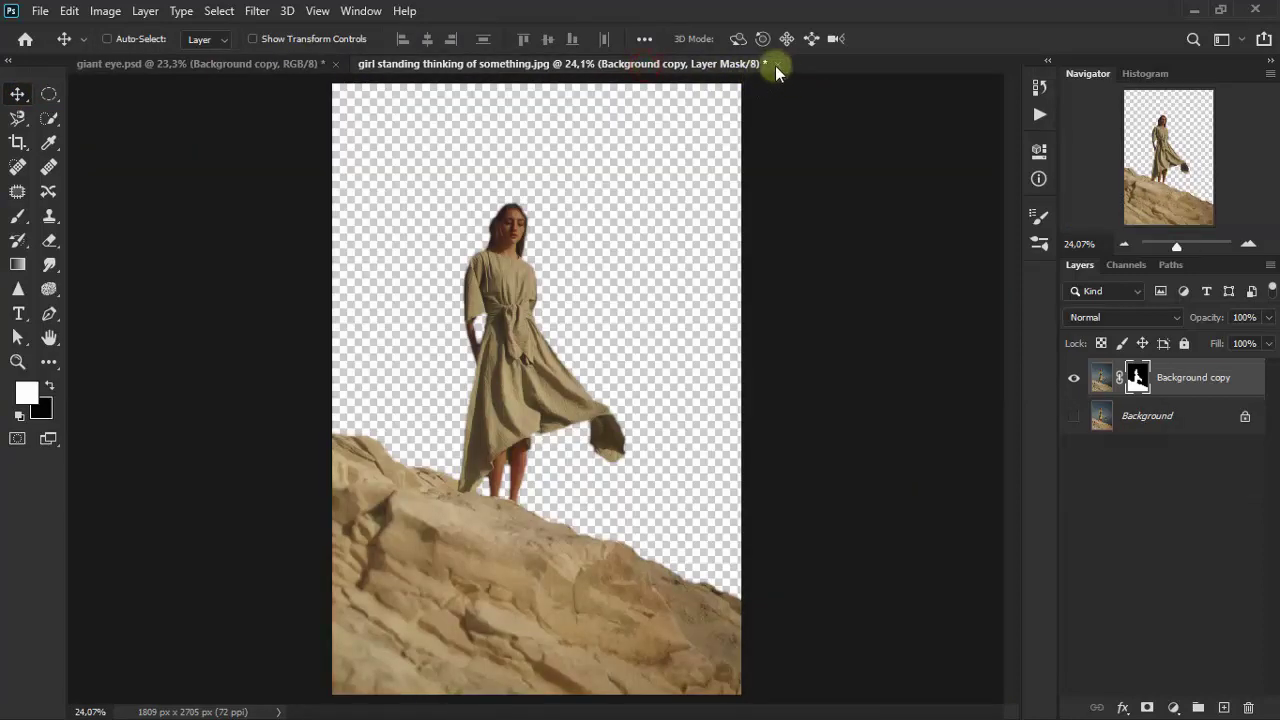
pyautogui.click(777, 64)
pyautogui.click(630, 287)
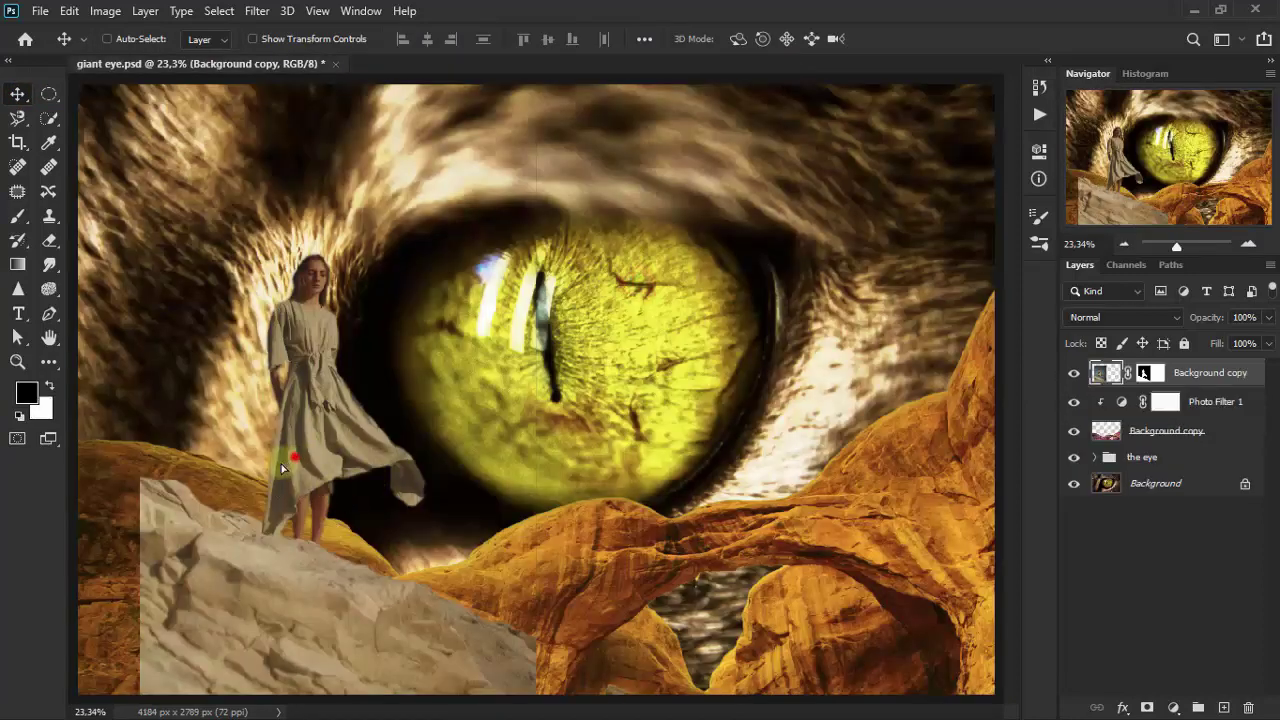
pyautogui.moveTo(283, 468); pyautogui.dragTo(232, 520)
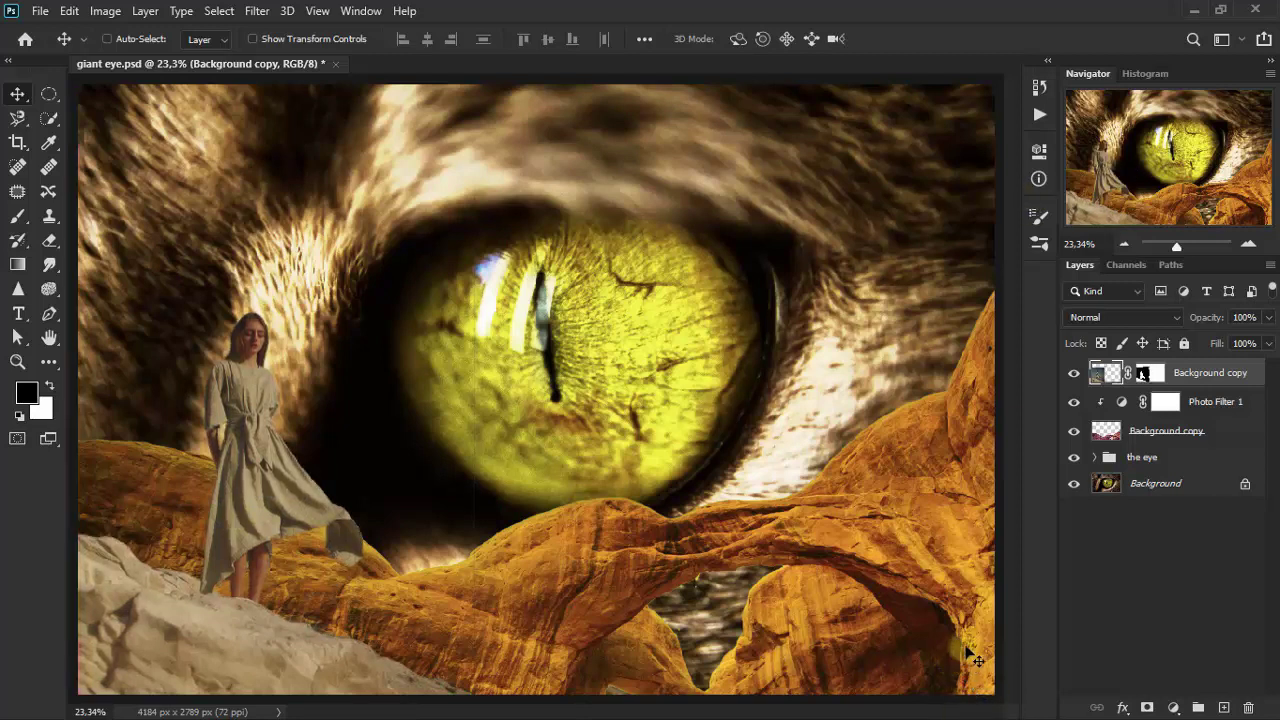
# Add a Brightness/Contrast layer clipped to the girl, with Brightness 5 and Contrast 69
pyautogui.click(1173, 707)
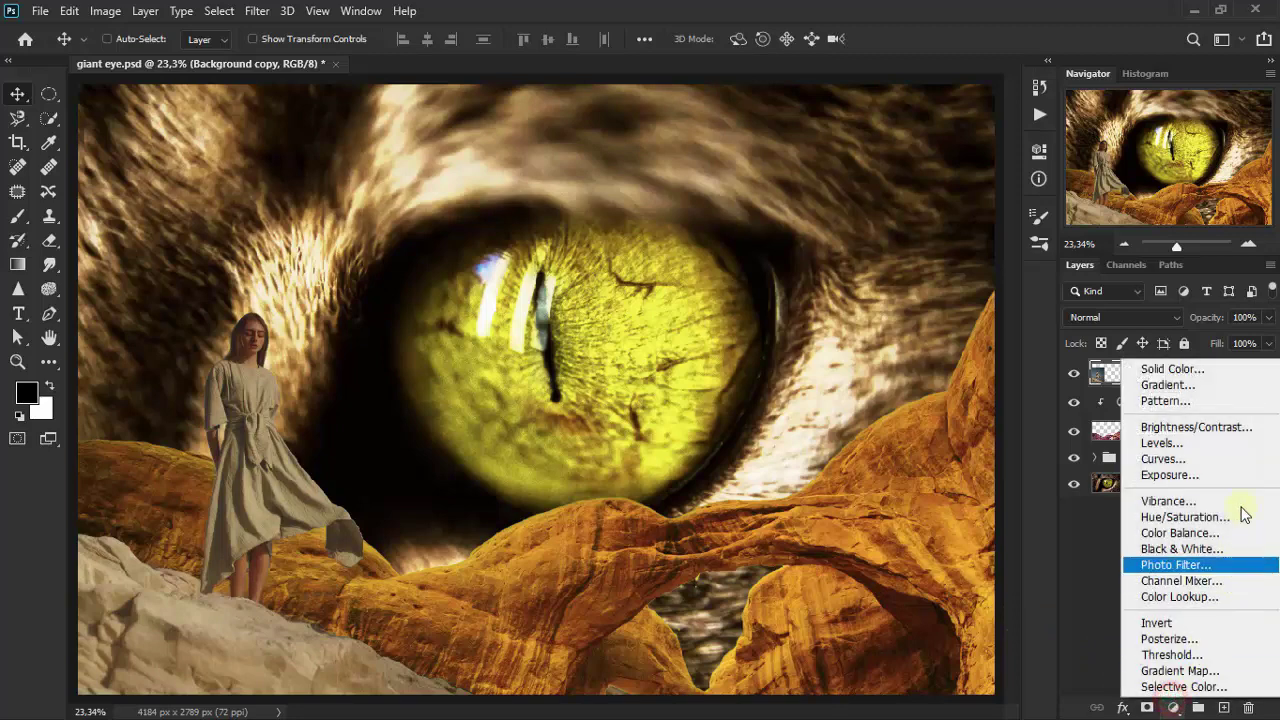
pyautogui.click(1190, 427)
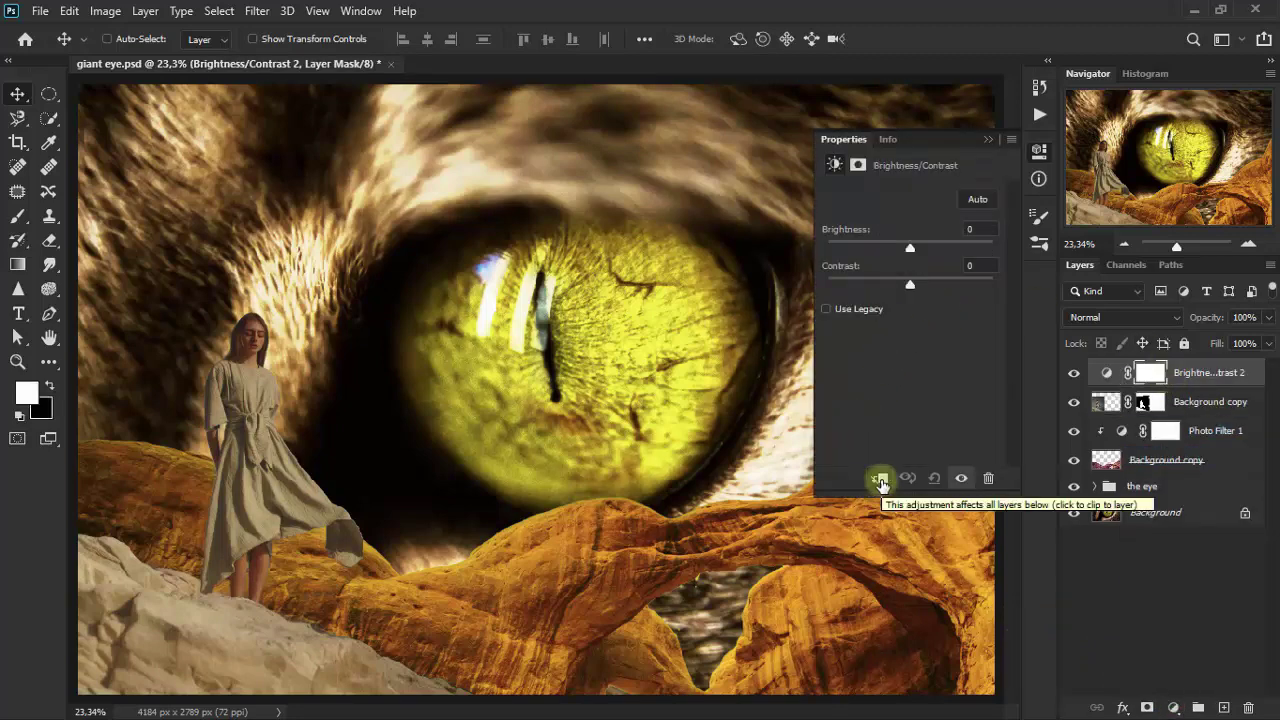
pyautogui.click(880, 482)
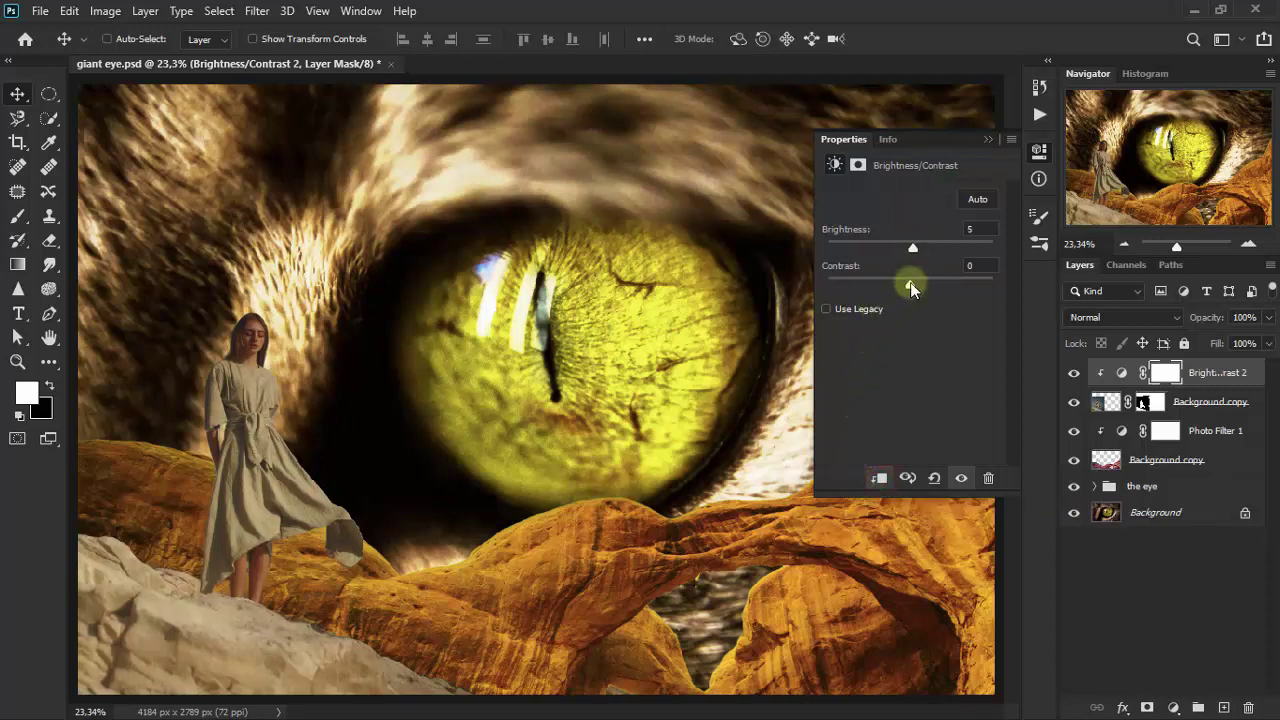
pyautogui.moveTo(910, 282); pyautogui.dragTo(962, 267)
pyautogui.write('9')
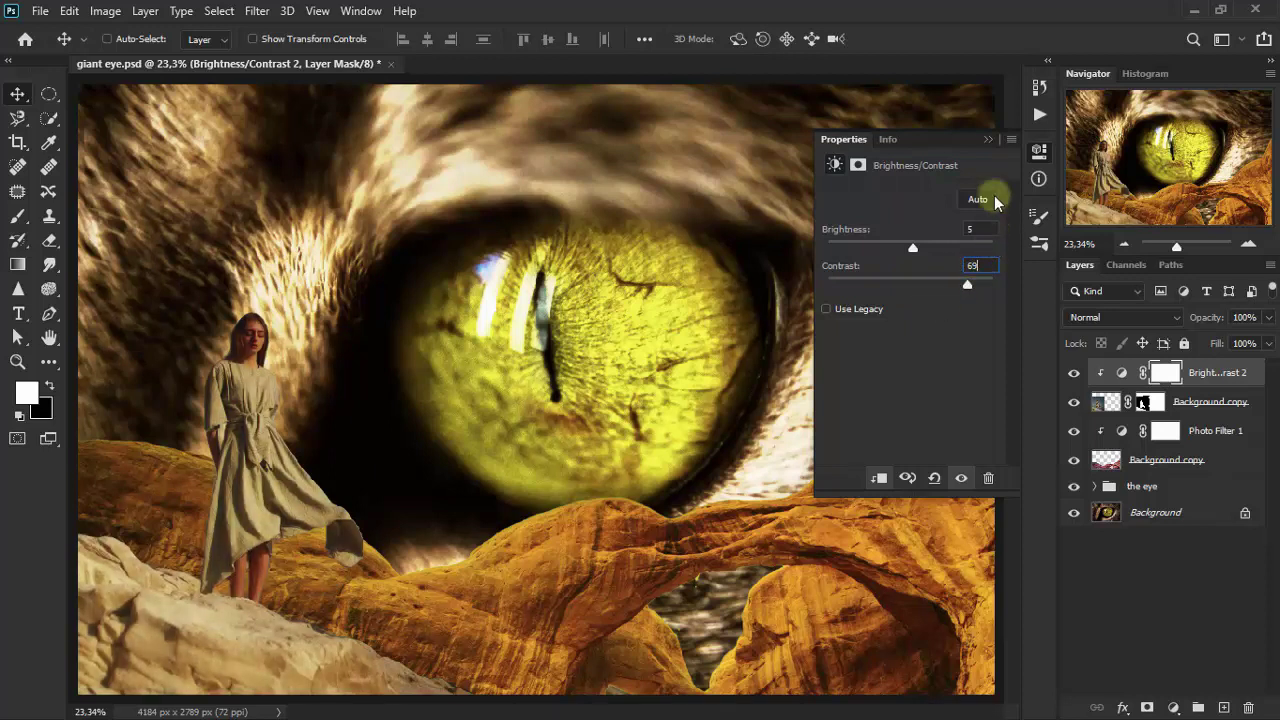
pyautogui.click(990, 142)
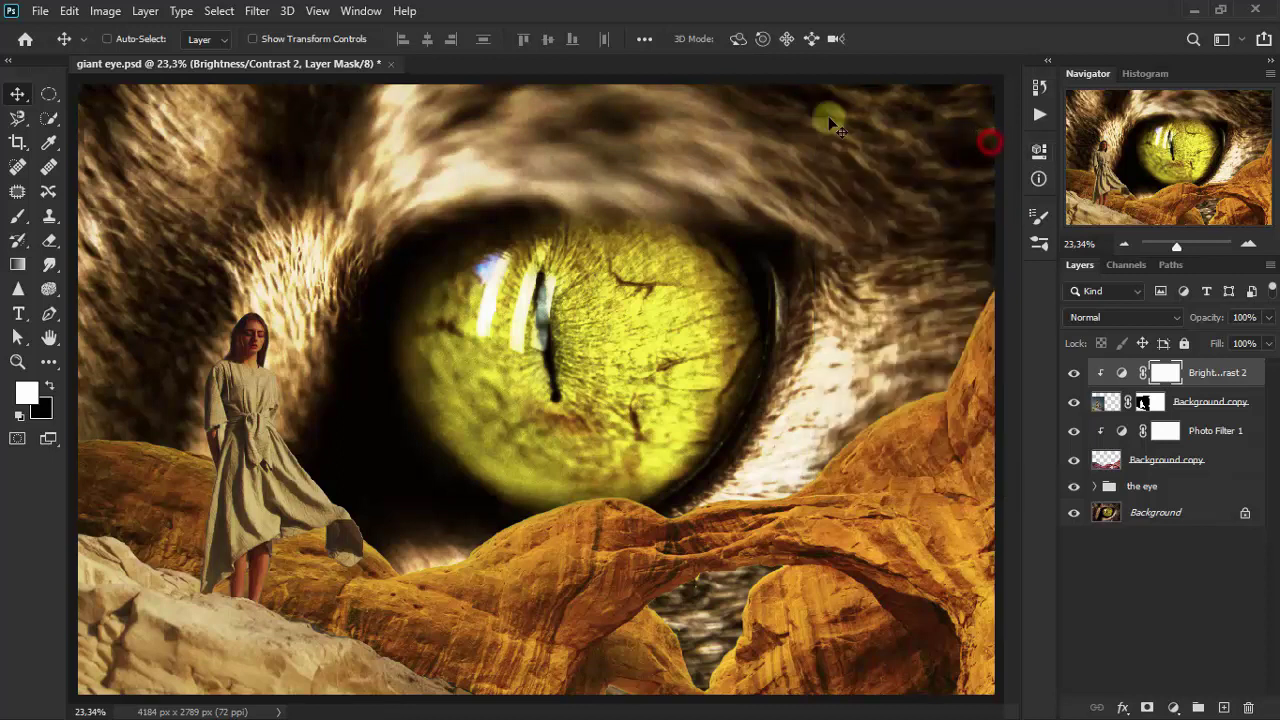
# Add a Red Photo Filter clipped to the girl layer and set it to Multiply blending
pyautogui.click(1175, 708)
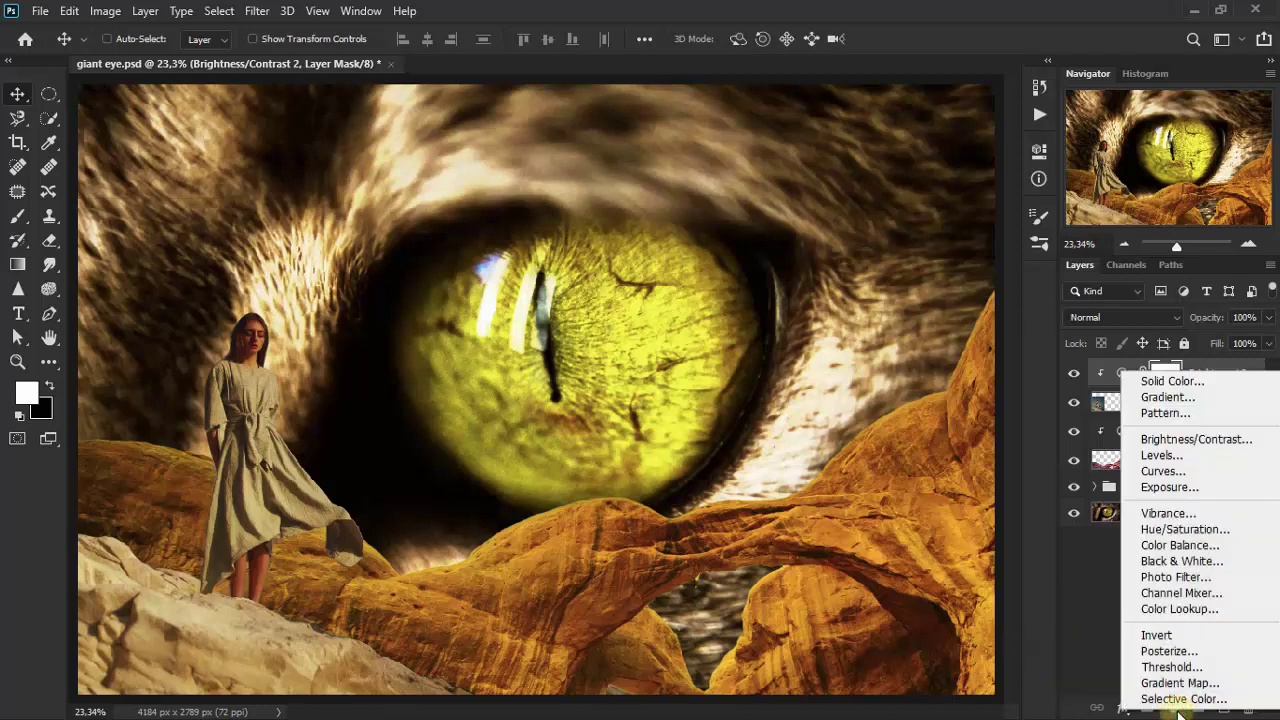
pyautogui.click(1224, 578)
pyautogui.moveTo(1148, 442); pyautogui.dragTo(1140, 370)
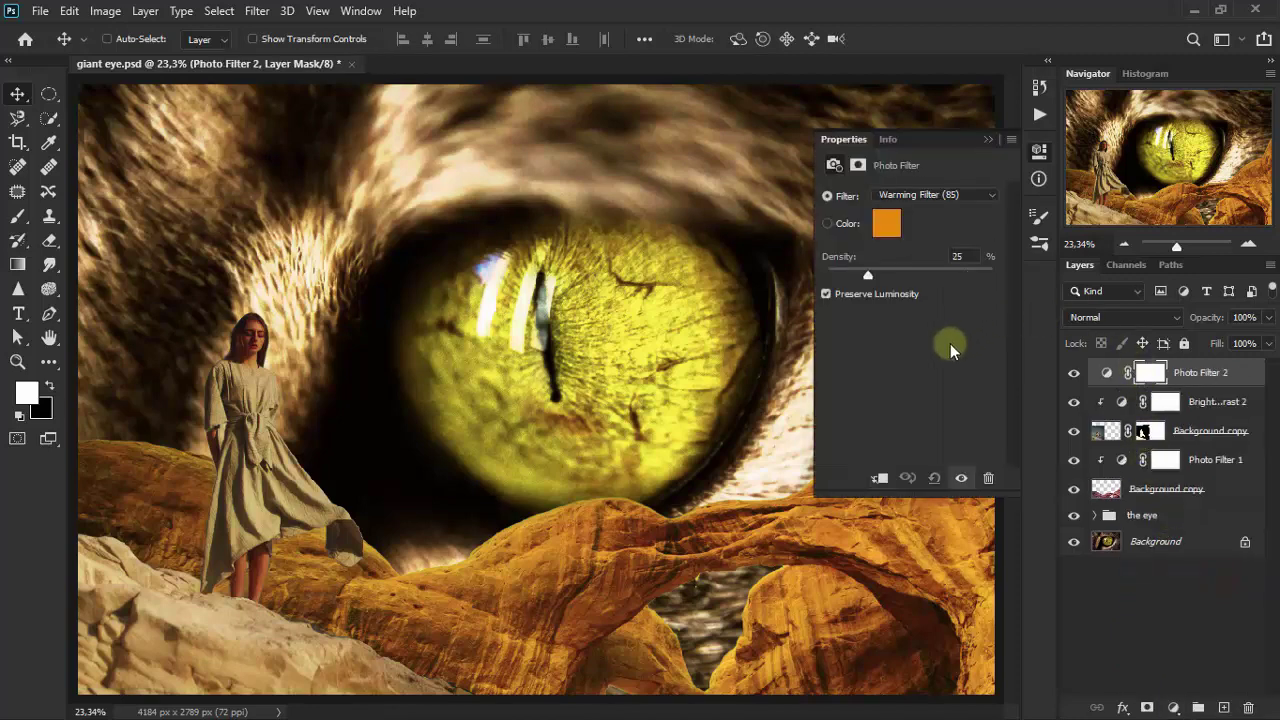
pyautogui.click(880, 480)
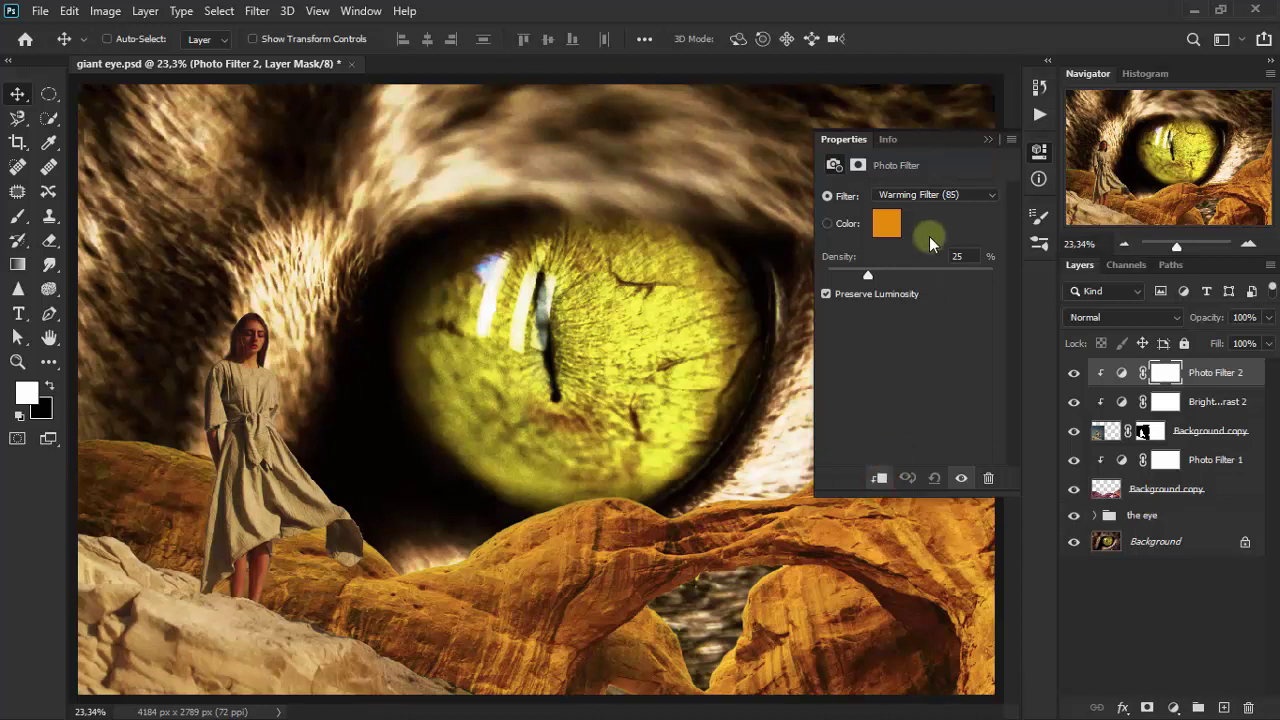
pyautogui.click(941, 196)
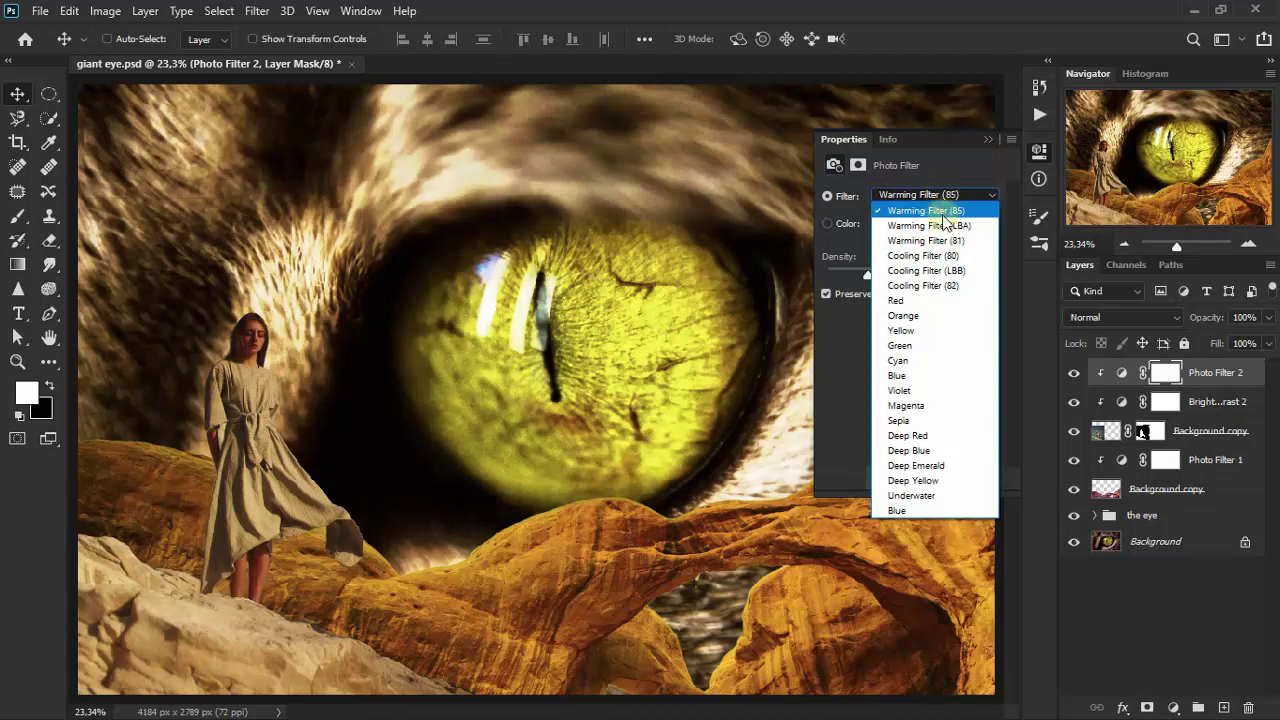
pyautogui.click(968, 300)
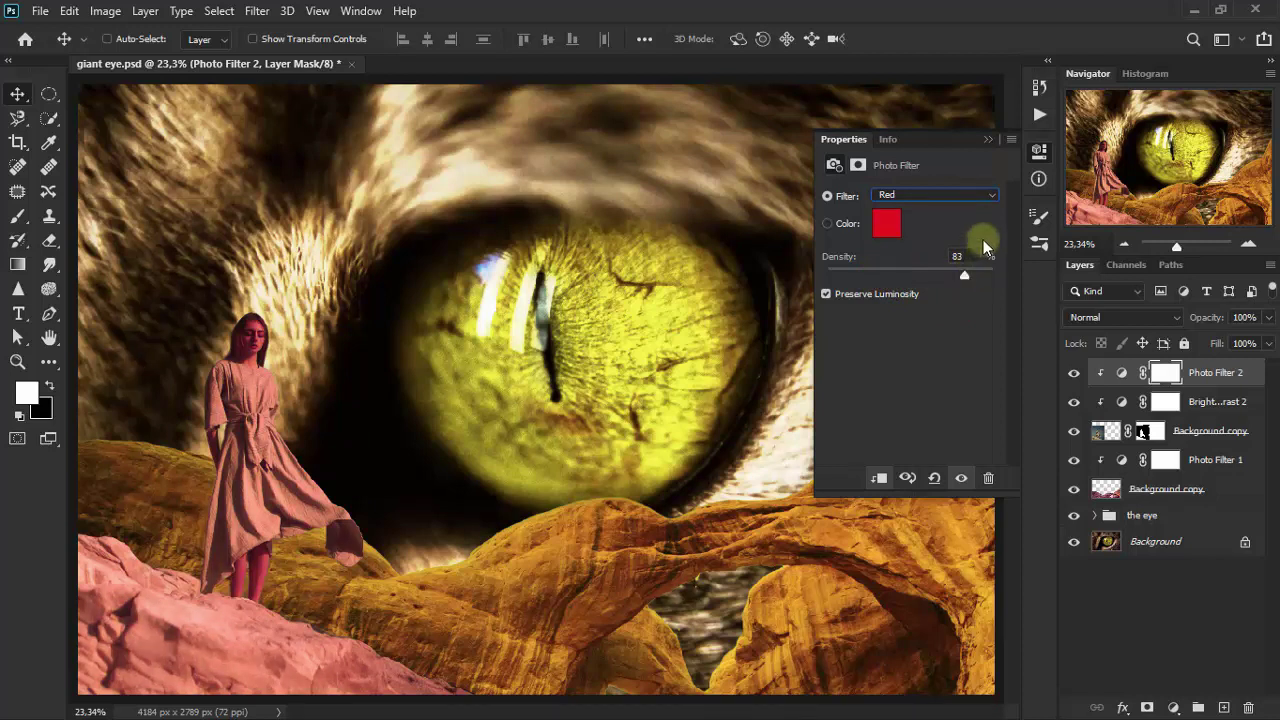
pyautogui.click(990, 139)
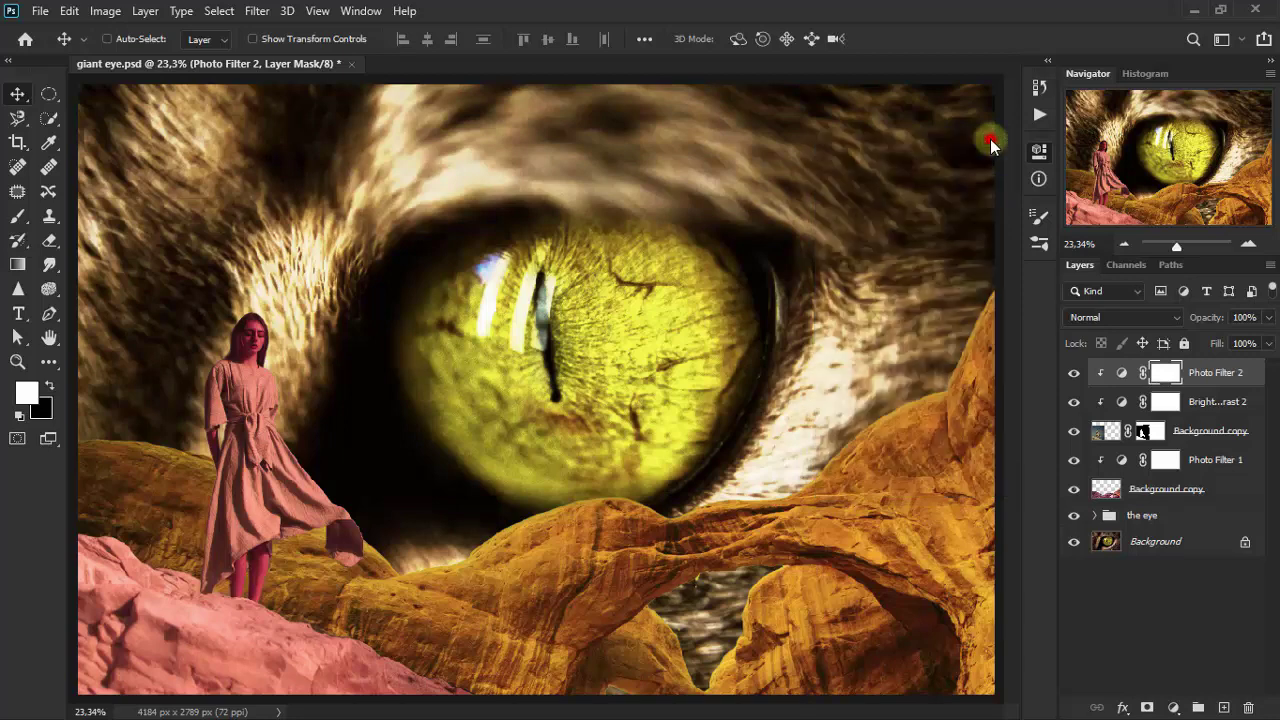
pyautogui.click(1086, 328)
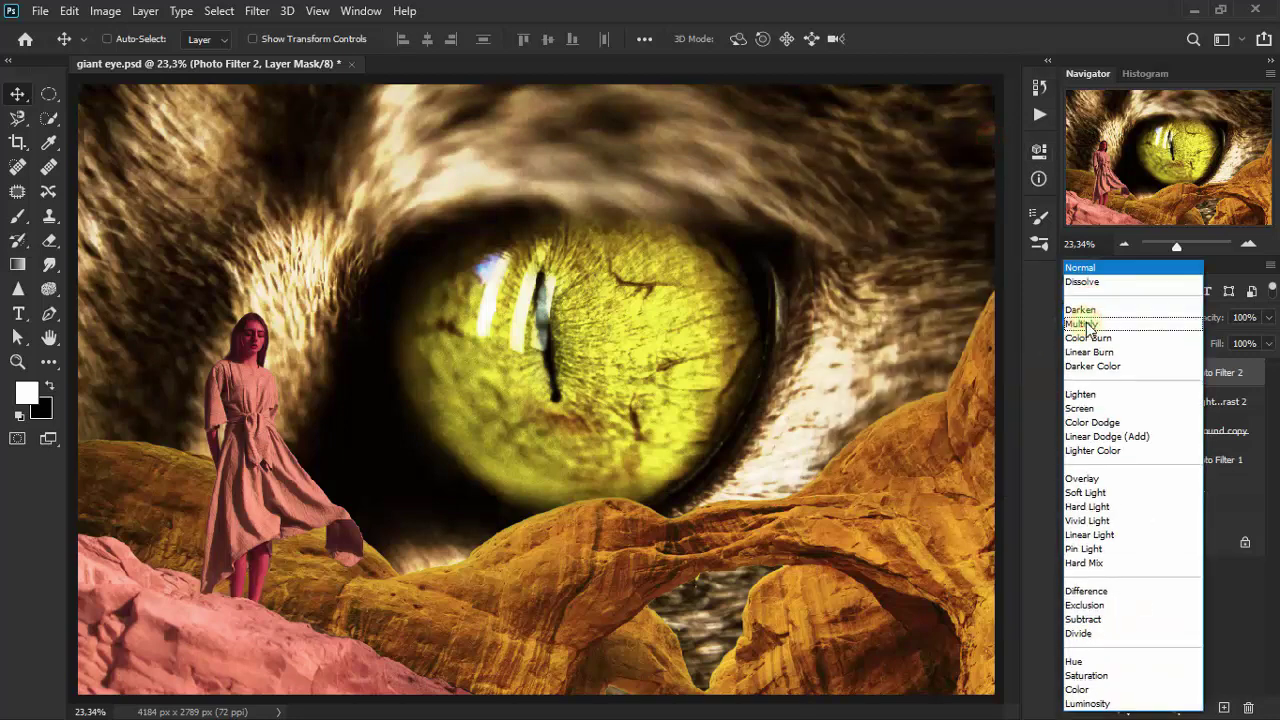
pyautogui.click(1095, 326)
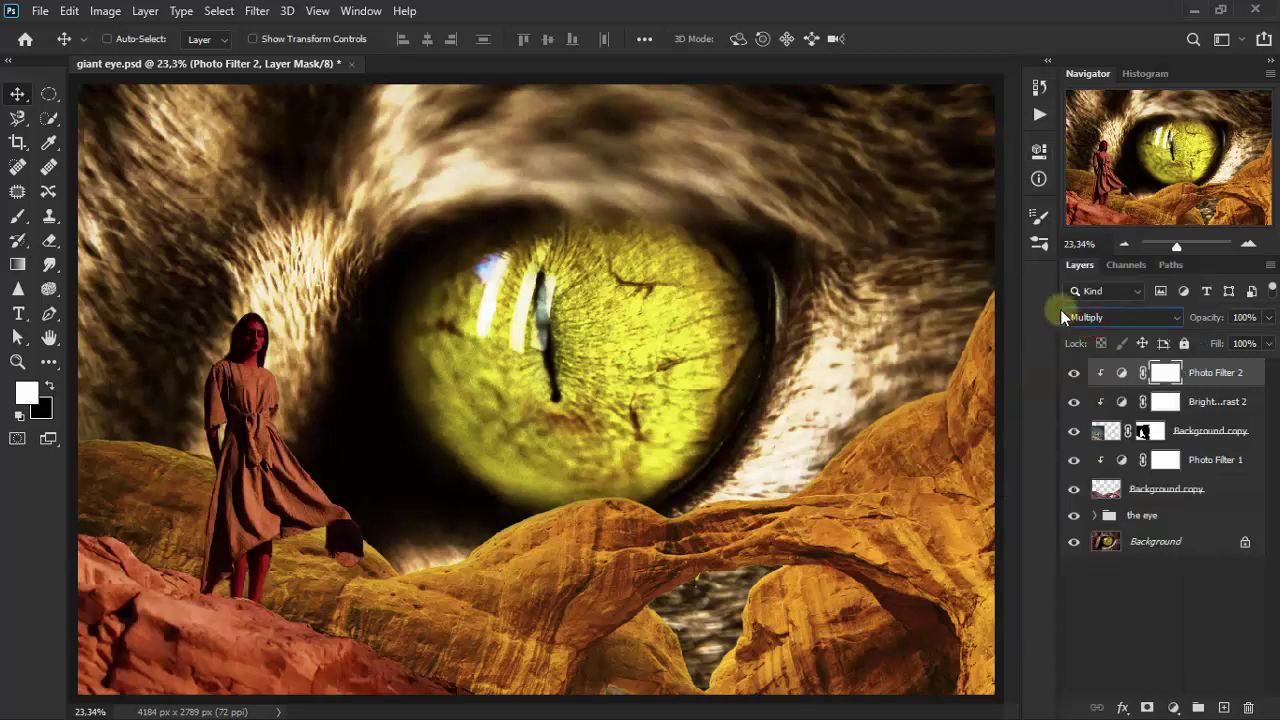
# Erase Photo Filter 2's mask over the girl with a 41%-opacity eraser enlarged to 175 px
pyautogui.click(50, 242)
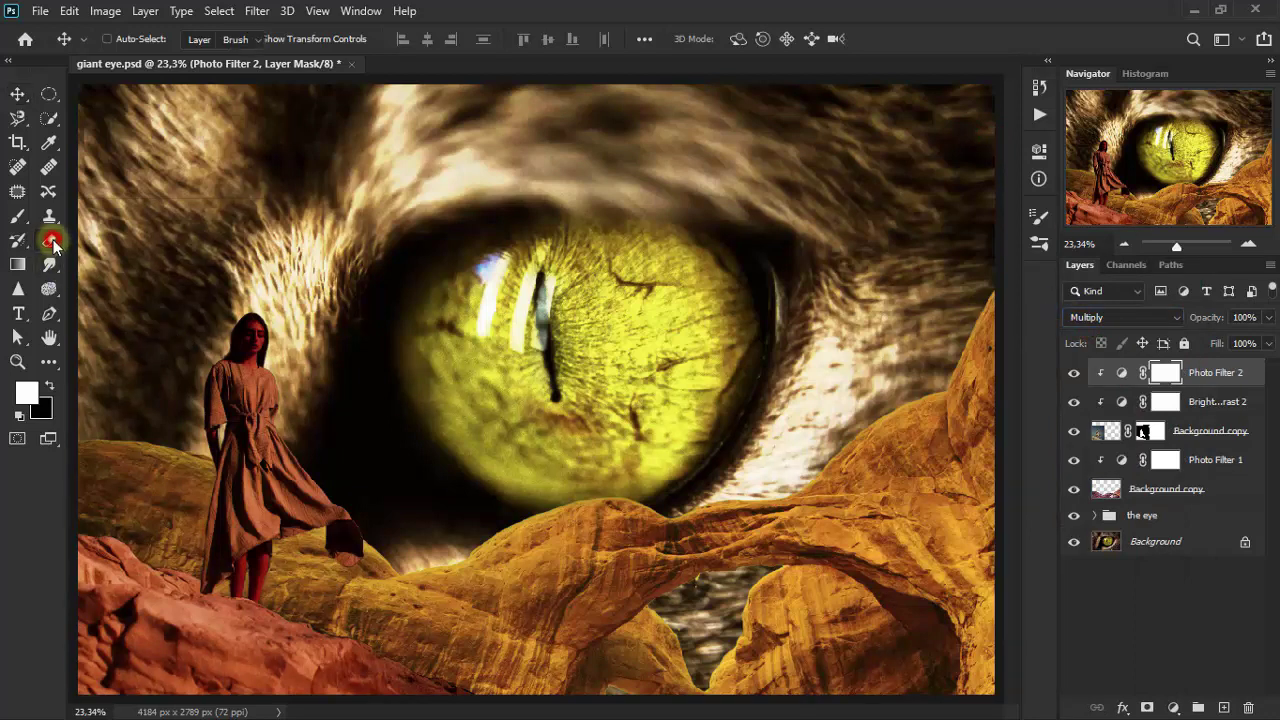
pyautogui.click(191, 248)
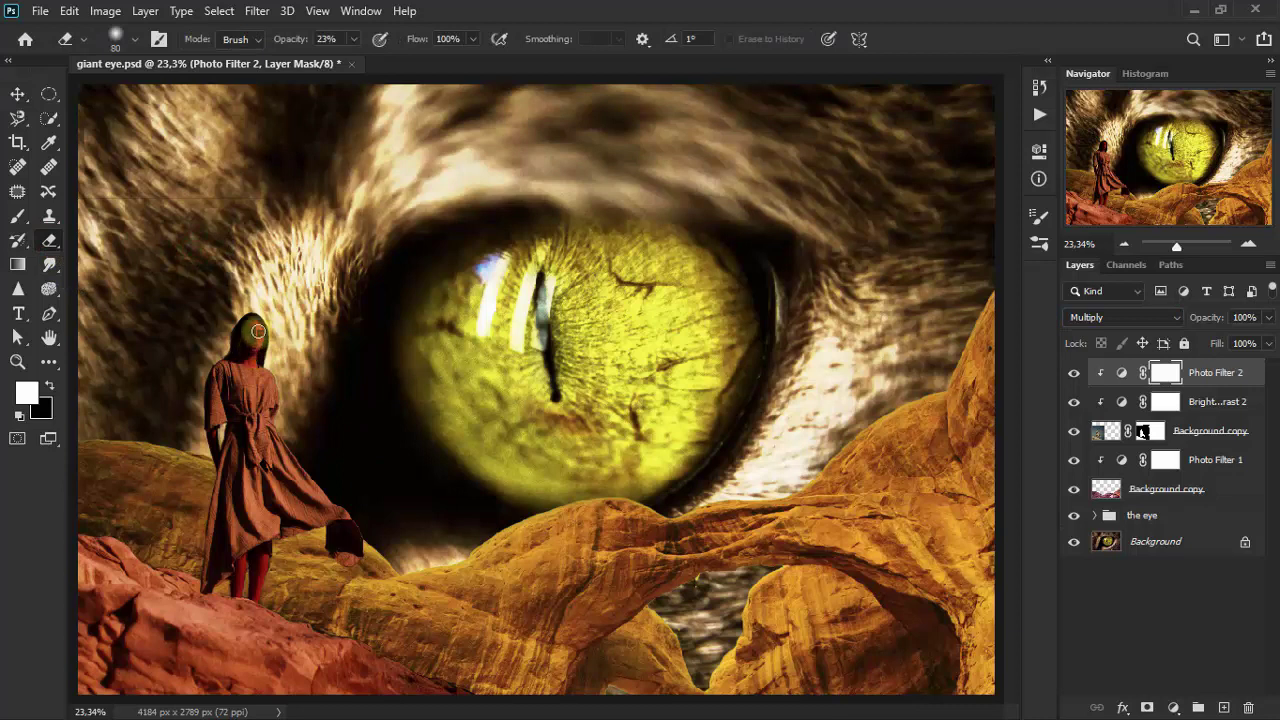
pyautogui.click(352, 39)
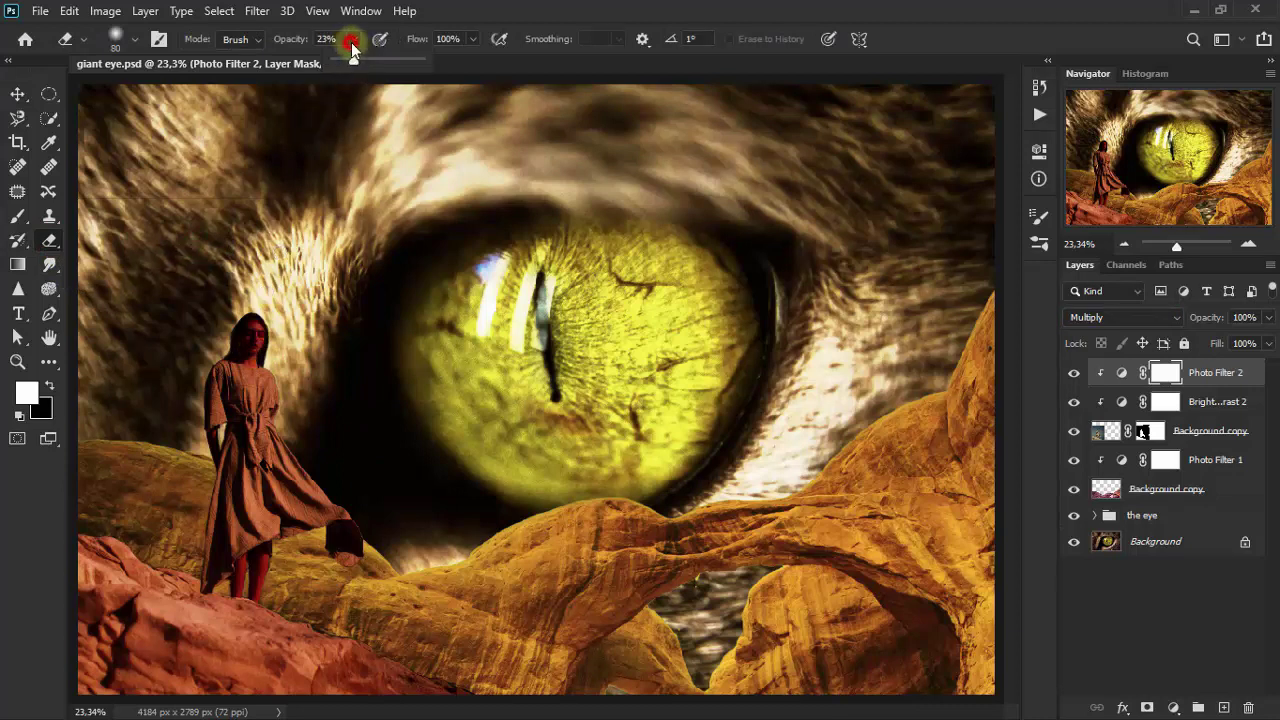
pyautogui.moveTo(353, 59); pyautogui.dragTo(370, 62)
pyautogui.click(466, 12)
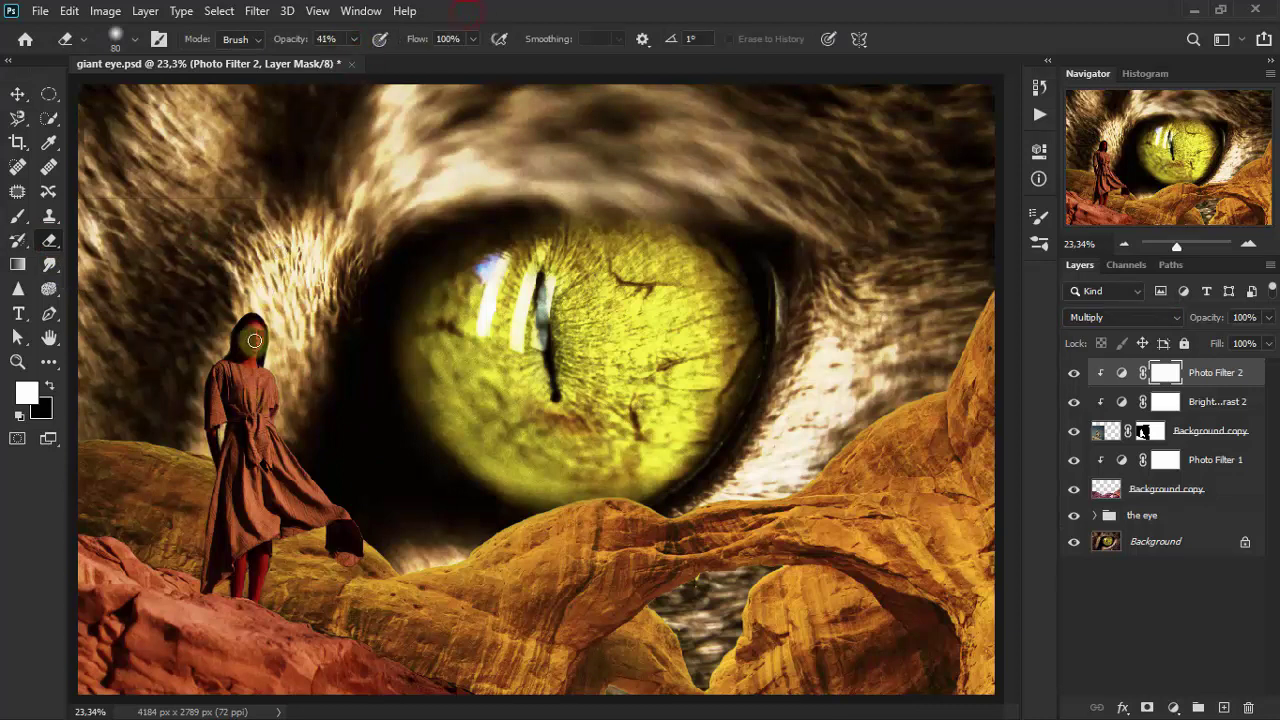
pyautogui.moveTo(256, 340); pyautogui.dragTo(252, 414)
pyautogui.press(']')
pyautogui.press(']')
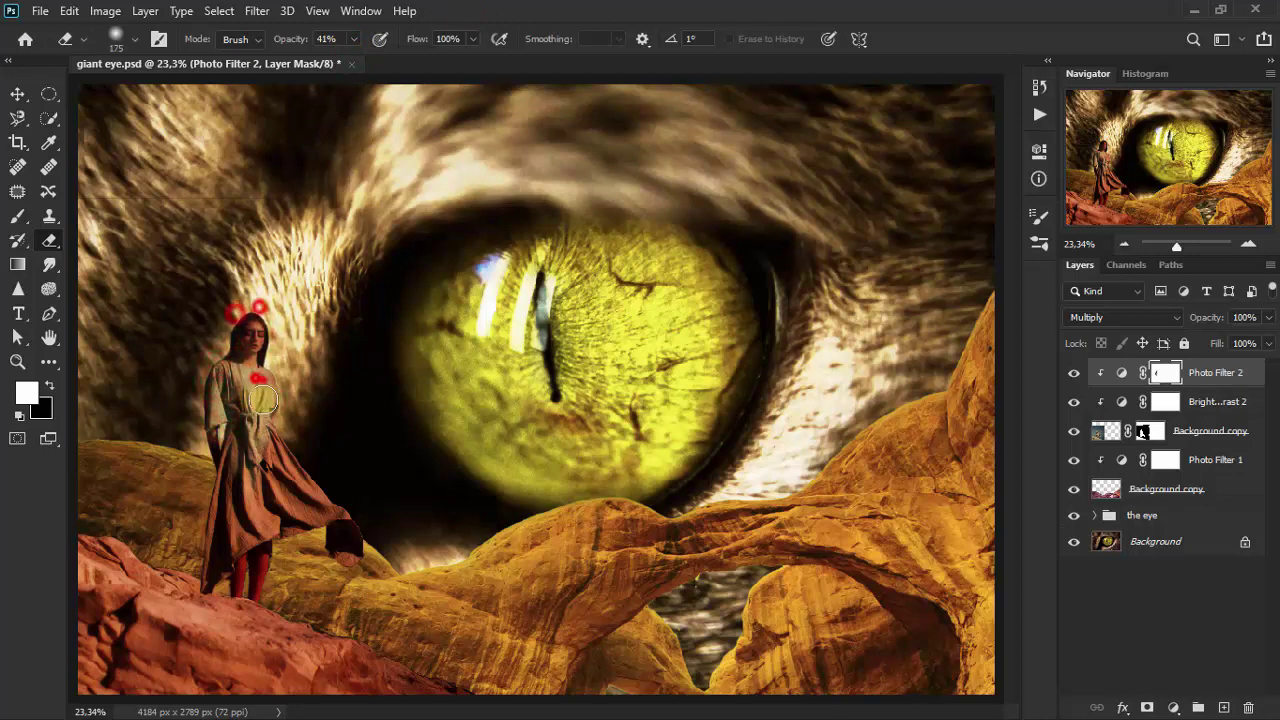
pyautogui.press(']')
pyautogui.press(']')
pyautogui.press(']')
pyautogui.moveTo(256, 370)
pyautogui.mouseDown()
pyautogui.moveTo(214, 571)
pyautogui.moveTo(297, 516)
pyautogui.moveTo(216, 463)
pyautogui.moveTo(272, 487)
pyautogui.moveTo(231, 551)
pyautogui.moveTo(251, 355)
pyautogui.moveTo(239, 366)
pyautogui.mouseUp()
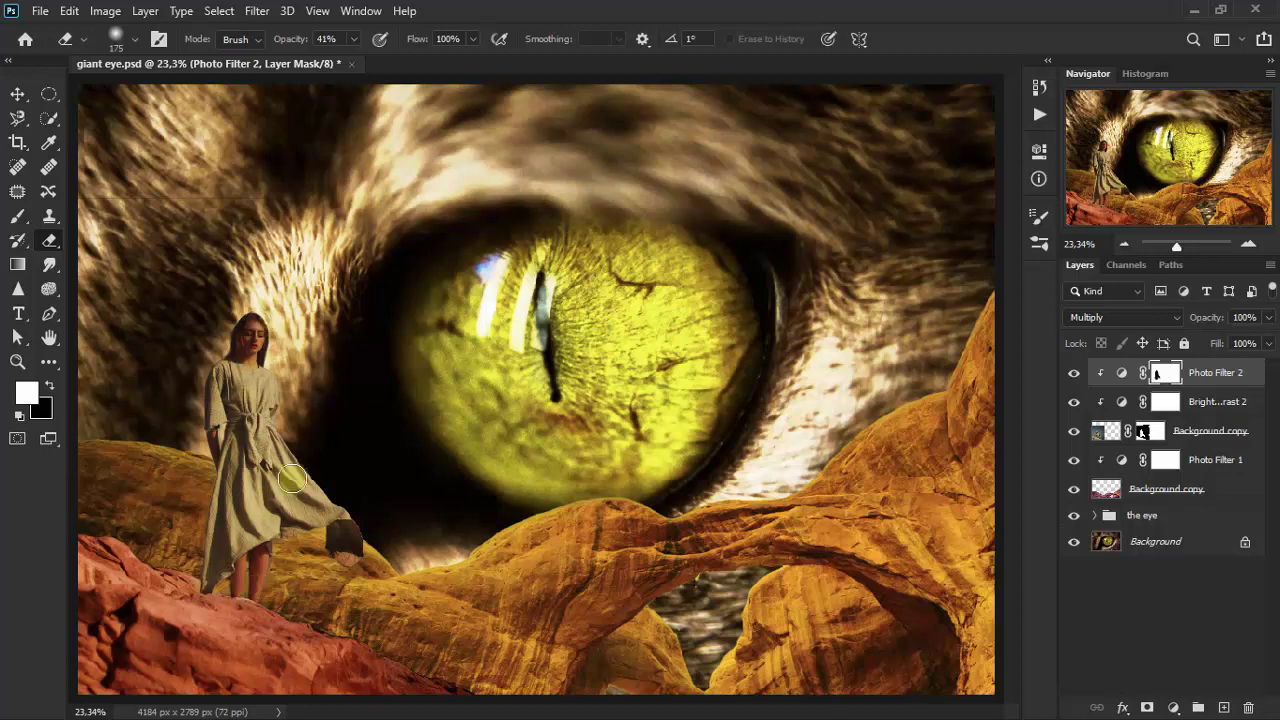
pyautogui.click(17, 97)
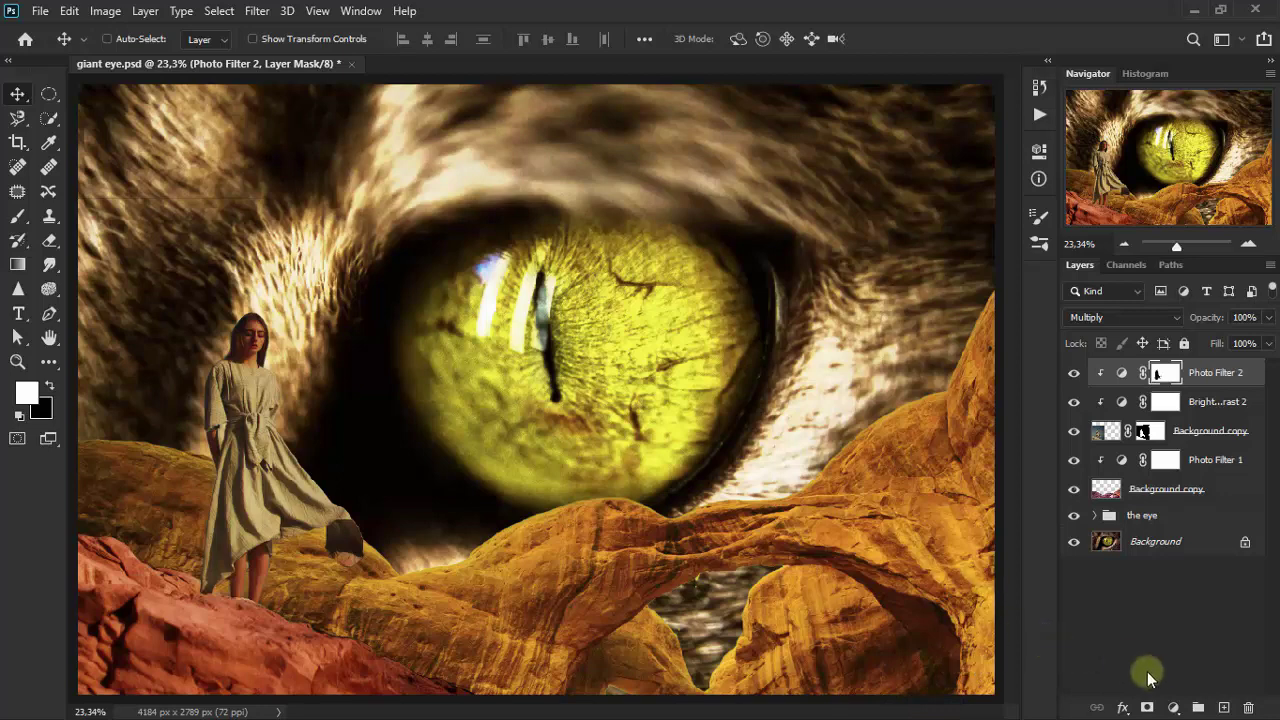
# Add a Vibrance layer clipped to the girl, with Vibrance +100 and Saturation -26
pyautogui.click(1173, 707)
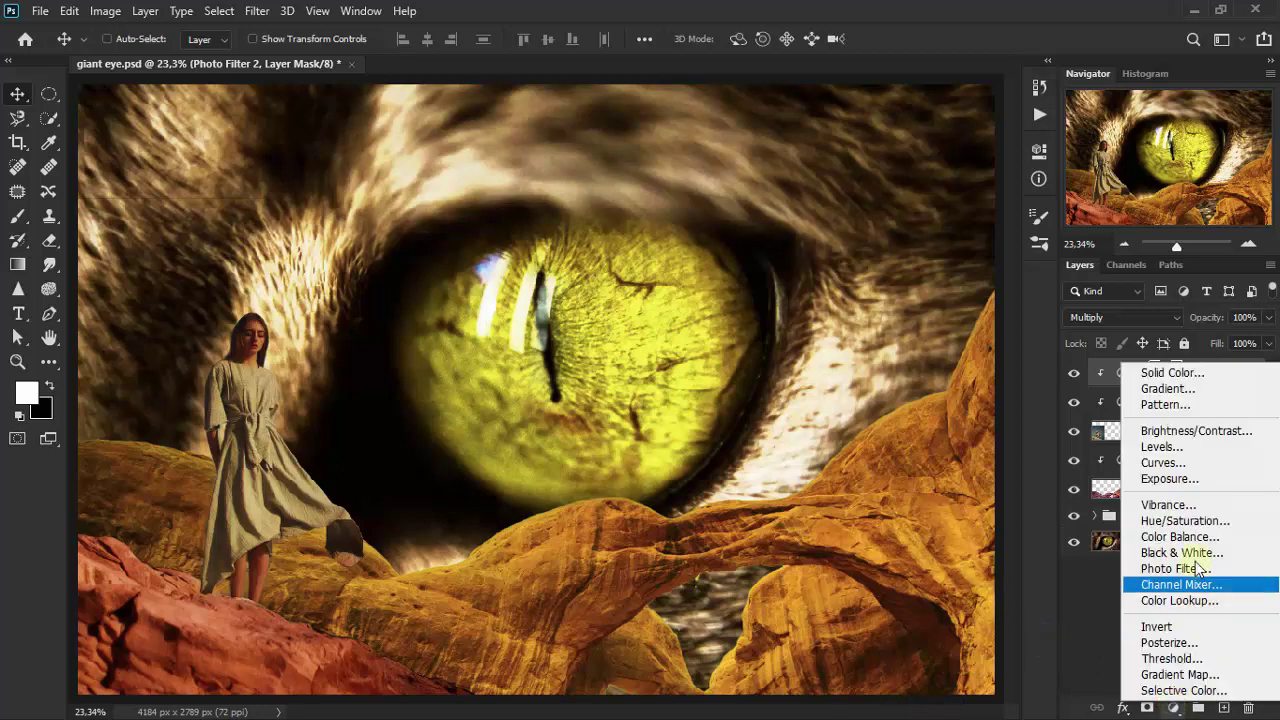
pyautogui.click(1205, 503)
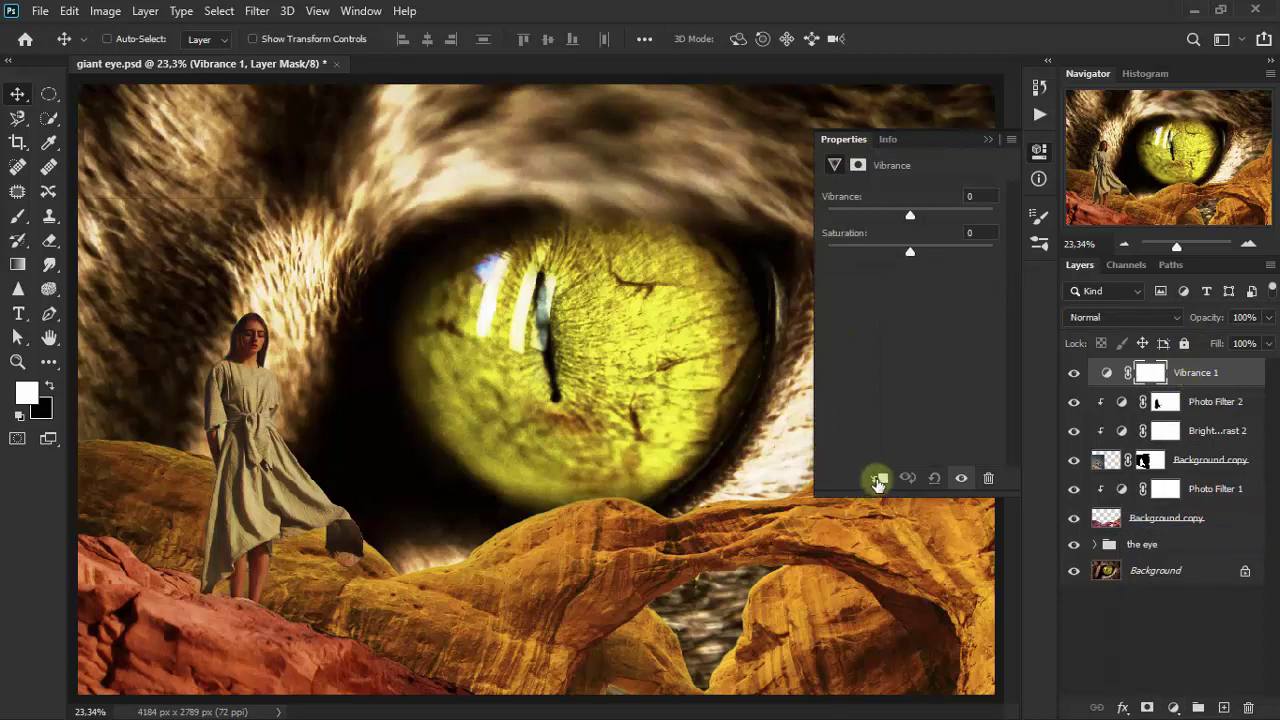
pyautogui.click(878, 480)
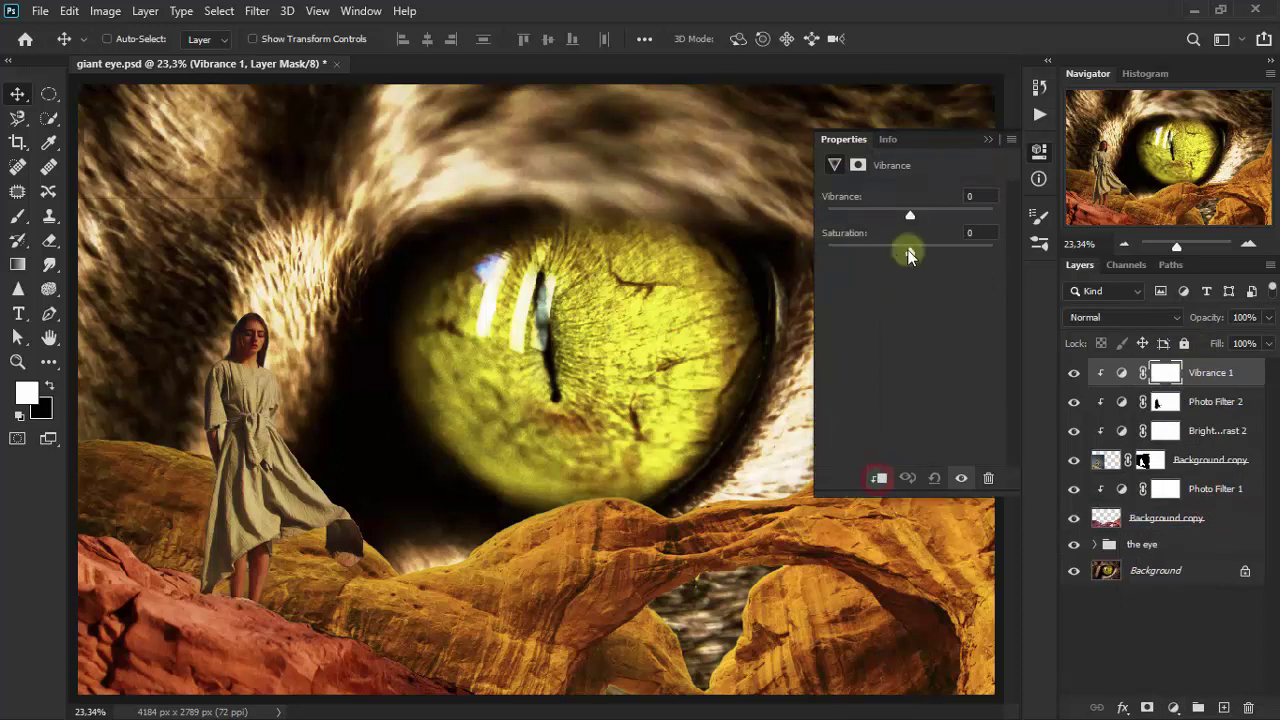
pyautogui.moveTo(910, 216); pyautogui.dragTo(992, 215)
pyautogui.moveTo(911, 253); pyautogui.dragTo(887, 251)
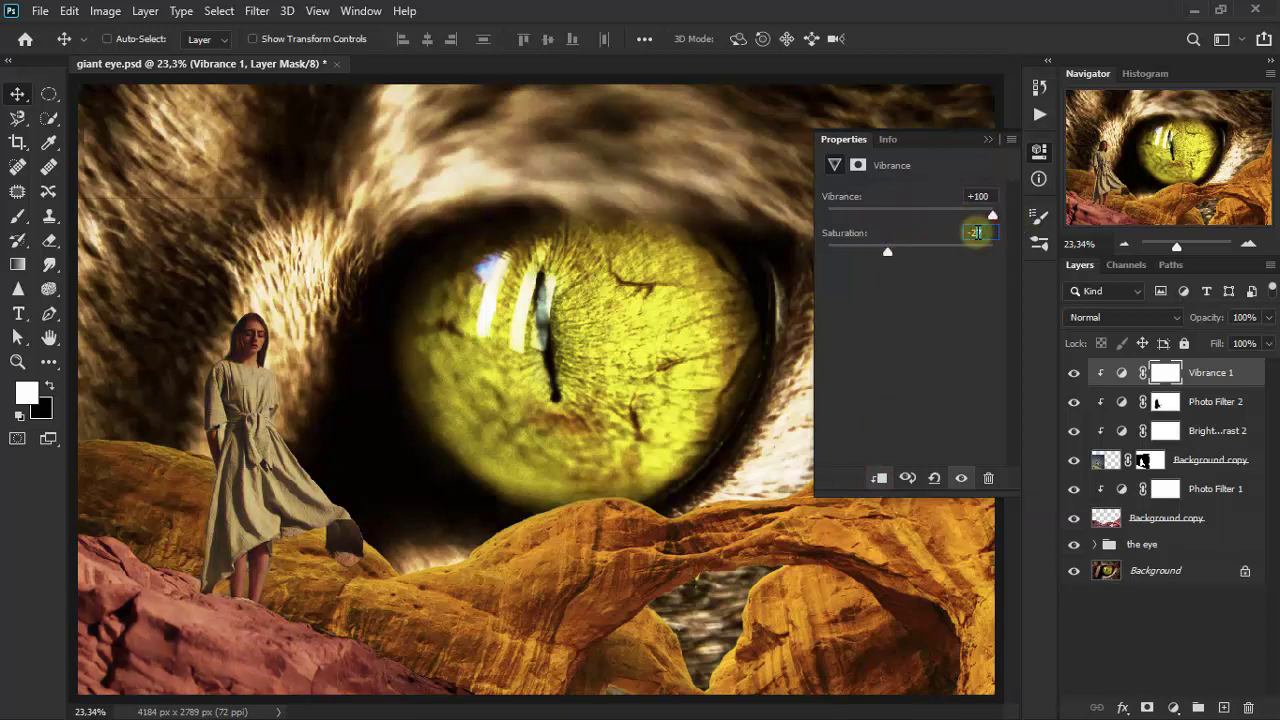
pyautogui.press('Up')
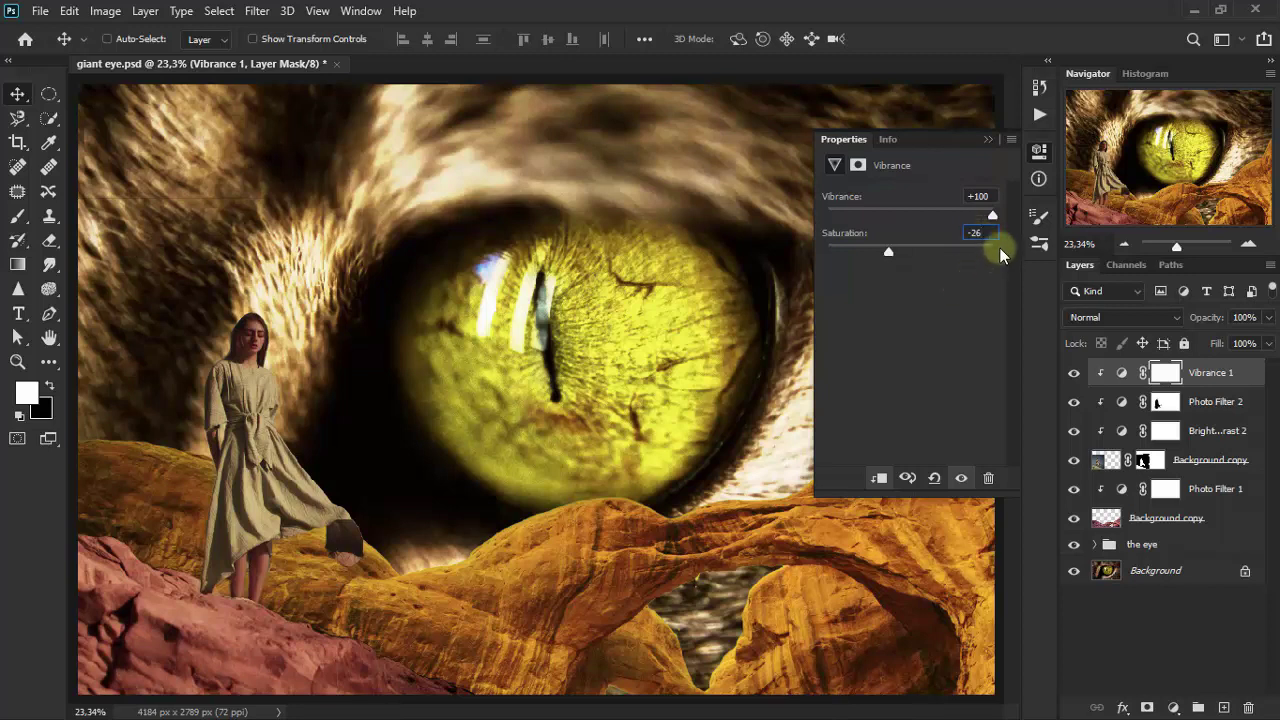
pyautogui.click(990, 141)
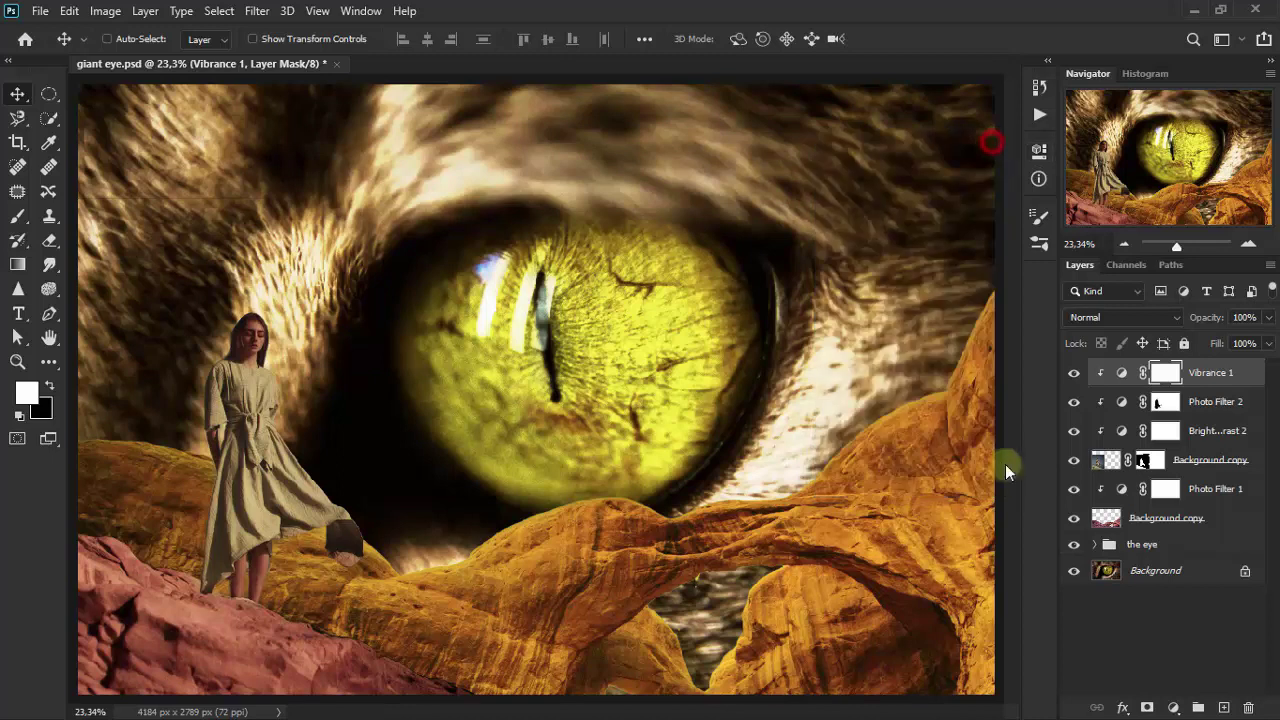
# Add Color Lookup 2 clipped to the girl, load the Crisp_Winter.look 3DLUT, and set it to Screen
pyautogui.click(1173, 707)
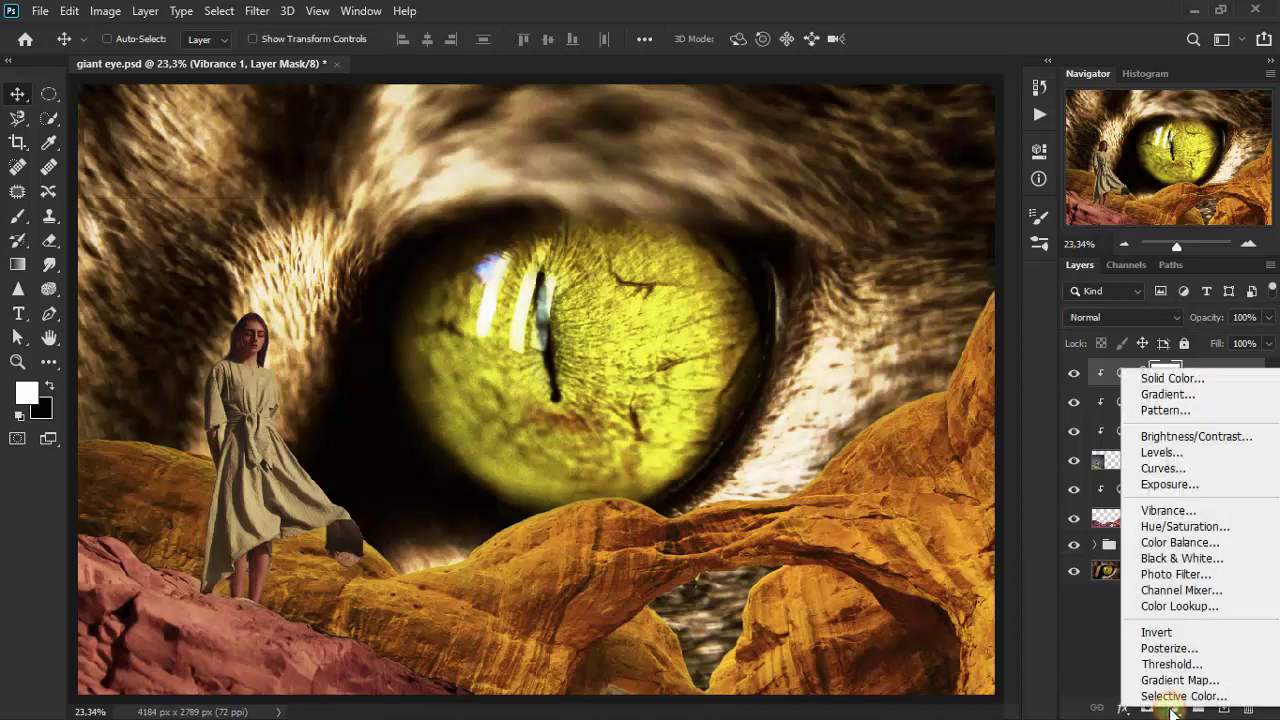
pyautogui.click(1200, 606)
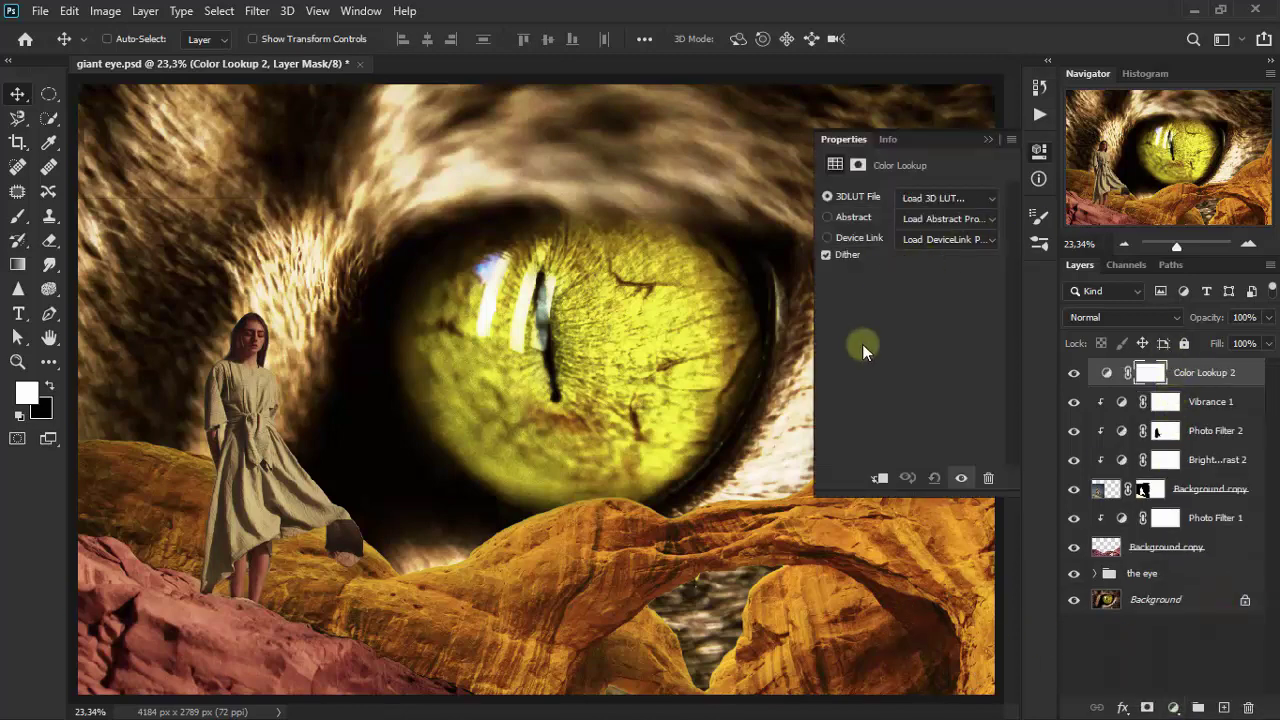
pyautogui.click(883, 480)
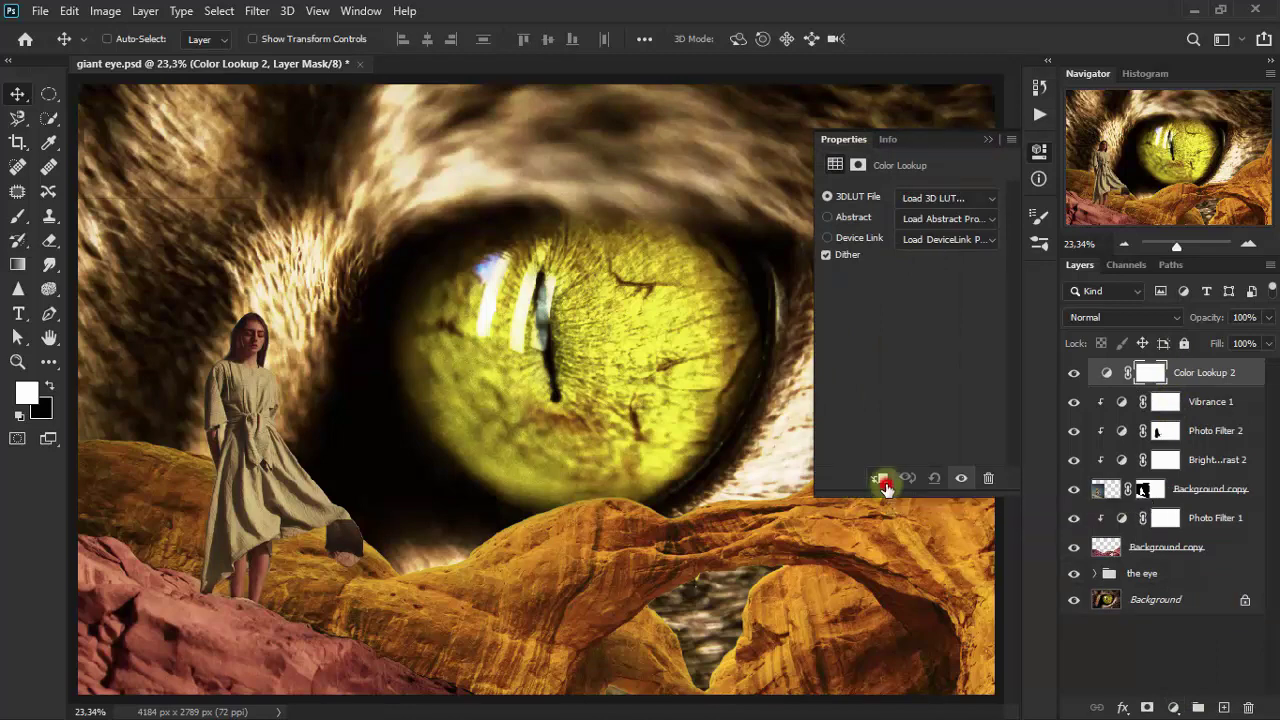
pyautogui.click(960, 201)
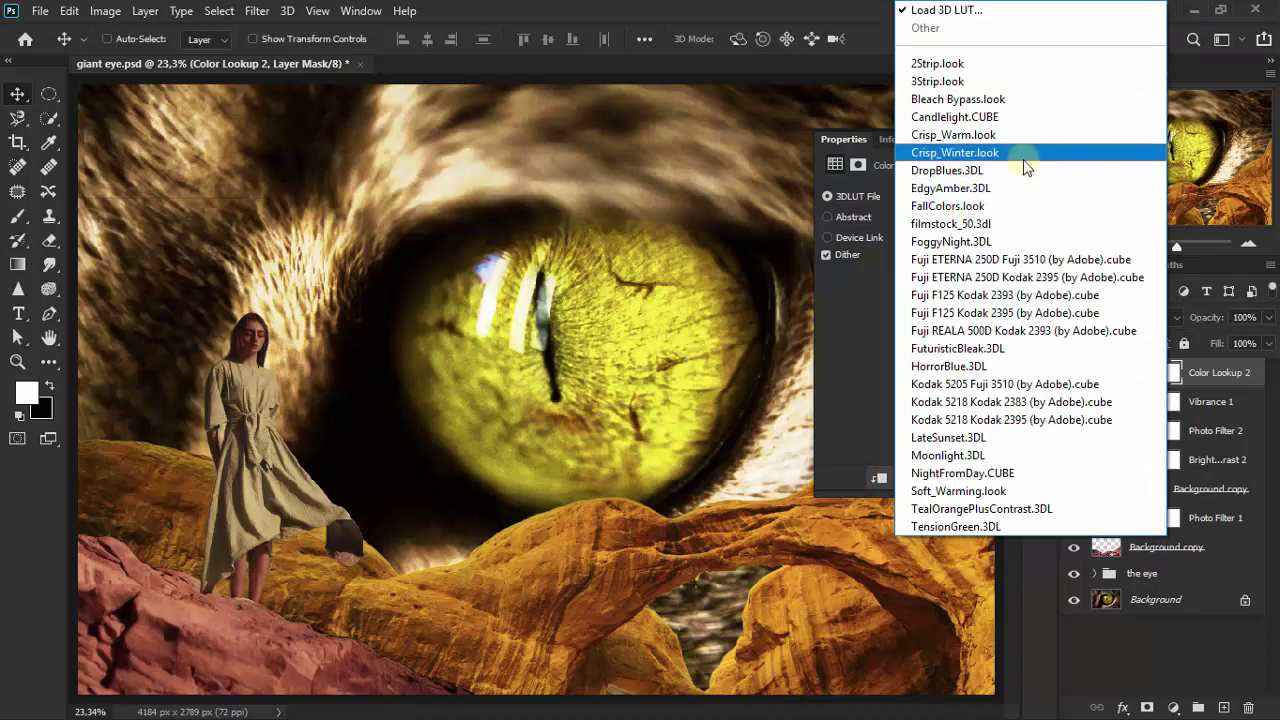
pyautogui.click(1026, 160)
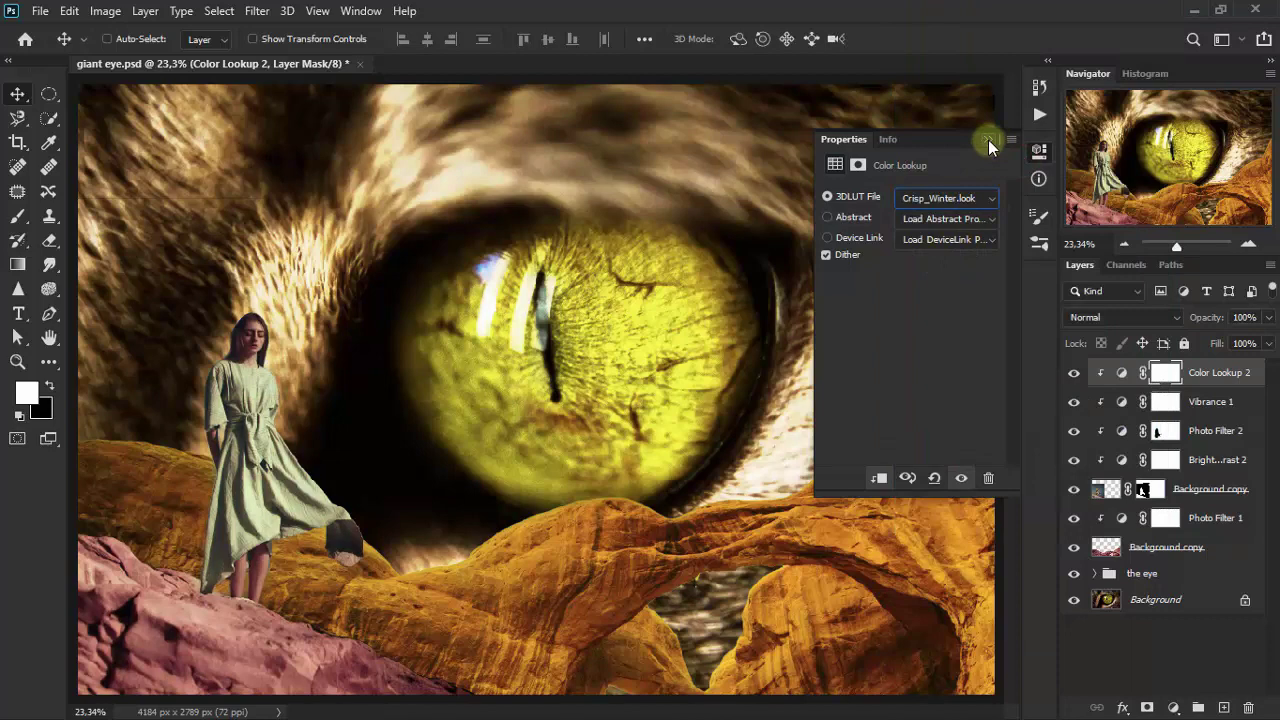
pyautogui.click(988, 140)
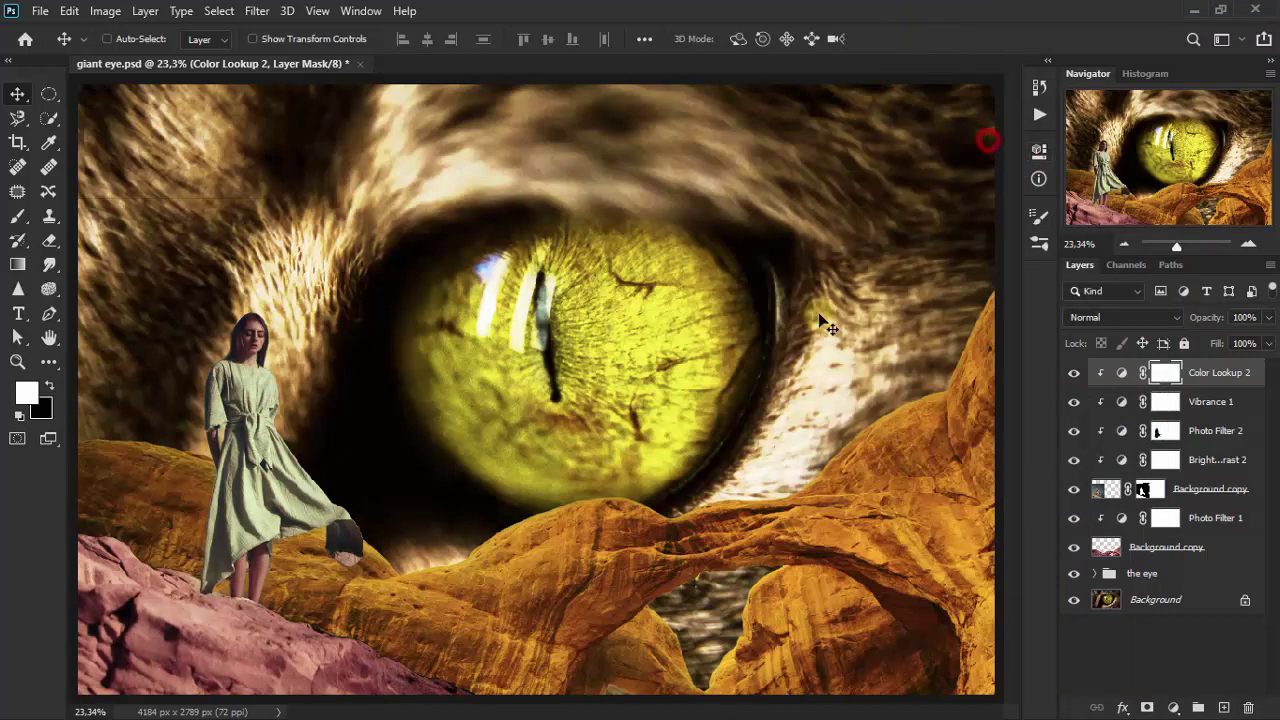
pyautogui.click(1092, 318)
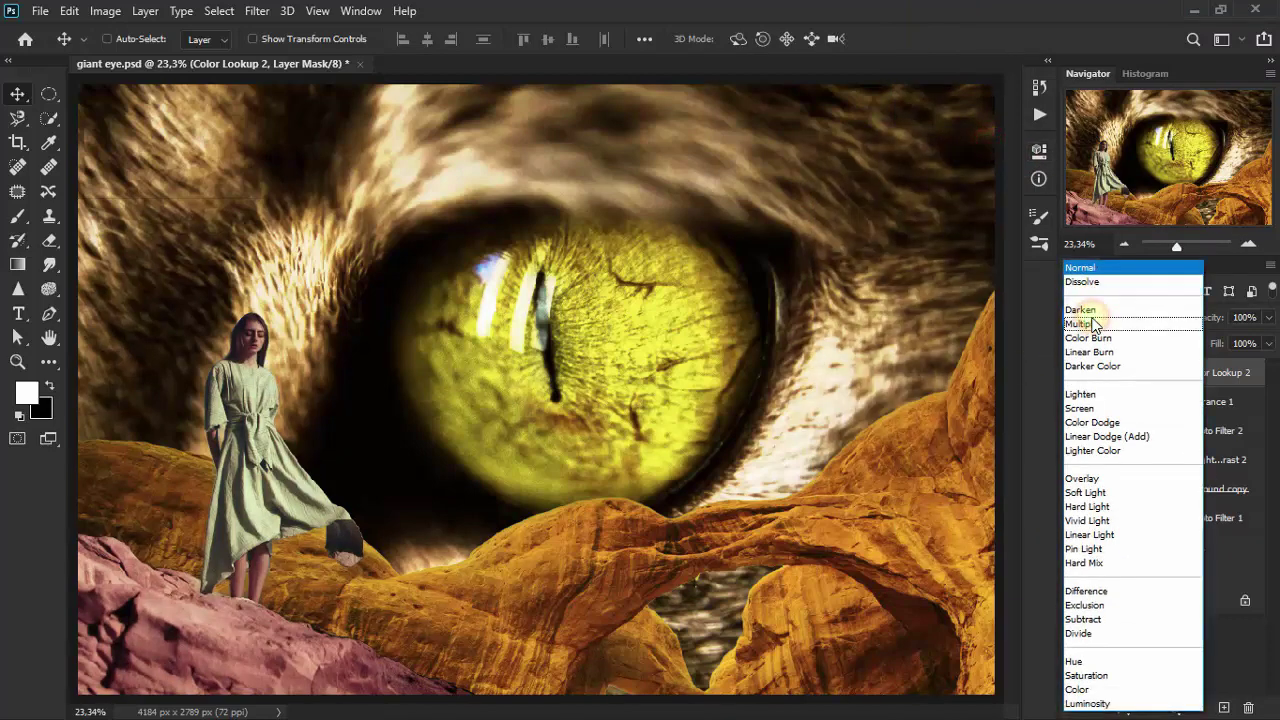
pyautogui.click(1108, 410)
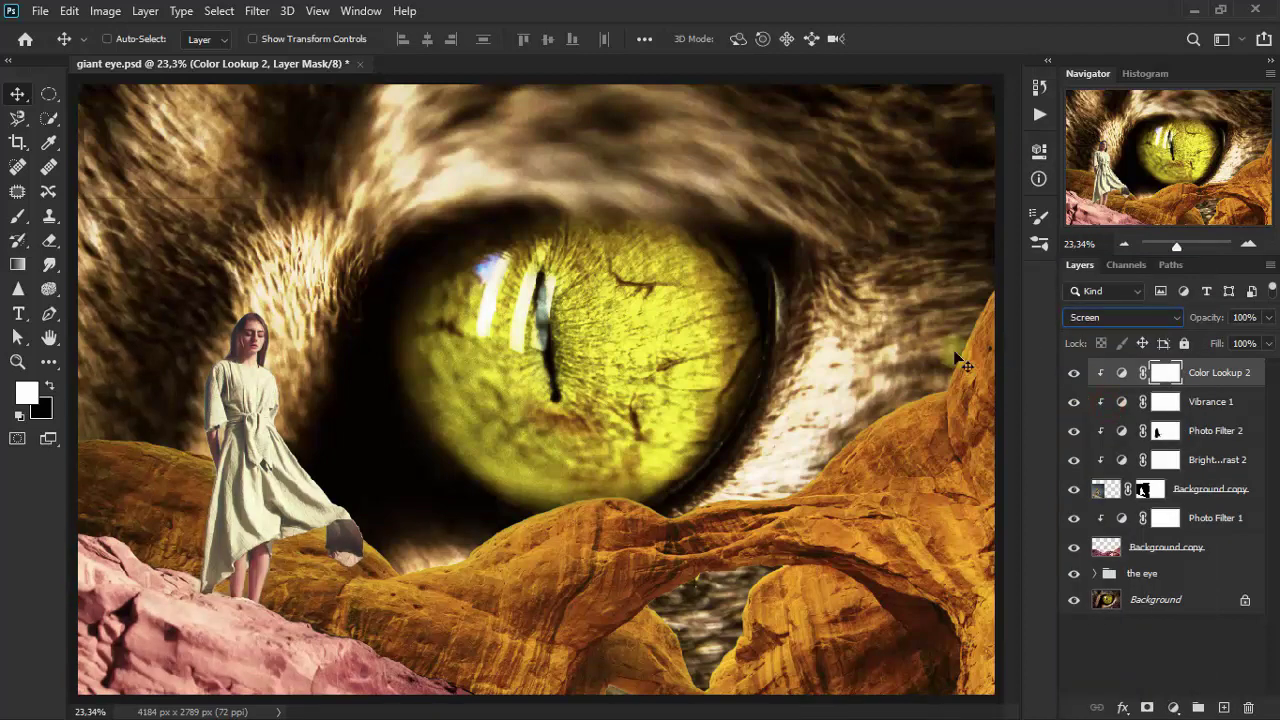
# Zoom out and erase Color Lookup 2's mask along the lower-left pink rocks beneath the girl
pyautogui.click(50, 242)
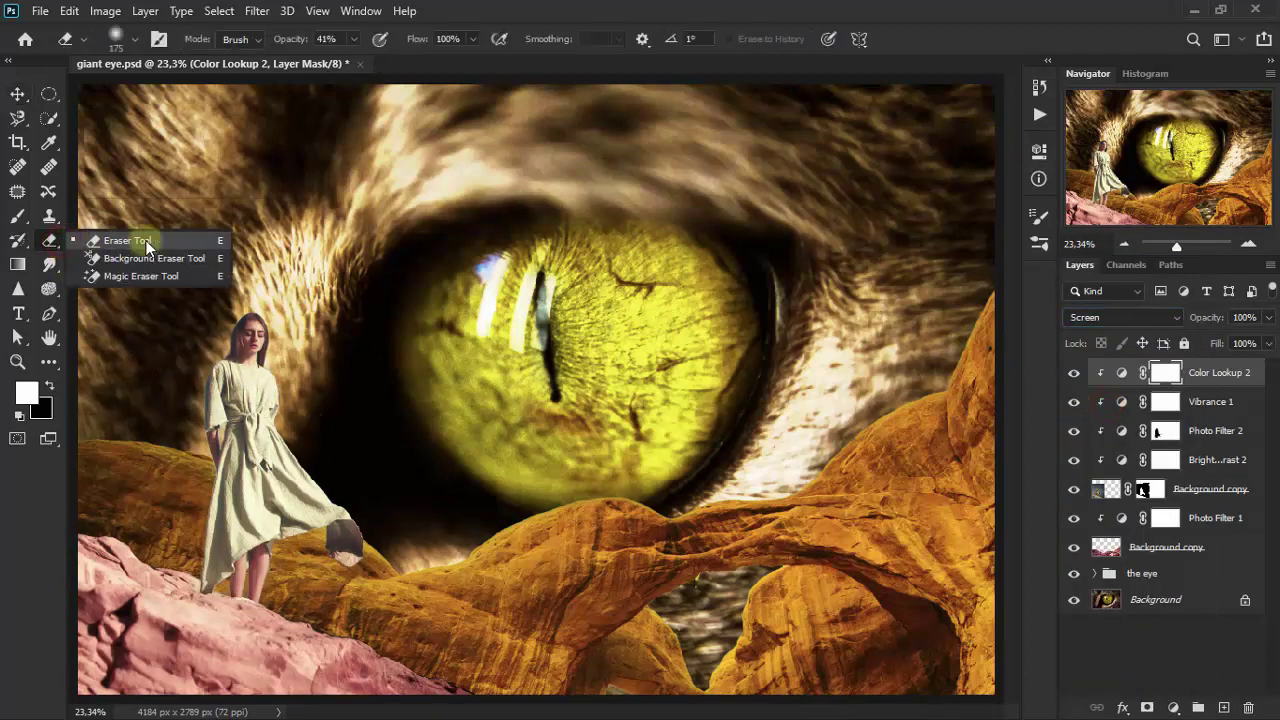
pyautogui.click(130, 244)
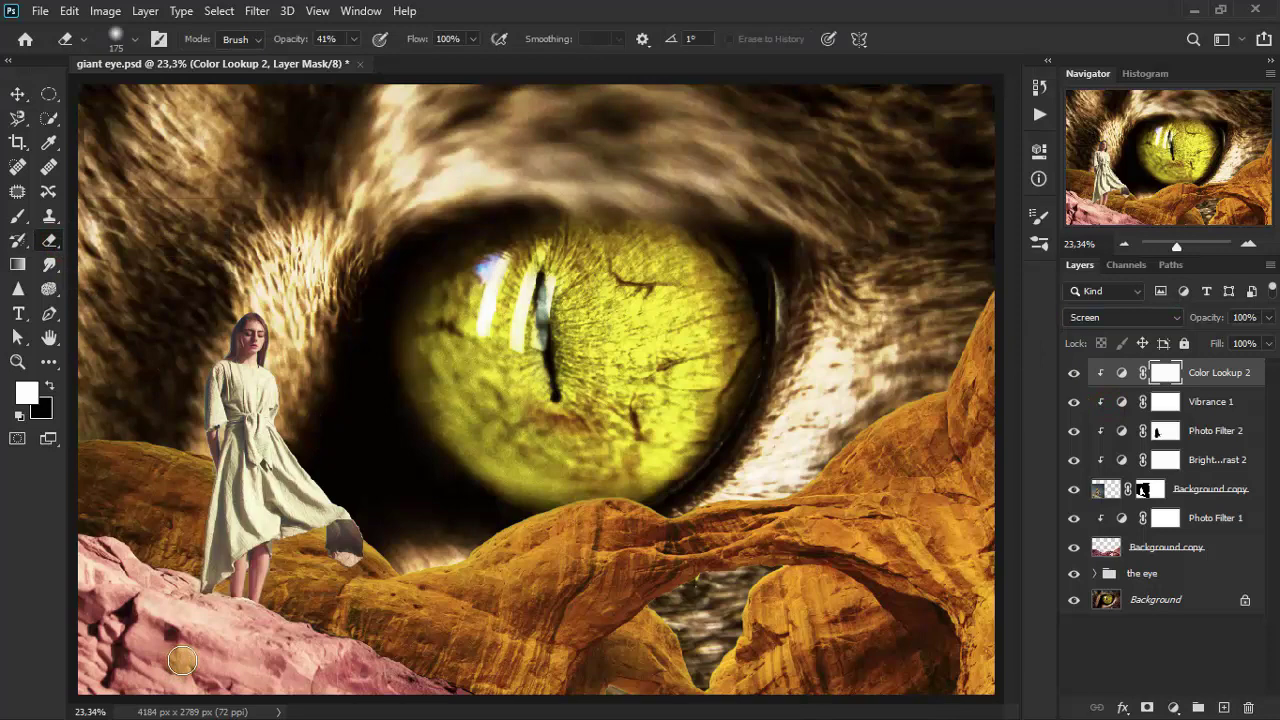
pyautogui.hotkey('ctrl', '-')
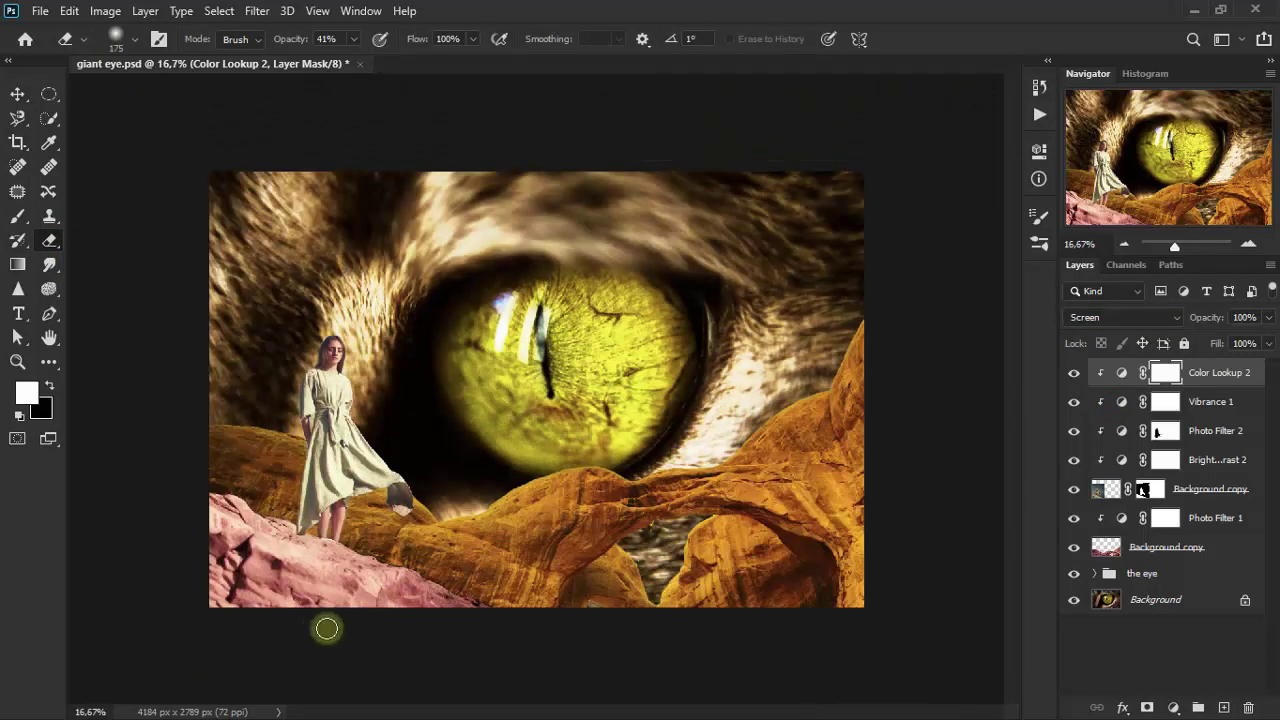
pyautogui.moveTo(449, 614)
pyautogui.mouseDown()
pyautogui.moveTo(283, 565)
pyautogui.moveTo(292, 540)
pyautogui.moveTo(431, 606)
pyautogui.moveTo(334, 606)
pyautogui.moveTo(241, 565)
pyautogui.moveTo(286, 551)
pyautogui.moveTo(209, 560)
pyautogui.moveTo(351, 608)
pyautogui.moveTo(397, 580)
pyautogui.moveTo(451, 609)
pyautogui.moveTo(250, 553)
pyautogui.moveTo(217, 598)
pyautogui.moveTo(313, 604)
pyautogui.moveTo(214, 590)
pyautogui.mouseUp()
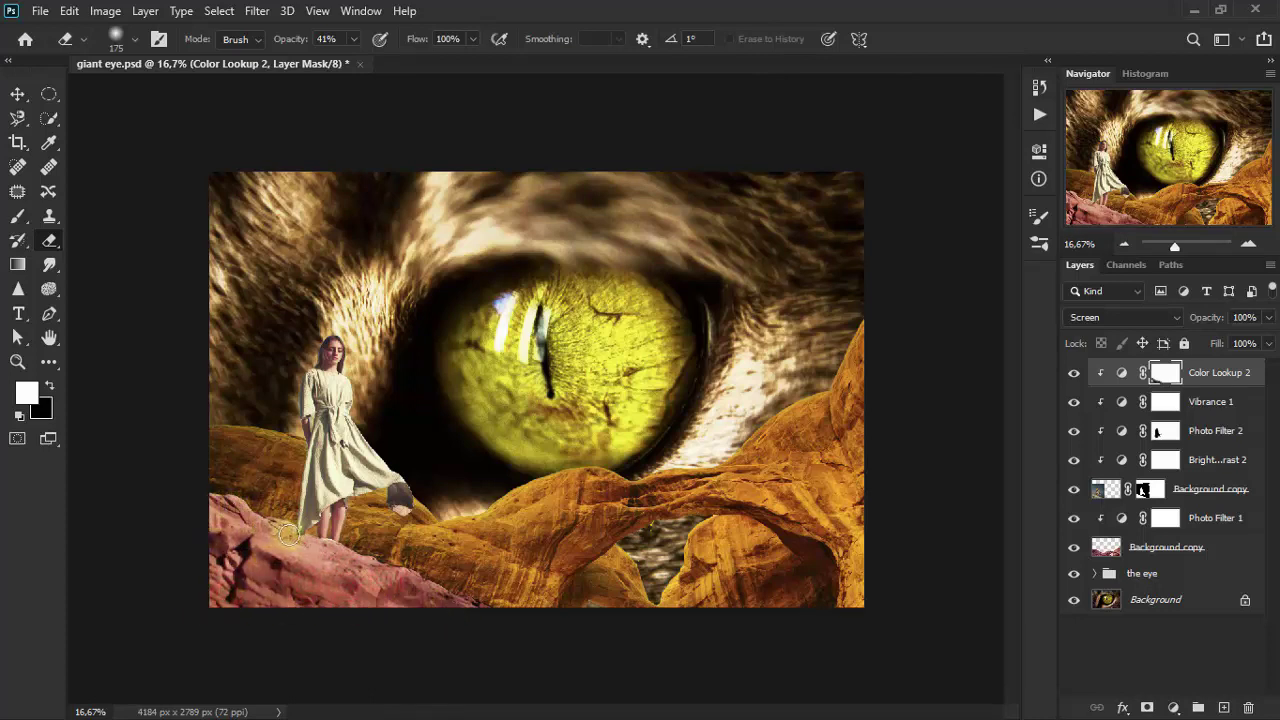
pyautogui.moveTo(326, 551)
pyautogui.mouseDown()
pyautogui.moveTo(457, 606)
pyautogui.moveTo(257, 600)
pyautogui.moveTo(257, 543)
pyautogui.moveTo(206, 510)
pyautogui.moveTo(310, 547)
pyautogui.moveTo(349, 594)
pyautogui.moveTo(214, 537)
pyautogui.moveTo(363, 577)
pyautogui.moveTo(289, 551)
pyautogui.moveTo(215, 571)
pyautogui.mouseUp()
# Fit the image to the window and group all the girl and stone layers with Ctrl+G
pyautogui.click(17, 363)
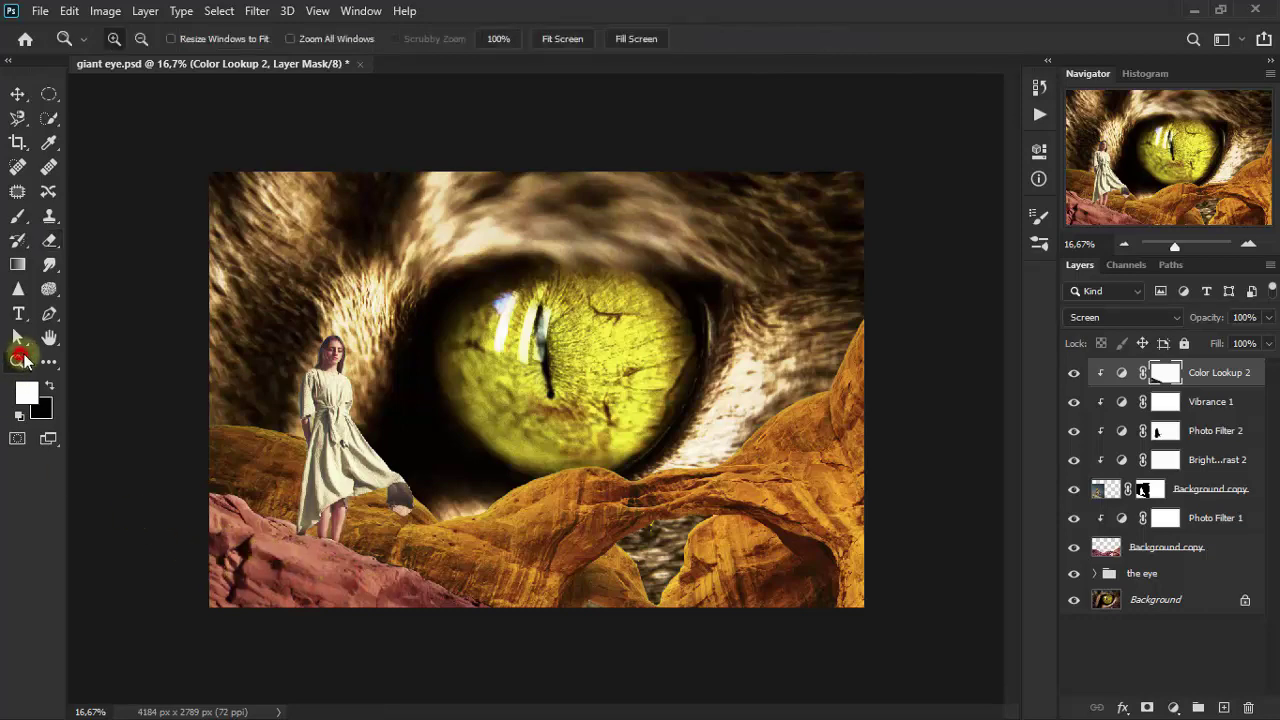
pyautogui.rightClick(263, 413)
pyautogui.click(331, 425)
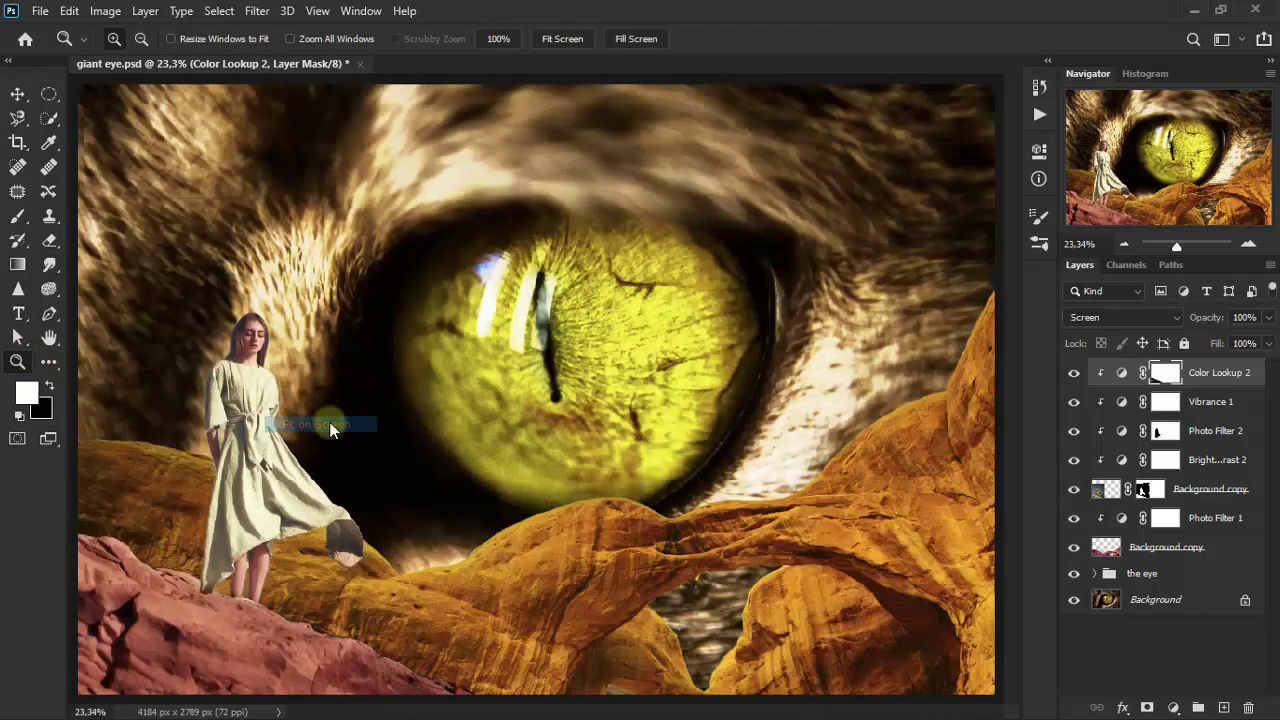
pyautogui.click(17, 94)
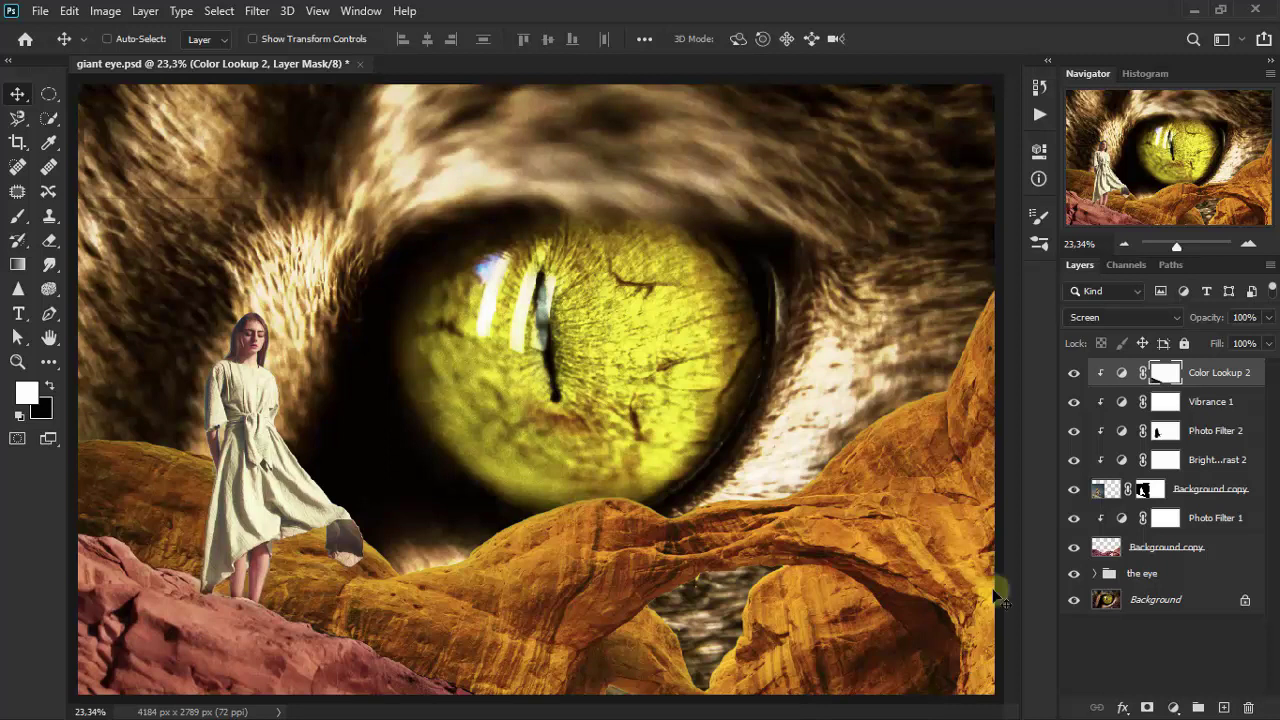
pyautogui.keyDown('shift'); pyautogui.click(1226, 549); pyautogui.keyUp('shift')
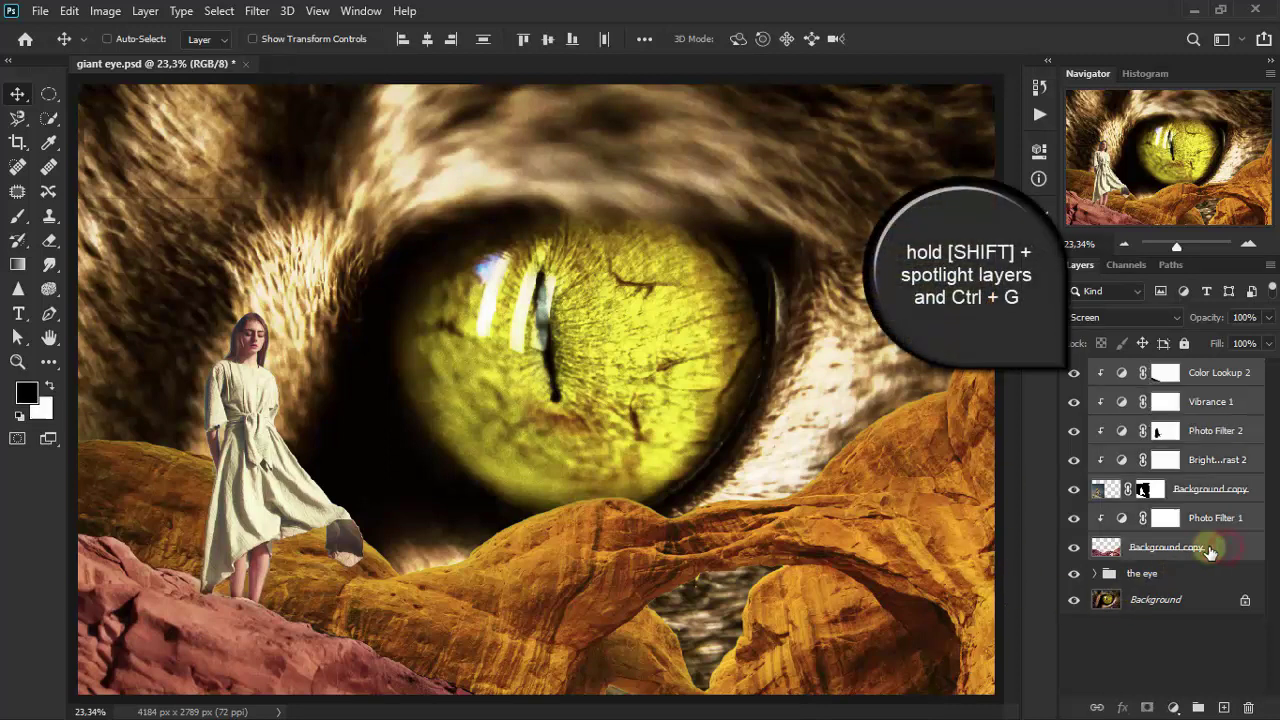
pyautogui.hotkey('ctrl', 'g')
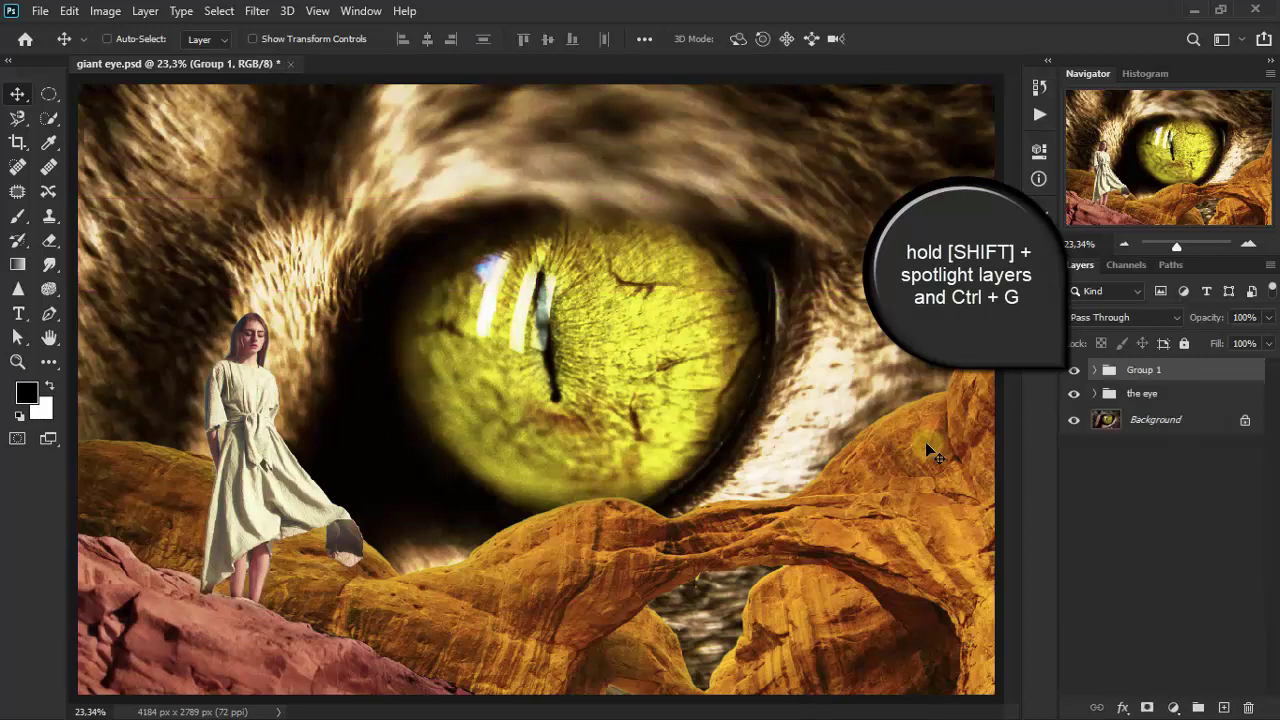
# Name the group 'girl and stones' and drag the lamp image from File Explorer toward Photoshop
pyautogui.doubleClick(1159, 369)
pyautogui.write('girl and stone')
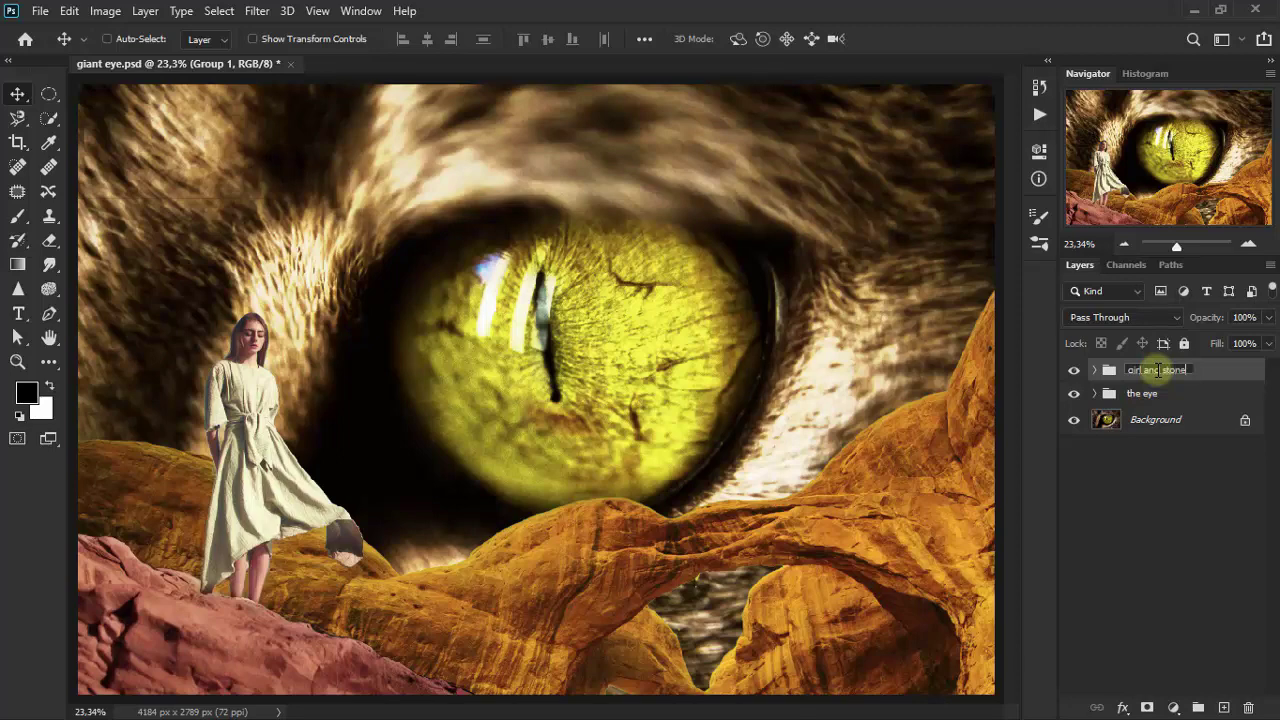
pyautogui.write('s')
pyautogui.click(1234, 372)
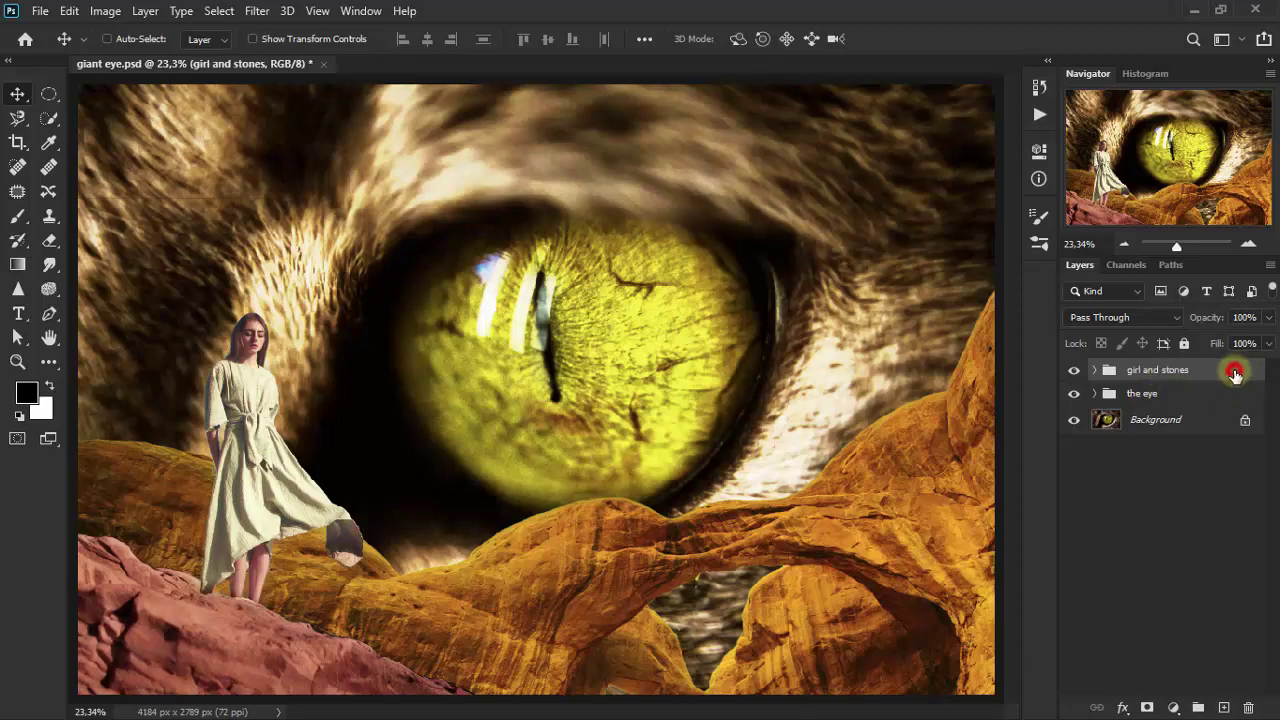
pyautogui.click(1073, 370)
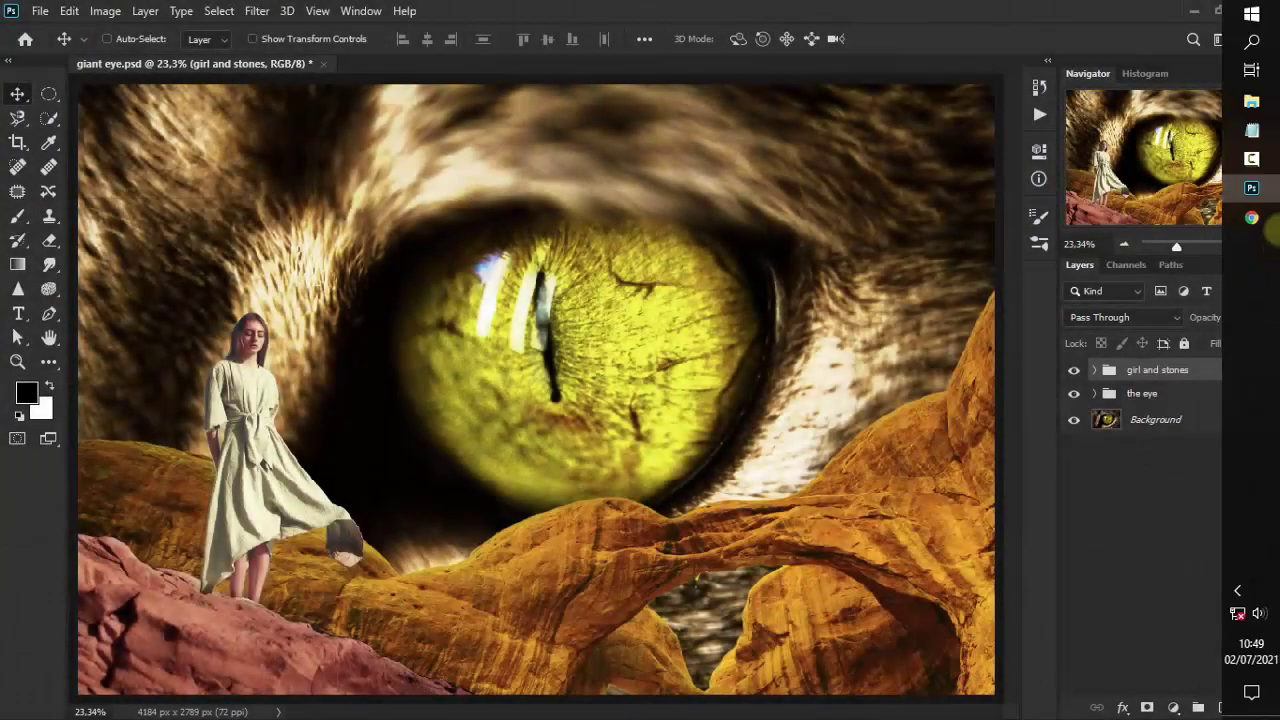
pyautogui.click(1251, 101)
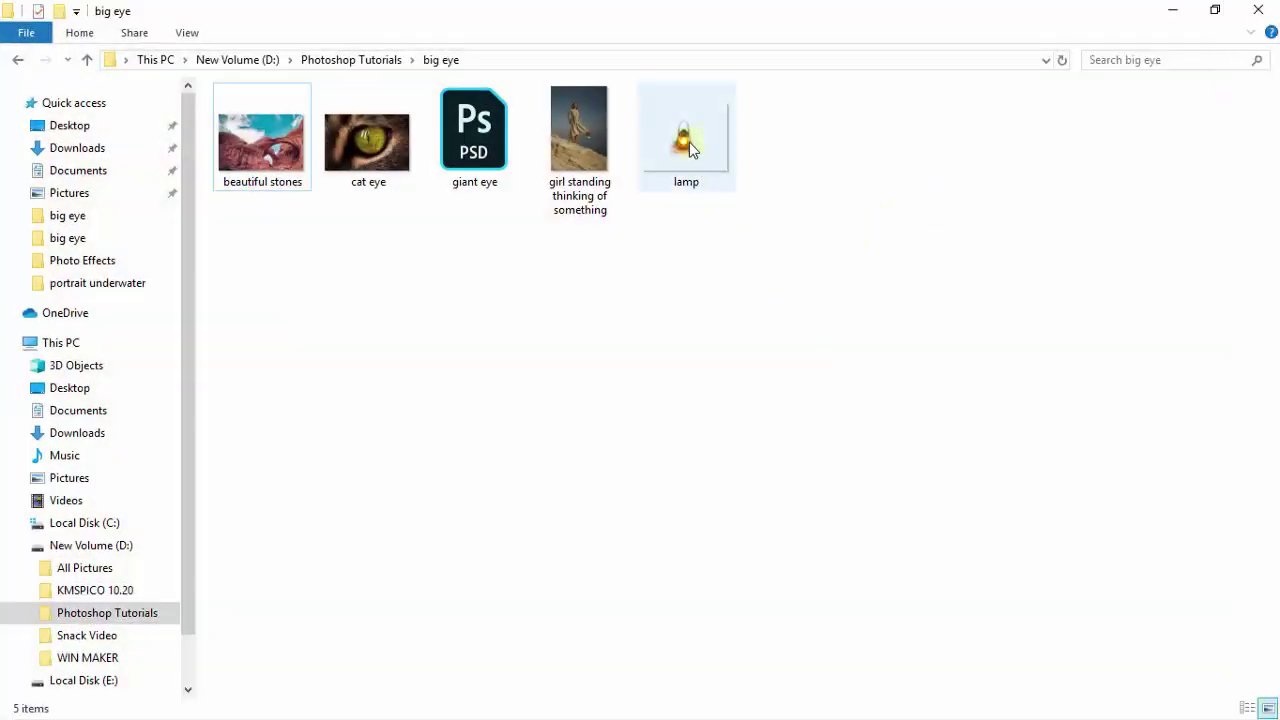
pyautogui.moveTo(735, 155); pyautogui.dragTo(1265, 212)
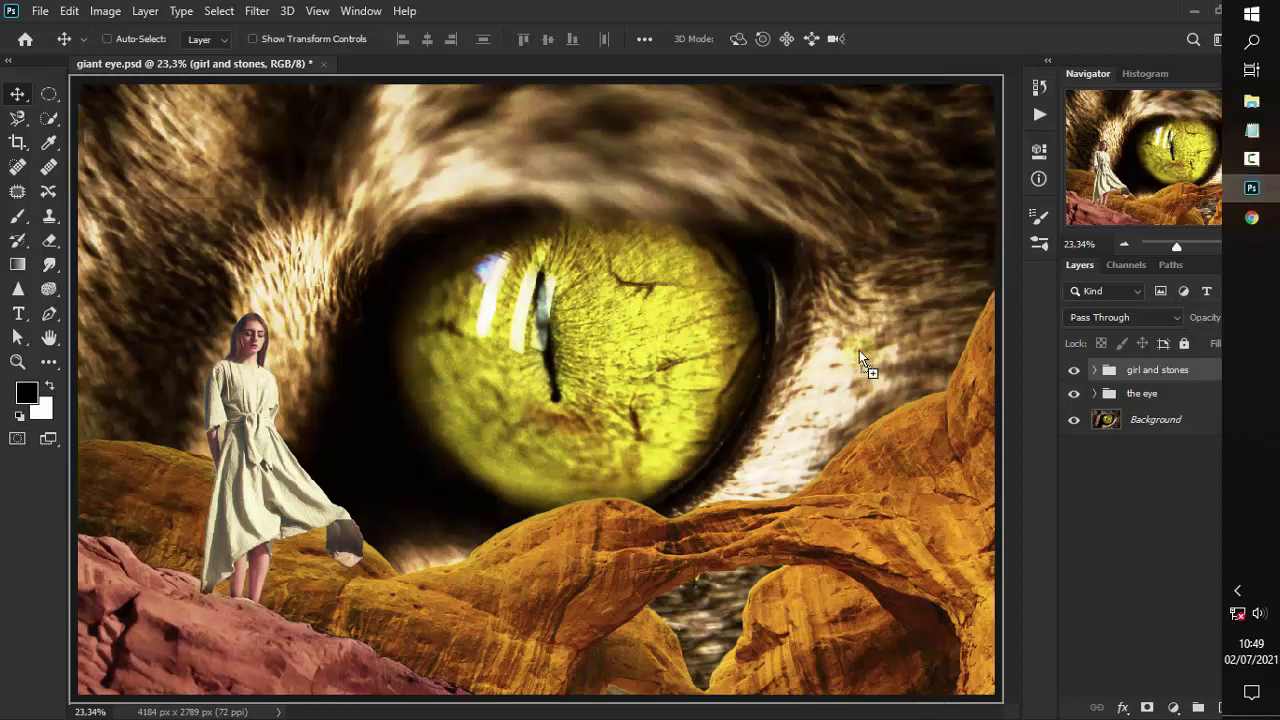
# Place the lamp image and set it on the rocks beside the girl's feet at lower left
pyautogui.moveTo(1265, 212); pyautogui.dragTo(676, 483)
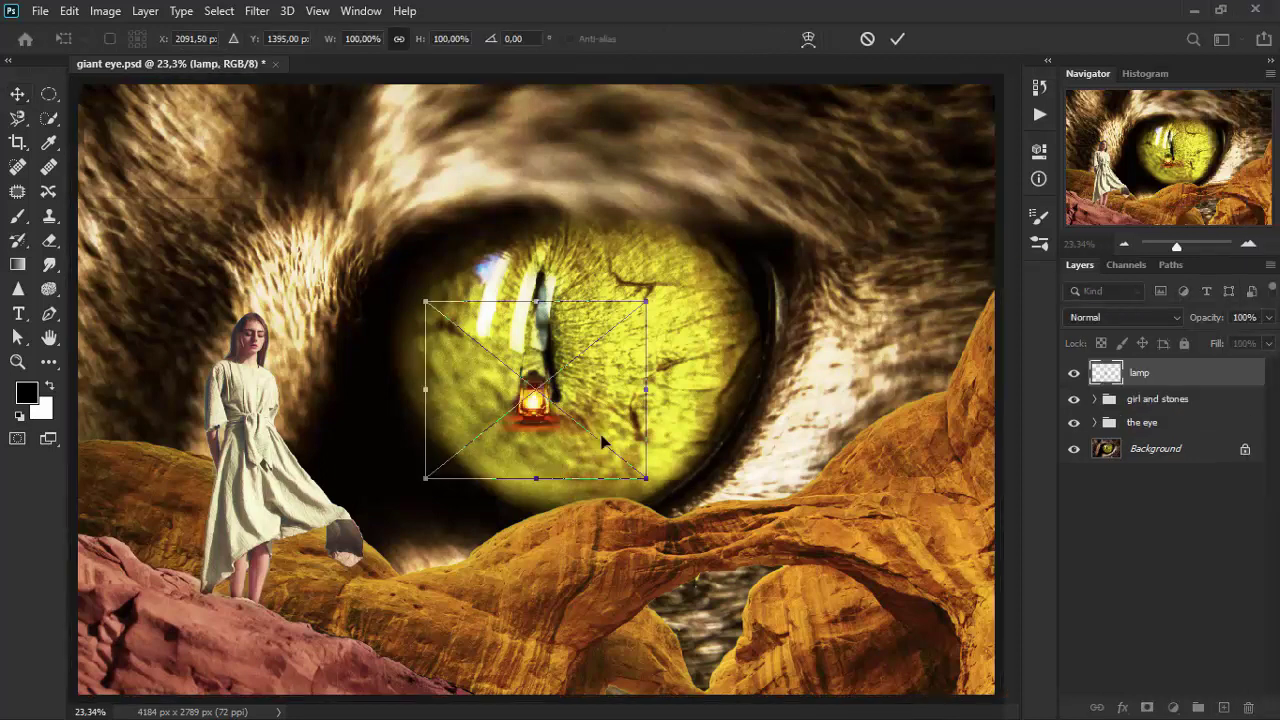
pyautogui.click(18, 94)
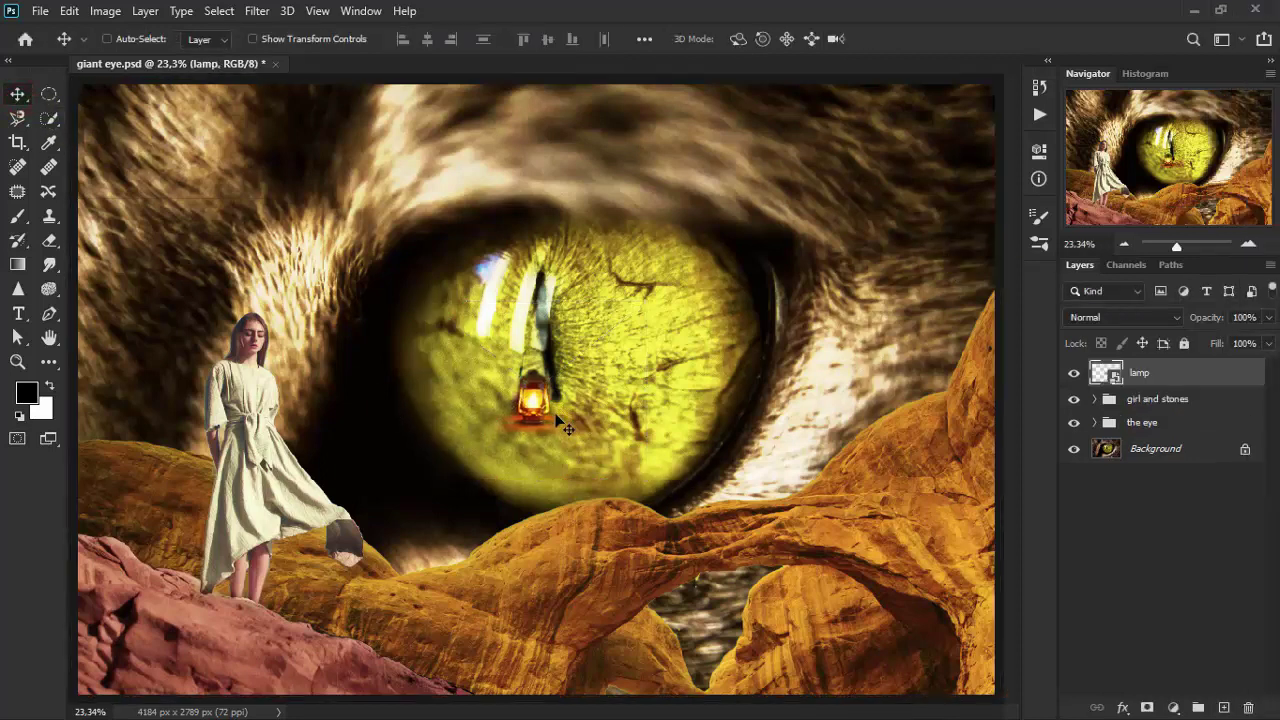
pyautogui.moveTo(504, 427); pyautogui.dragTo(335, 619)
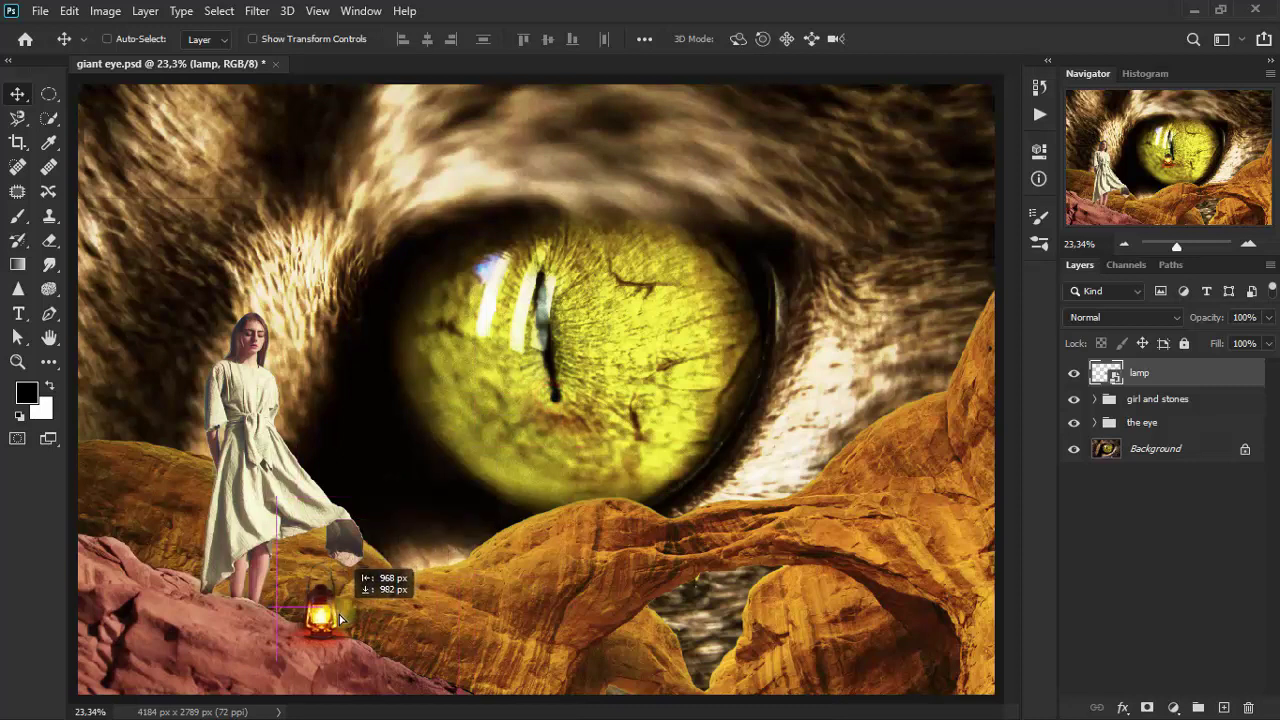
pyautogui.moveTo(335, 619); pyautogui.dragTo(335, 604)
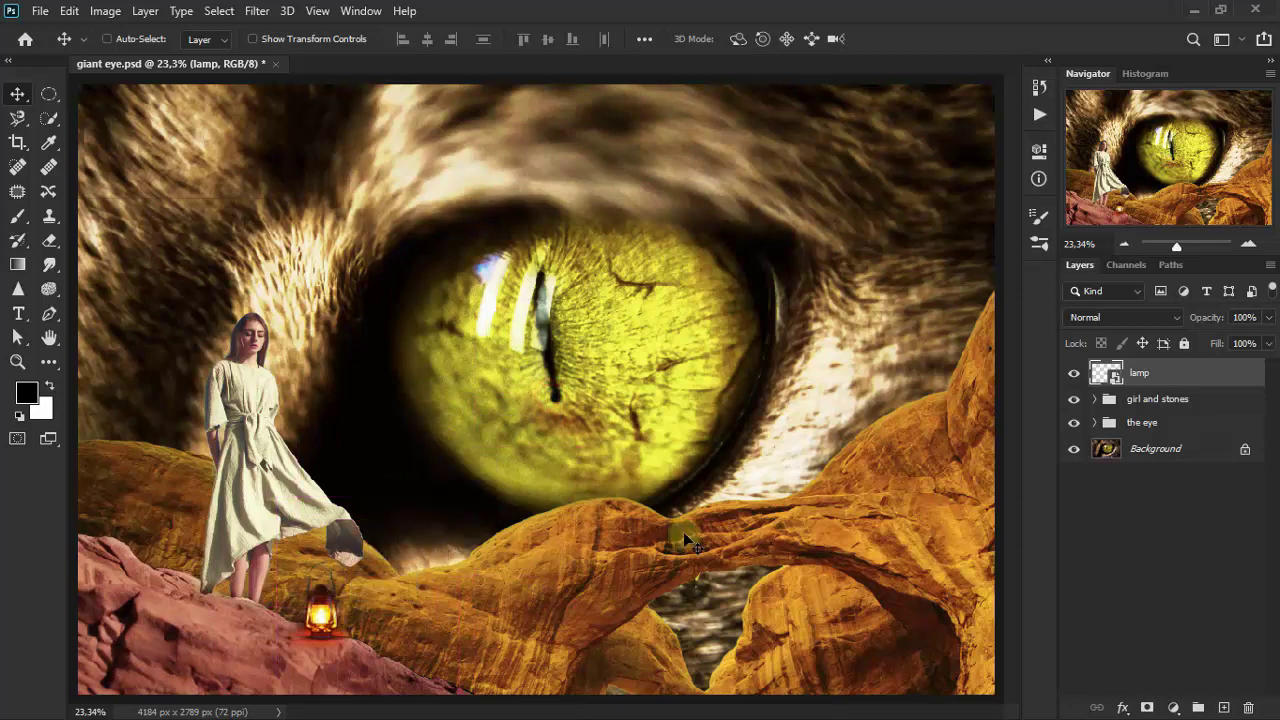
pyautogui.hotkey('shift', 'Left')
pyautogui.hotkey('shift', 'Left')
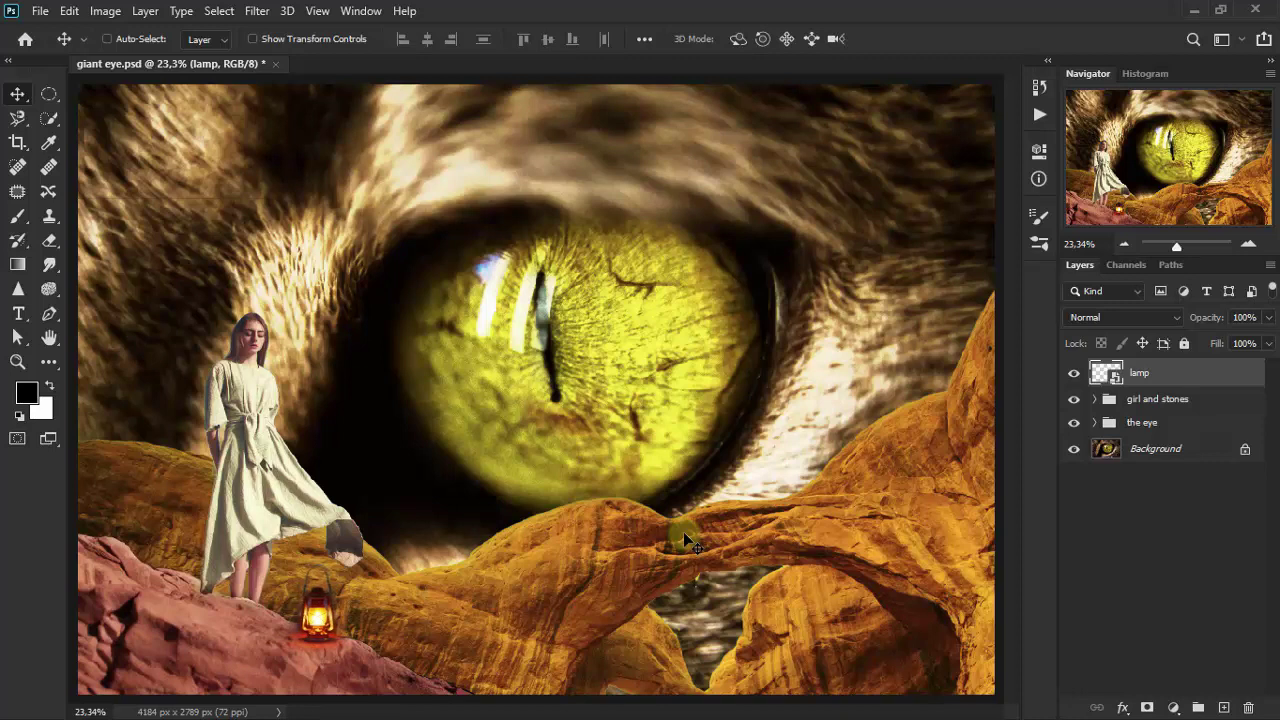
# Clip a Brightness/Contrast layer to the lamp (Brightness 53, Contrast 73) and add an empty Layer 2
pyautogui.click(1174, 706)
pyautogui.click(1236, 435)
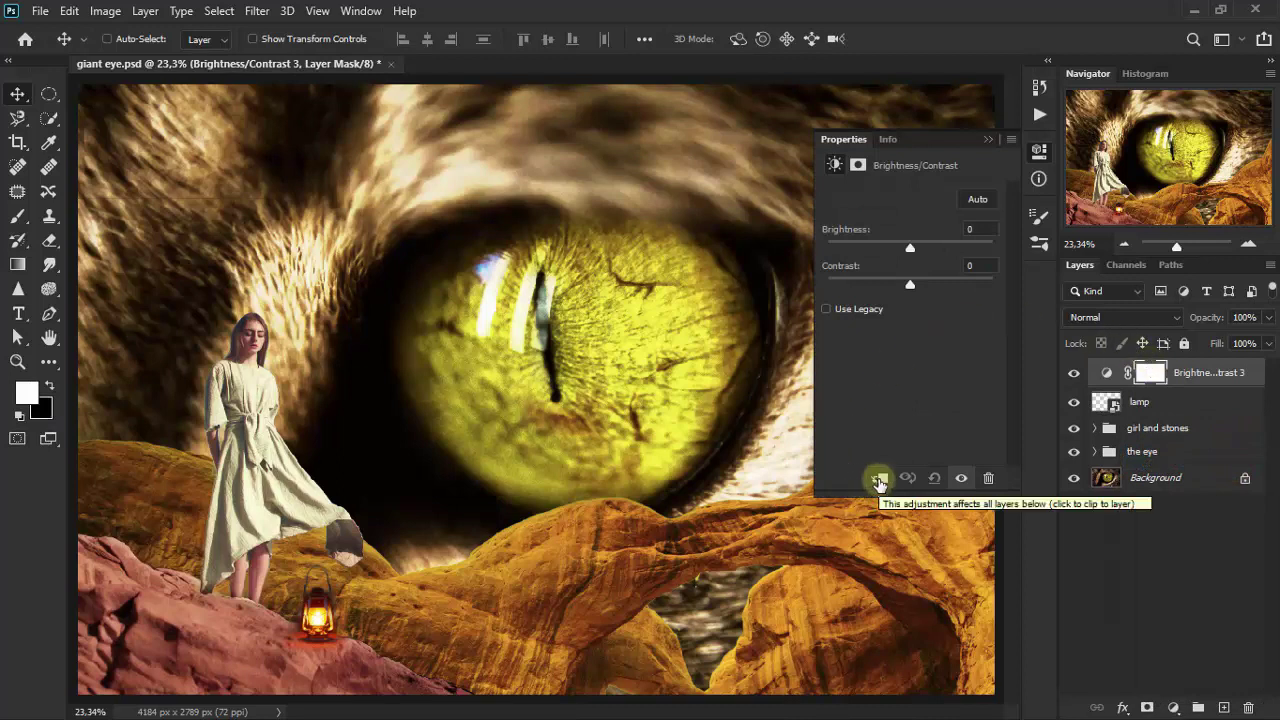
pyautogui.click(879, 479)
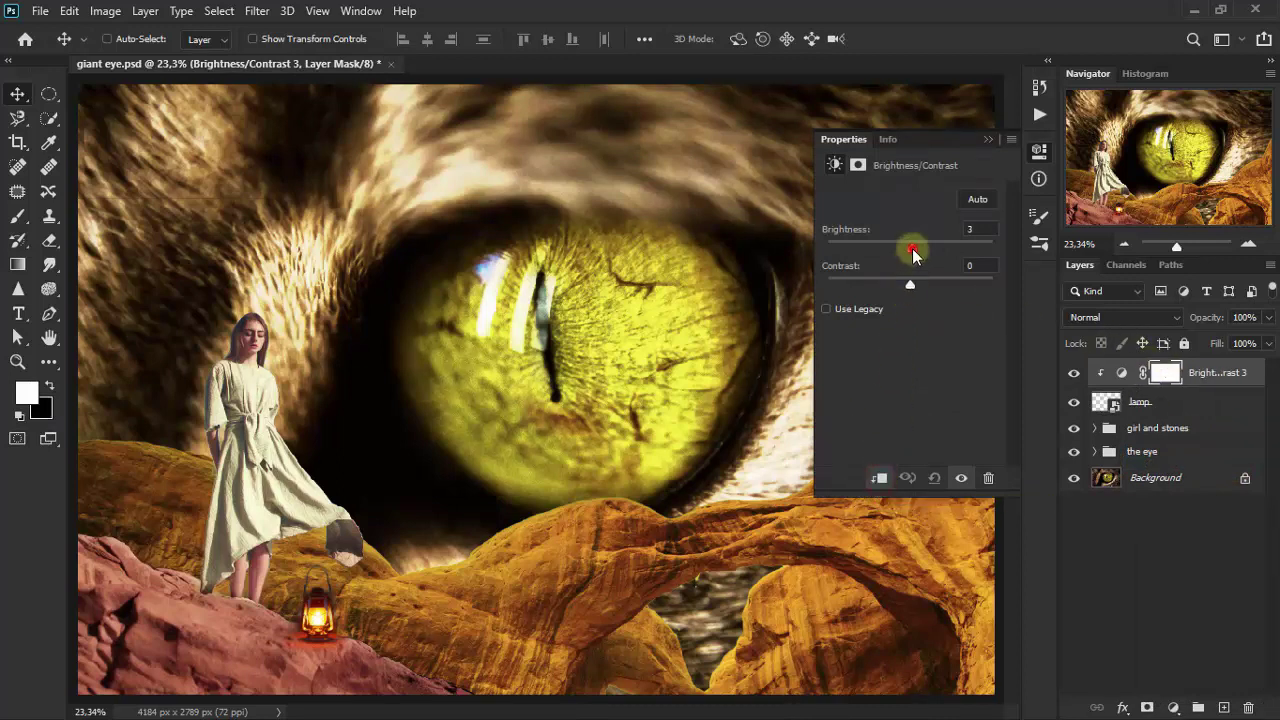
pyautogui.moveTo(912, 254); pyautogui.dragTo(938, 250)
pyautogui.click(976, 229)
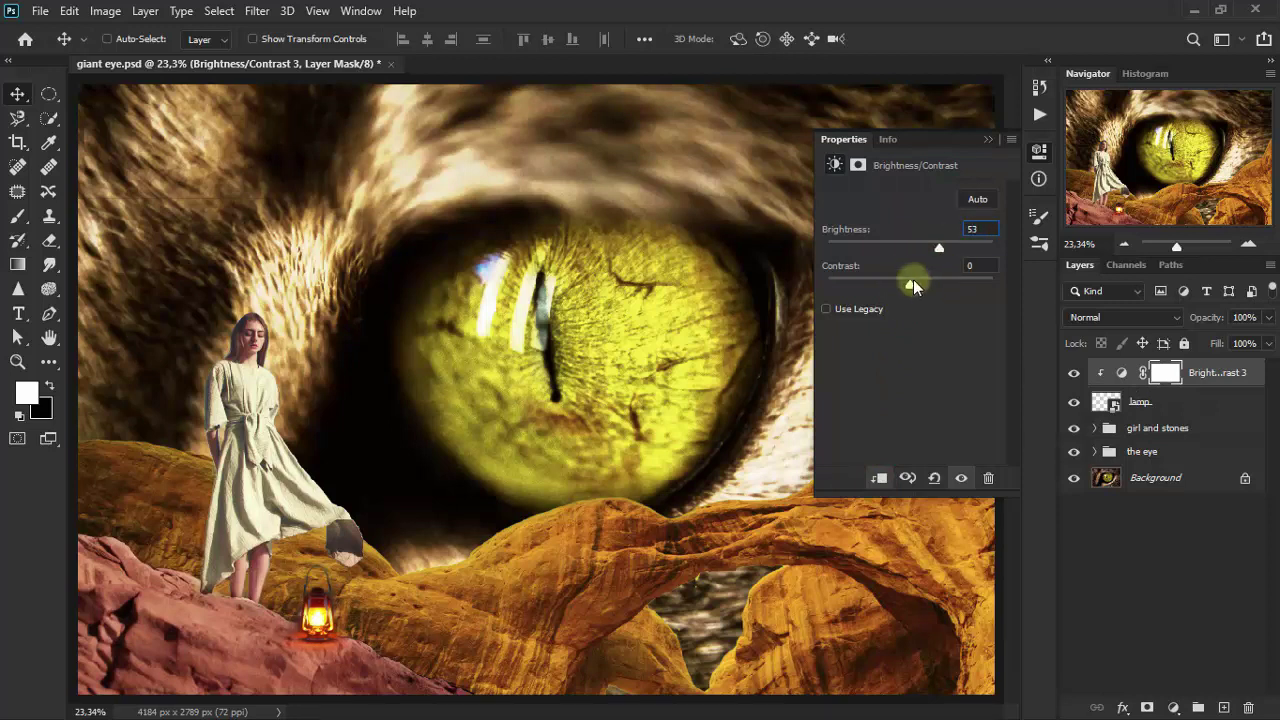
pyautogui.moveTo(913, 280); pyautogui.dragTo(960, 286)
pyautogui.click(986, 265)
pyautogui.click(989, 139)
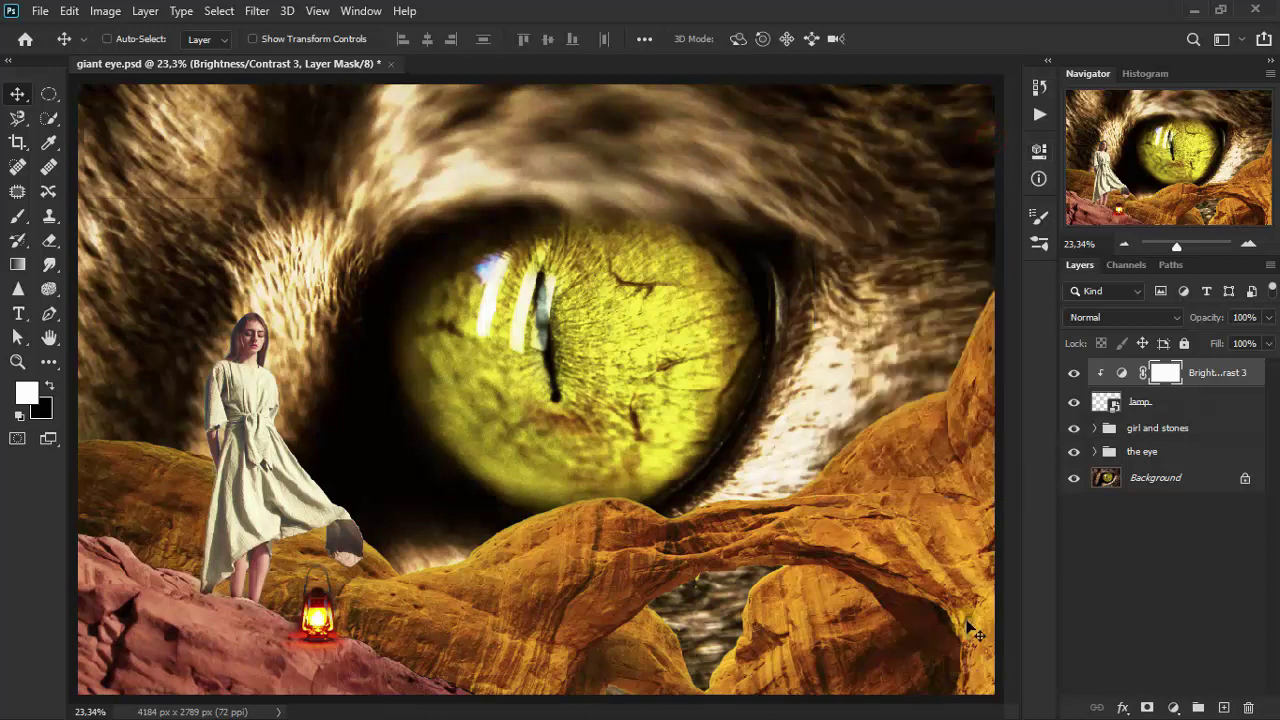
pyautogui.click(1224, 707)
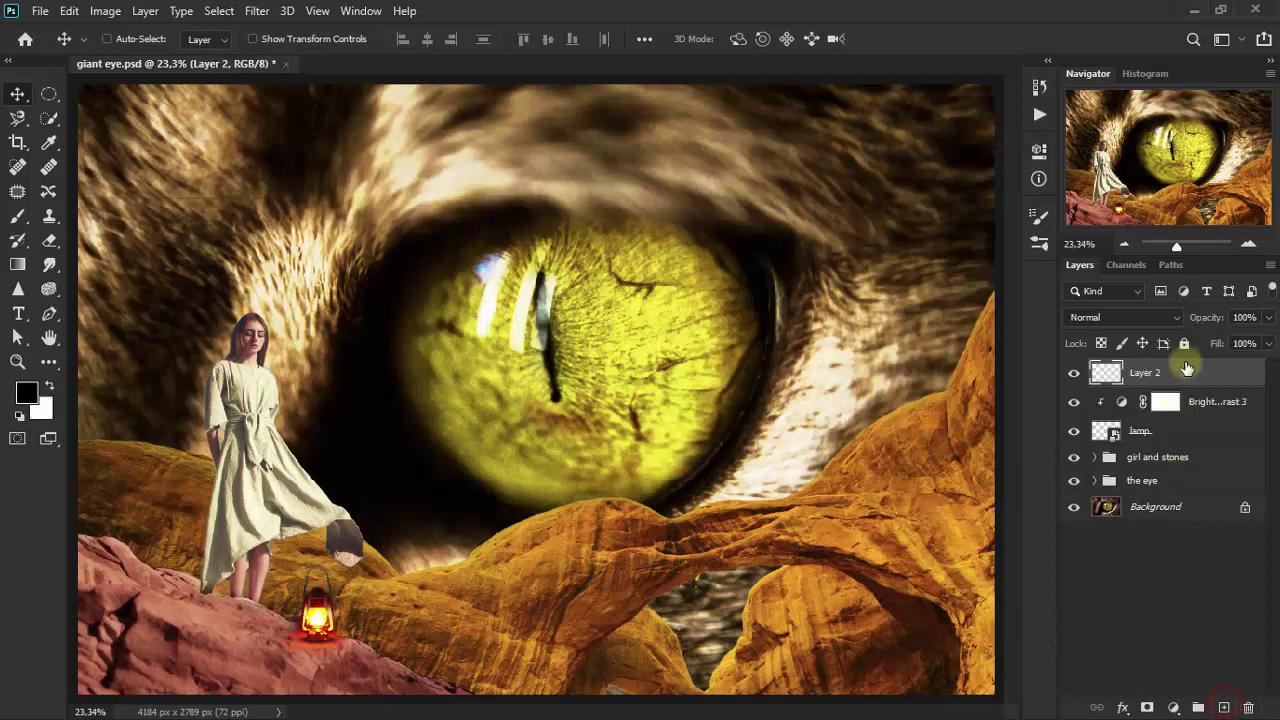
# Set the foreground colour to pale cream faf1d6
pyautogui.press('d')
pyautogui.click(27, 393)
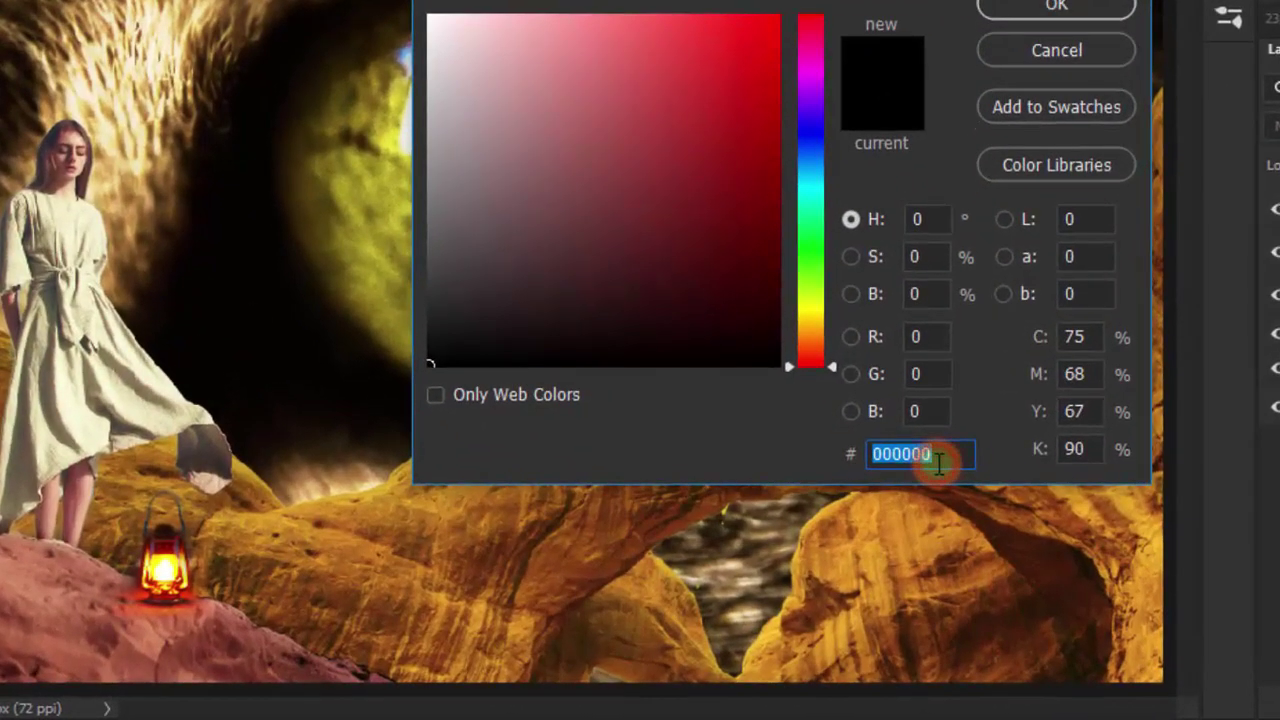
pyautogui.write('faf1d6')
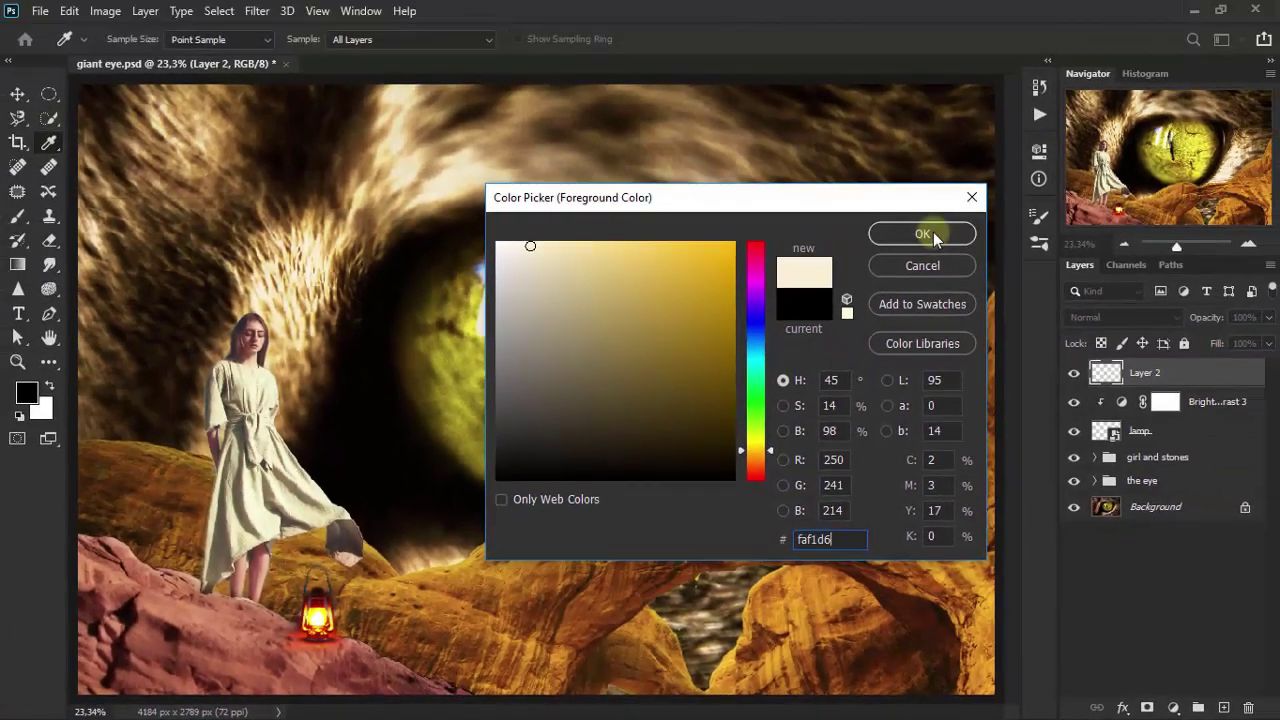
pyautogui.click(933, 232)
pyautogui.press('v')
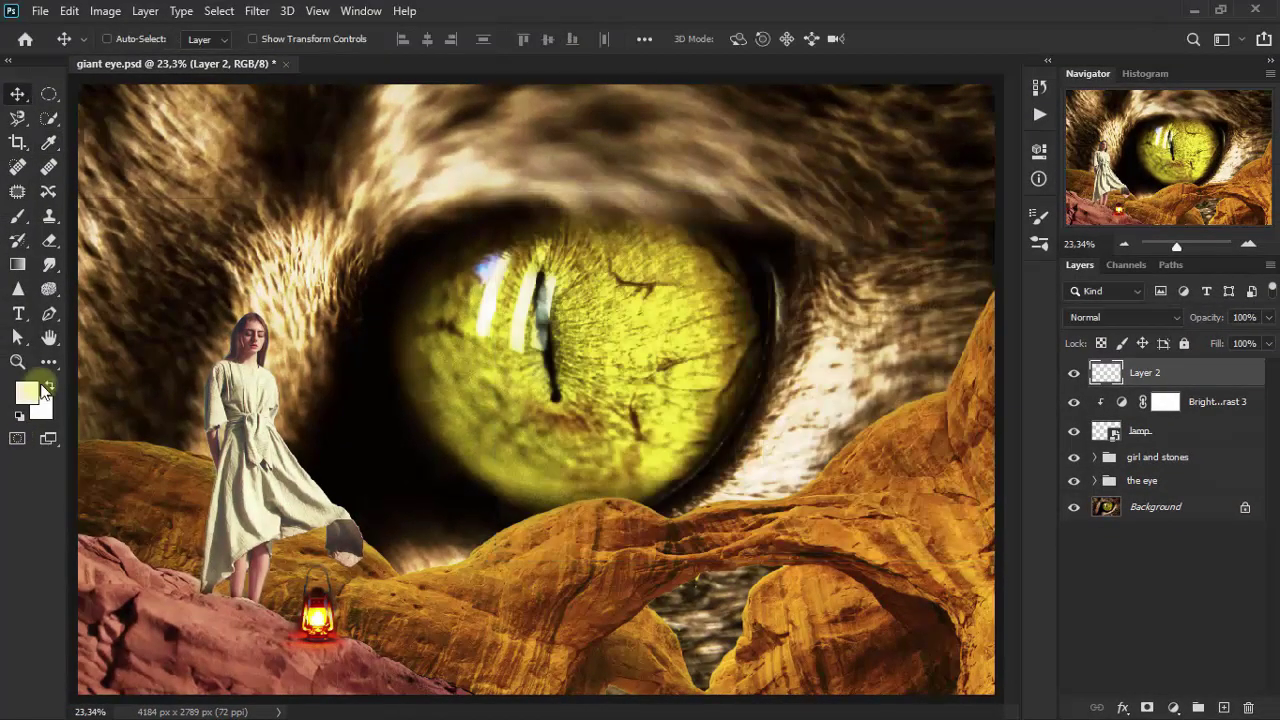
# Draw a large cream circle centred on the lantern on Layer 2
pyautogui.click(52, 366)
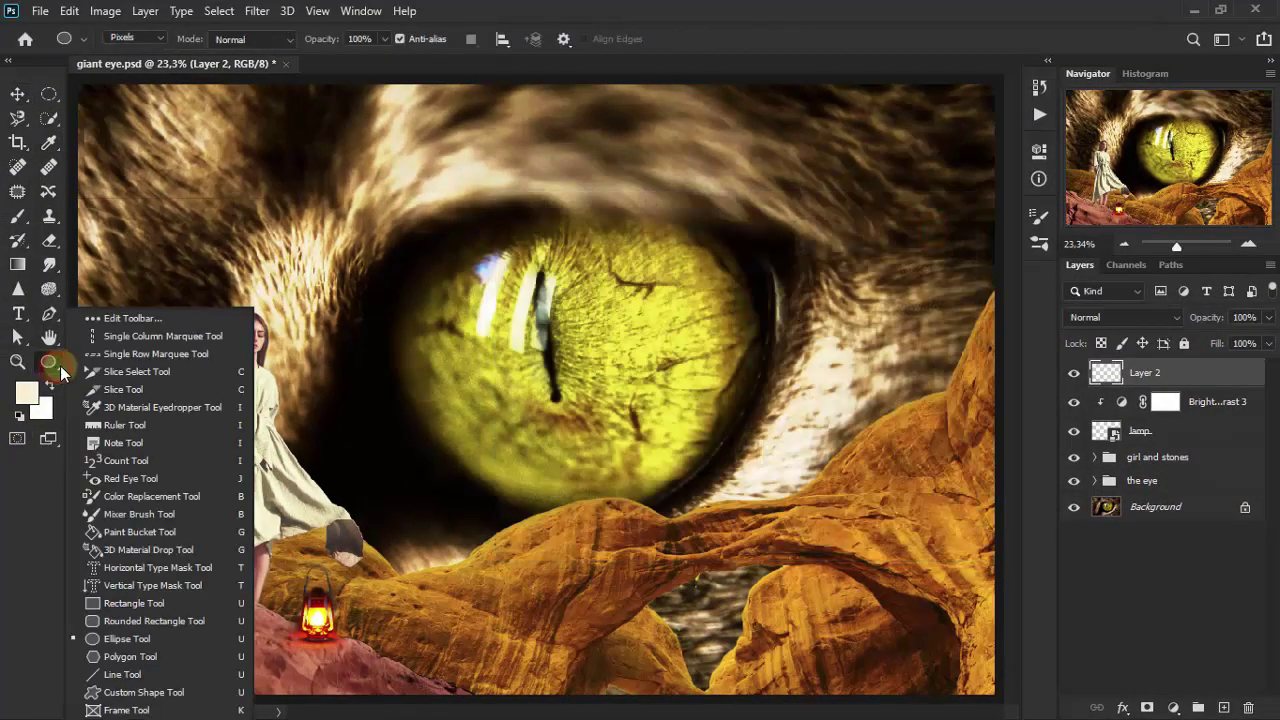
pyautogui.click(170, 638)
pyautogui.moveTo(315, 613); pyautogui.dragTo(424, 714)
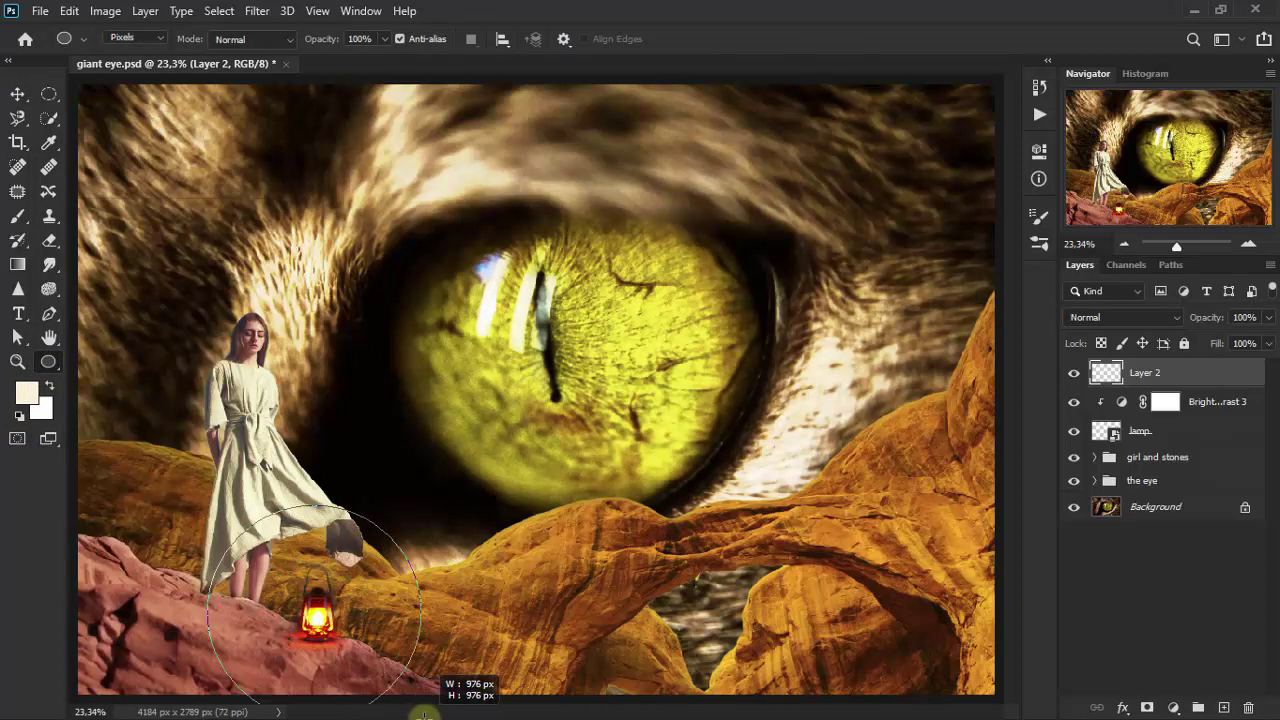
pyautogui.moveTo(424, 714); pyautogui.dragTo(420, 697)
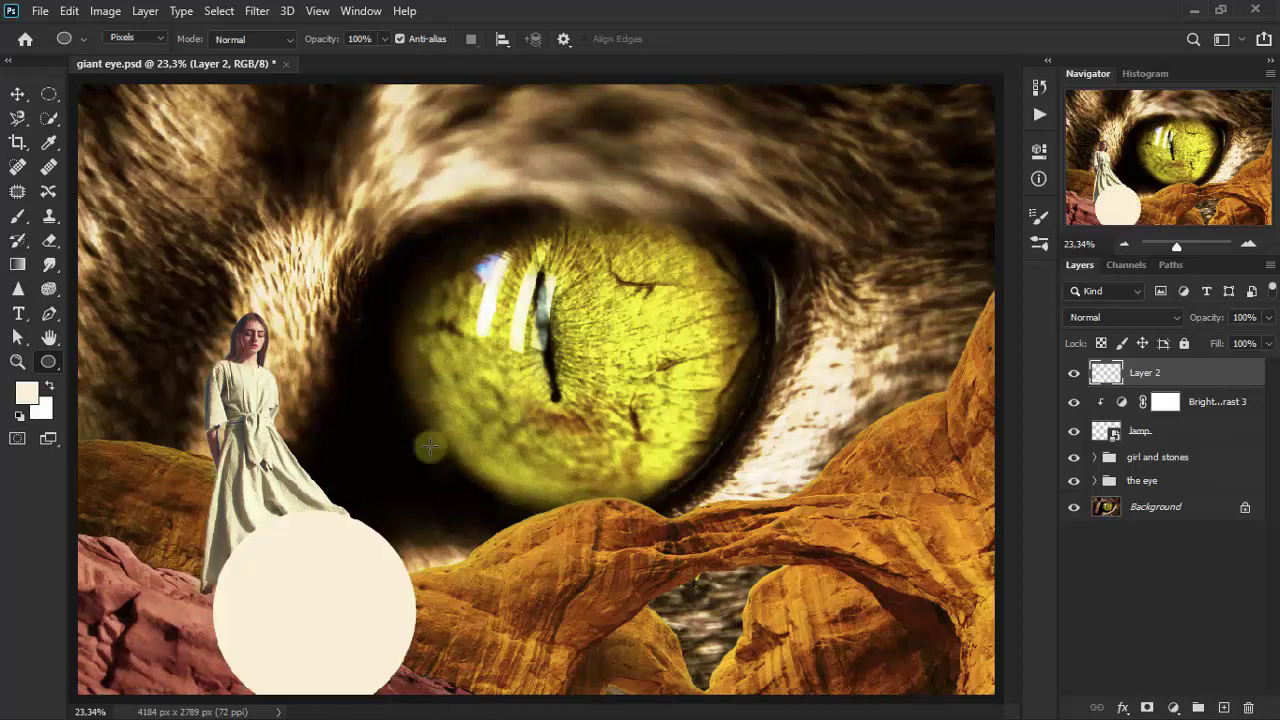
pyautogui.click(251, 11)
pyautogui.moveTo(300, 222)
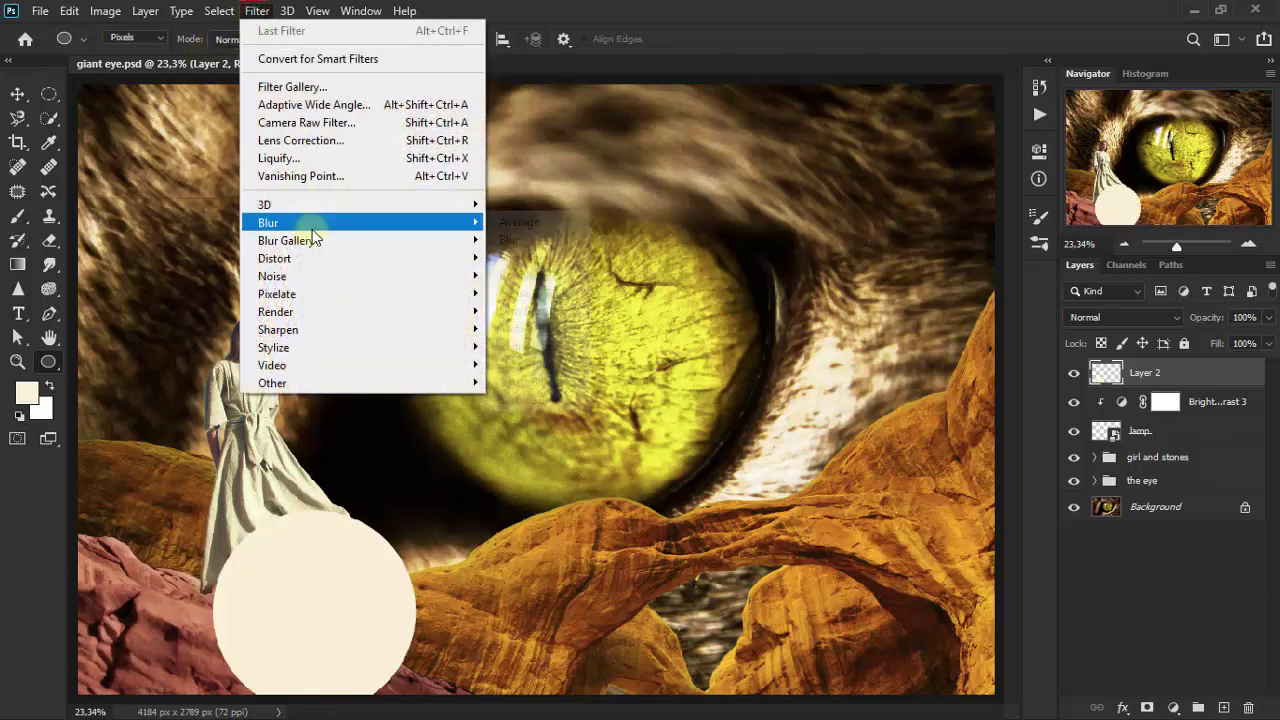
# Soften the cream circle with a 263.1 px Gaussian Blur
pyautogui.click(545, 292)
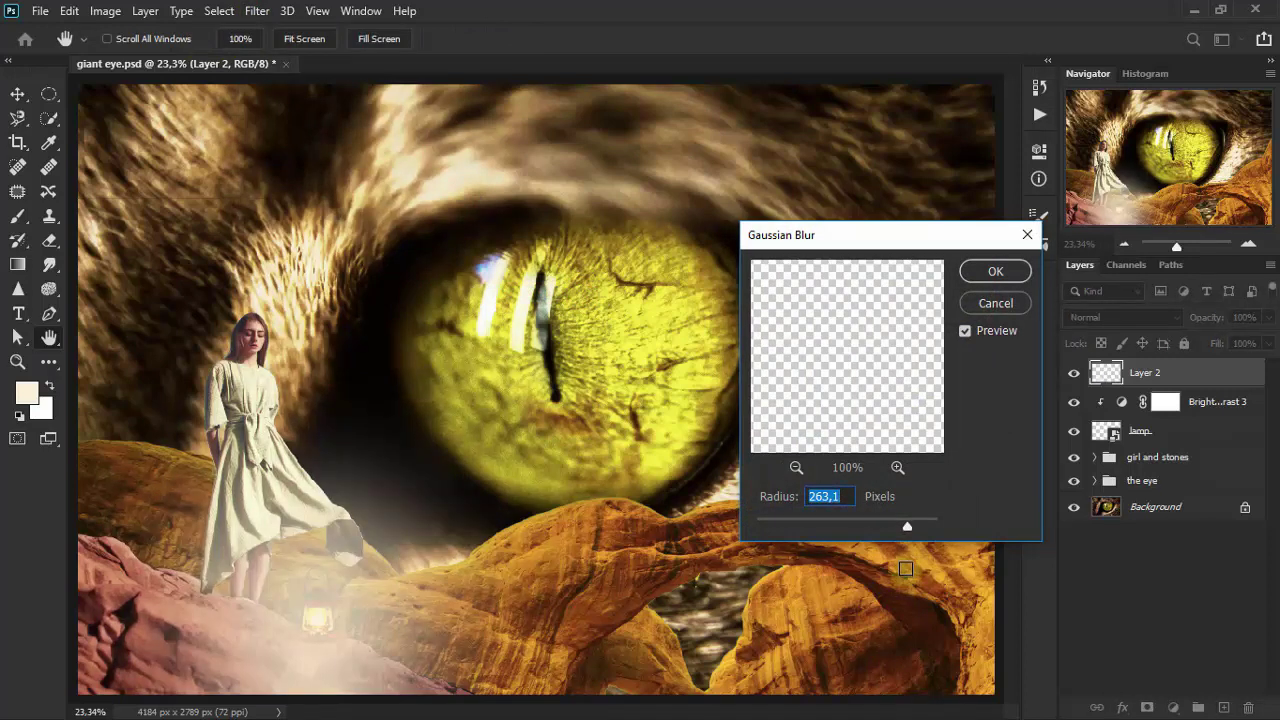
pyautogui.click(843, 494)
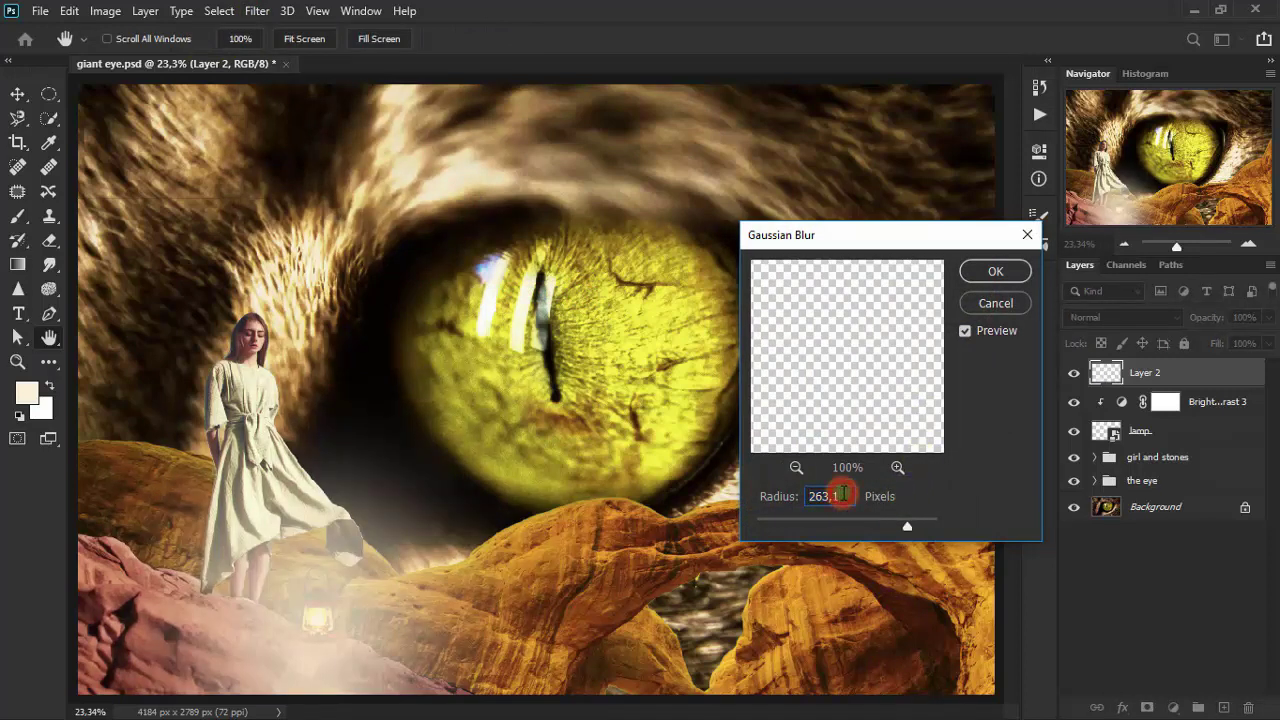
pyautogui.click(1000, 273)
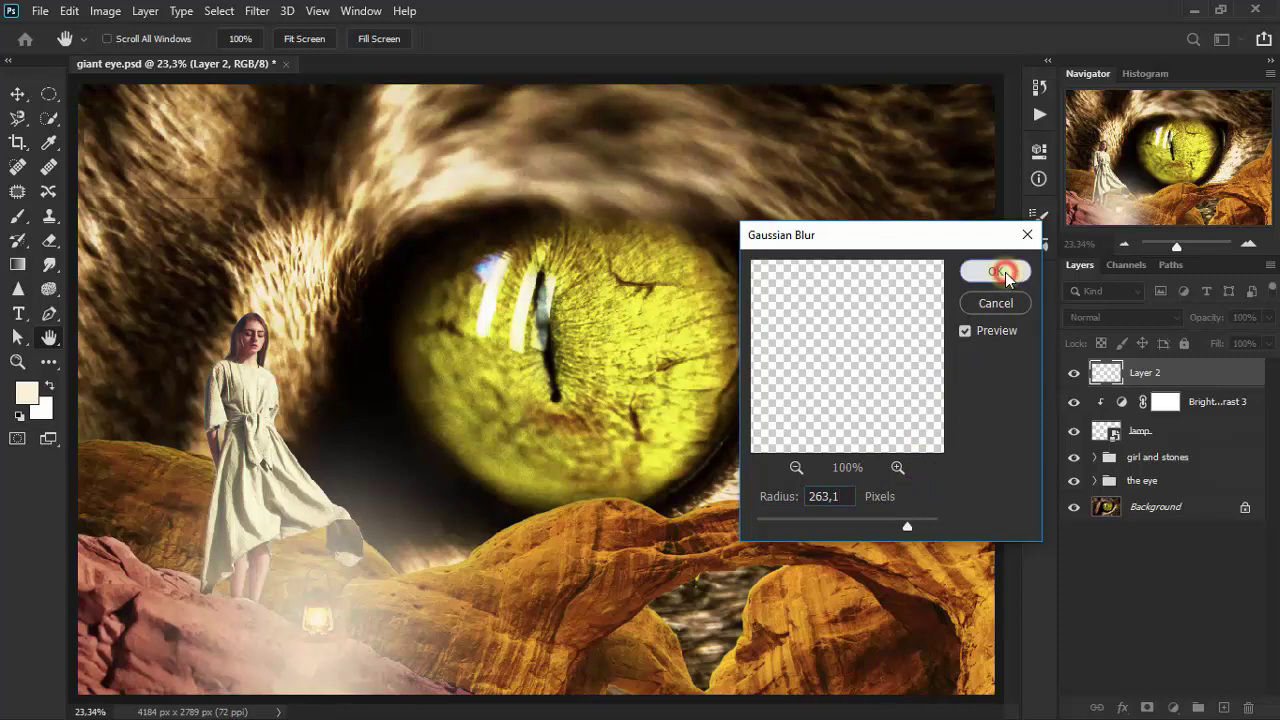
# Set the glow layer to Linear Dodge (Add) blending at 76% opacity
pyautogui.click(1137, 321)
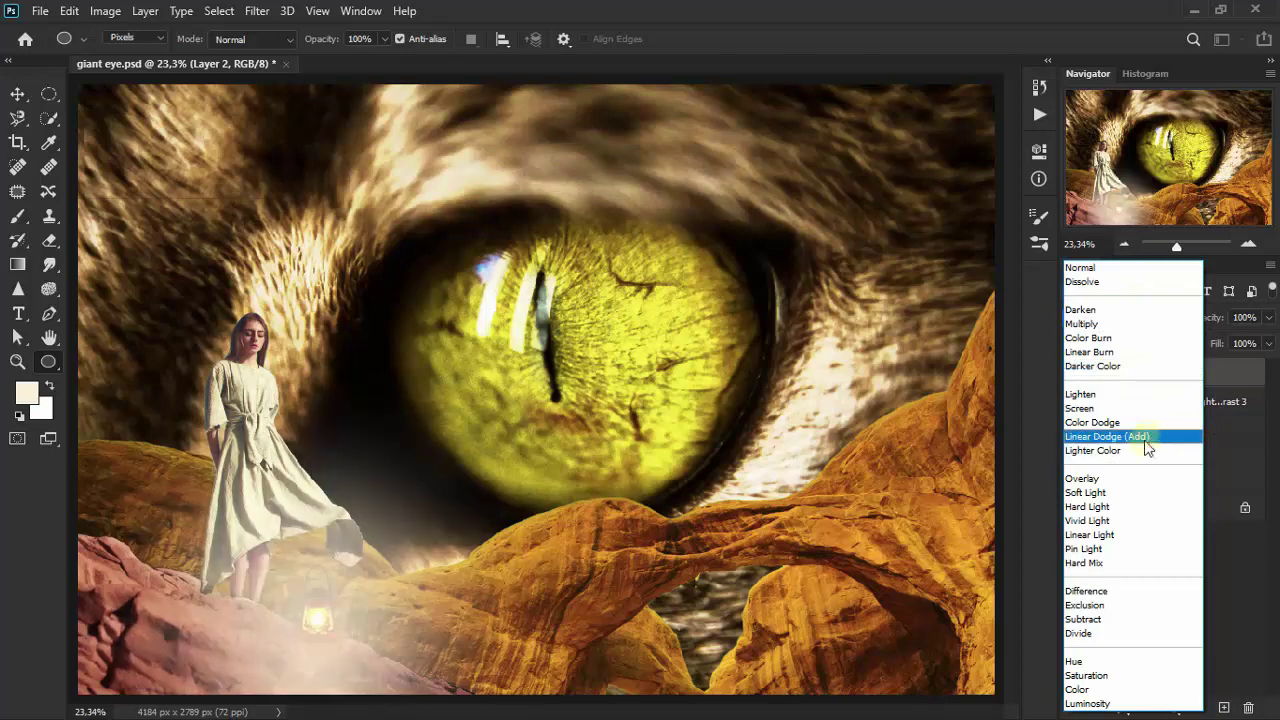
pyautogui.click(1152, 437)
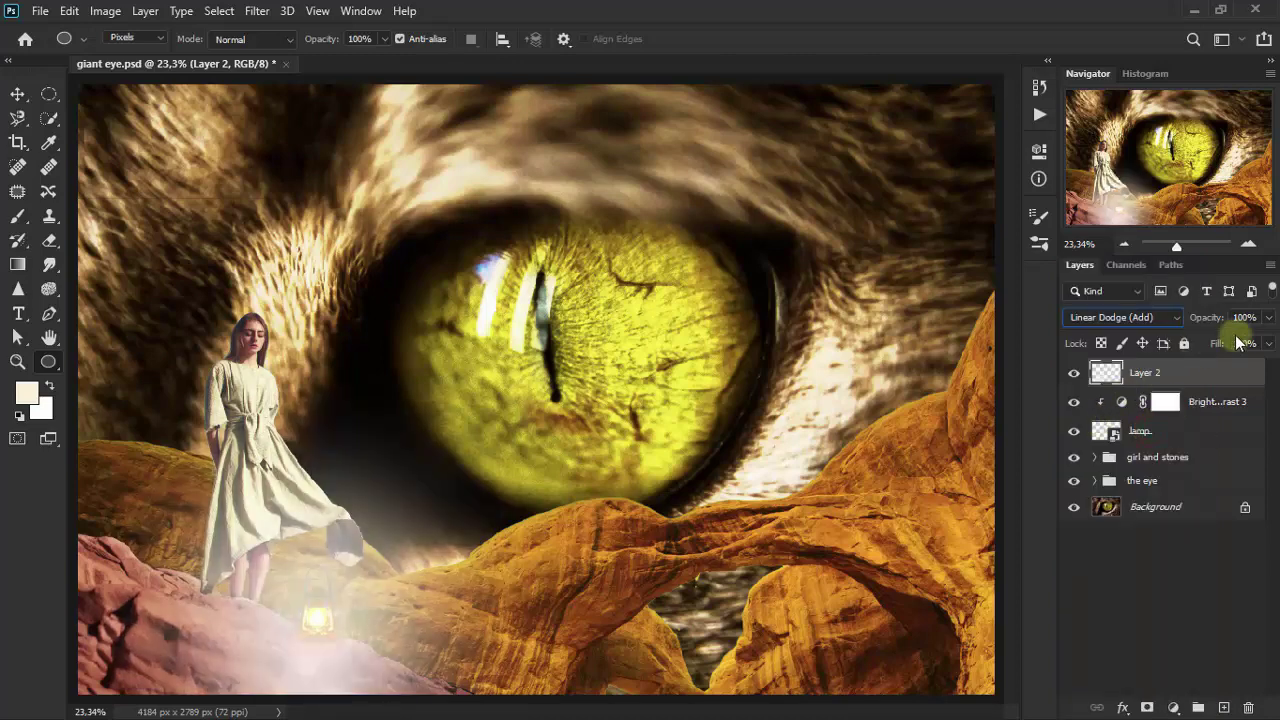
pyautogui.click(1268, 317)
pyautogui.moveTo(1263, 343); pyautogui.dragTo(1247, 343)
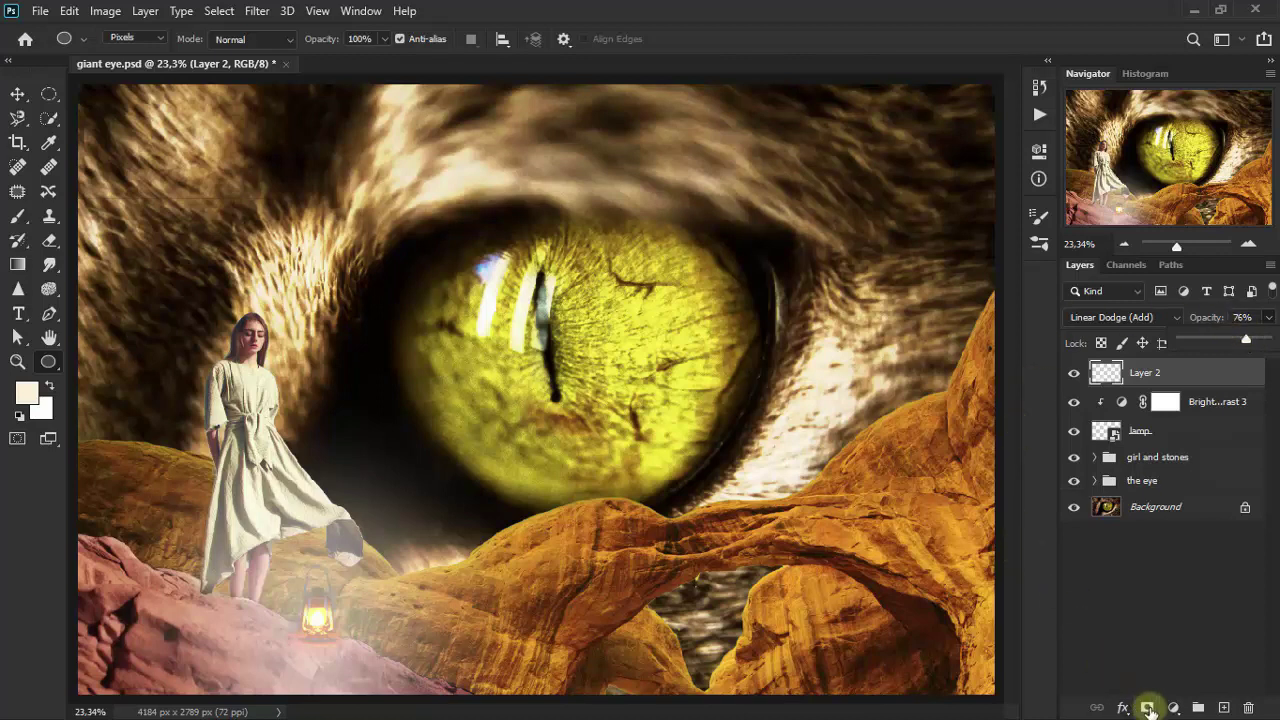
# Mask Layer 2 and erase around the lantern at 16% opacity so the glow hugs it
pyautogui.click(1149, 709)
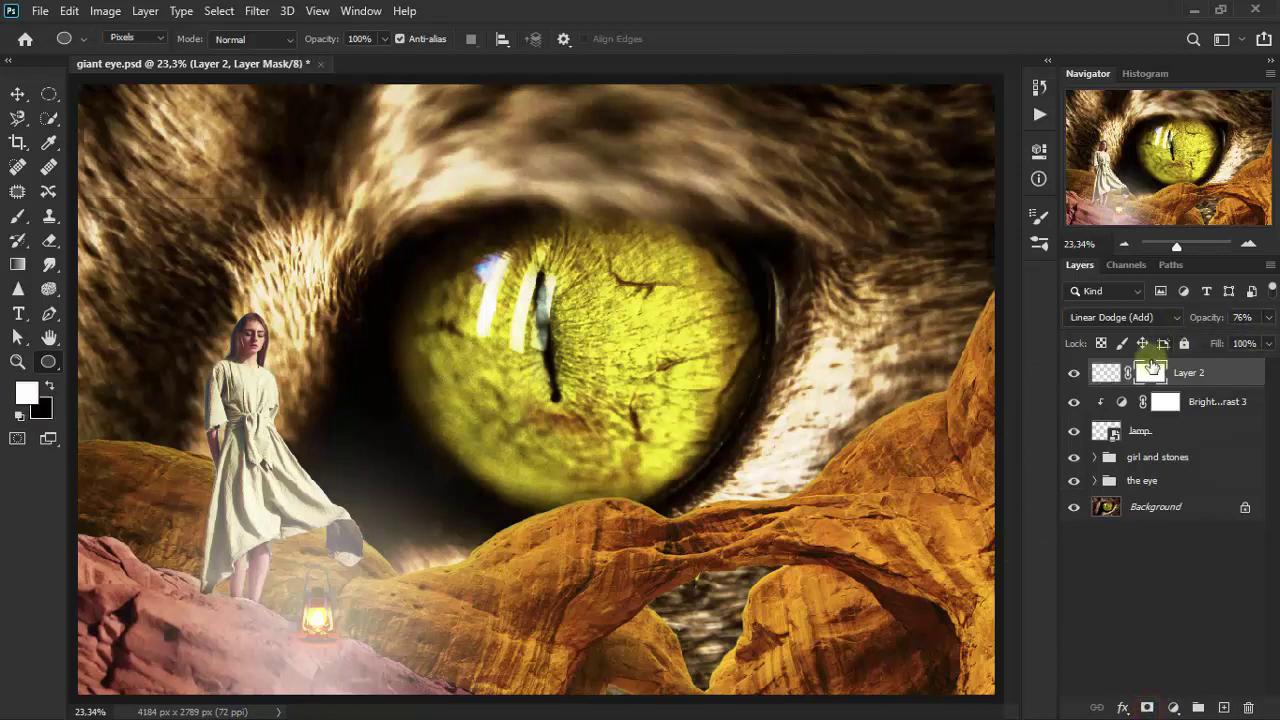
pyautogui.moveTo(49, 241); pyautogui.dragTo(160, 248)
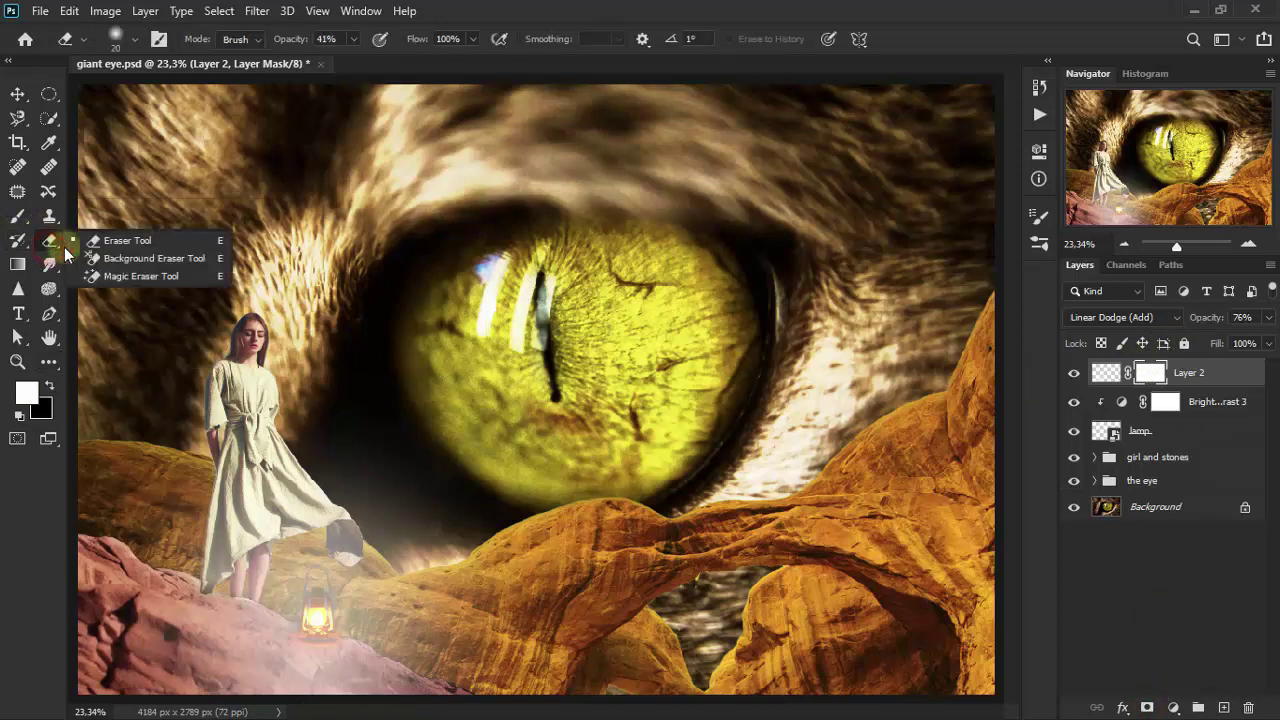
pyautogui.click(158, 244)
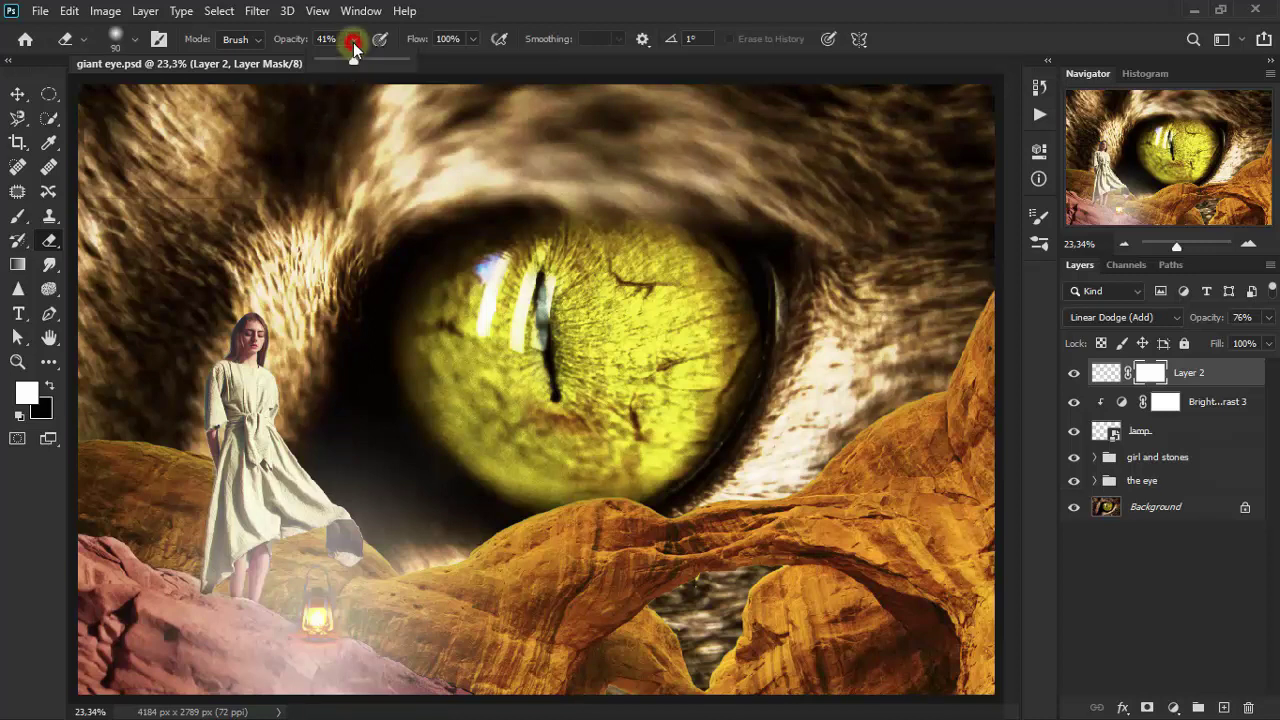
pyautogui.moveTo(332, 64); pyautogui.dragTo(330, 63)
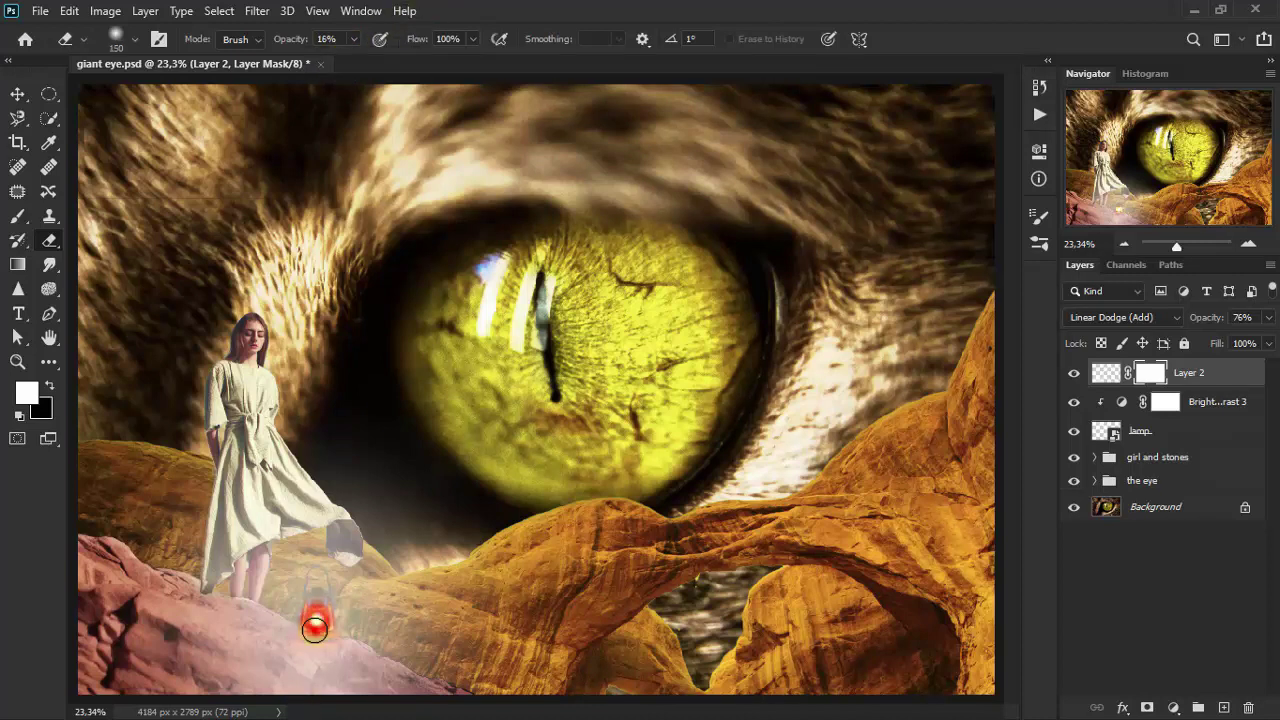
pyautogui.moveTo(314, 628)
pyautogui.mouseDown()
pyautogui.moveTo(312, 588)
pyautogui.moveTo(314, 628)
pyautogui.moveTo(320, 600)
pyautogui.mouseUp()
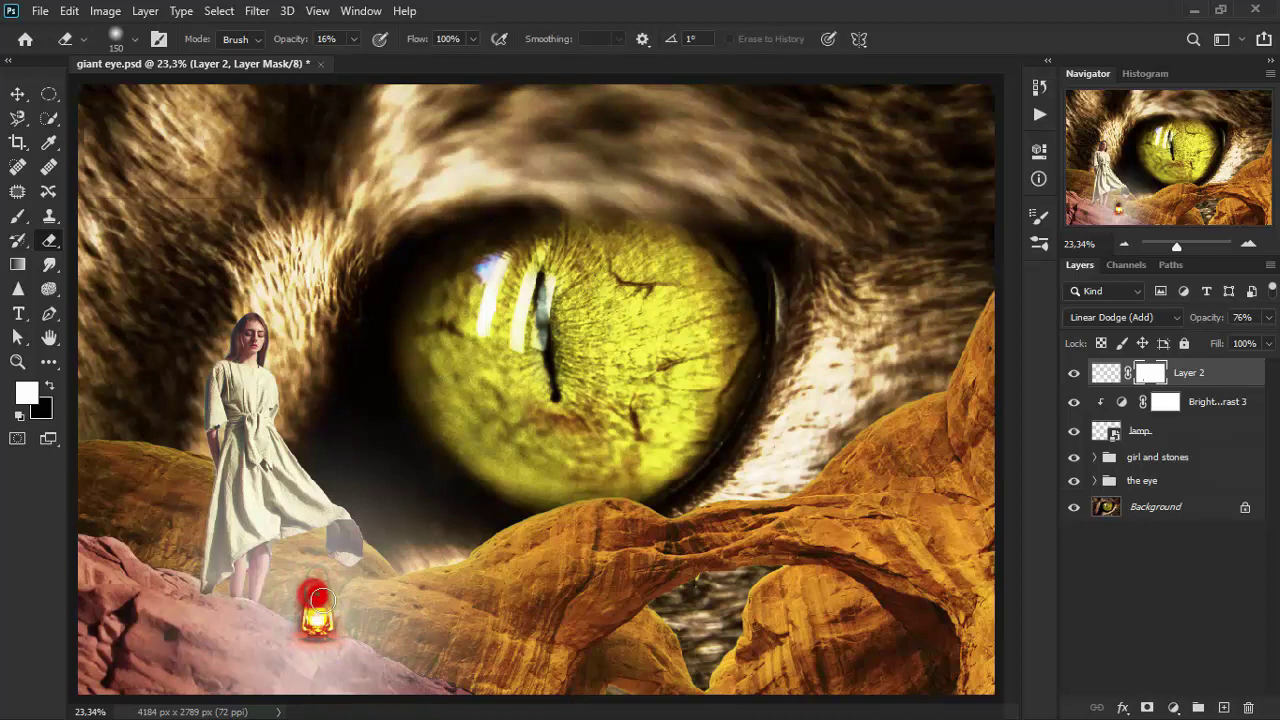
pyautogui.press('x')
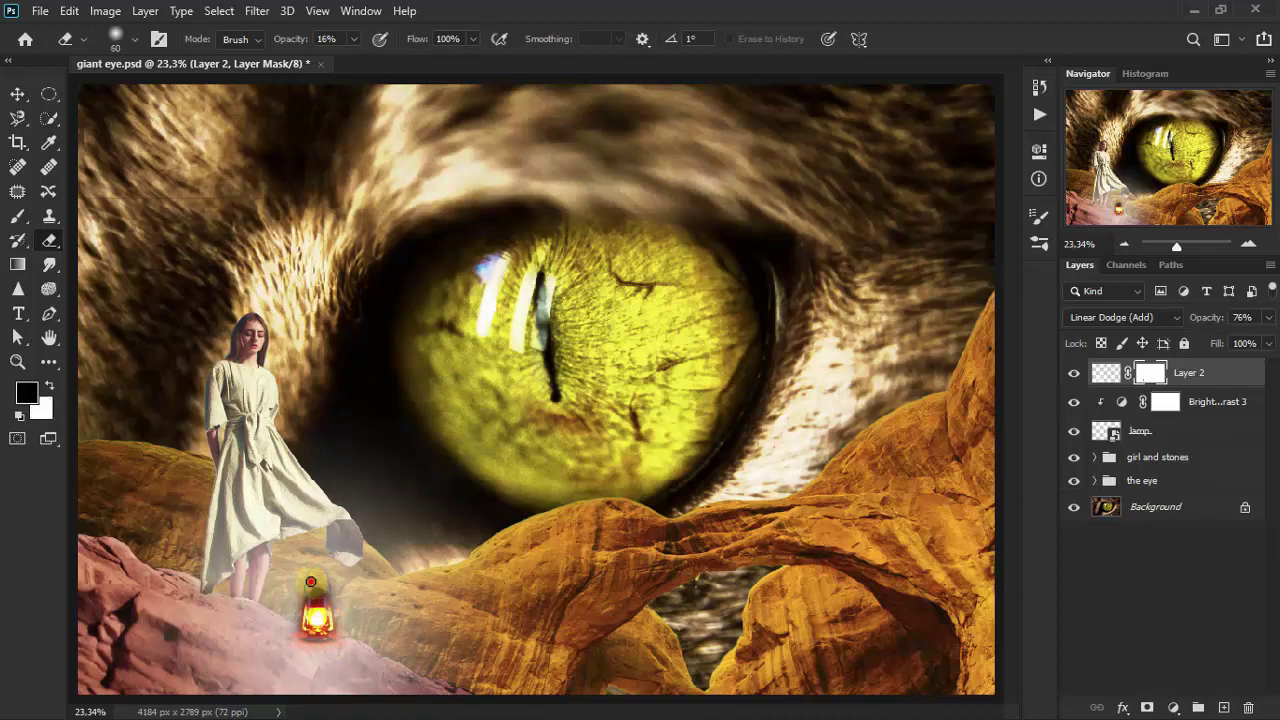
pyautogui.moveTo(321, 581)
pyautogui.mouseDown()
pyautogui.moveTo(305, 636)
pyautogui.moveTo(312, 592)
pyautogui.mouseUp()
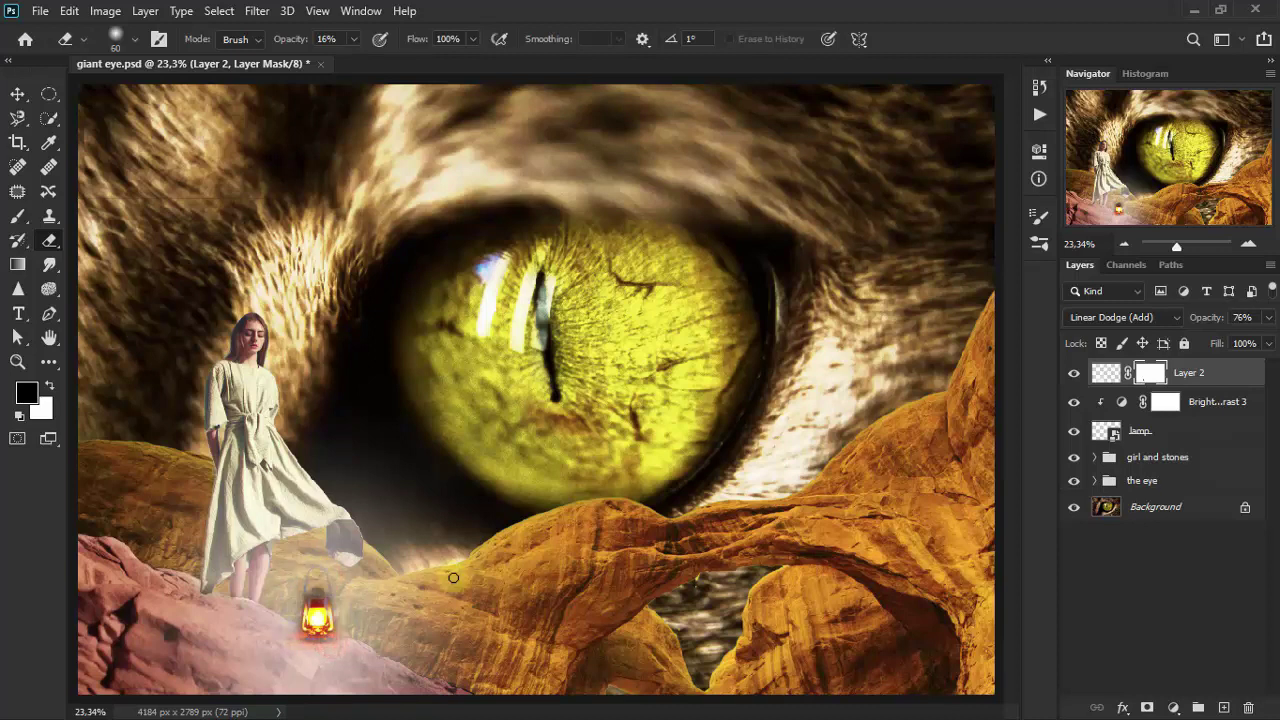
pyautogui.click(17, 93)
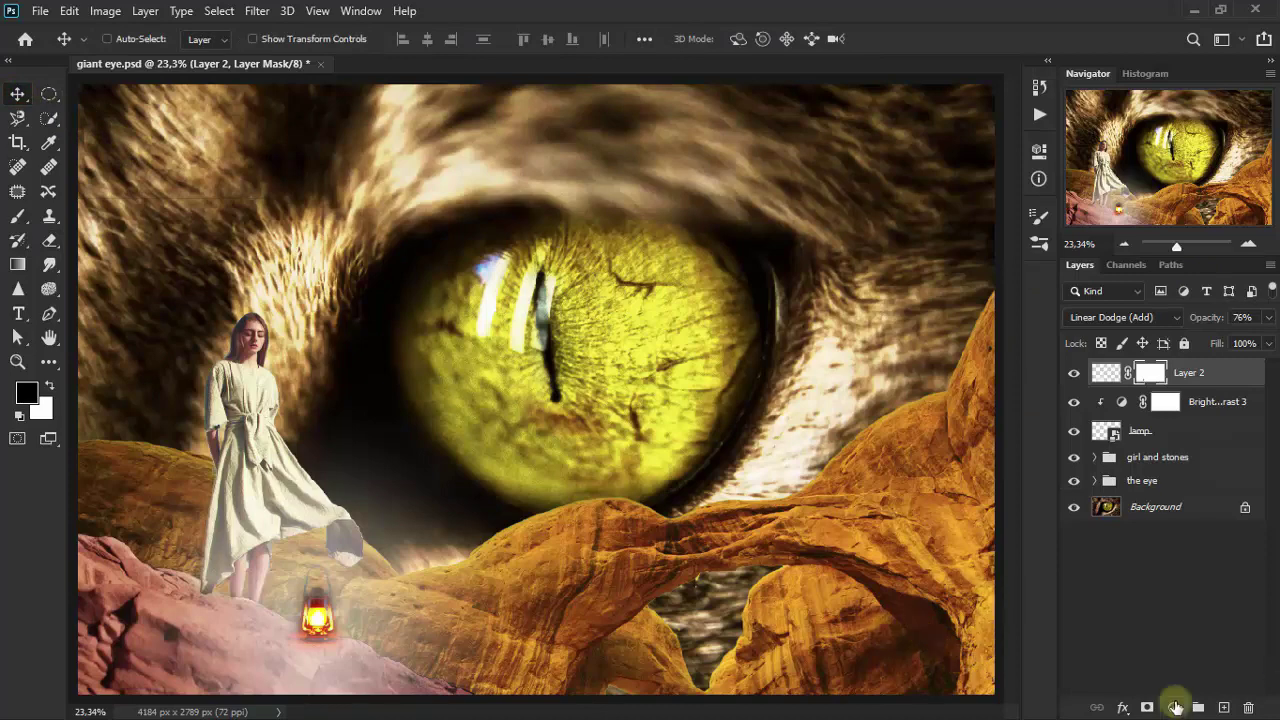
# Add a Color Lookup adjustment layer using the Candlelight.CUBE 3DLUT file
pyautogui.click(1174, 707)
pyautogui.click(1200, 600)
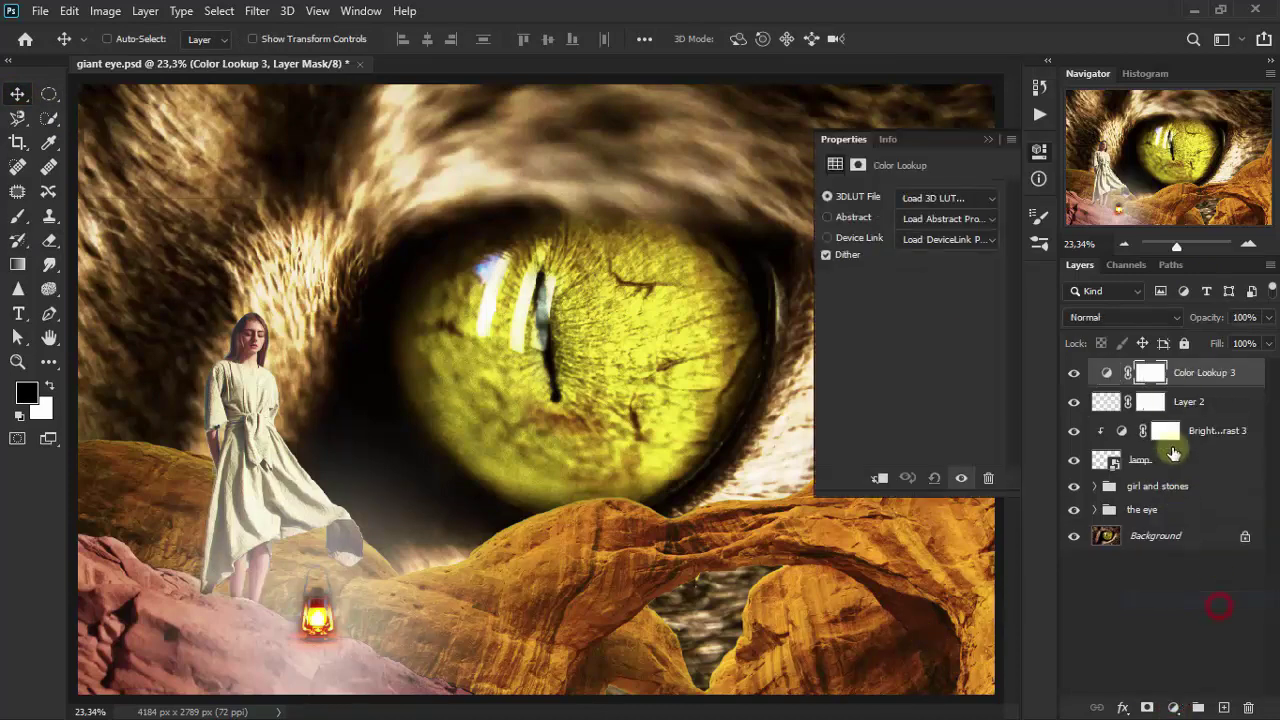
pyautogui.click(977, 198)
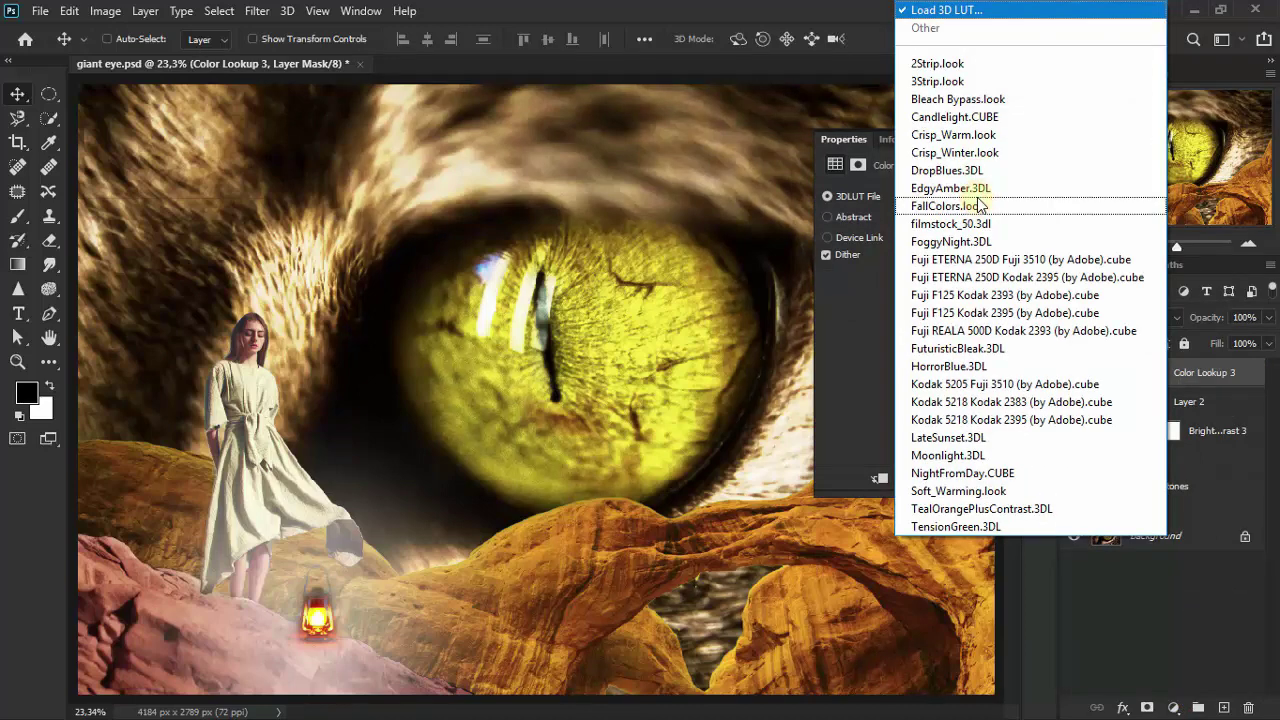
pyautogui.click(1041, 119)
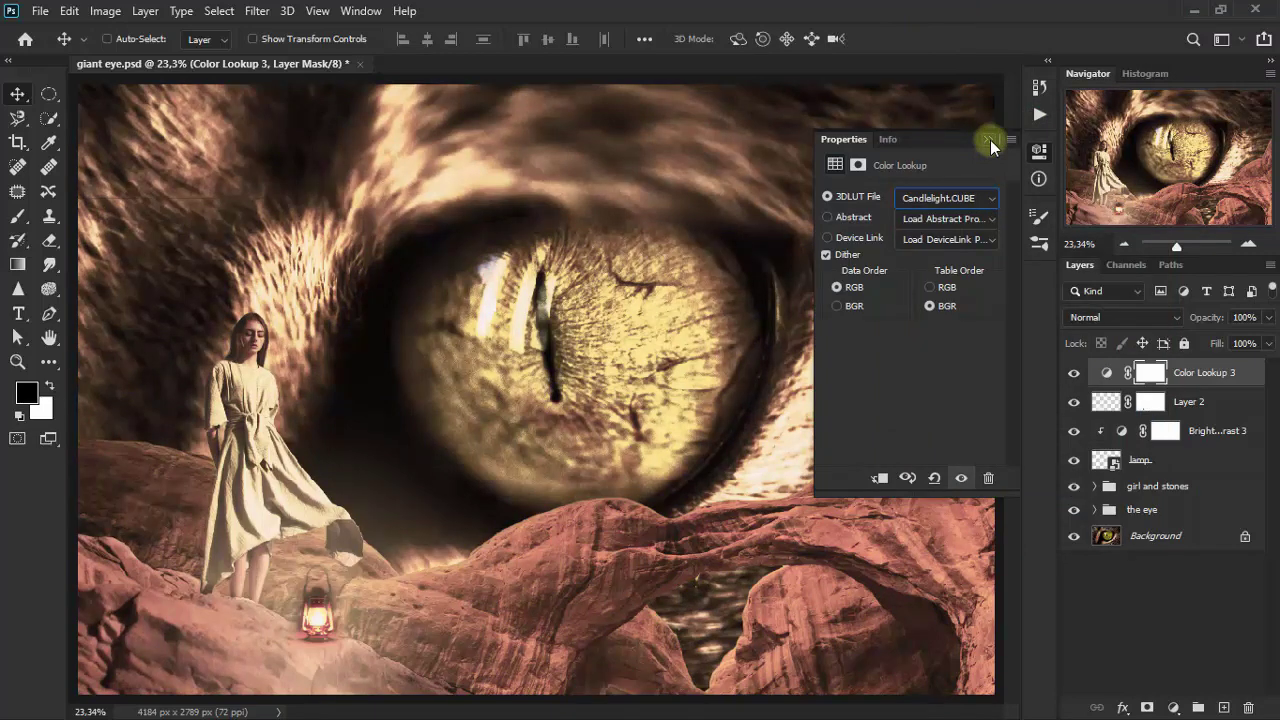
pyautogui.click(990, 140)
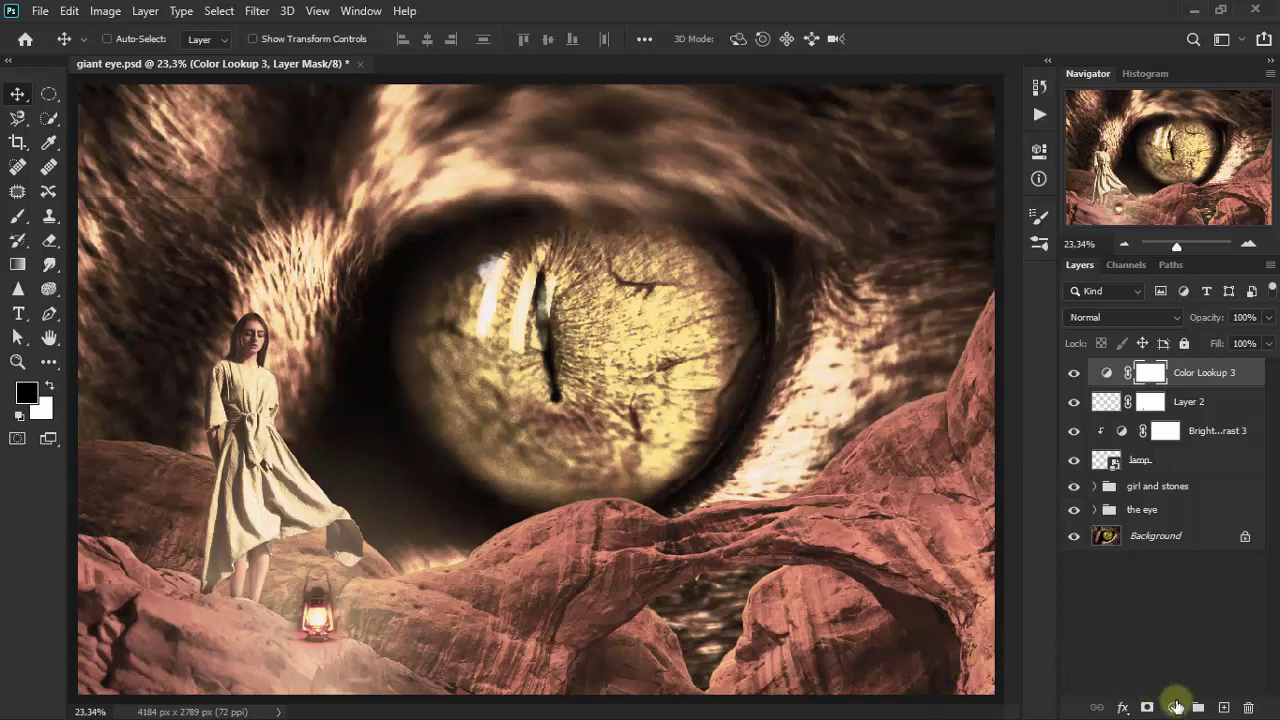
# Add a top Brightness/Contrast adjustment layer with Brightness -26 and Contrast 88
pyautogui.click(1176, 706)
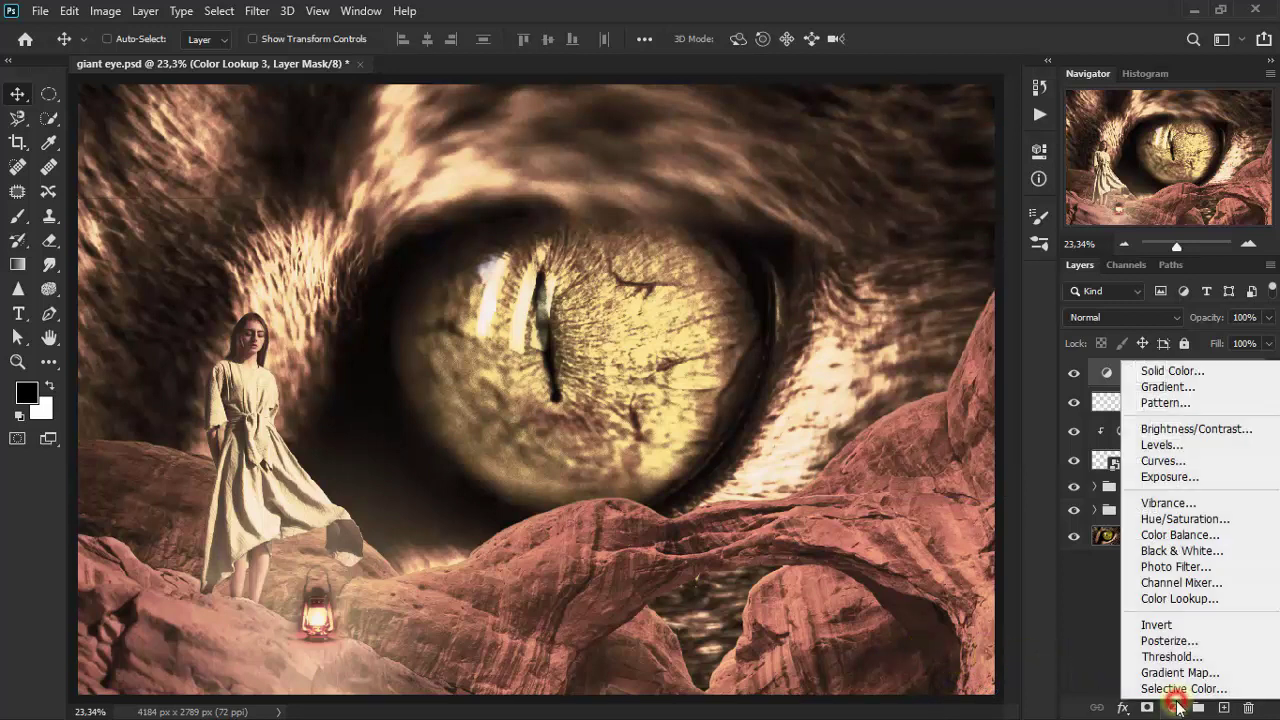
pyautogui.click(1232, 430)
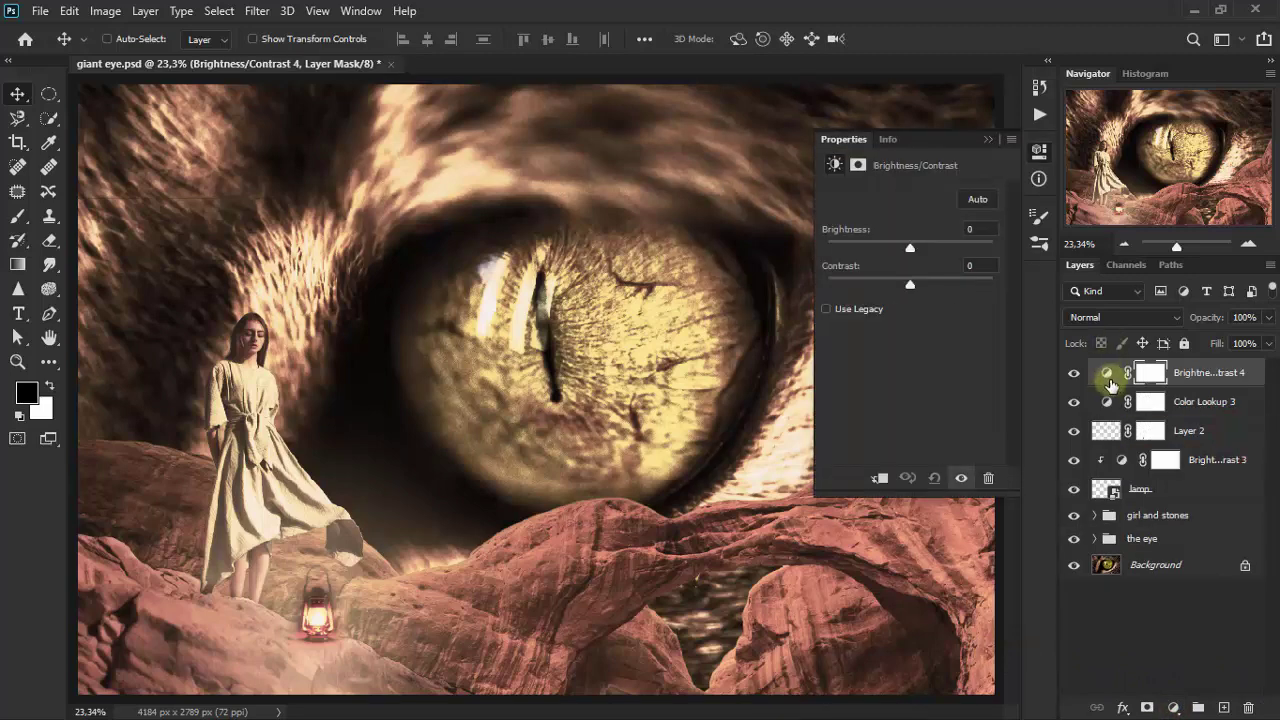
pyautogui.moveTo(910, 250); pyautogui.dragTo(893, 248)
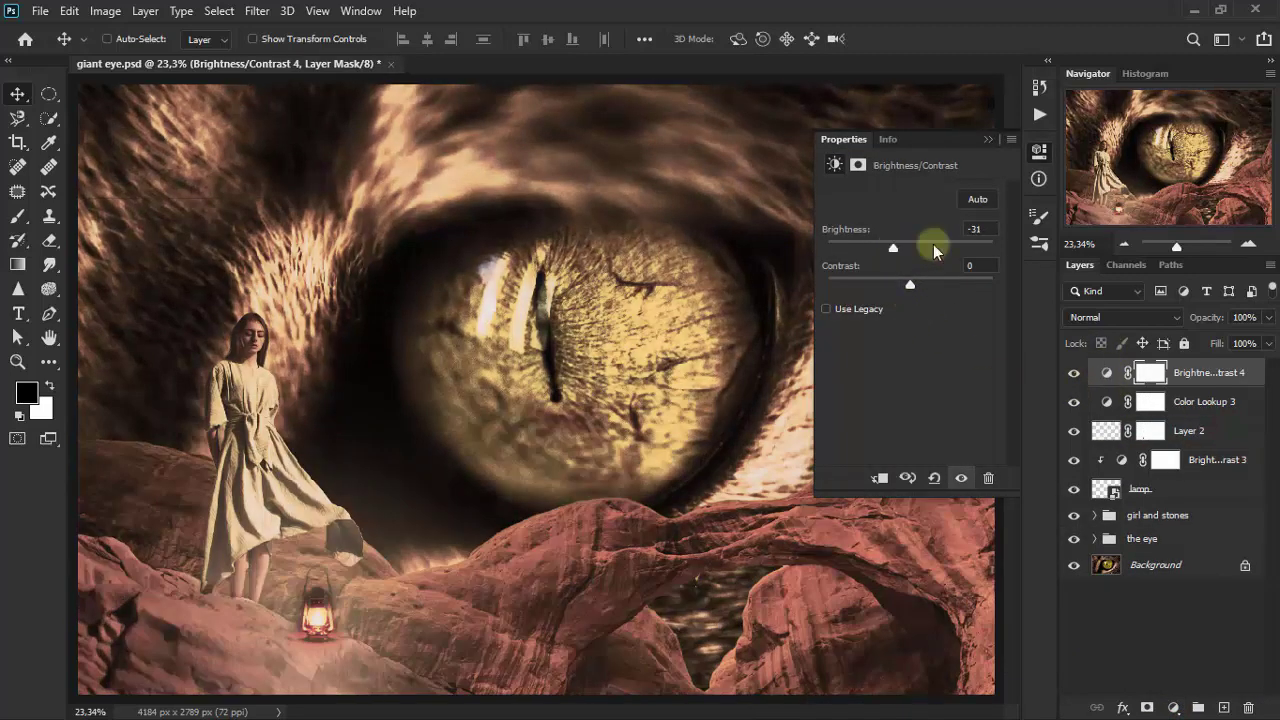
pyautogui.click(983, 229)
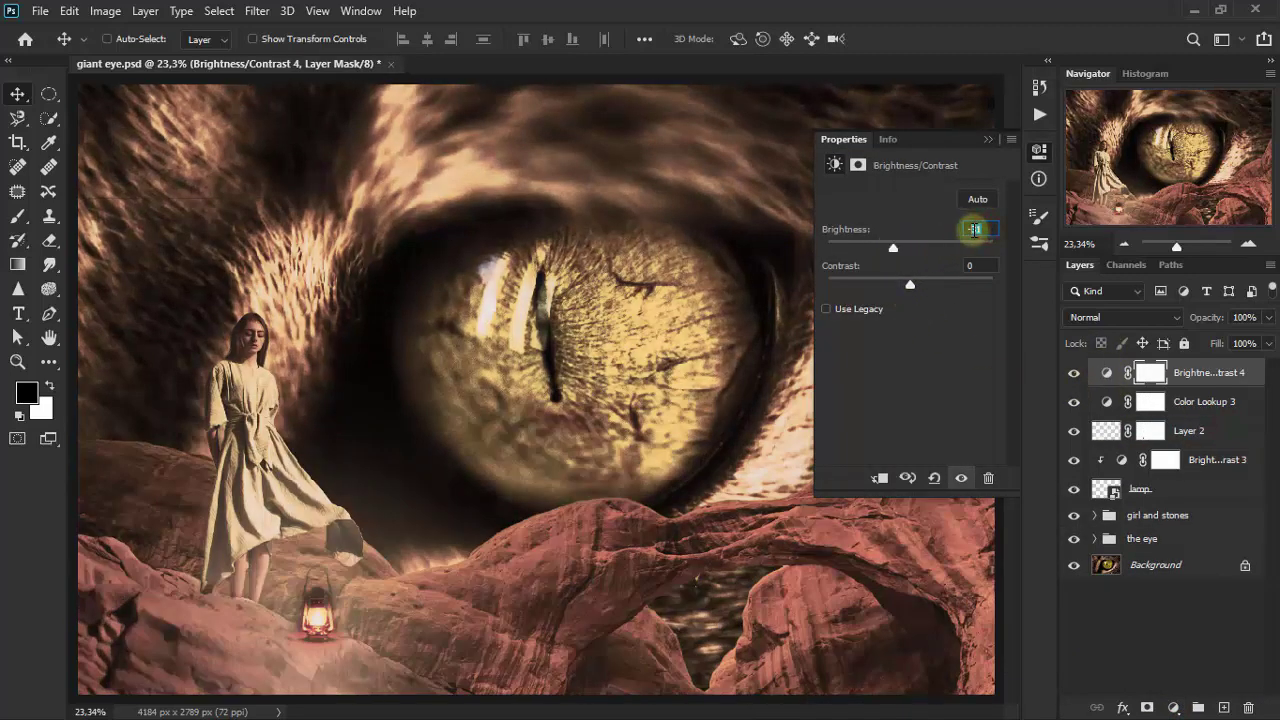
pyautogui.write('-26')
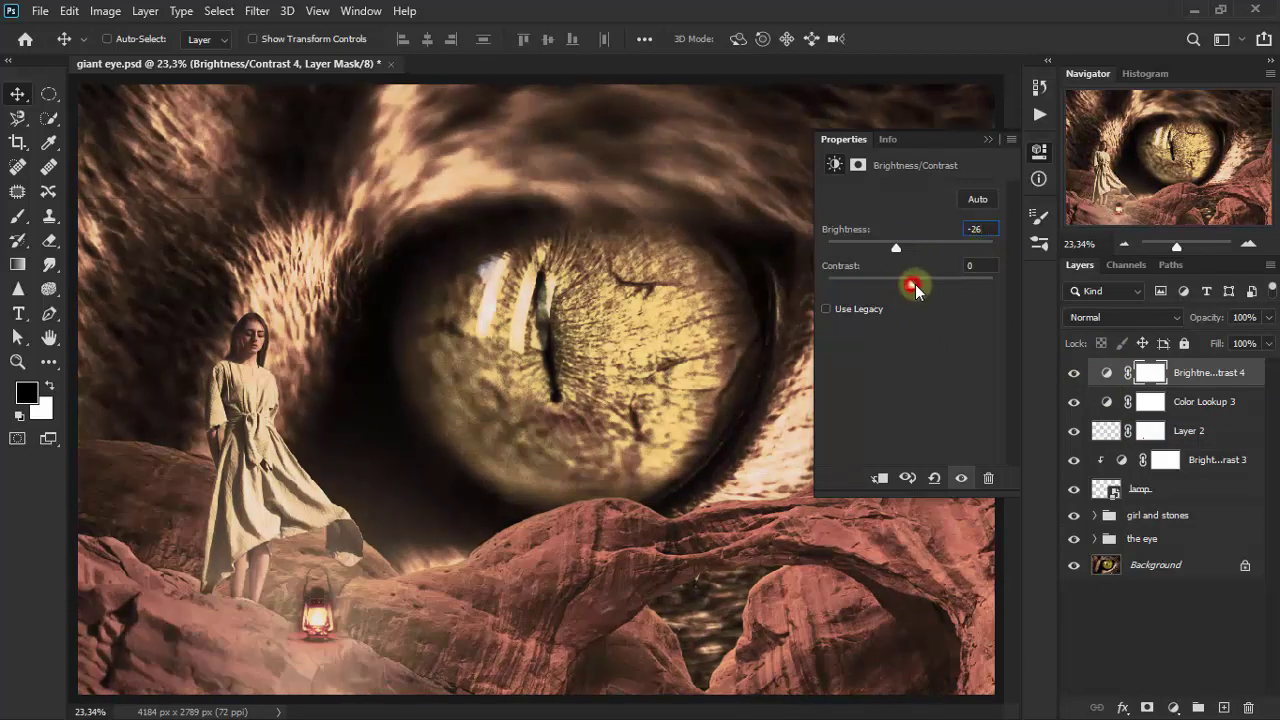
pyautogui.moveTo(916, 290); pyautogui.dragTo(944, 284)
pyautogui.click(982, 266)
pyautogui.write('88')
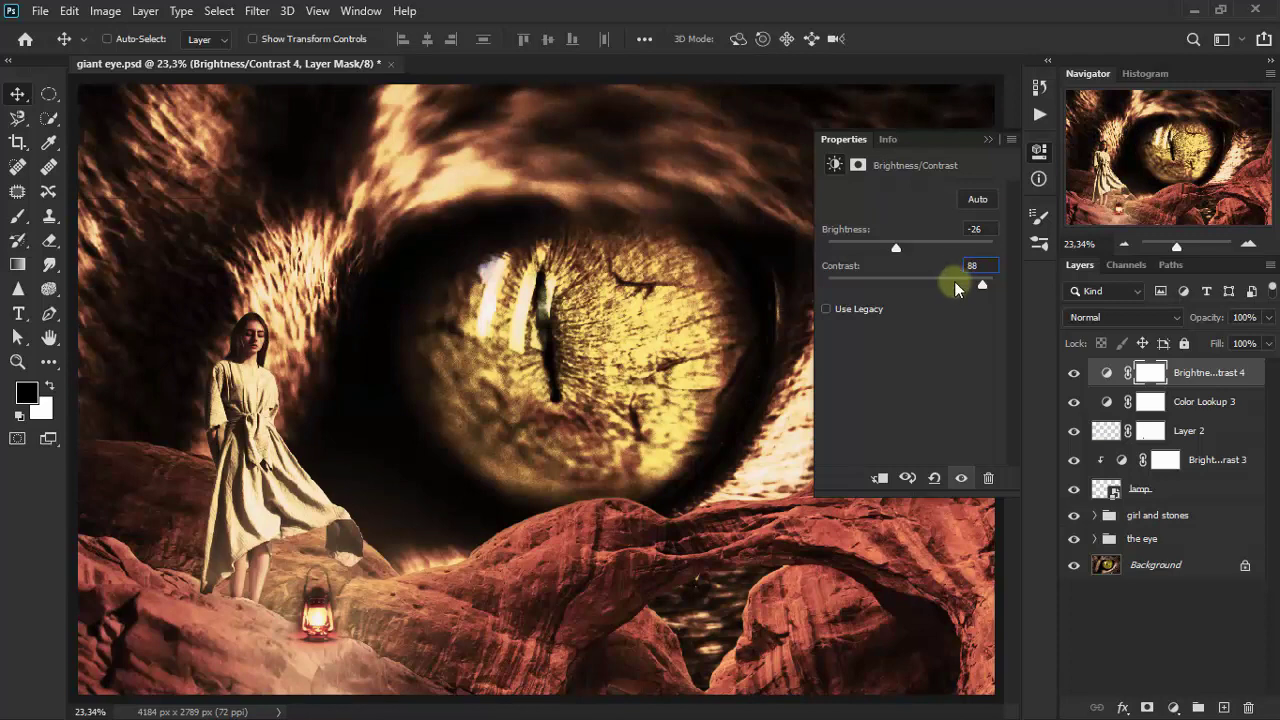
pyautogui.click(989, 140)
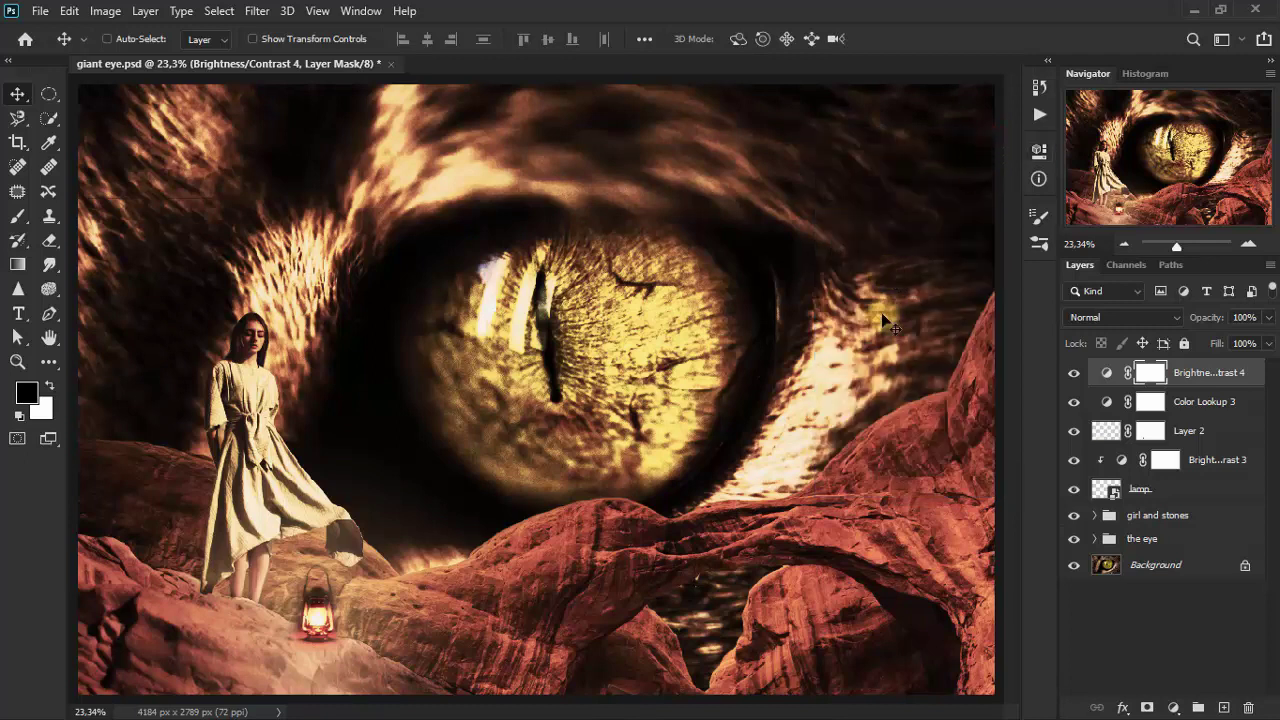
# Raise Layer 2's glow opacity to 86%, then reselect the Brightness/Contrast 4 layer
pyautogui.click(1201, 436)
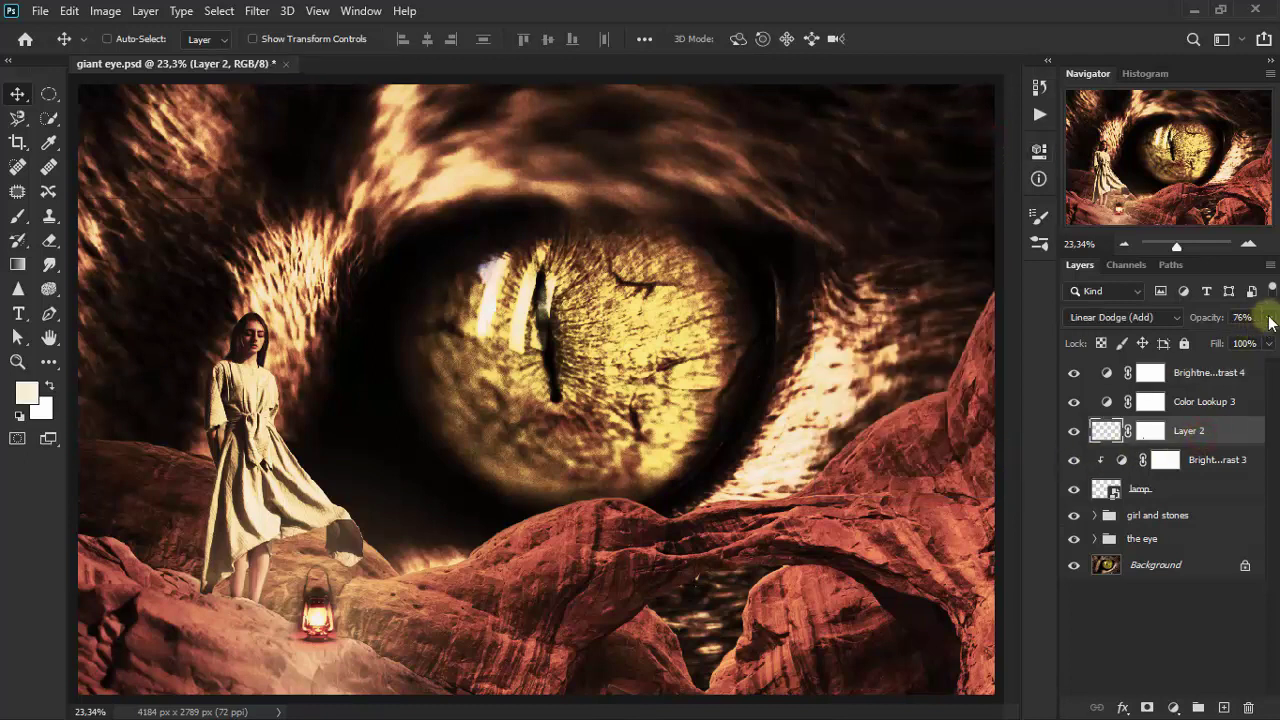
pyautogui.click(1268, 317)
pyautogui.moveTo(1249, 343); pyautogui.dragTo(1256, 346)
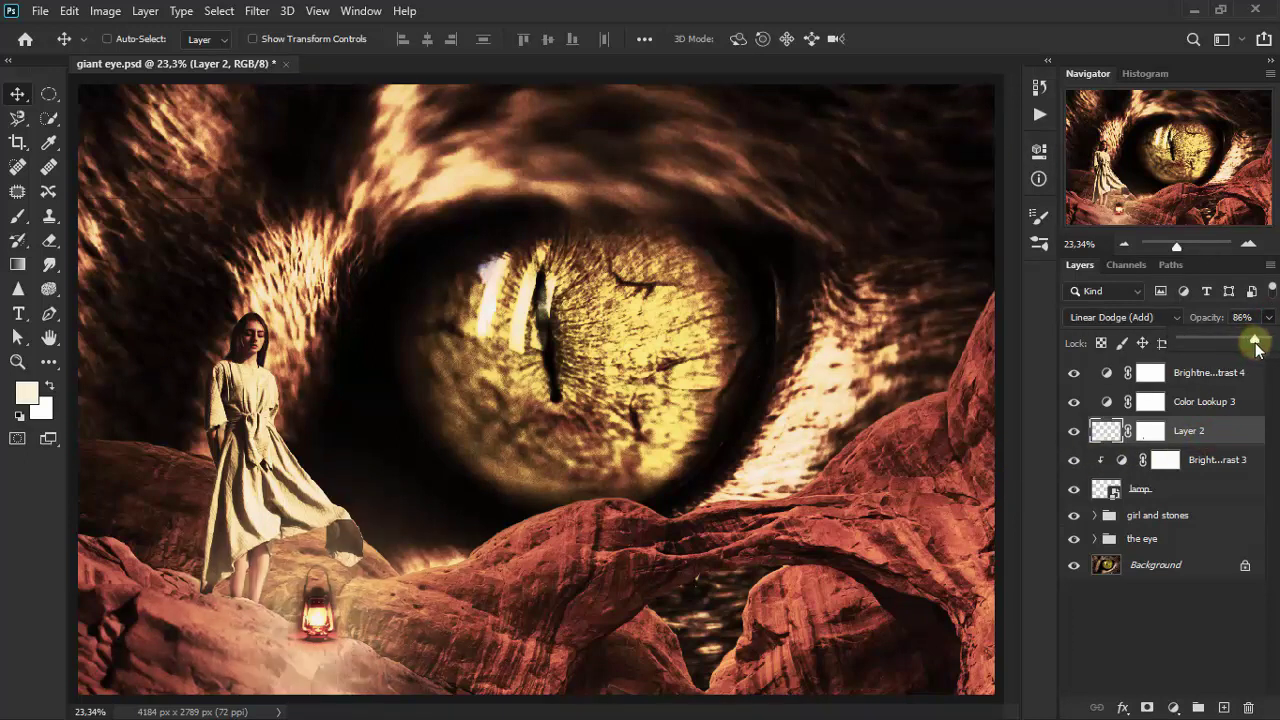
pyautogui.click(1205, 375)
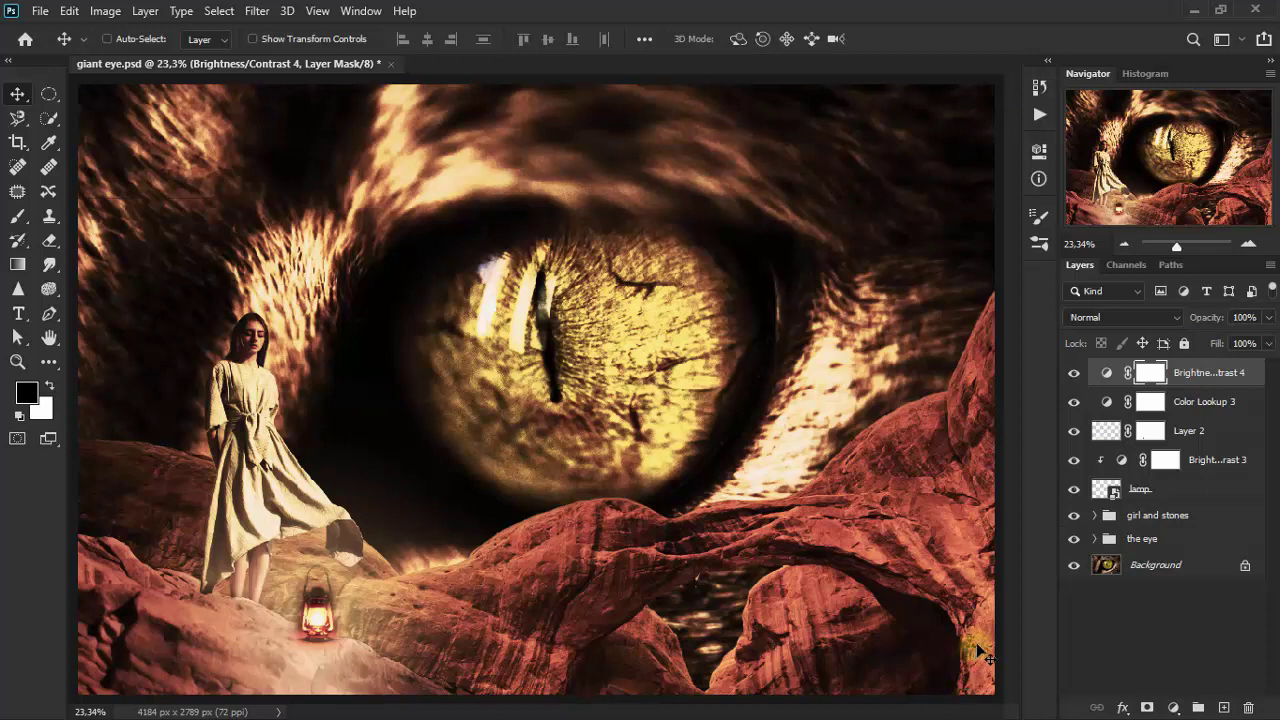
# Add a new empty Layer 3 and make white the painting colour
pyautogui.click(1220, 707)
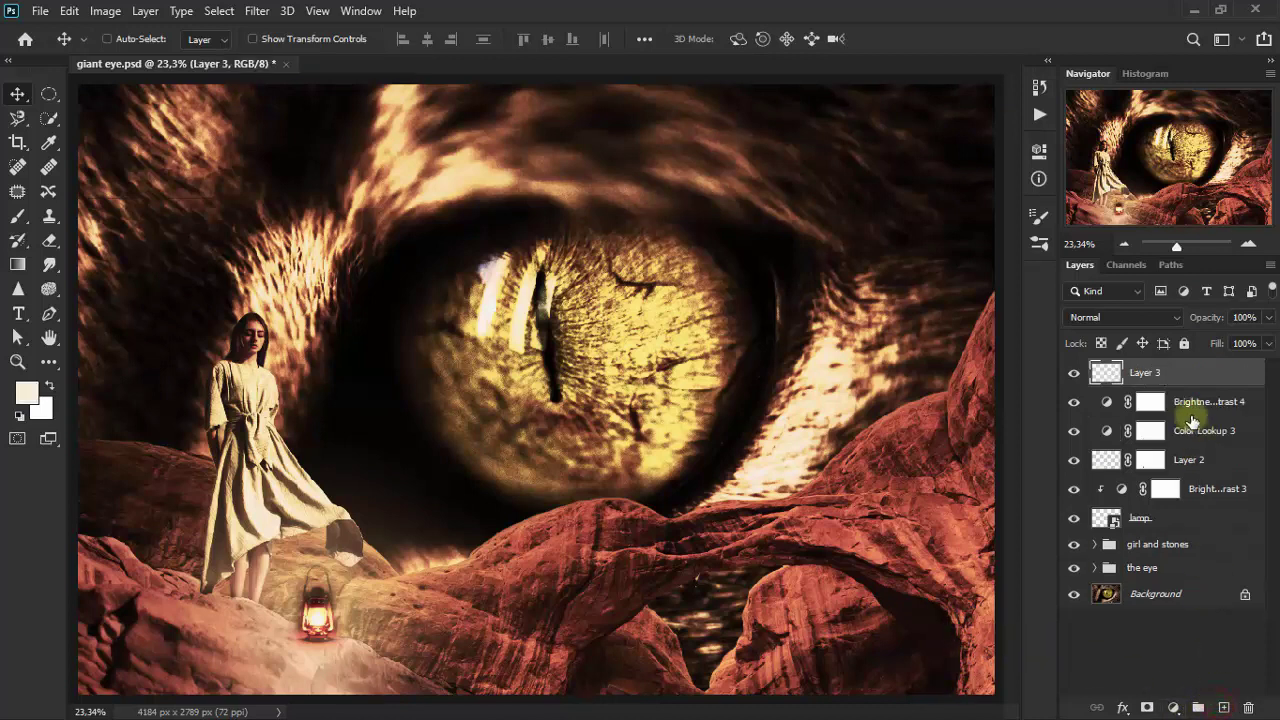
pyautogui.click(50, 386)
pyautogui.press('i')
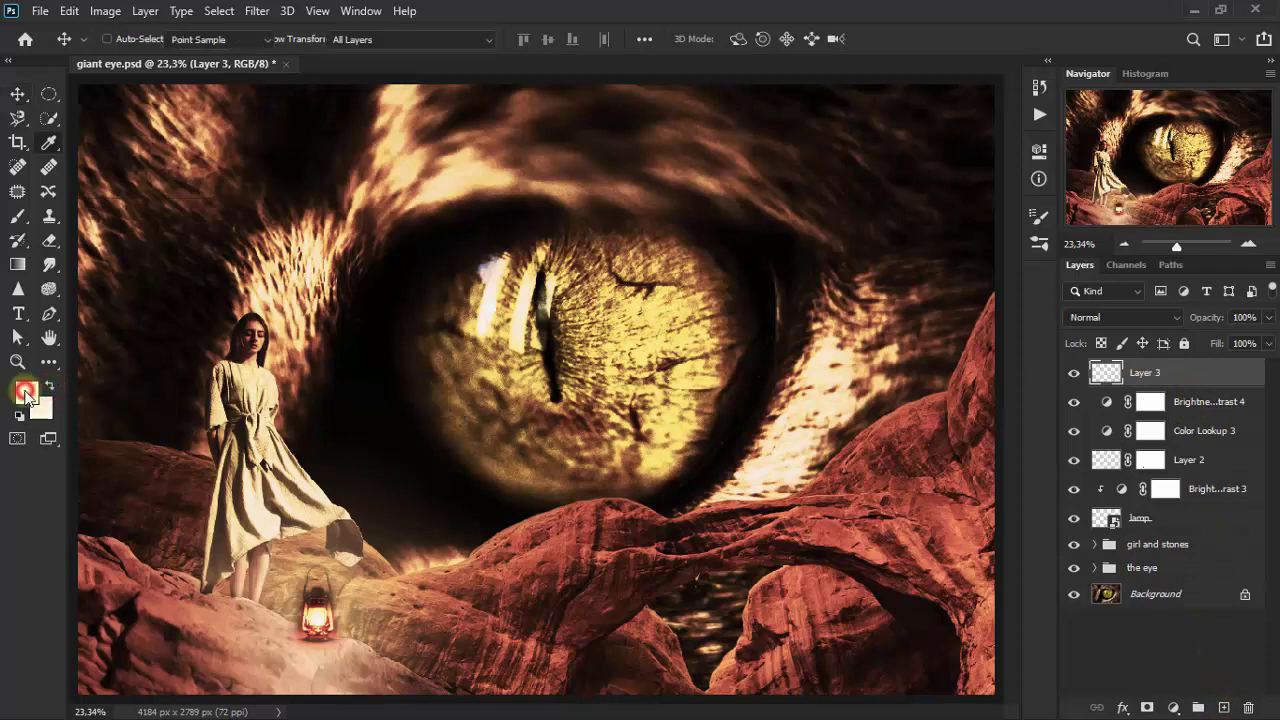
pyautogui.click(24, 390)
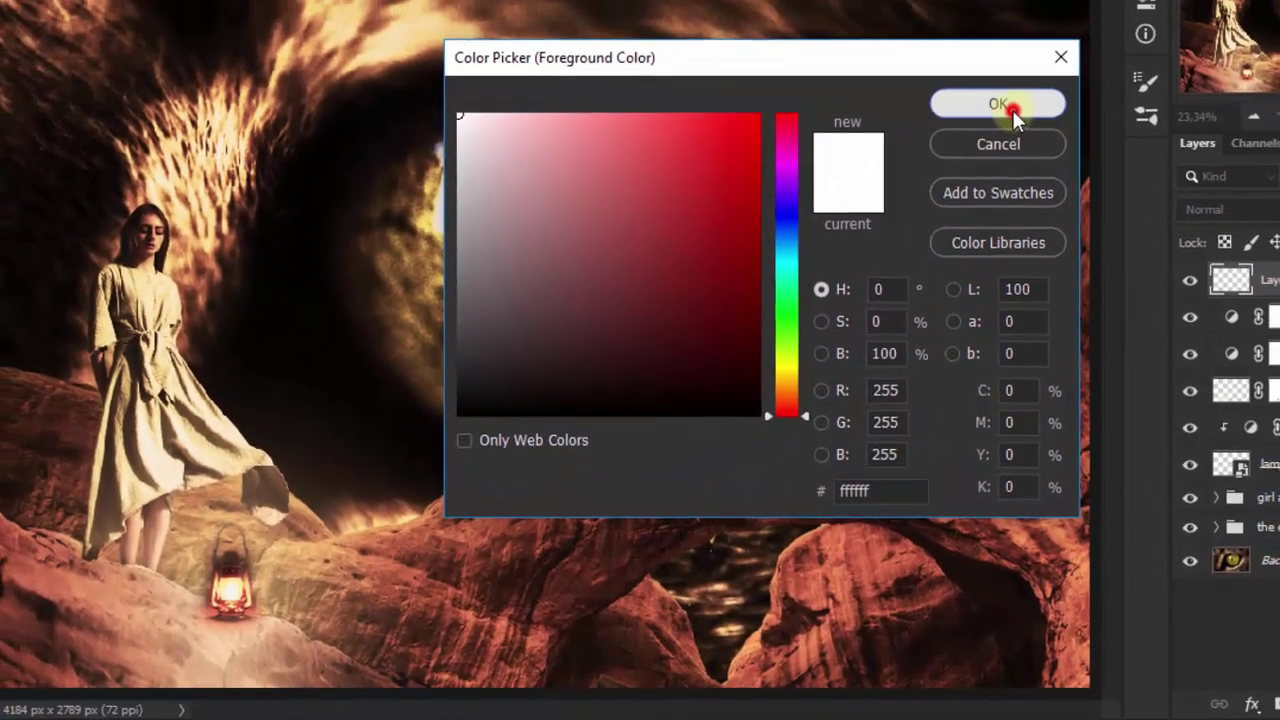
pyautogui.click(1028, 85)
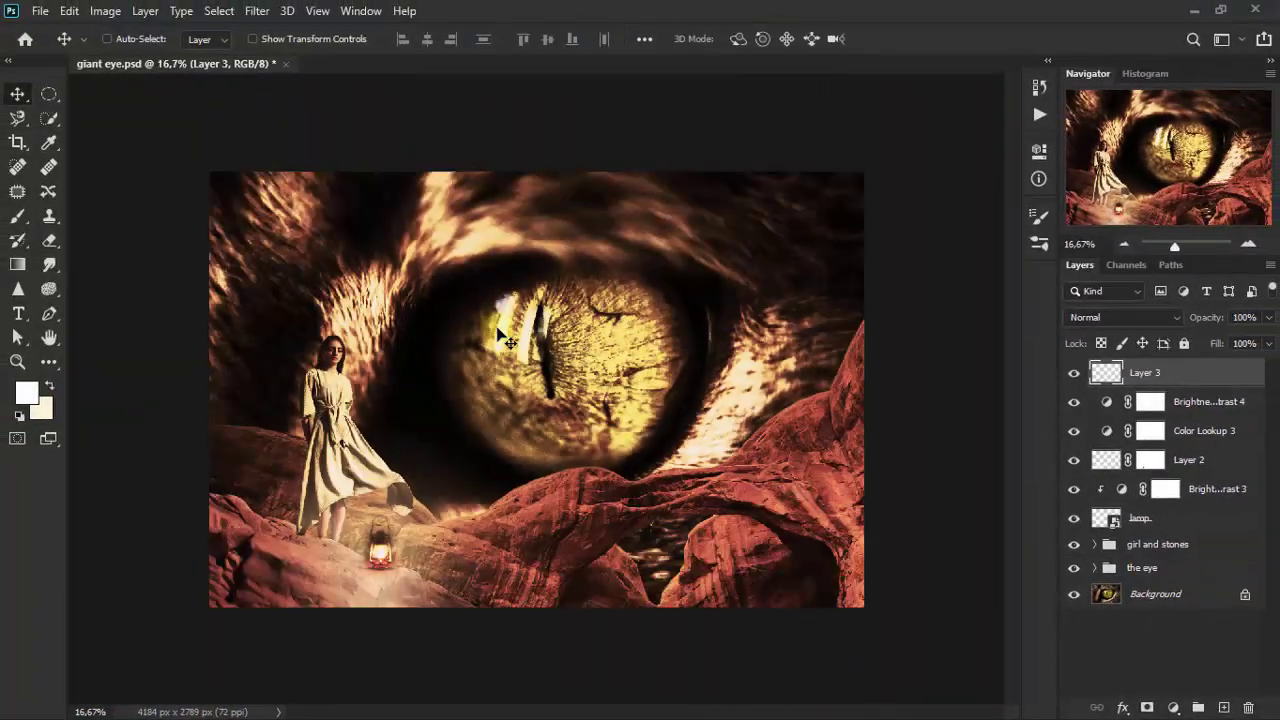
pyautogui.click(243, 293)
# Brush soft white haze over the upper left, the girl, the lower rocks and the eye
pyautogui.moveTo(17, 216); pyautogui.dragTo(130, 222)
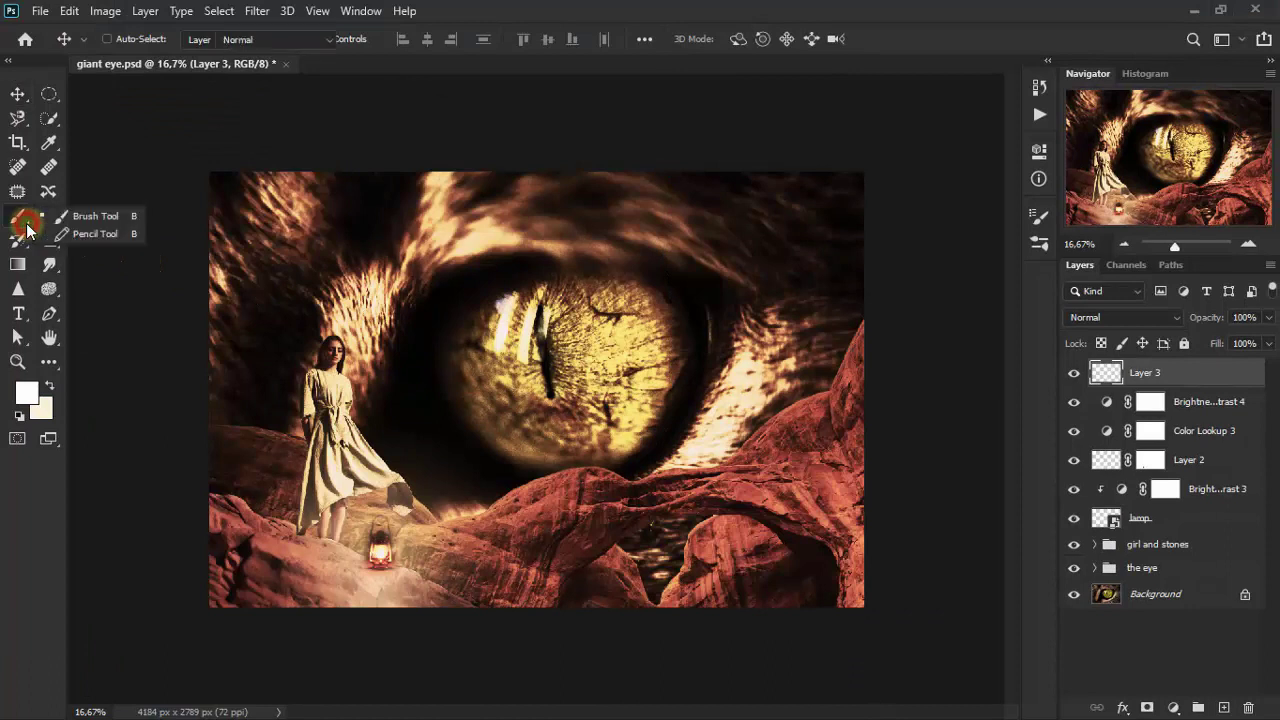
pyautogui.click(122, 215)
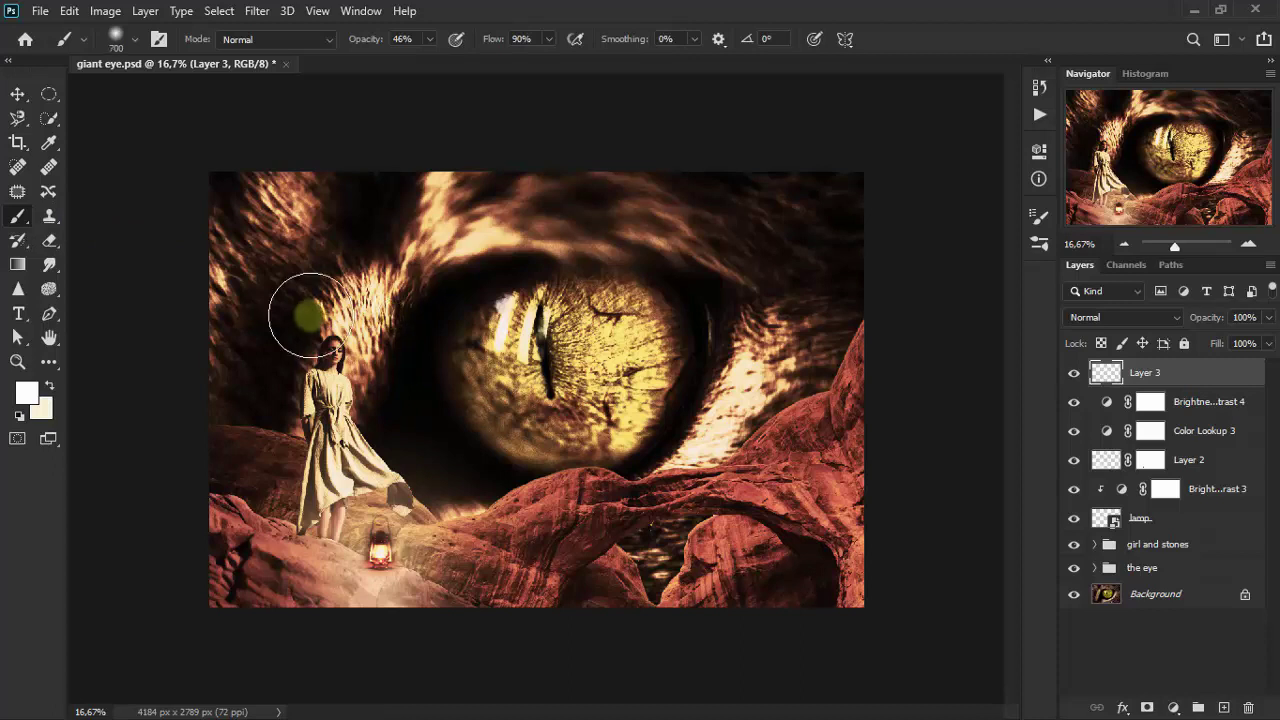
pyautogui.moveTo(400, 271); pyautogui.dragTo(360, 430)
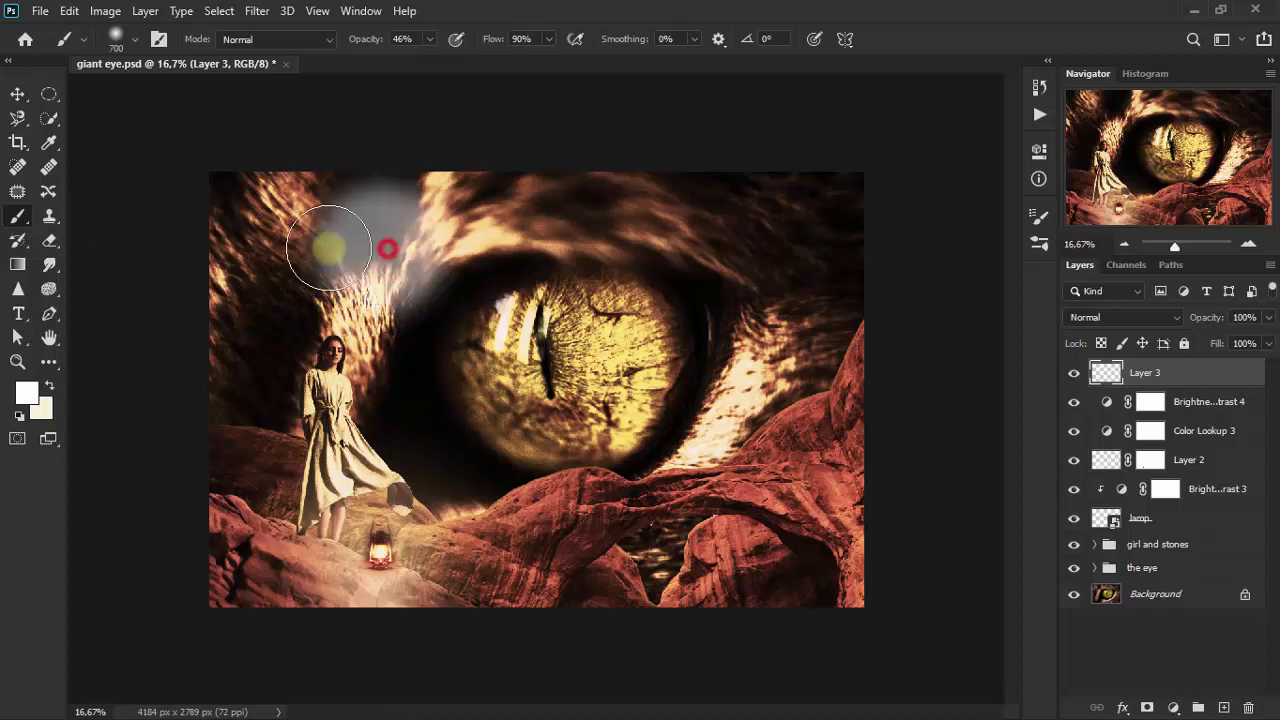
pyautogui.moveTo(476, 500)
pyautogui.mouseDown()
pyautogui.moveTo(766, 337)
pyautogui.moveTo(643, 214)
pyautogui.moveTo(786, 314)
pyautogui.moveTo(775, 205)
pyautogui.moveTo(709, 214)
pyautogui.moveTo(838, 184)
pyautogui.moveTo(809, 283)
pyautogui.moveTo(660, 149)
pyautogui.moveTo(649, 171)
pyautogui.mouseUp()
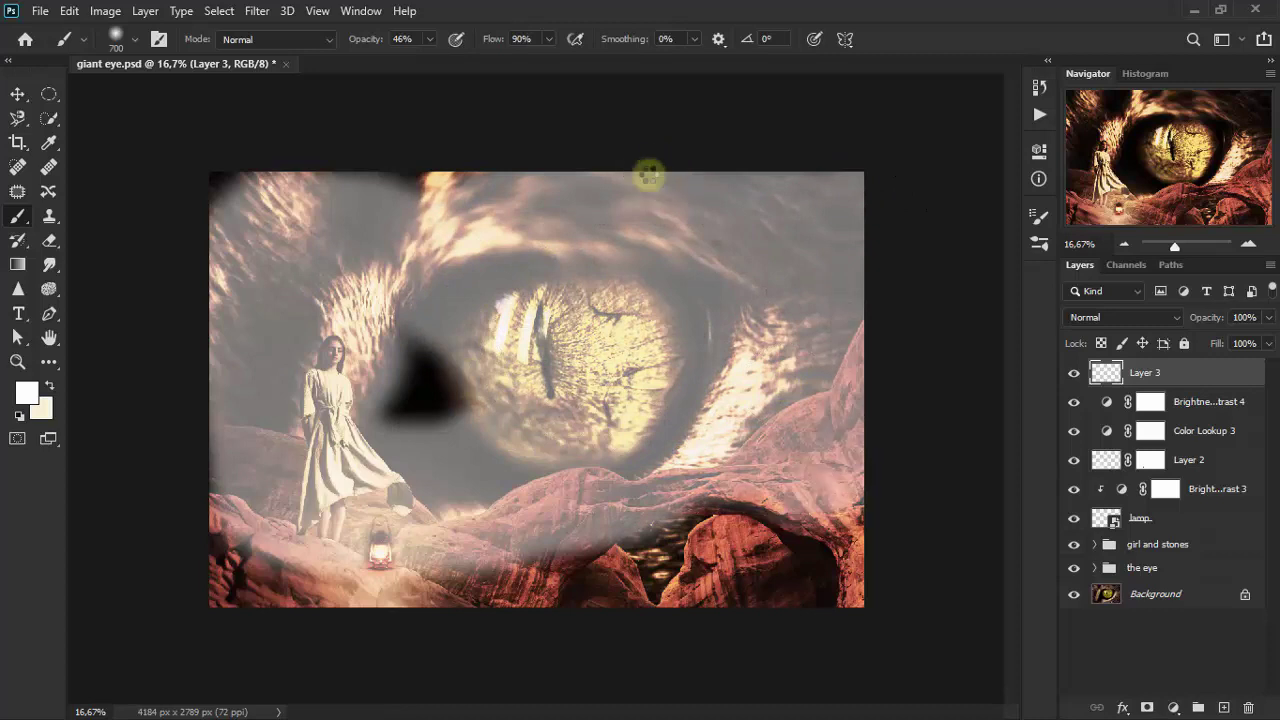
pyautogui.click(443, 390)
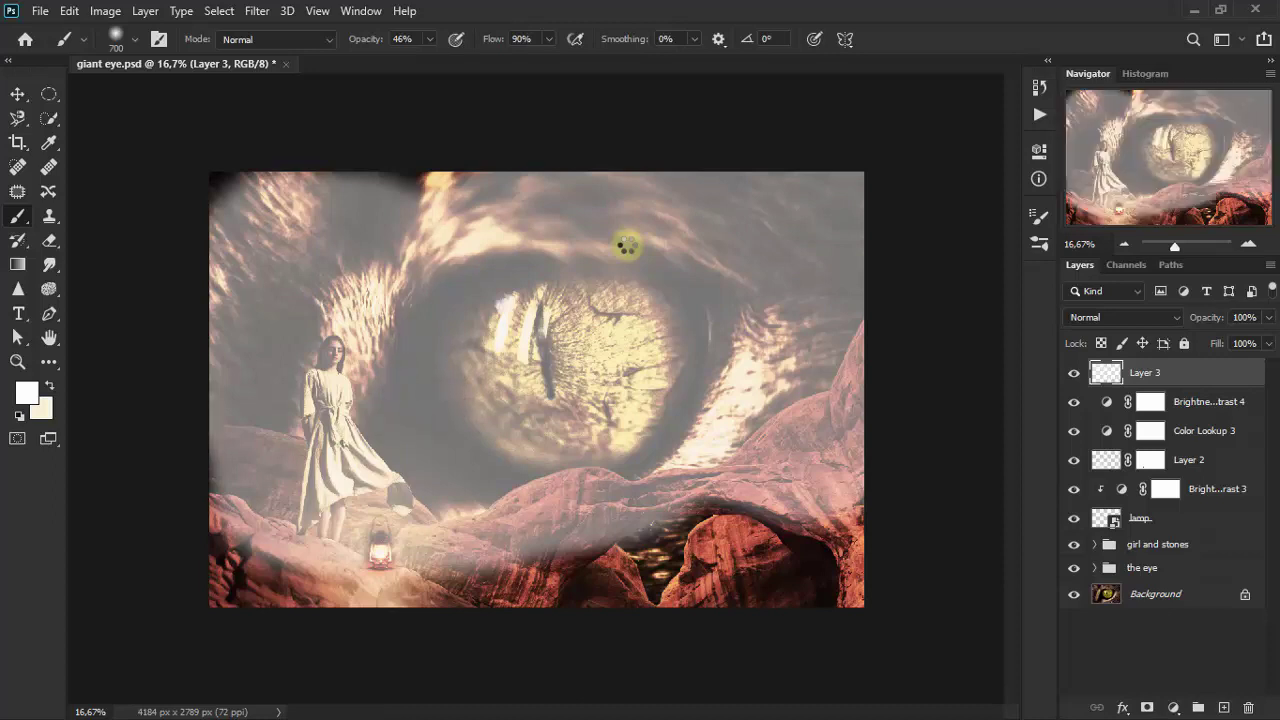
# Blur the haze layer with a 263.1 px Gaussian Blur and fit the image on screen
pyautogui.click(264, 15)
pyautogui.moveTo(268, 222)
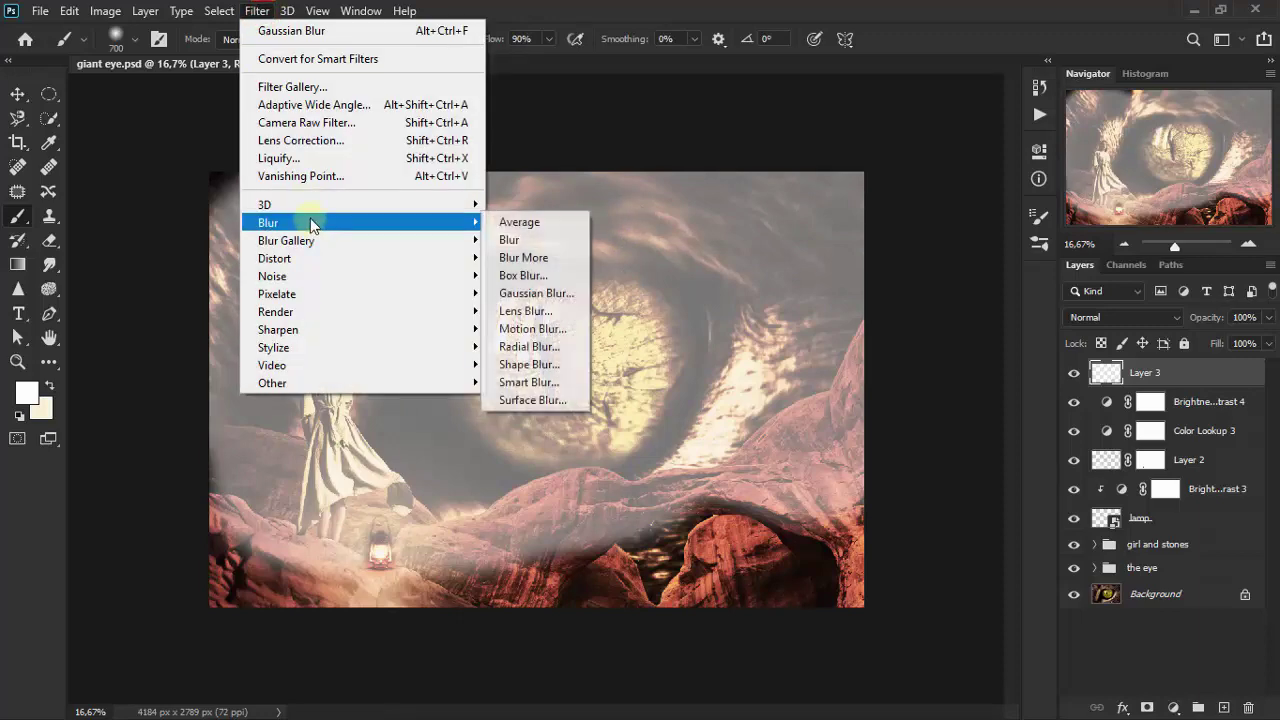
pyautogui.click(566, 292)
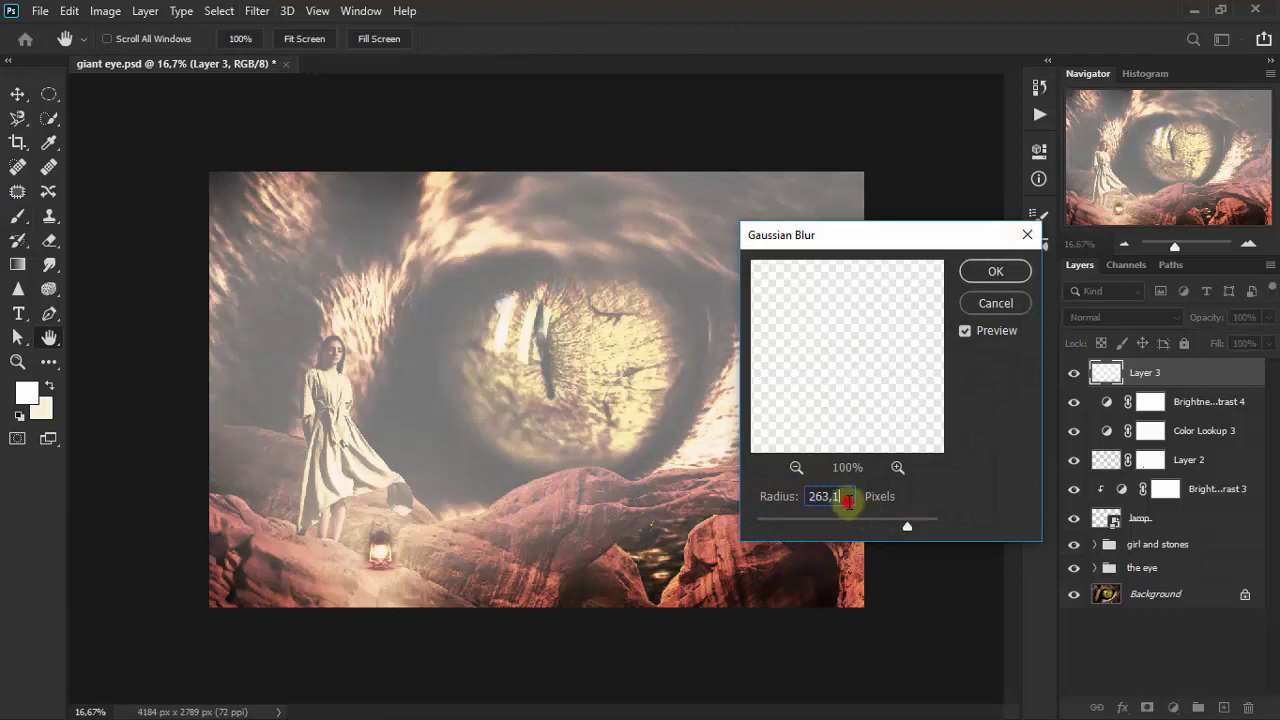
pyautogui.click(1001, 272)
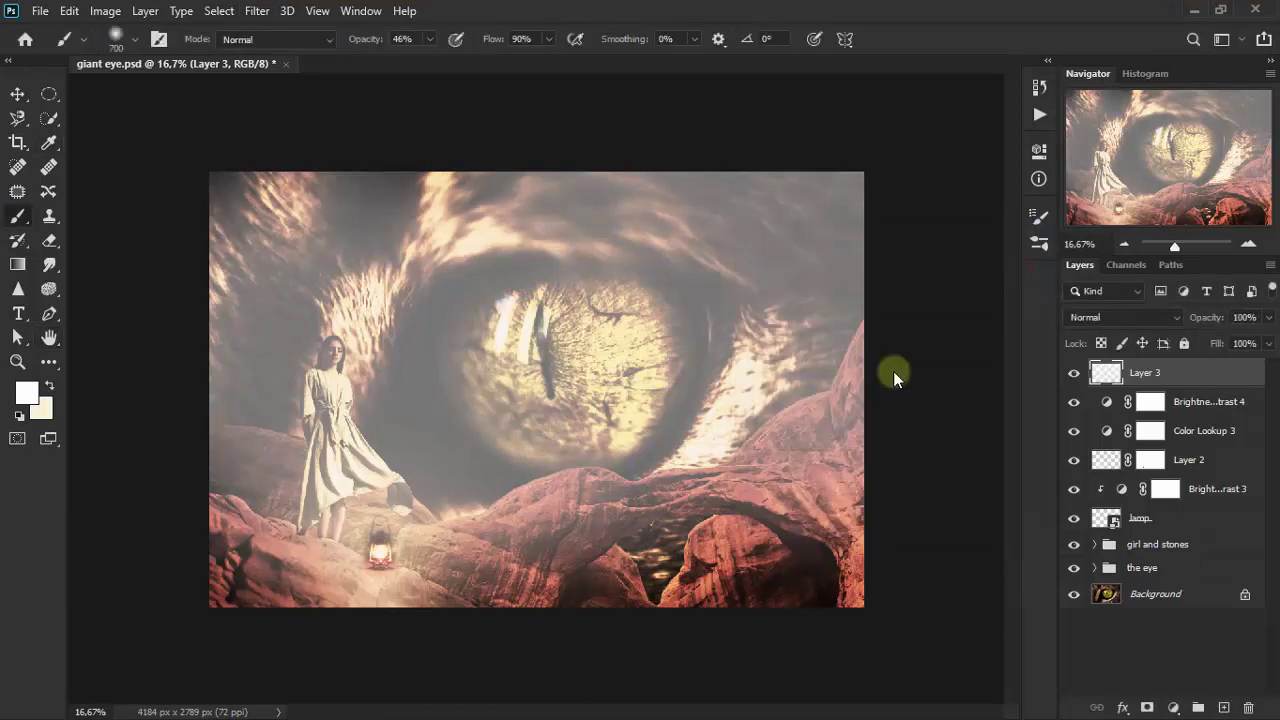
pyautogui.click(17, 94)
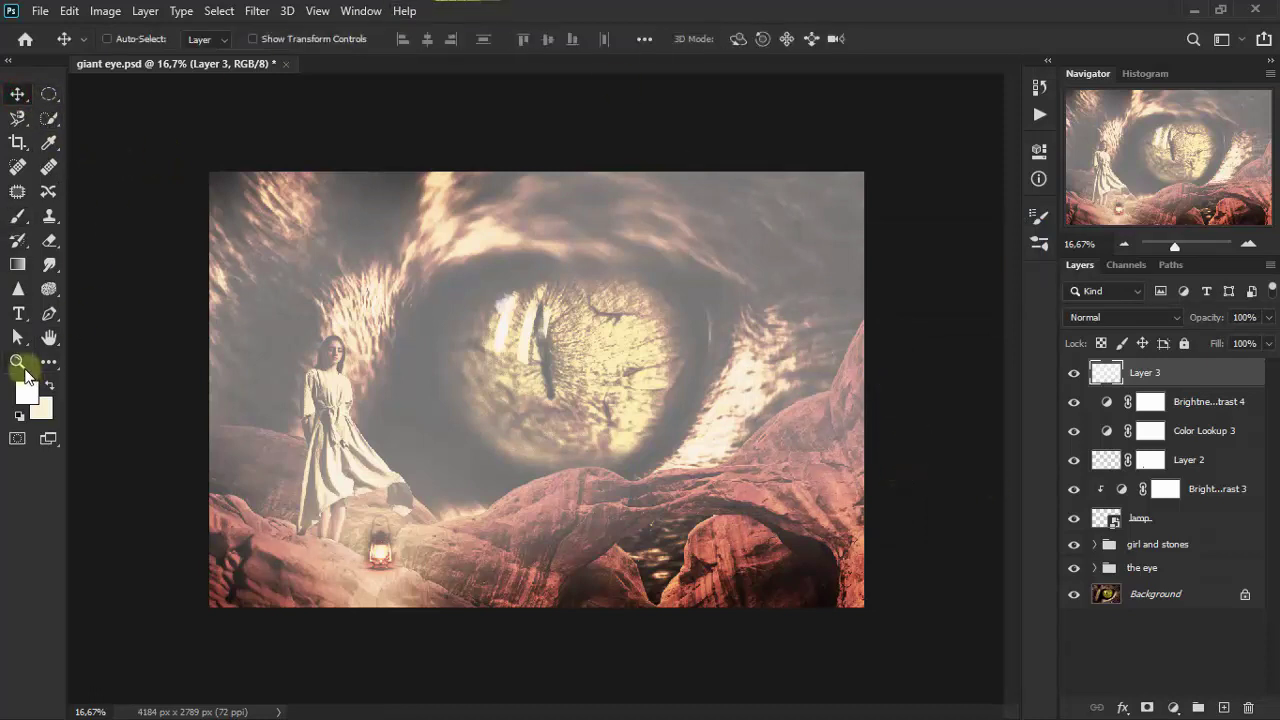
pyautogui.click(17, 362)
pyautogui.rightClick(428, 375)
pyautogui.click(449, 386)
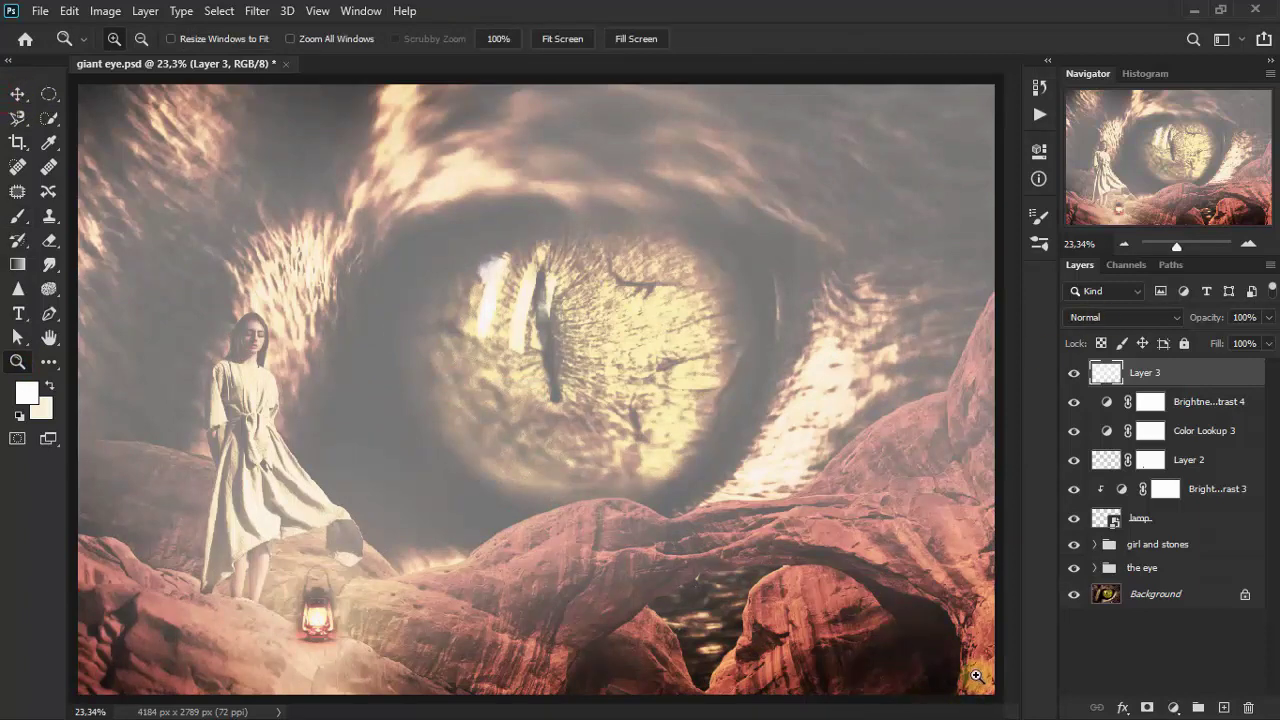
pyautogui.click(17, 94)
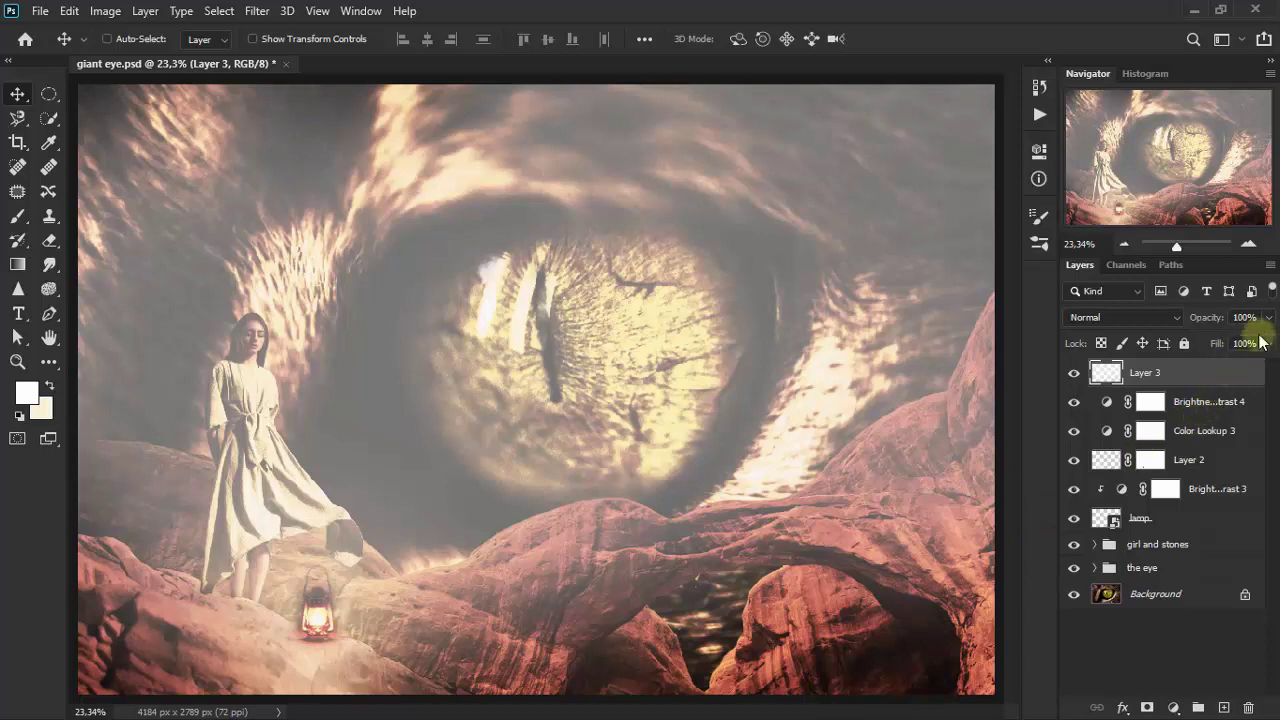
# Set the haze layer Layer 3 to 50% opacity
pyautogui.click(1268, 317)
pyautogui.moveTo(1266, 338); pyautogui.dragTo(1245, 338)
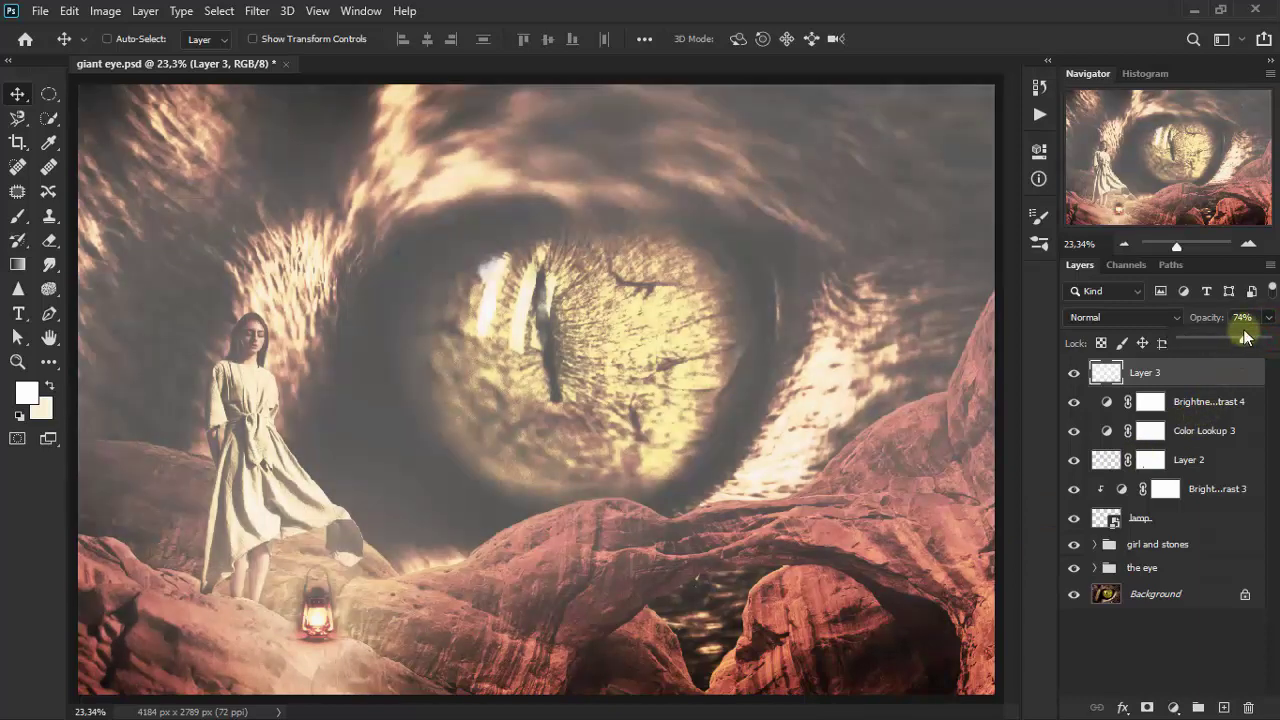
pyautogui.click(1243, 316)
pyautogui.write('5')
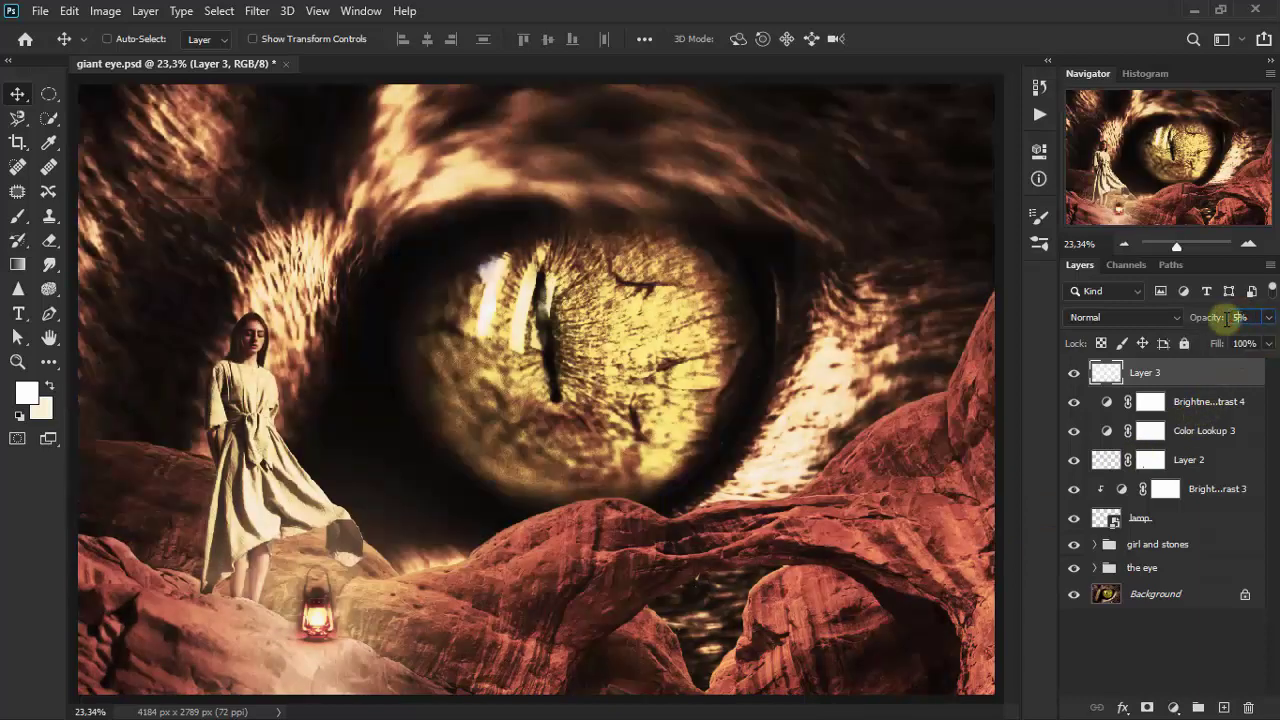
pyautogui.write('0')
pyautogui.press('Return')
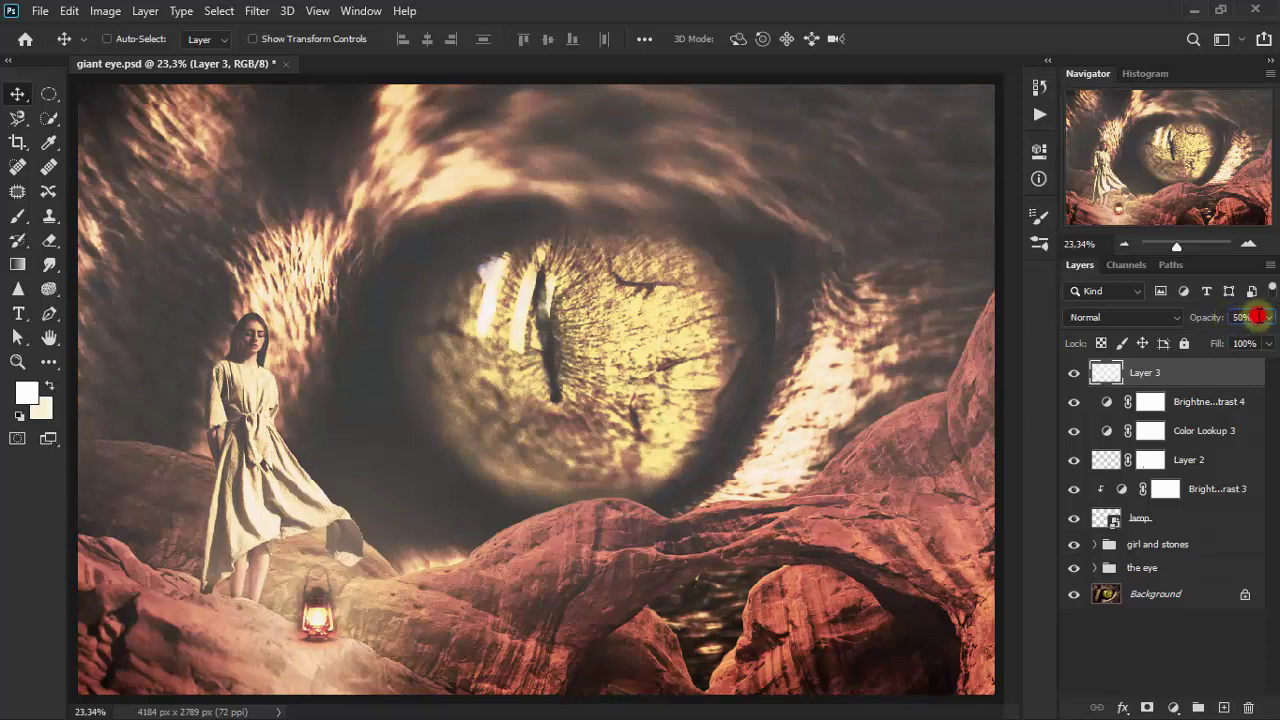
pyautogui.click(1258, 316)
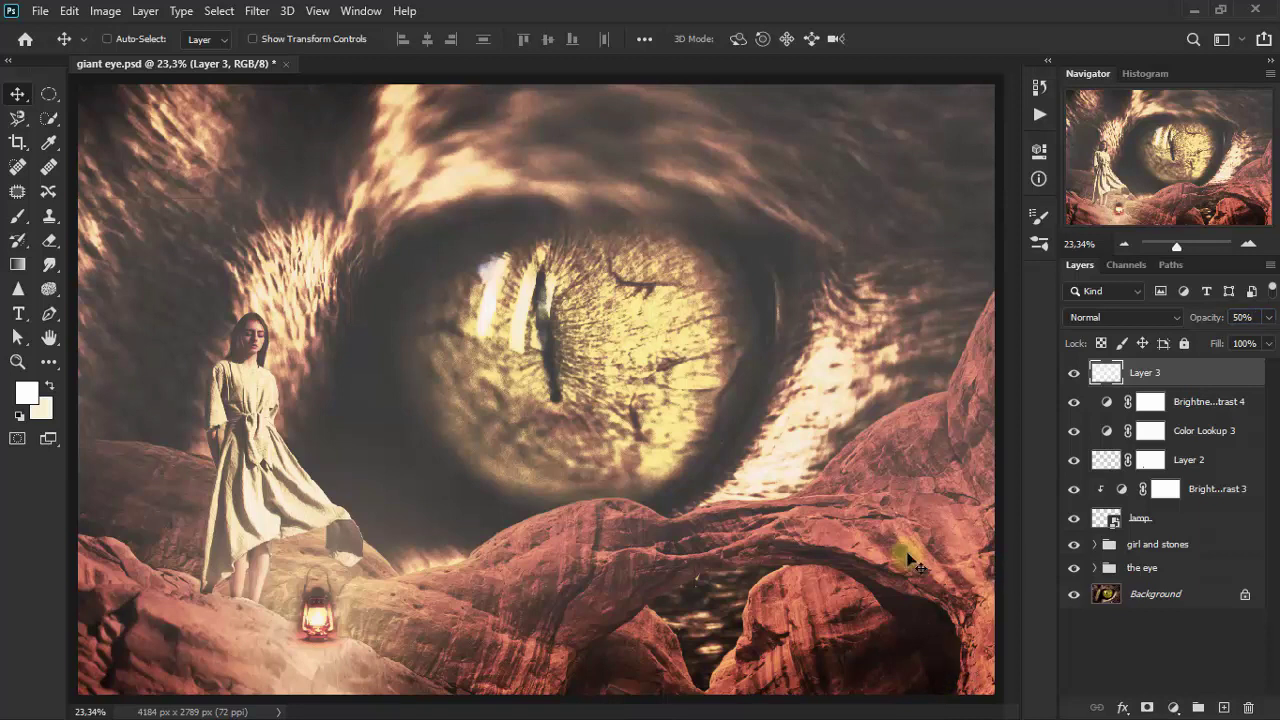
# Add a Color Lookup adjustment layer using the FoggyNight.3DL look
pyautogui.click(1173, 706)
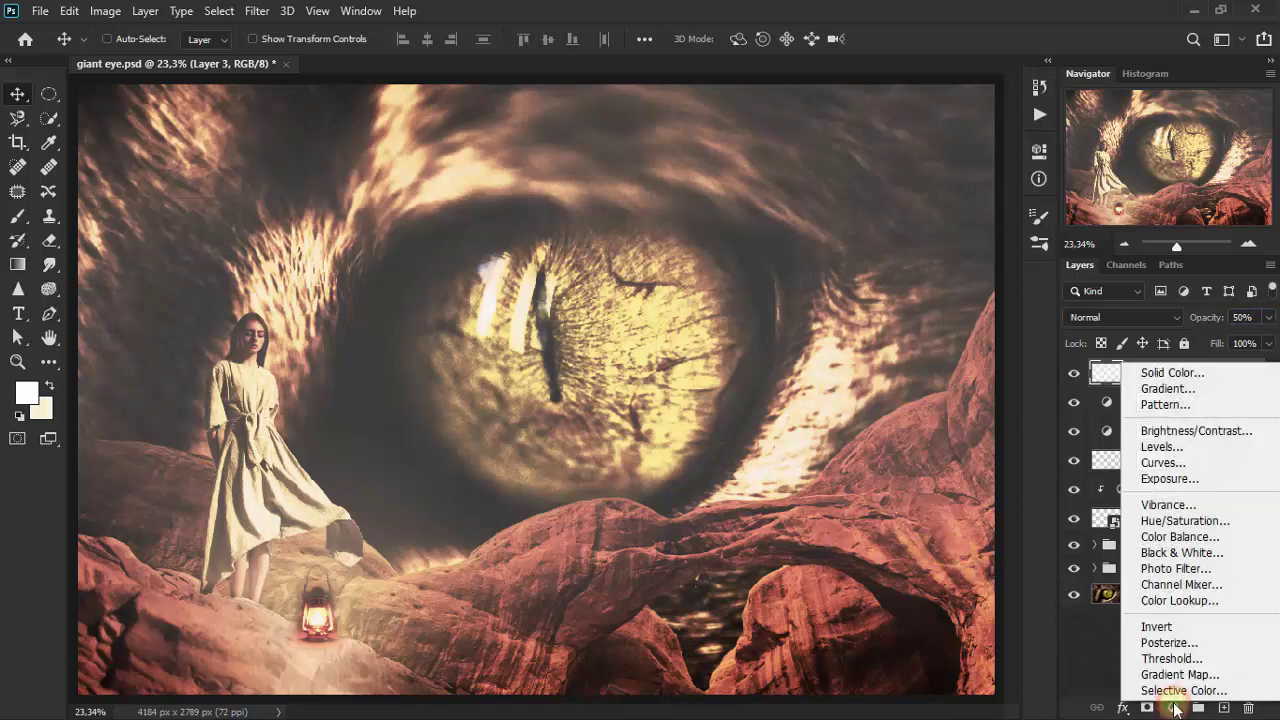
pyautogui.click(1222, 599)
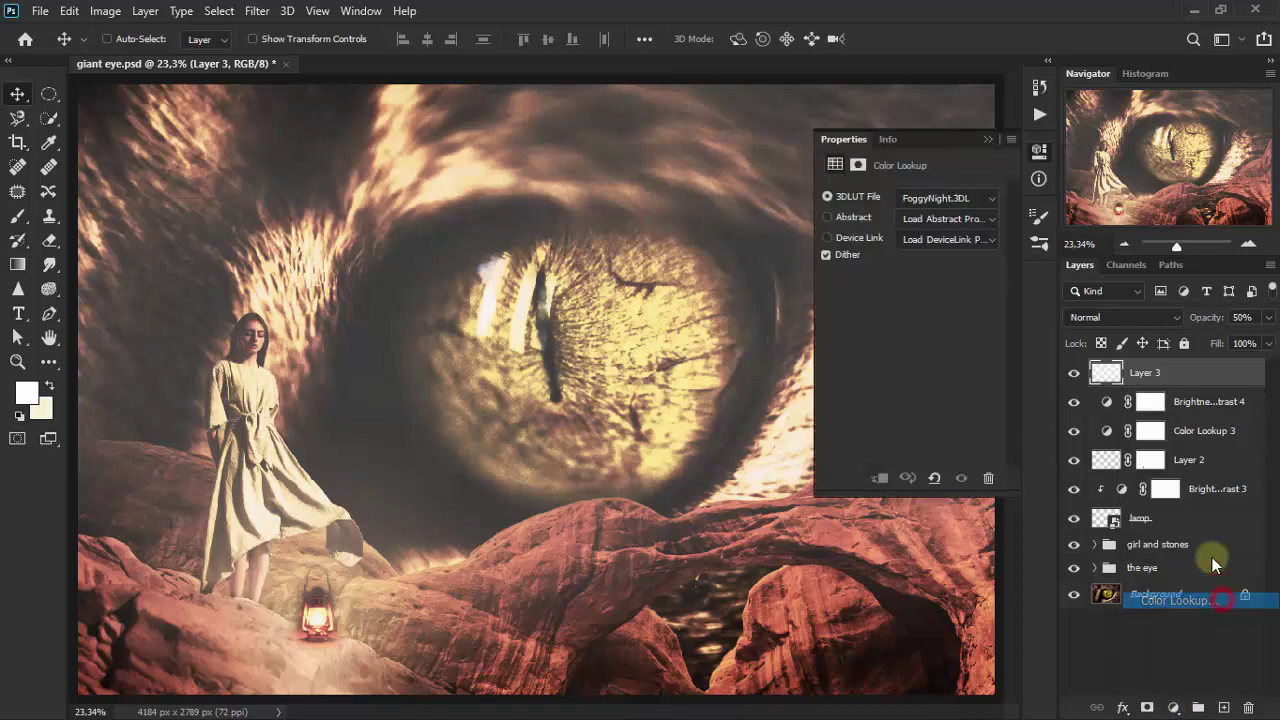
pyautogui.click(952, 197)
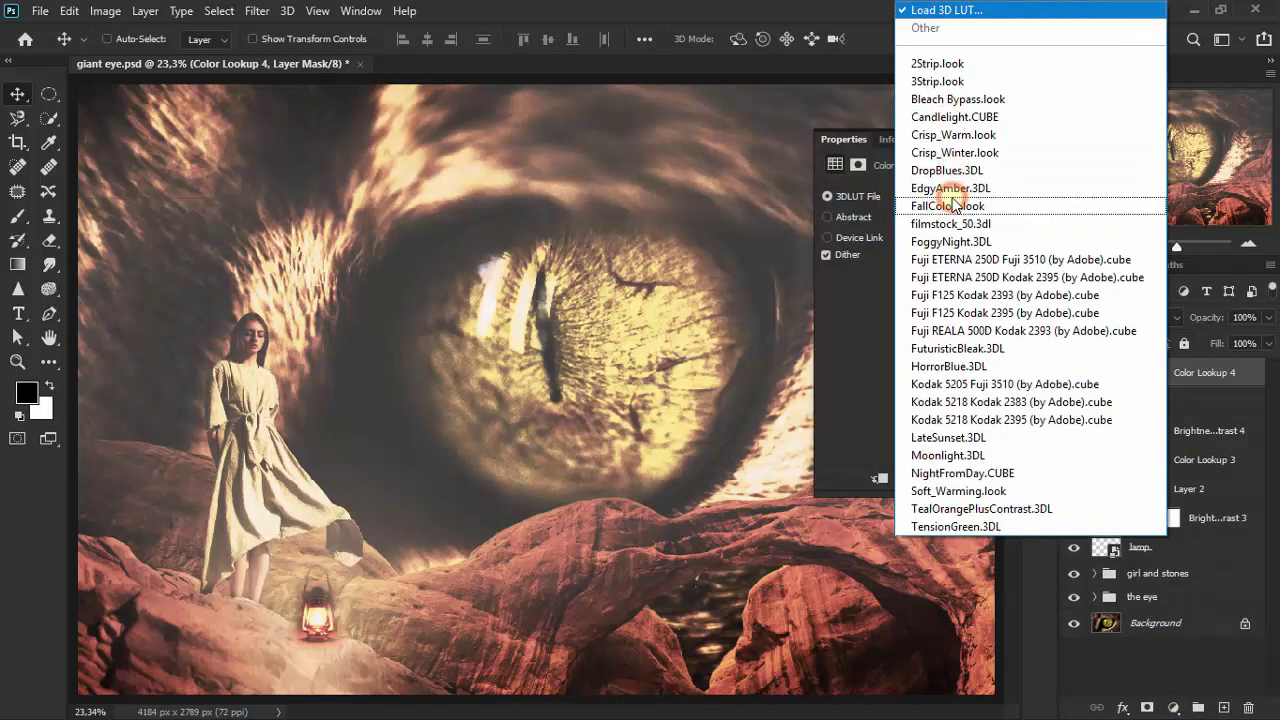
pyautogui.click(1052, 247)
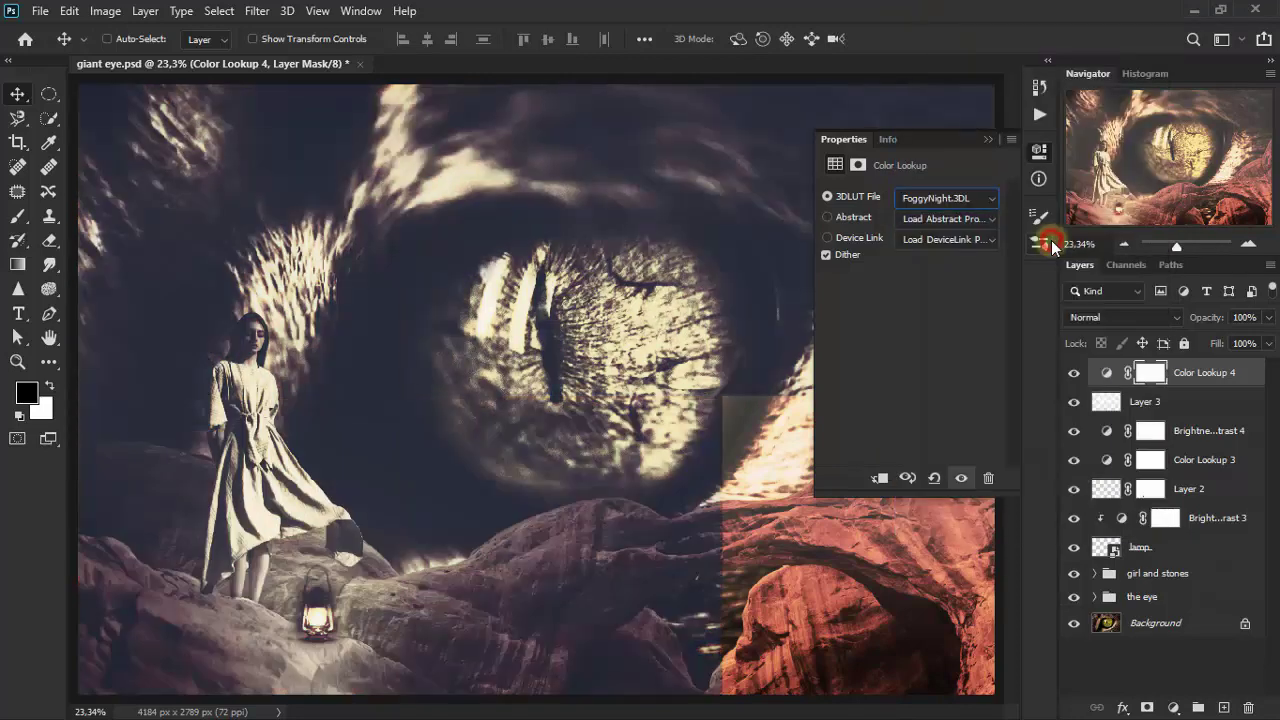
pyautogui.click(988, 139)
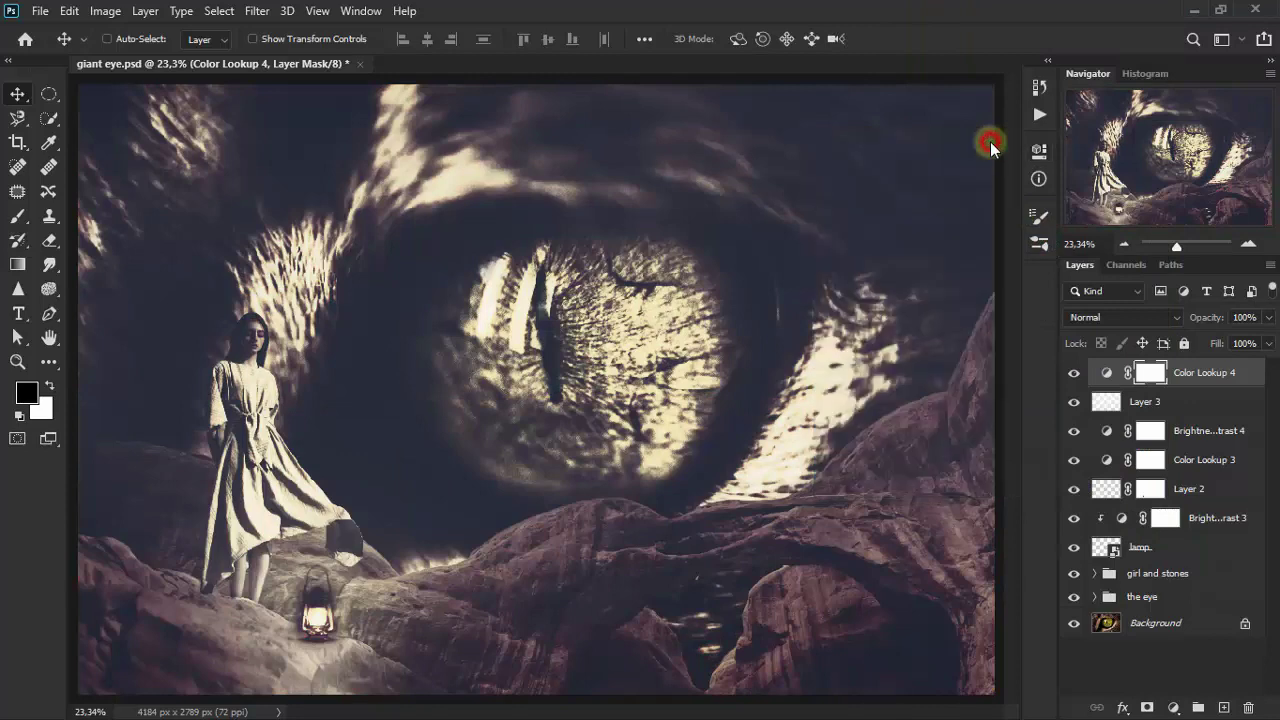
# Set the Color Lookup layer's opacity to 32%
pyautogui.click(1267, 318)
pyautogui.moveTo(1225, 343); pyautogui.dragTo(1213, 313)
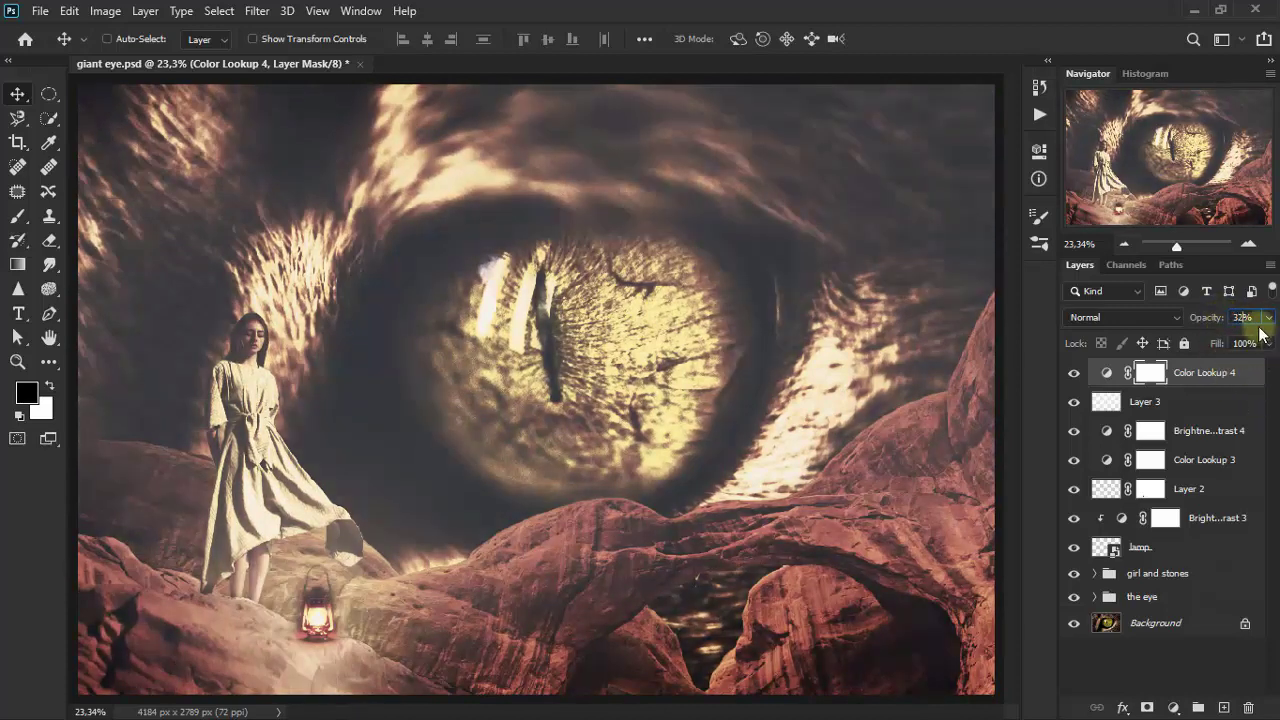
pyautogui.click(1257, 318)
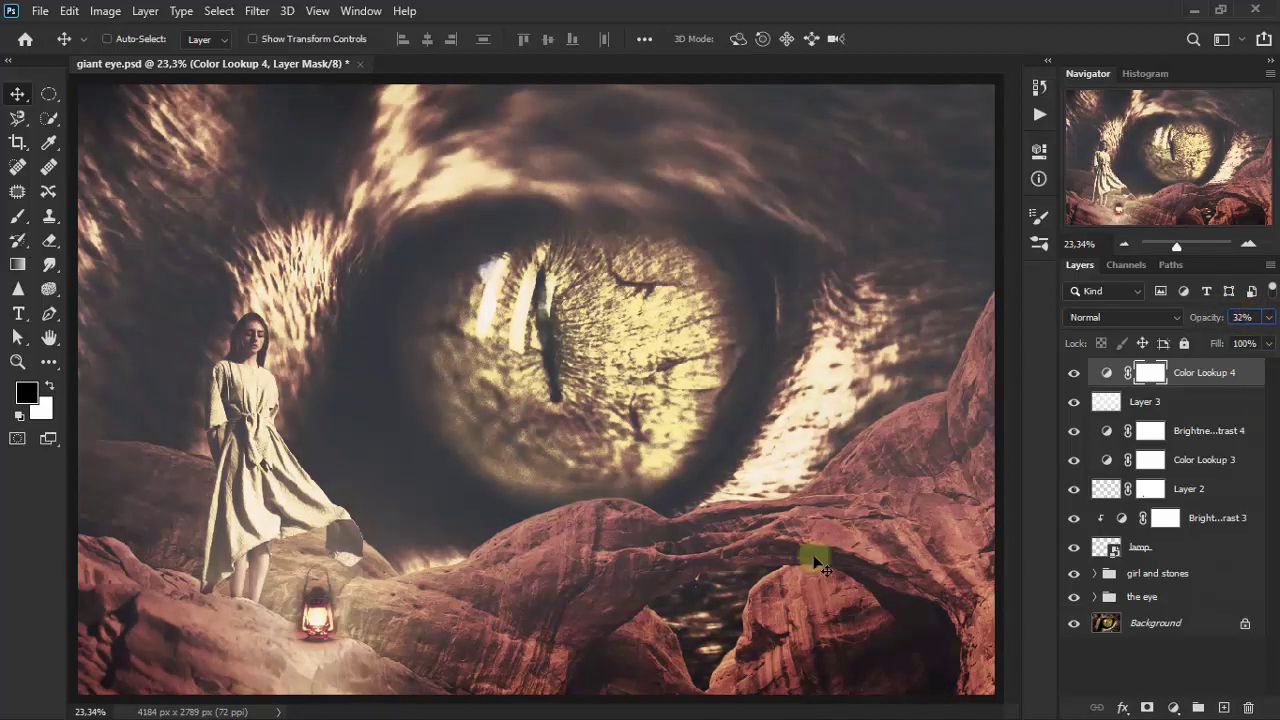
# Confirm the 32% opacity, stamp all visible layers into Layer 4, and blend it in Soft Light
pyautogui.press('Return')
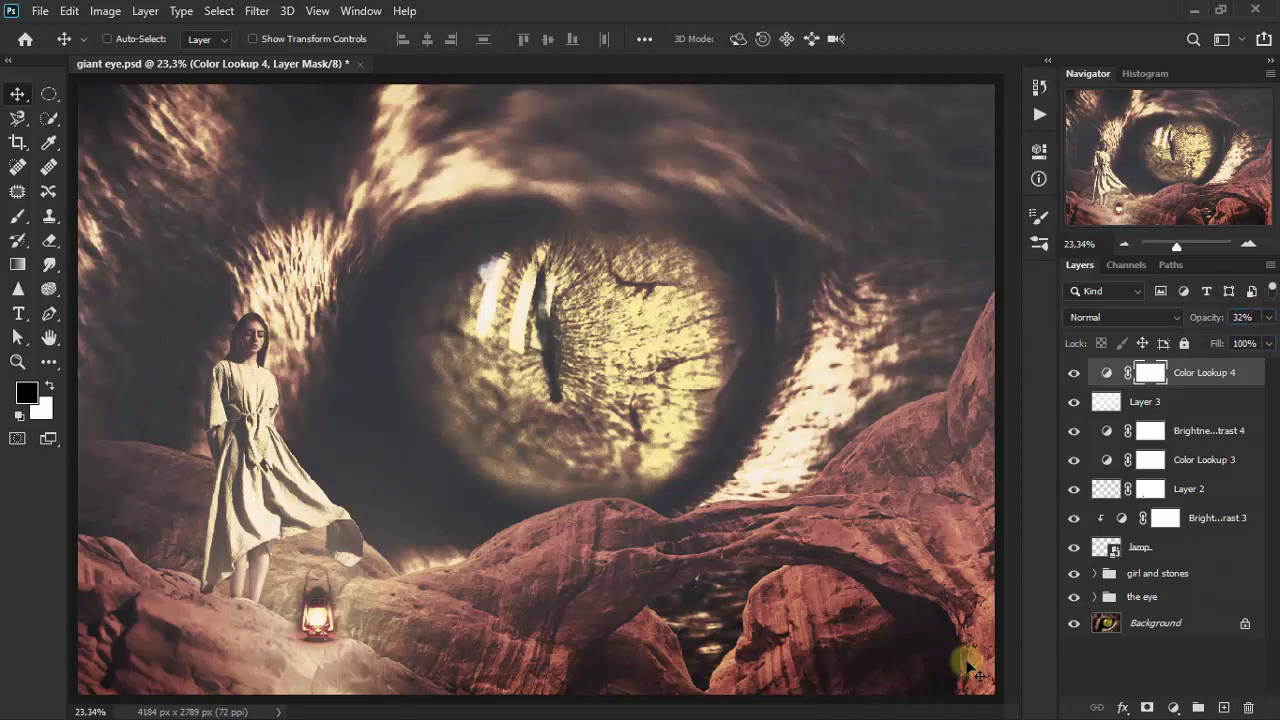
pyautogui.hotkey('ctrl', 'shift', 'alt', 'e')
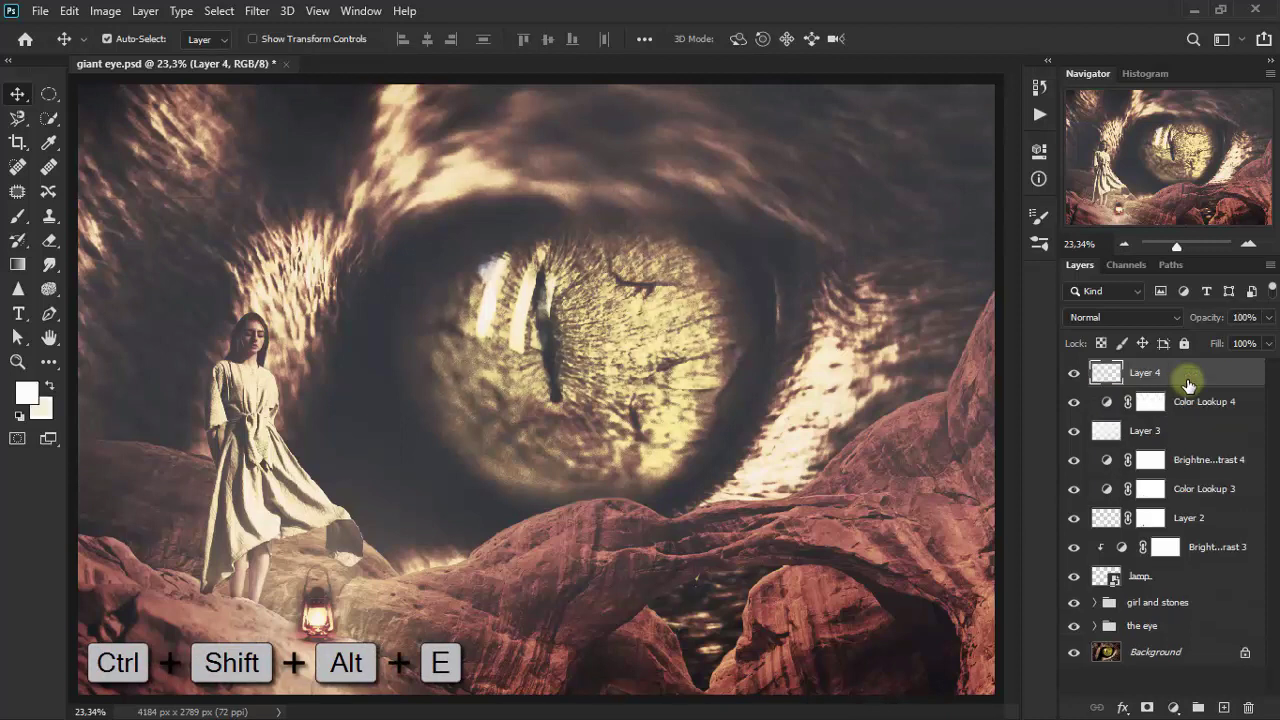
pyautogui.click(1116, 312)
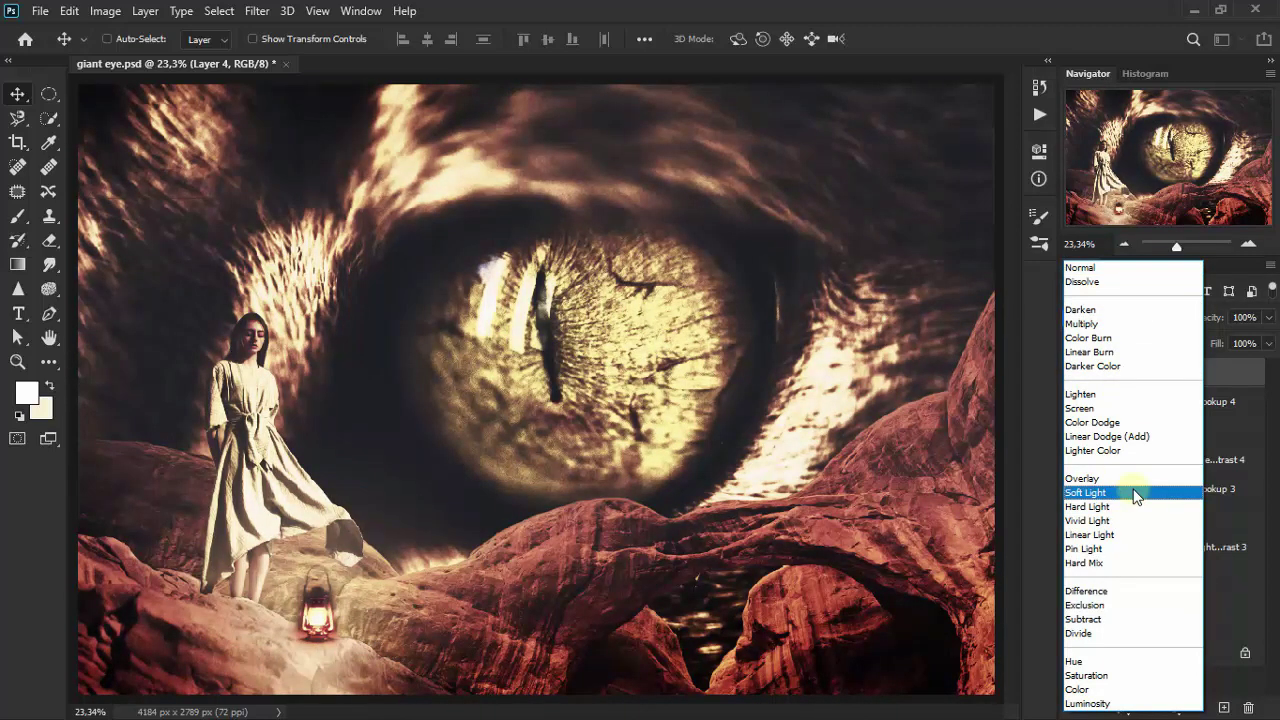
pyautogui.click(1136, 492)
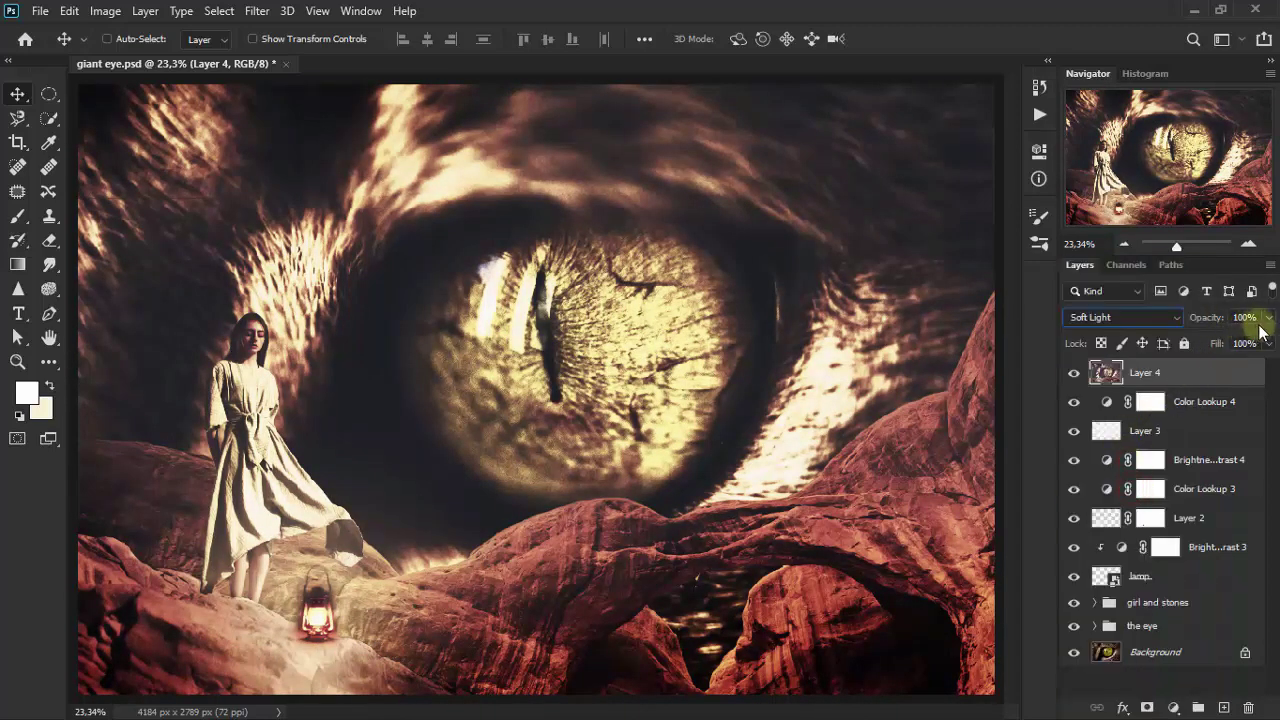
# Set Layer 4 to 55% opacity and toggle its visibility to compare before and after
pyautogui.click(1266, 318)
pyautogui.moveTo(1263, 335); pyautogui.dragTo(1240, 317)
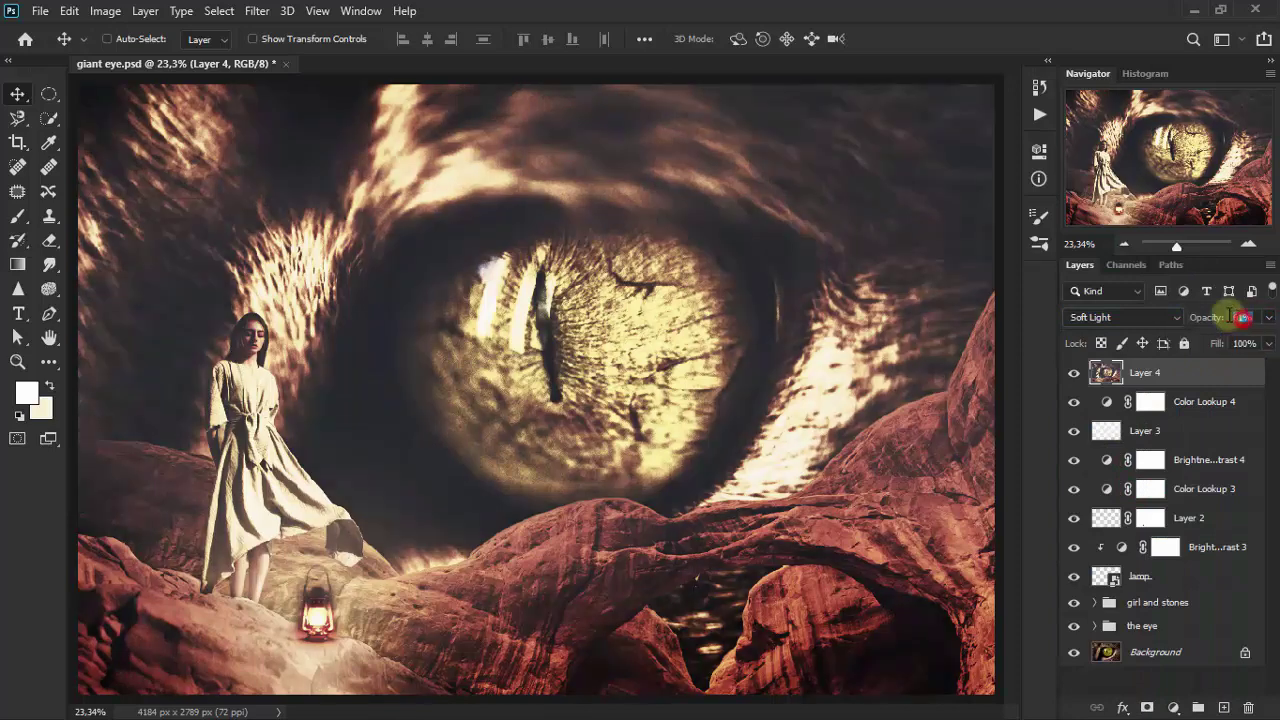
pyautogui.write('55')
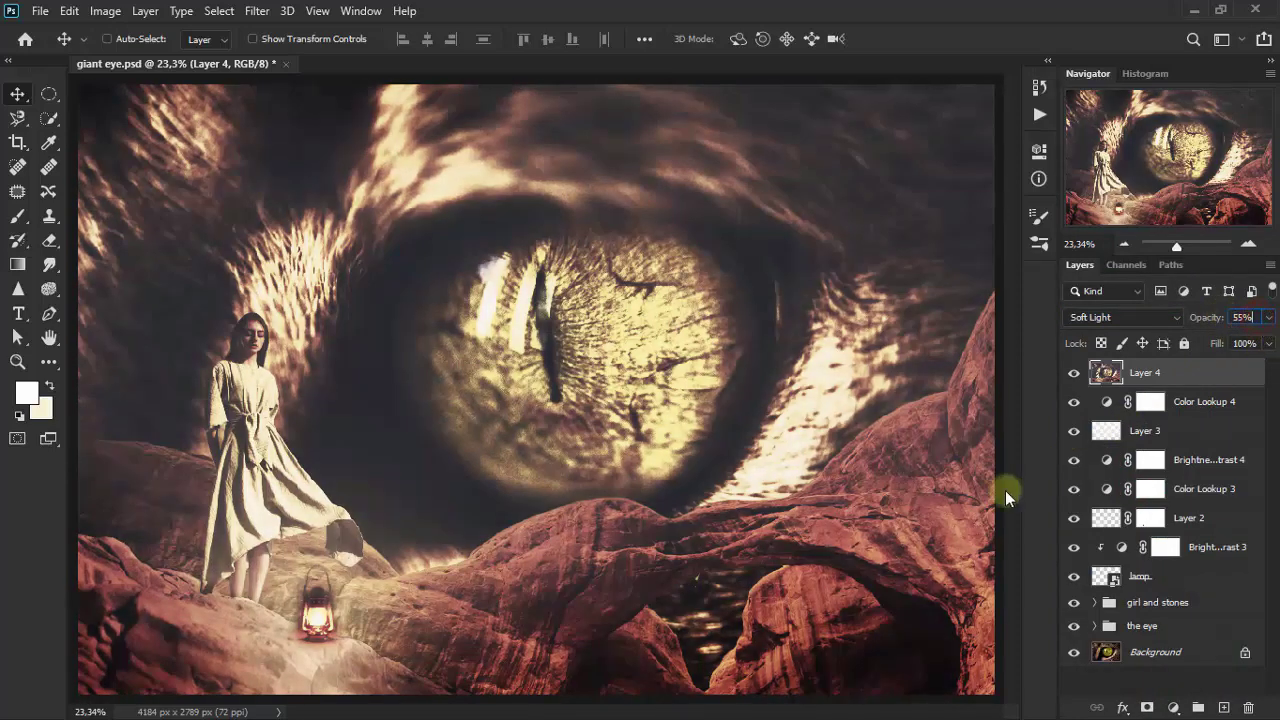
pyautogui.click(1074, 372)
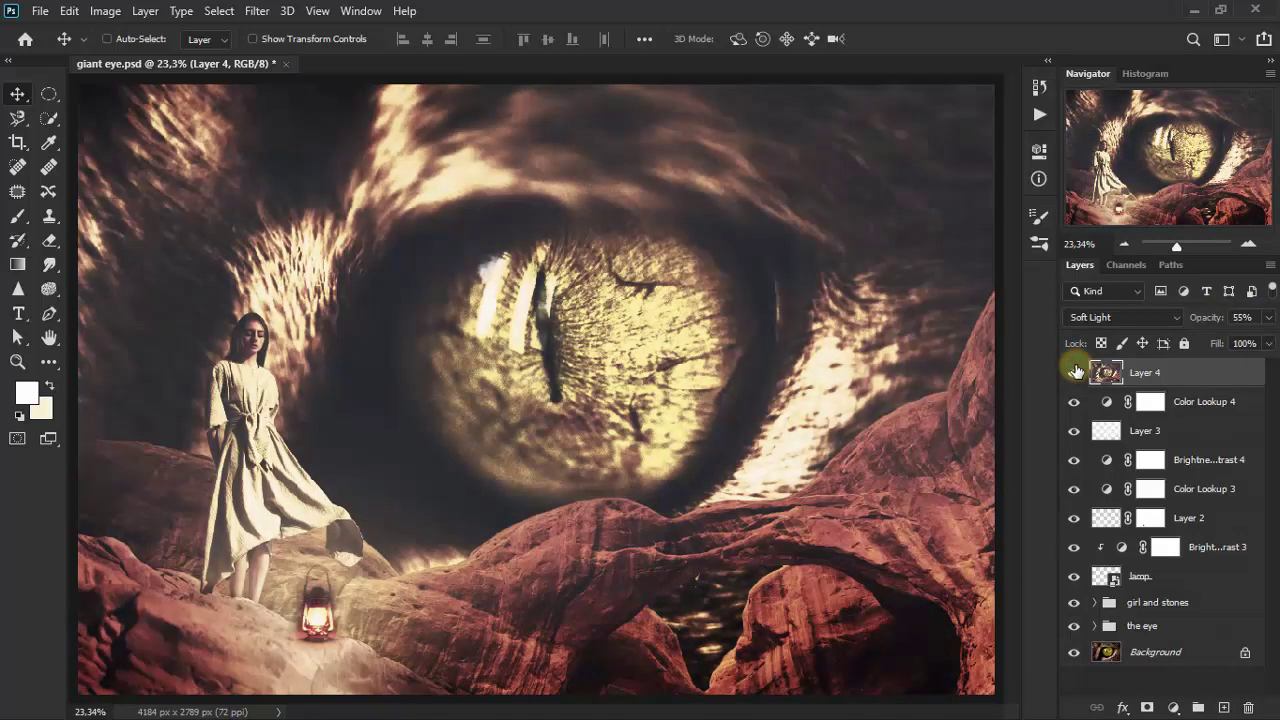
pyautogui.click(1075, 371)
pyautogui.click(1075, 371)
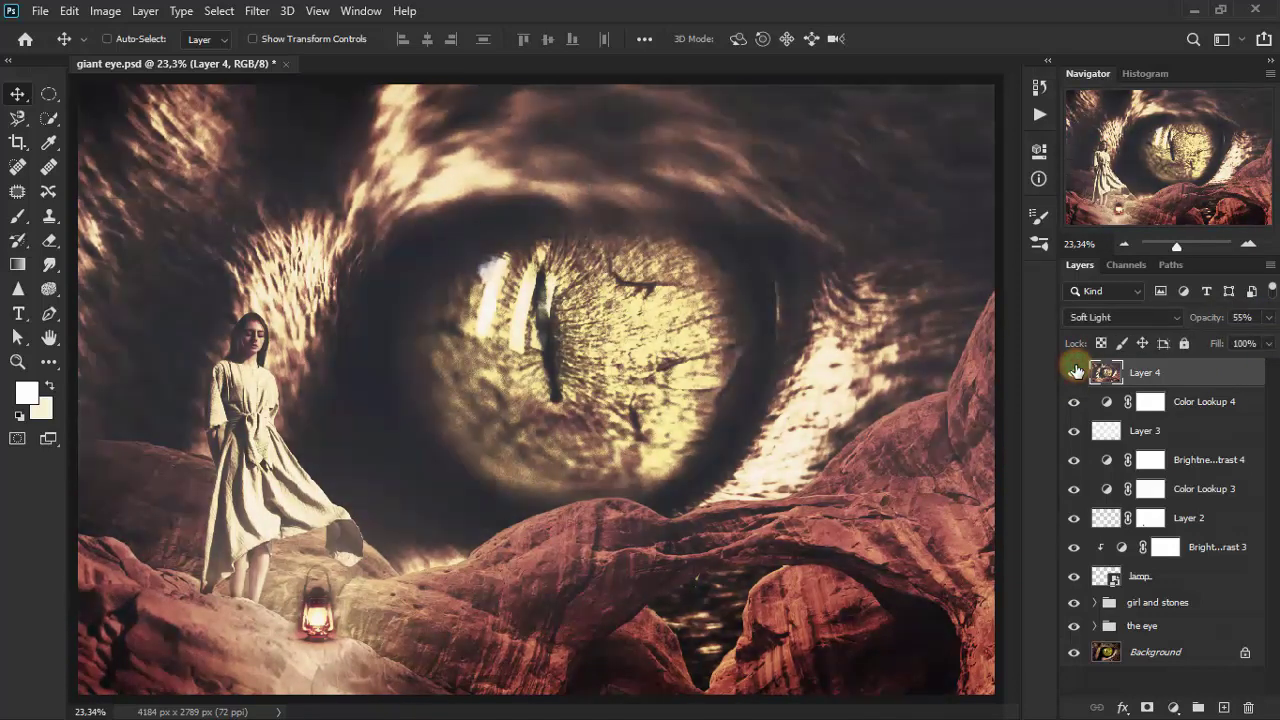